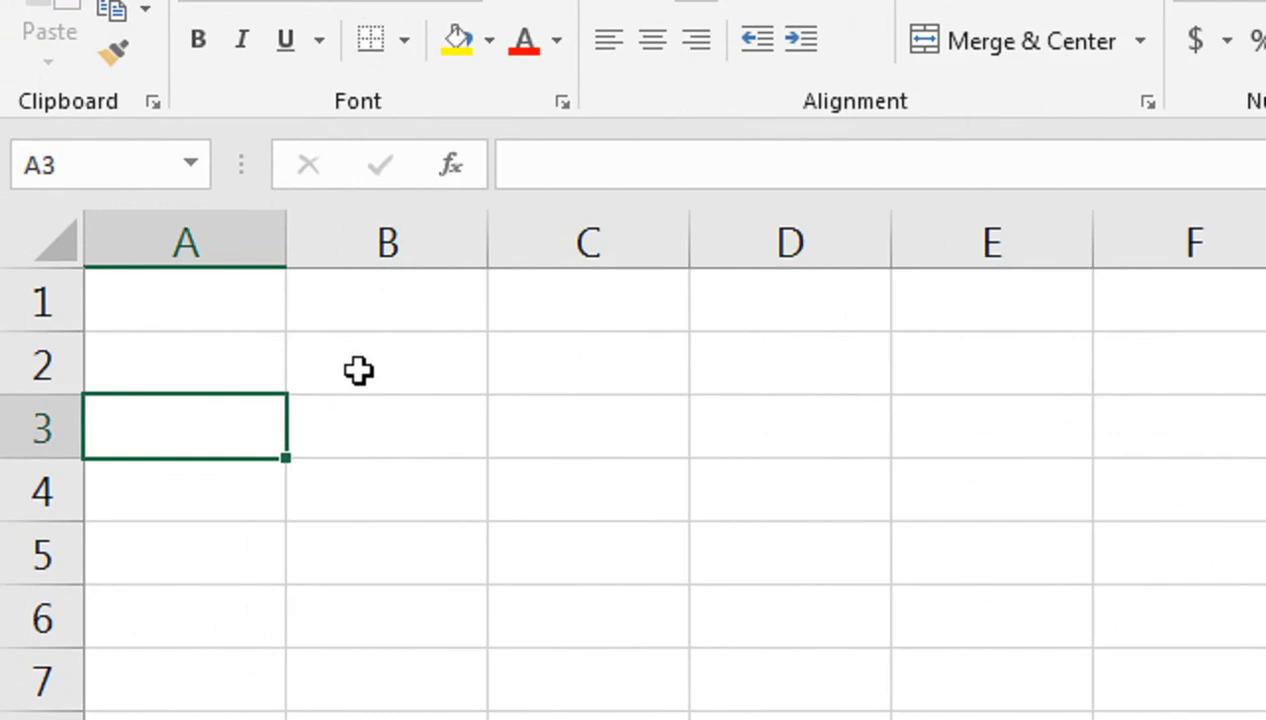
- Enter the title "AN COMPUTER EDUCATION" in cell A1
click(275, 297)
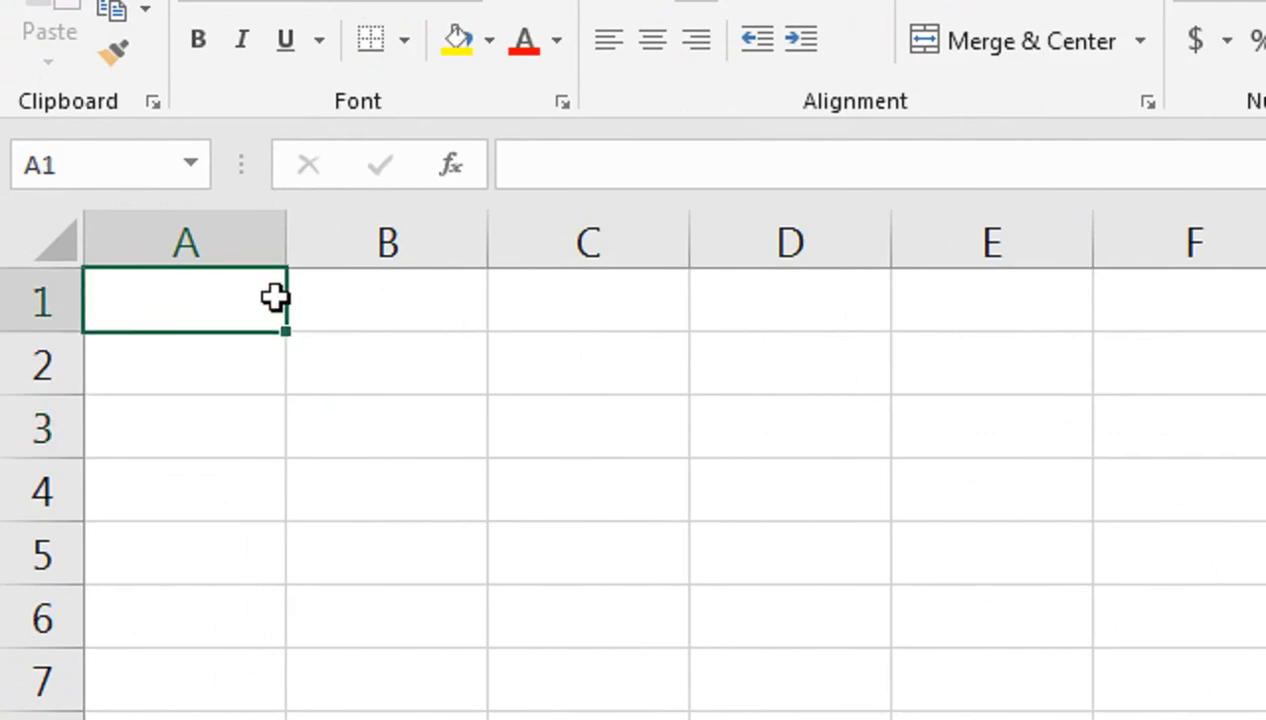
text(AN COI)
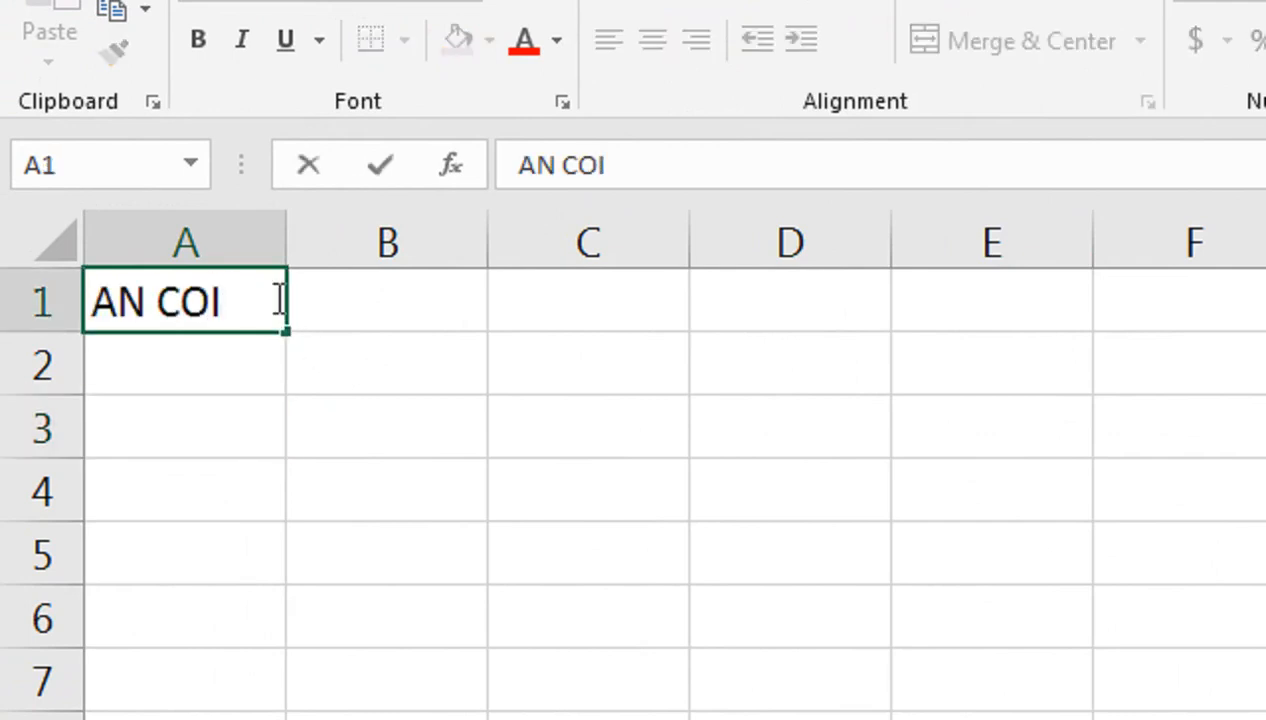
key(BackSpace)
text(MPUTE)
key(BackSpace)
text(R EDUCATION)
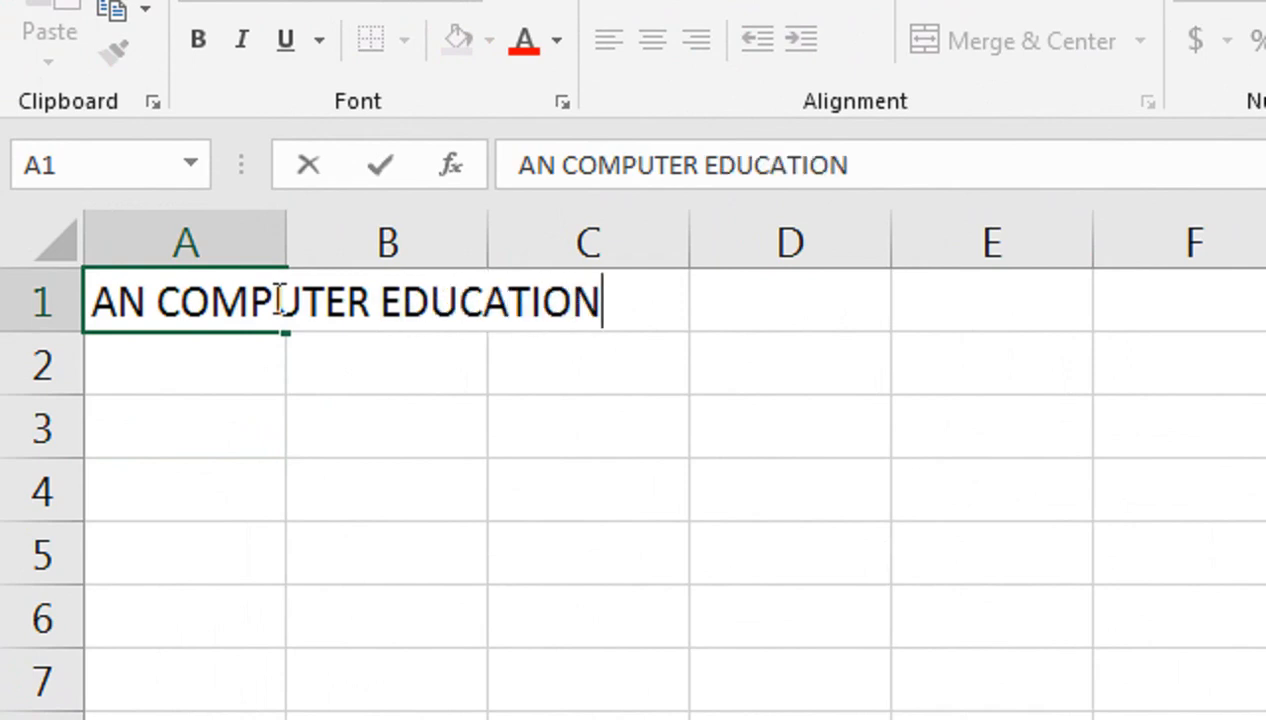
key(Return)
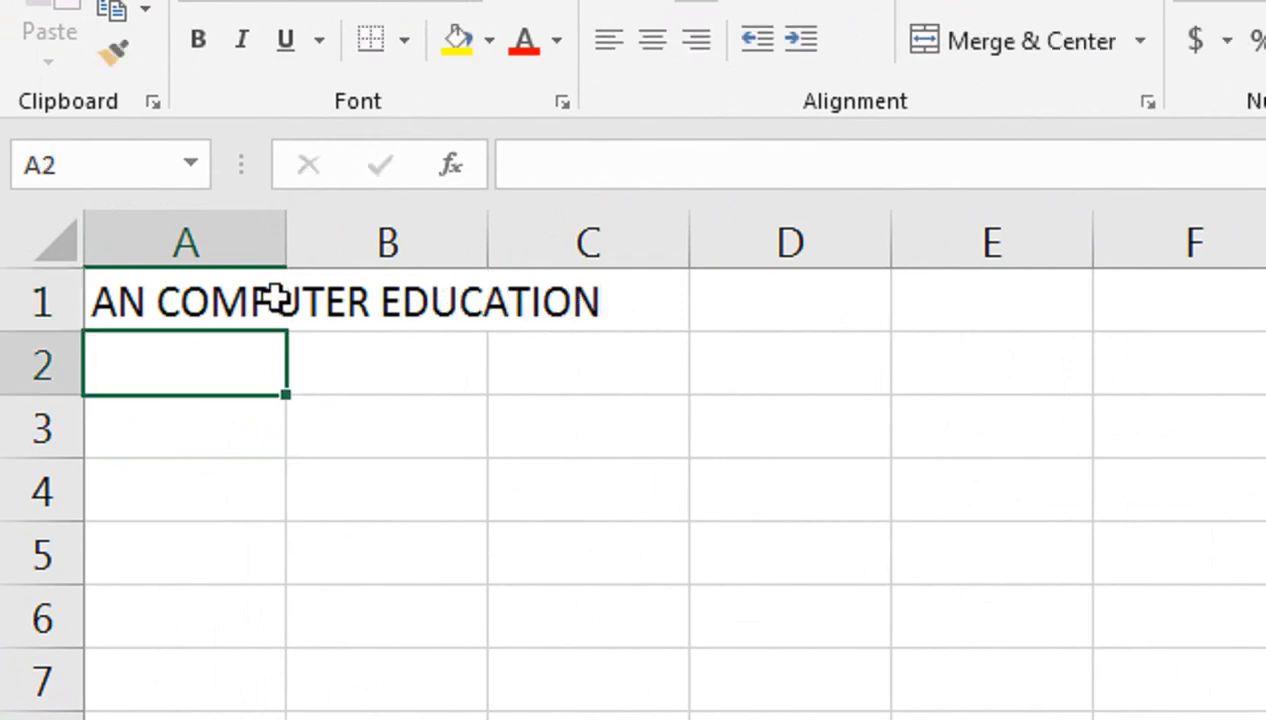
- Correct the first word of the title in A1 so it reads "AM COMPUTER EDUCATION"
click(276, 299)
key(F2)
key(Home)
key(Right)
key(Right)
key(BackSpace)
text(M)
key(Return)
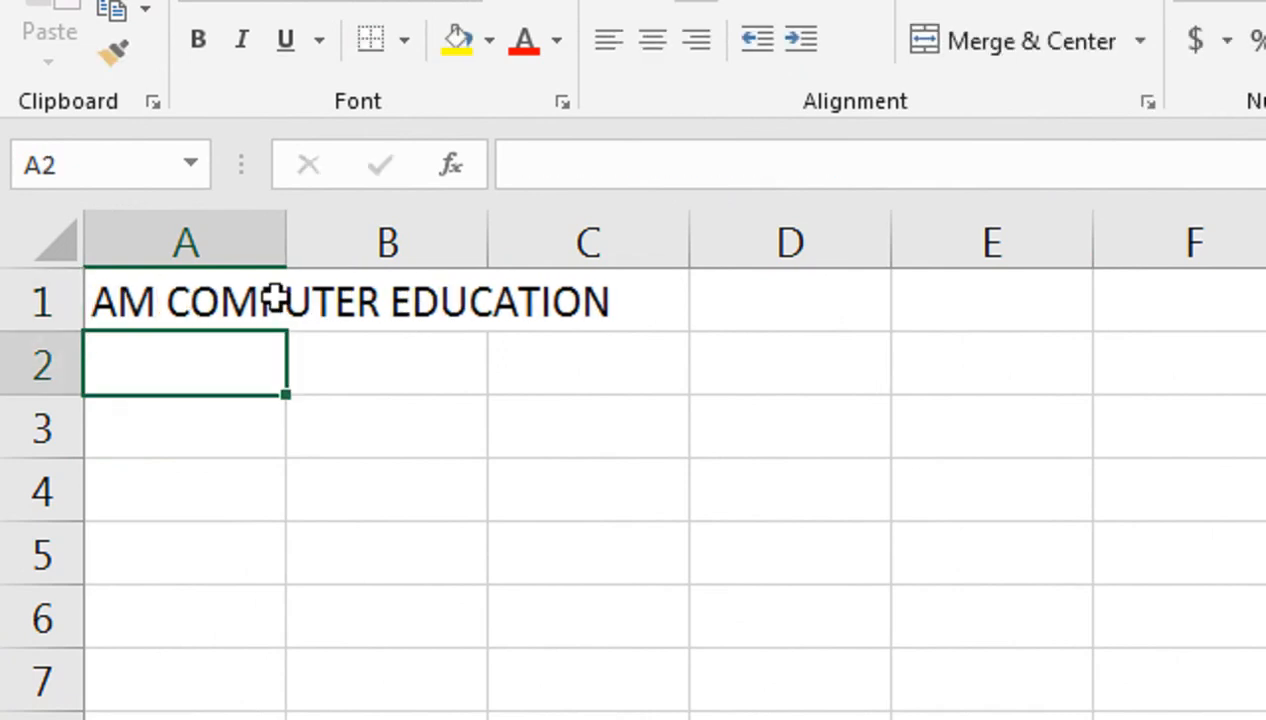
- Enter the subtitle "INCOME AND EXPENSE" in cell A2
text(INCOM E AND)
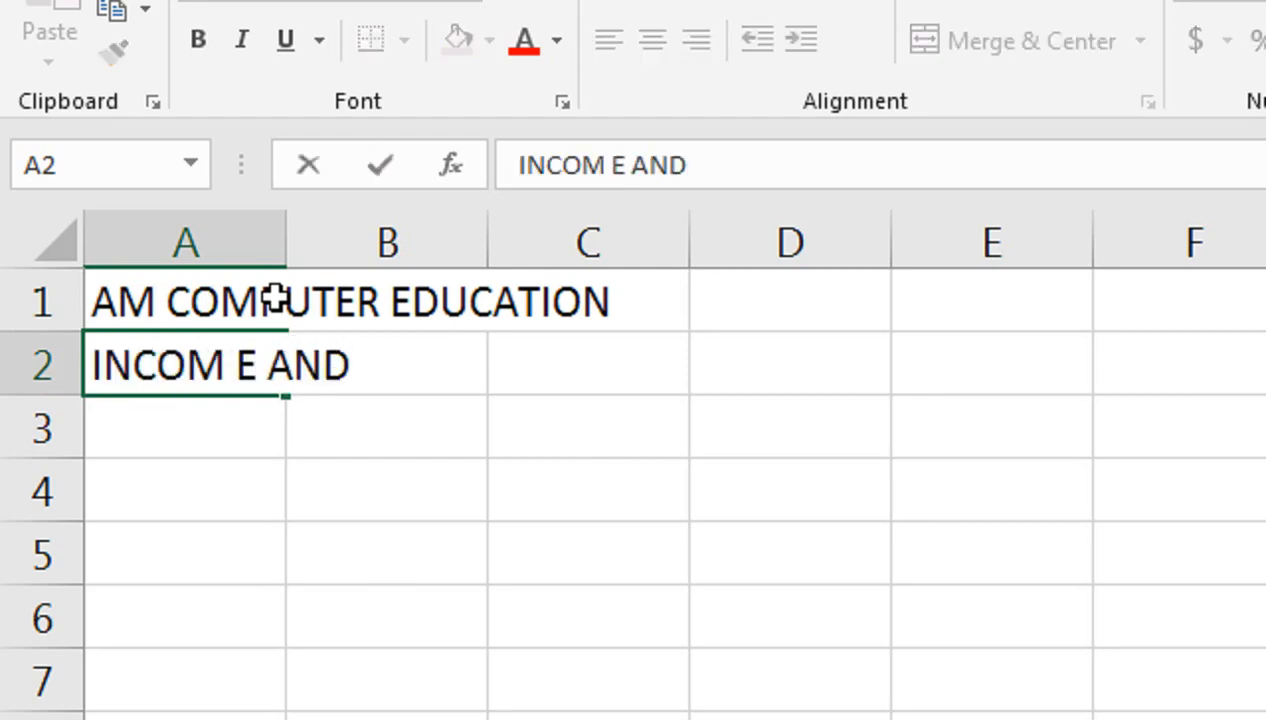
key(BackSpace)
key(BackSpace)
key(BackSpace)
key(BackSpace)
key(BackSpace)
key(BackSpace)
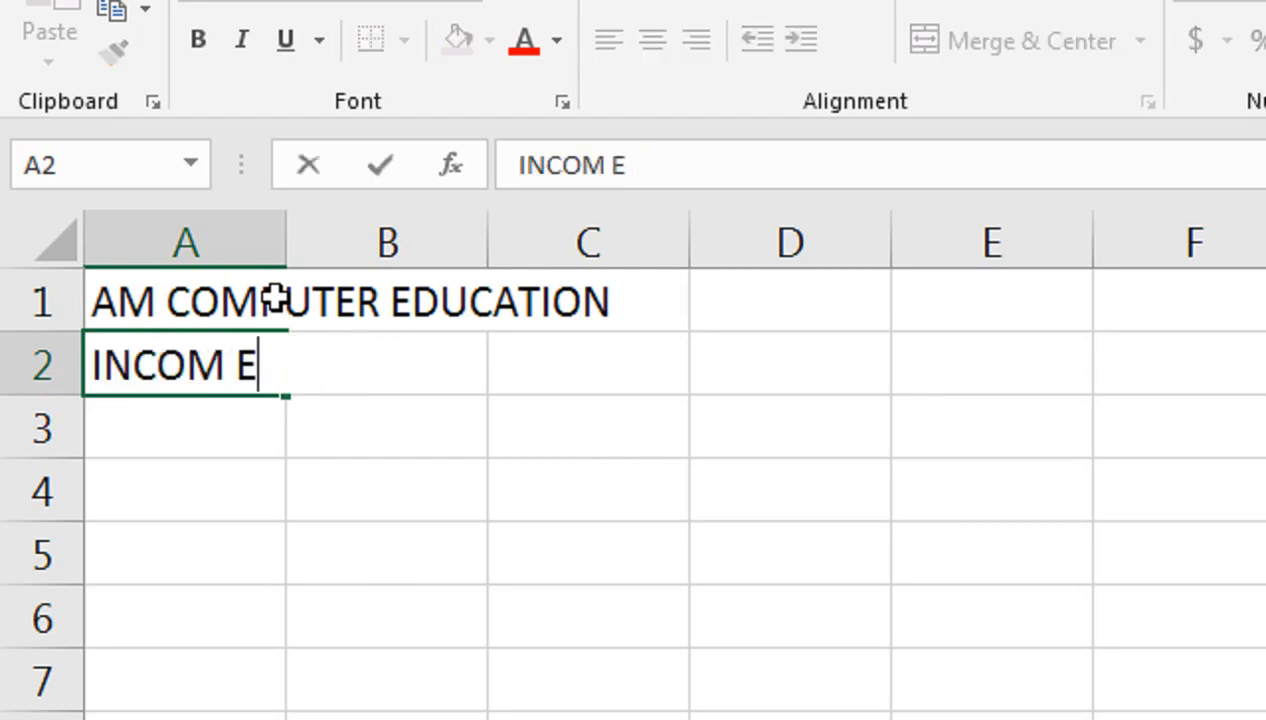
text(EDUCA)
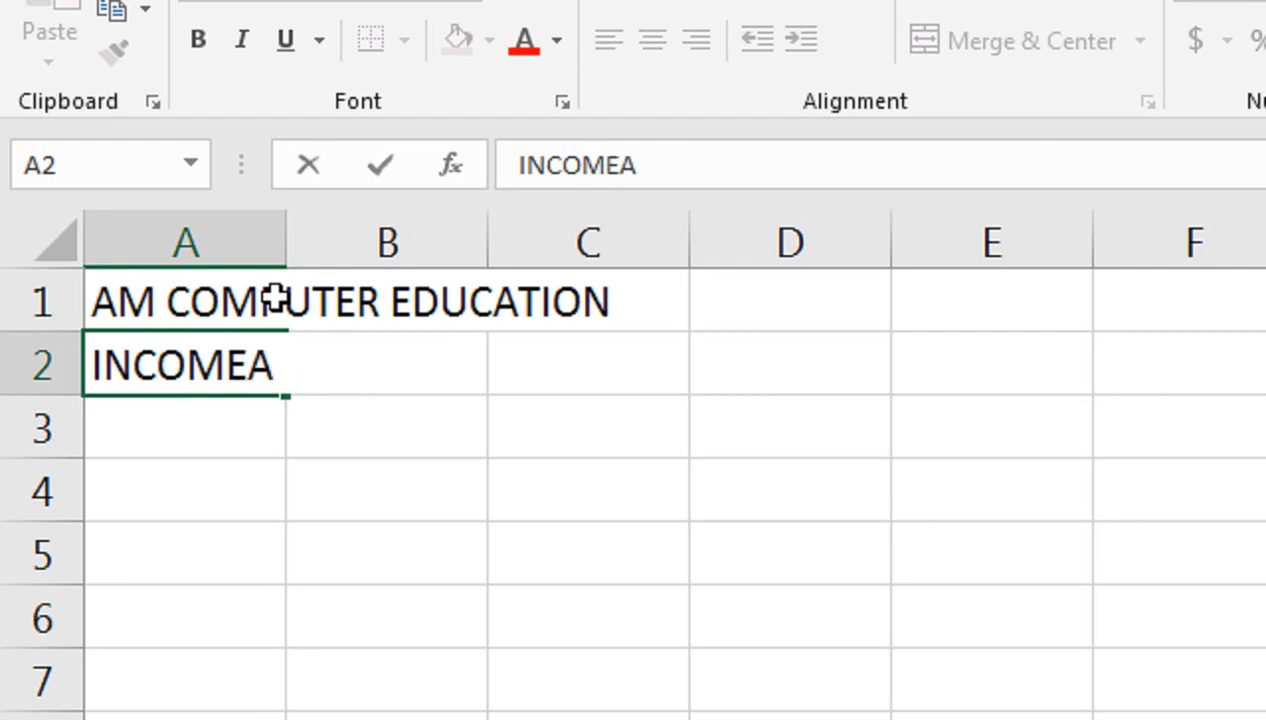
key(BackSpace)
text(AND)
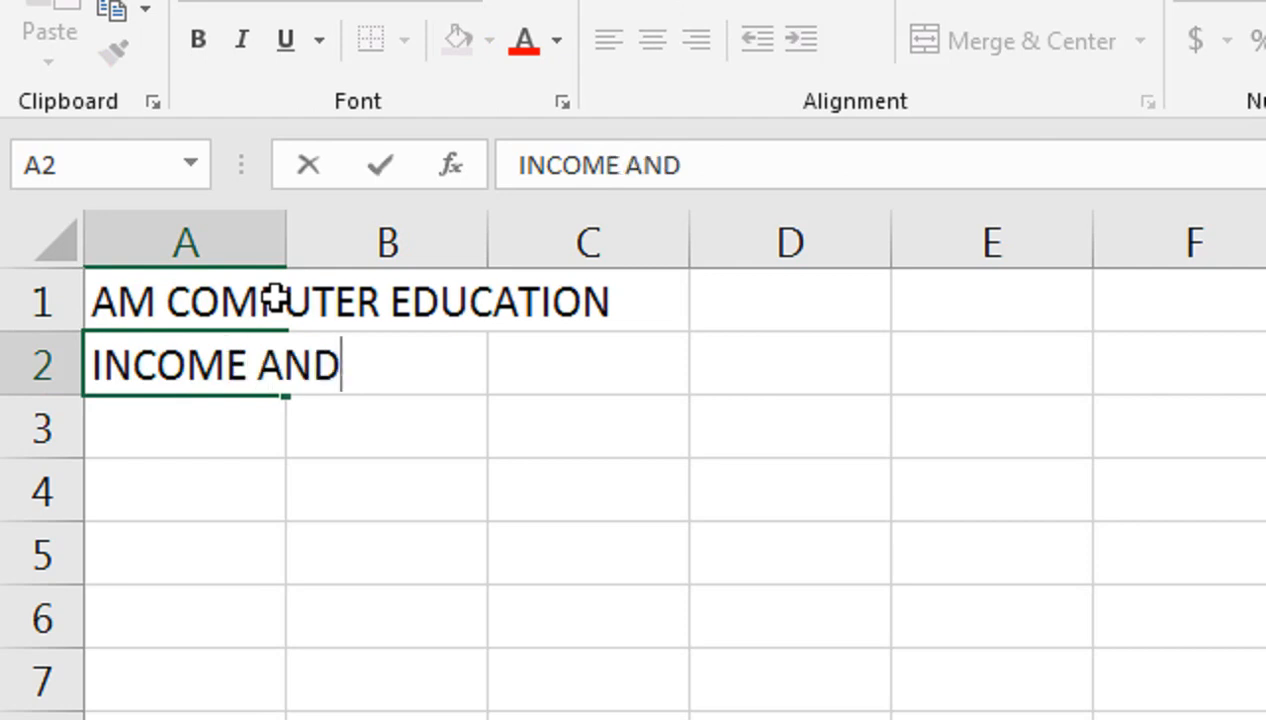
text( EXPENSE)
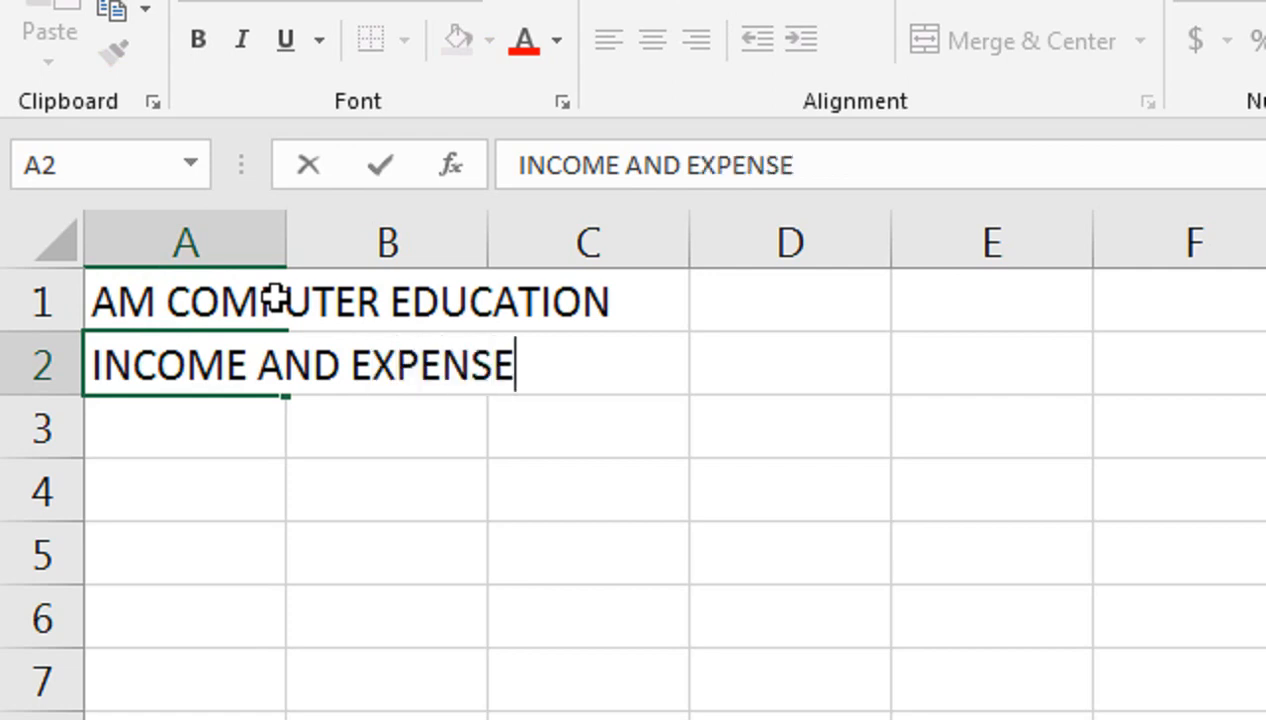
key(Return)
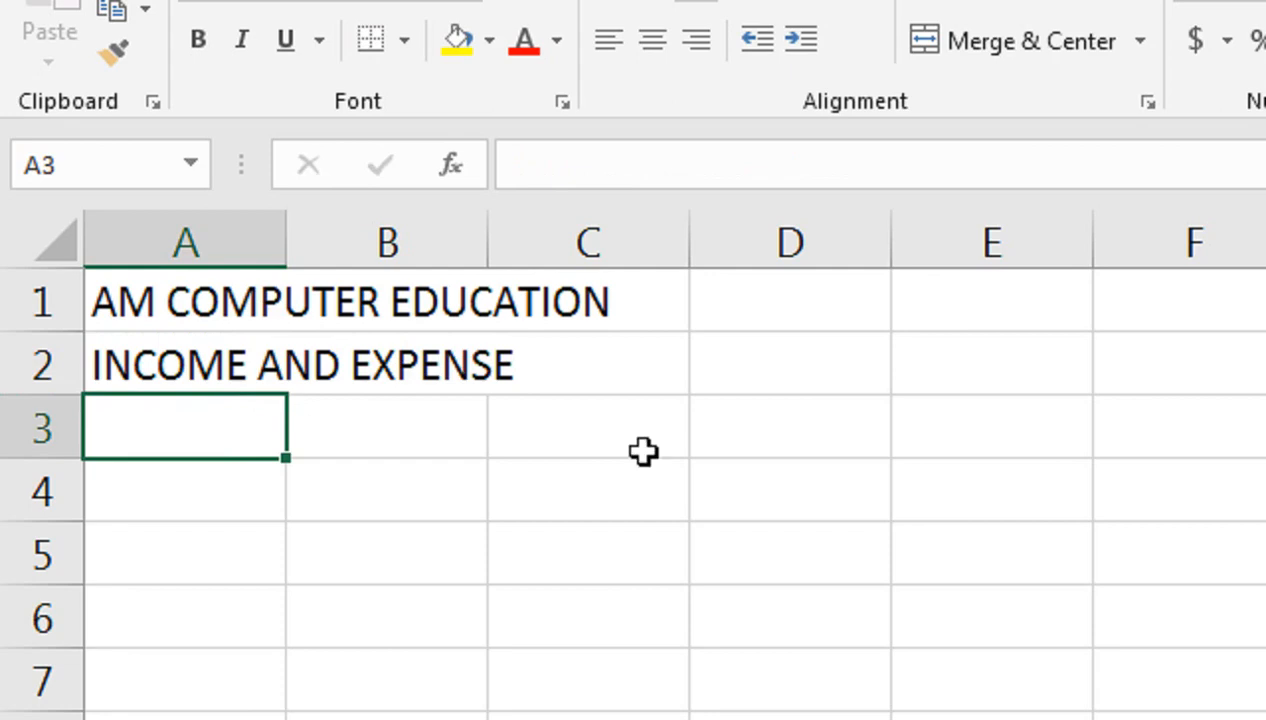
- Enter the column headings DATE, S NO, INCOME and AMOUNT in cells A3 to D3
text(DATE)
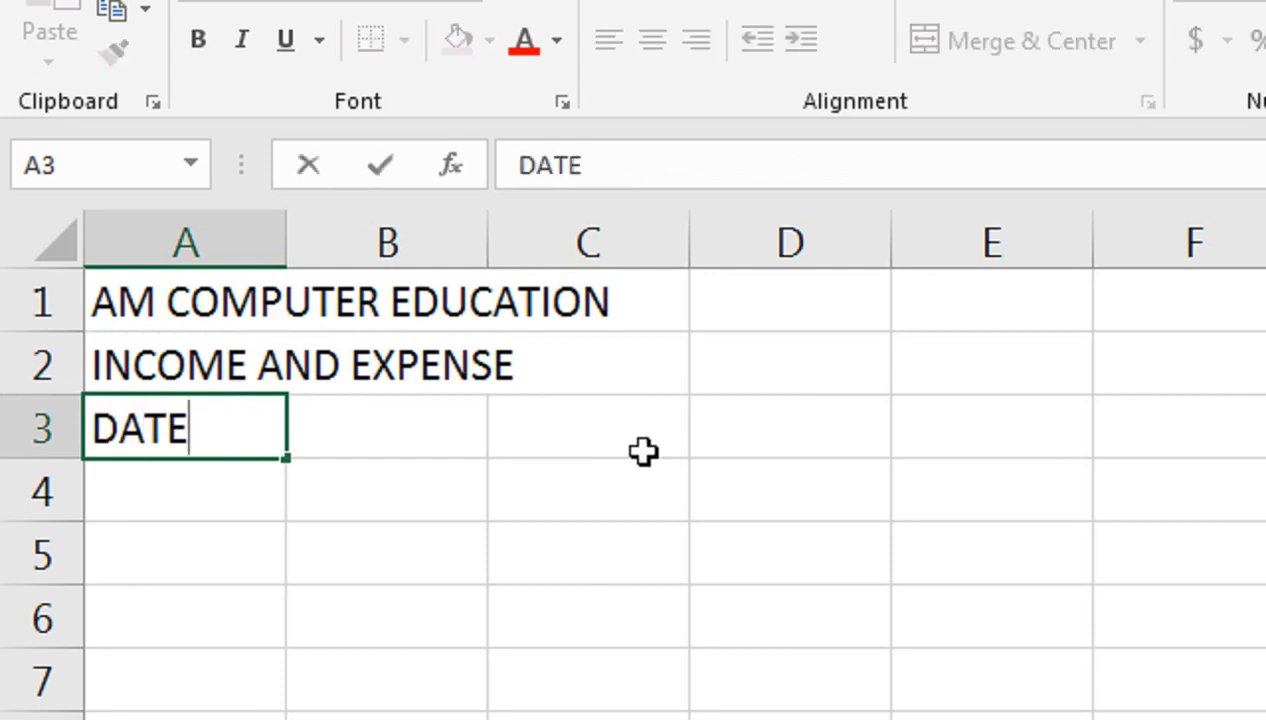
key(Tab)
text(S NO)
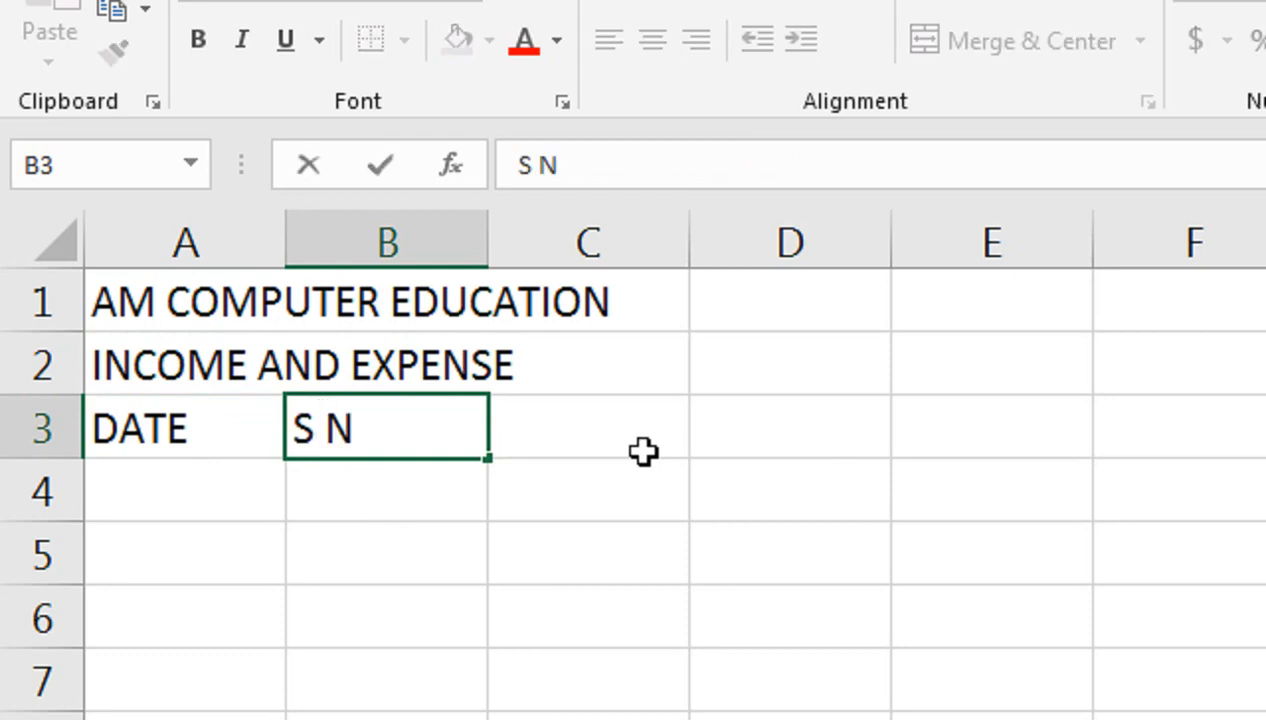
key(Tab)
text(INCOME)
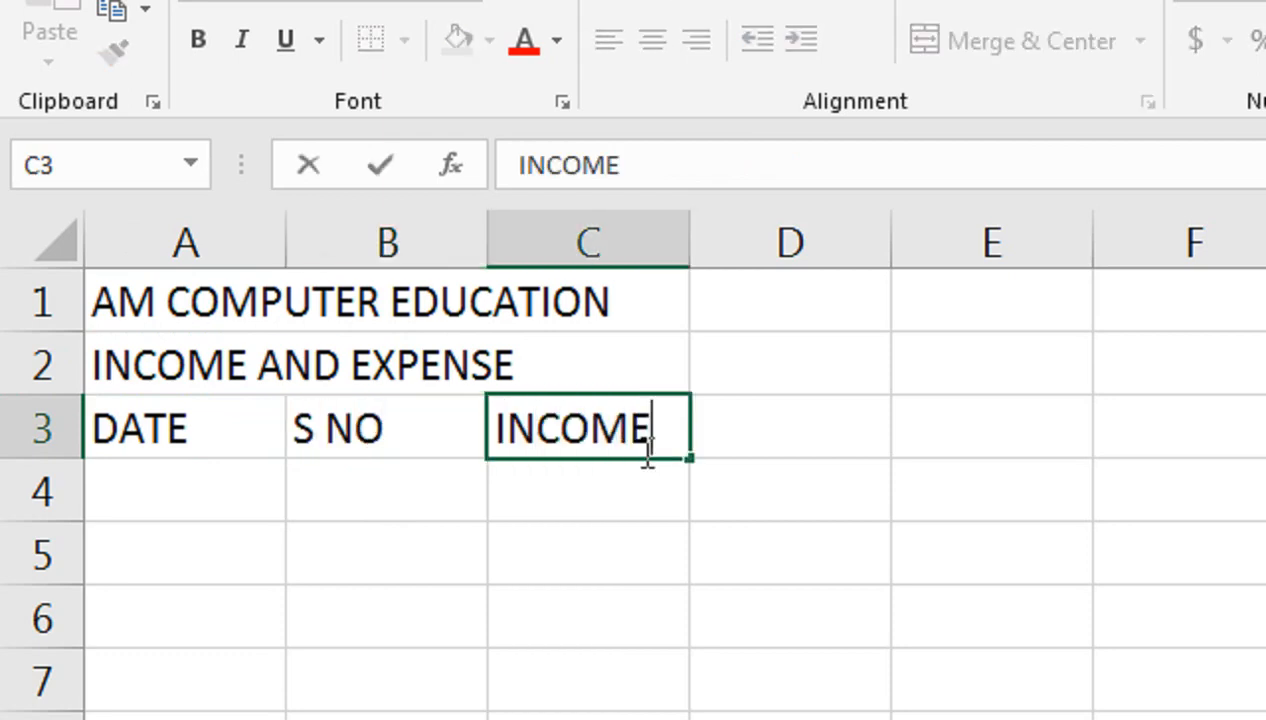
key(Tab)
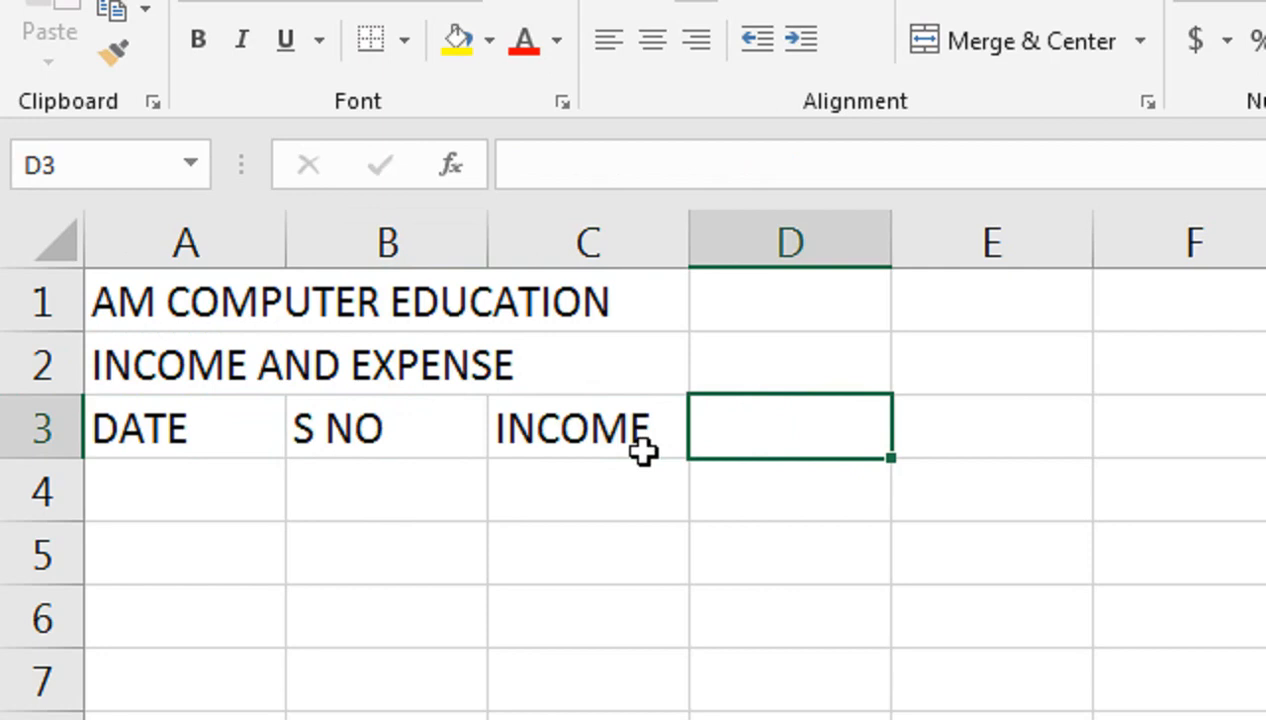
text(AMOUNT)
key(Return)
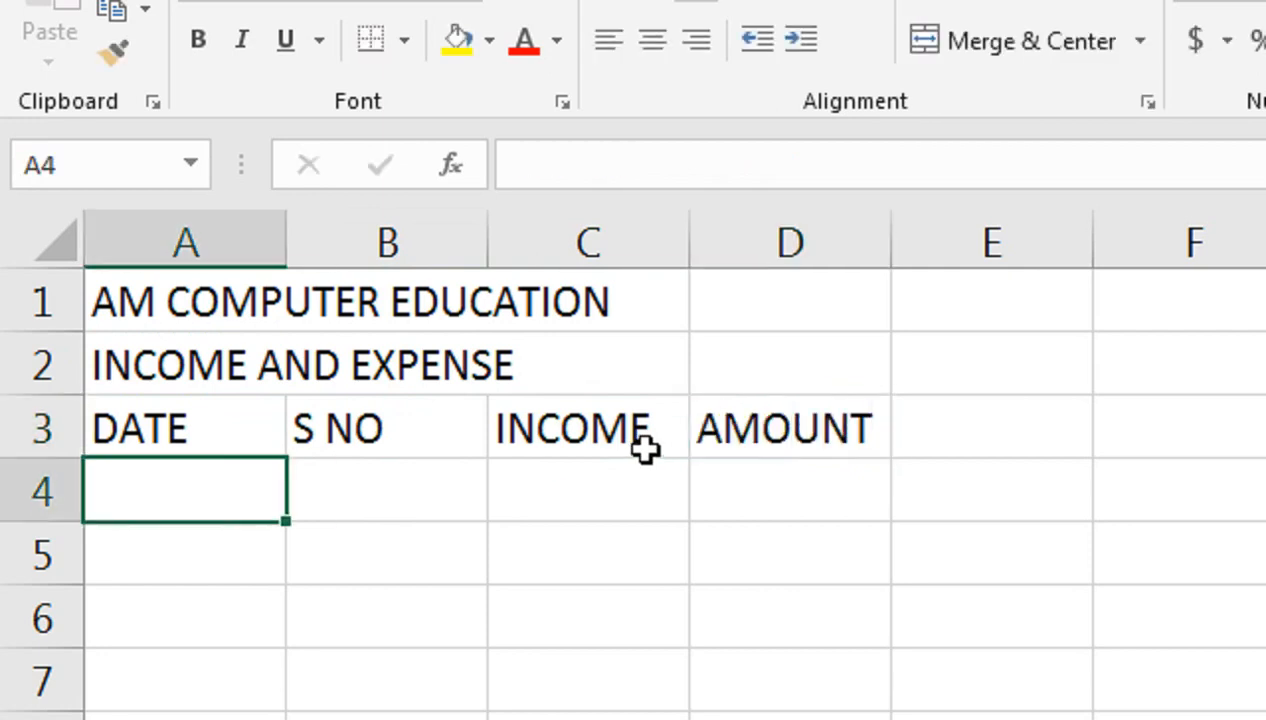
- Widen columns C and D, and shrink column E to a narrow separator beside the income table
drag(688, 252, 769, 251)
drag(949, 230, 1012, 258)
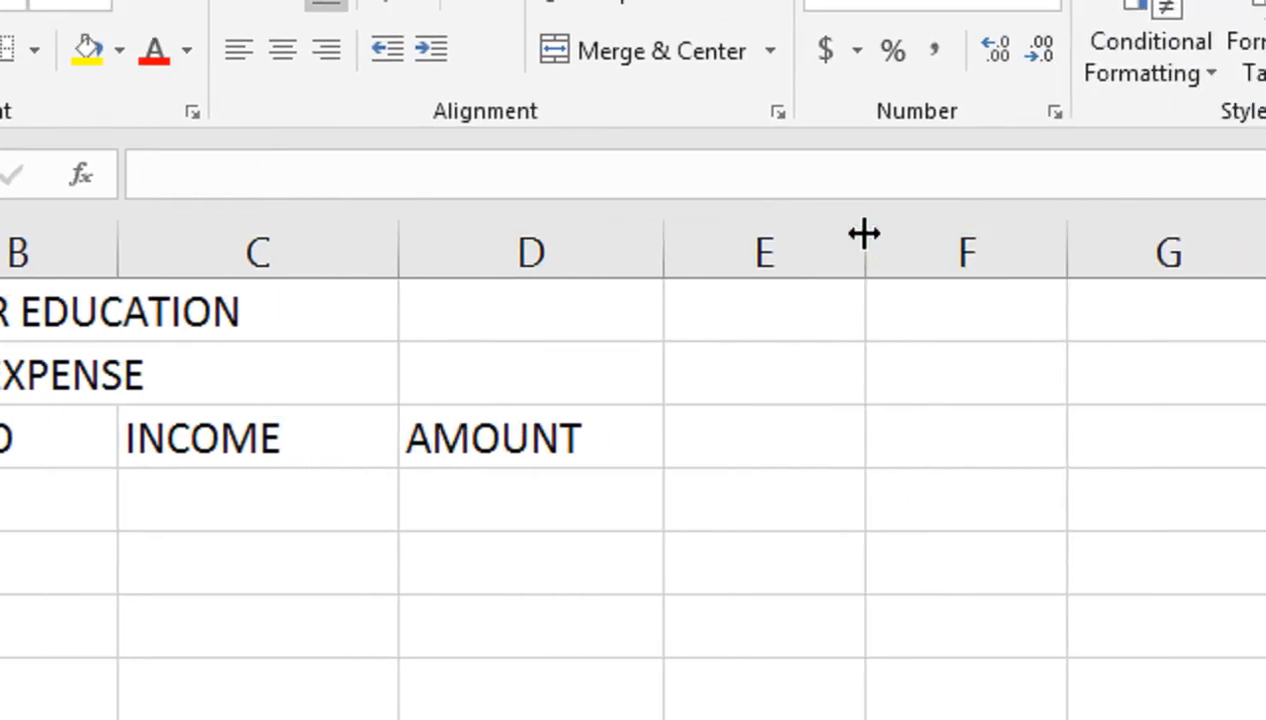
drag(1153, 225, 1122, 224)
drag(831, 234, 690, 273)
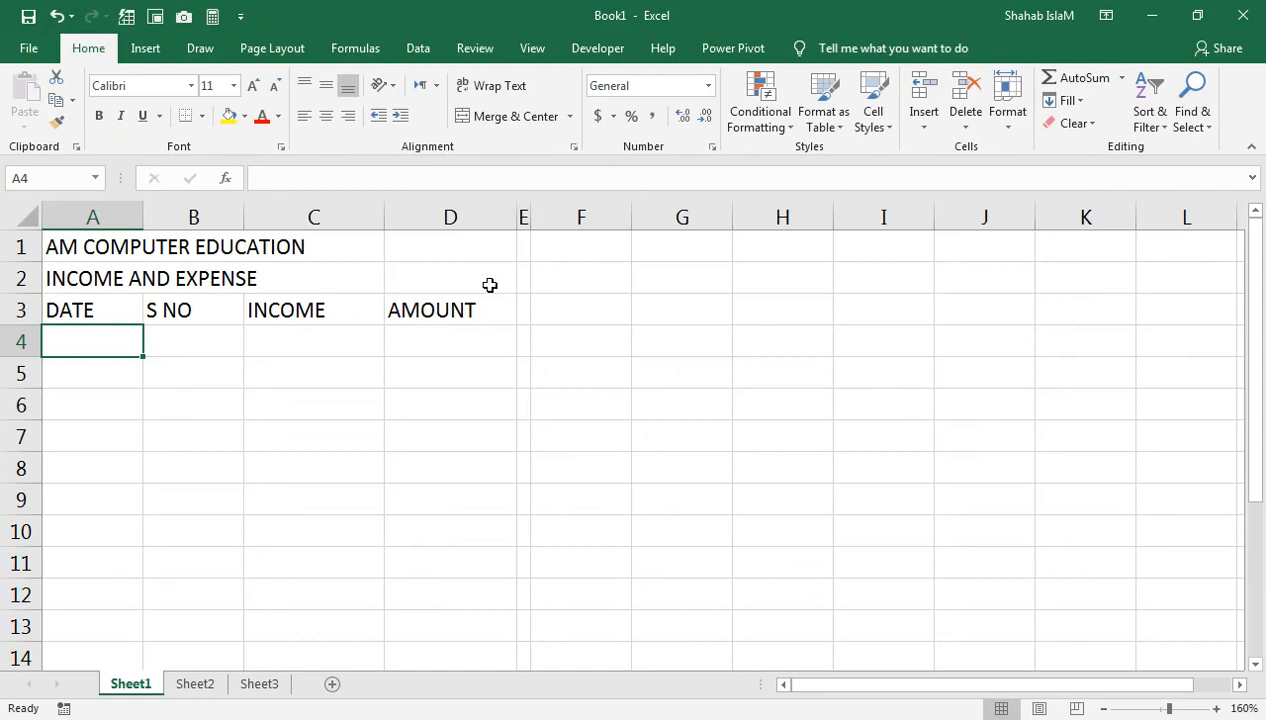
- Copy the headings in A3:D3 and paste them starting at cell F3
click(449, 291)
drag(438, 308, 100, 308)
key(ctrl+c)
click(560, 312)
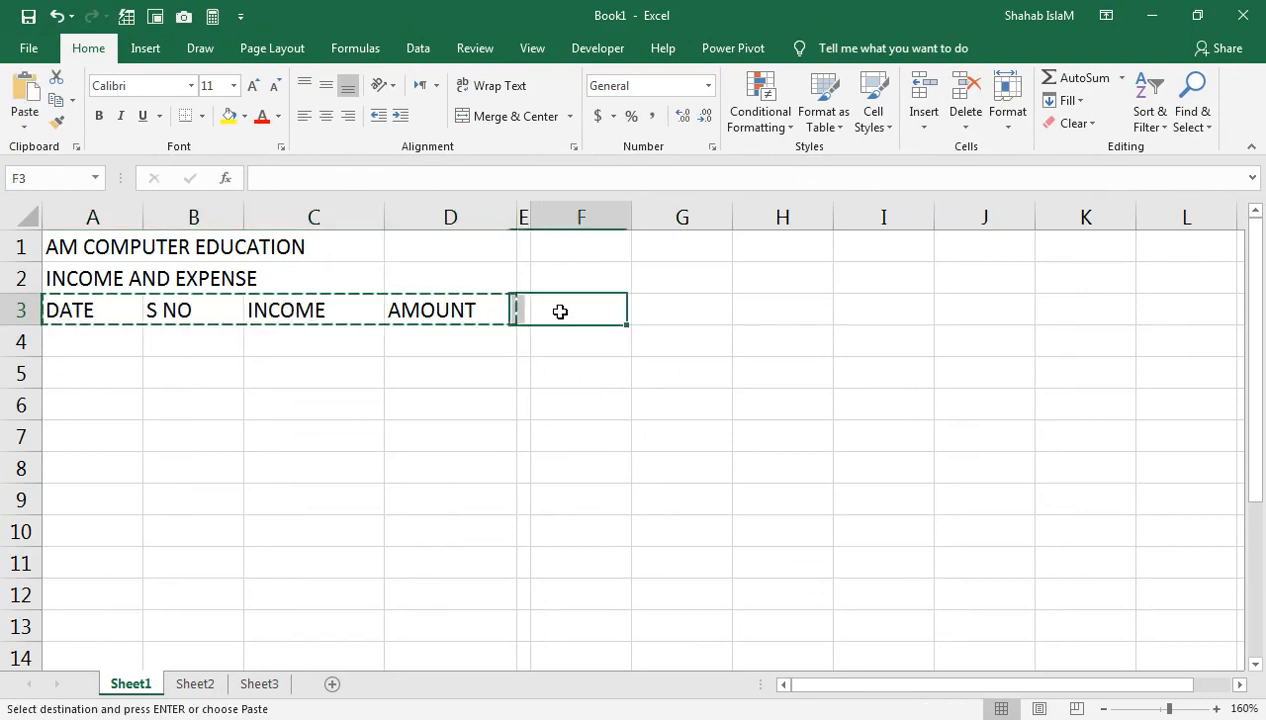
key(ctrl+v)
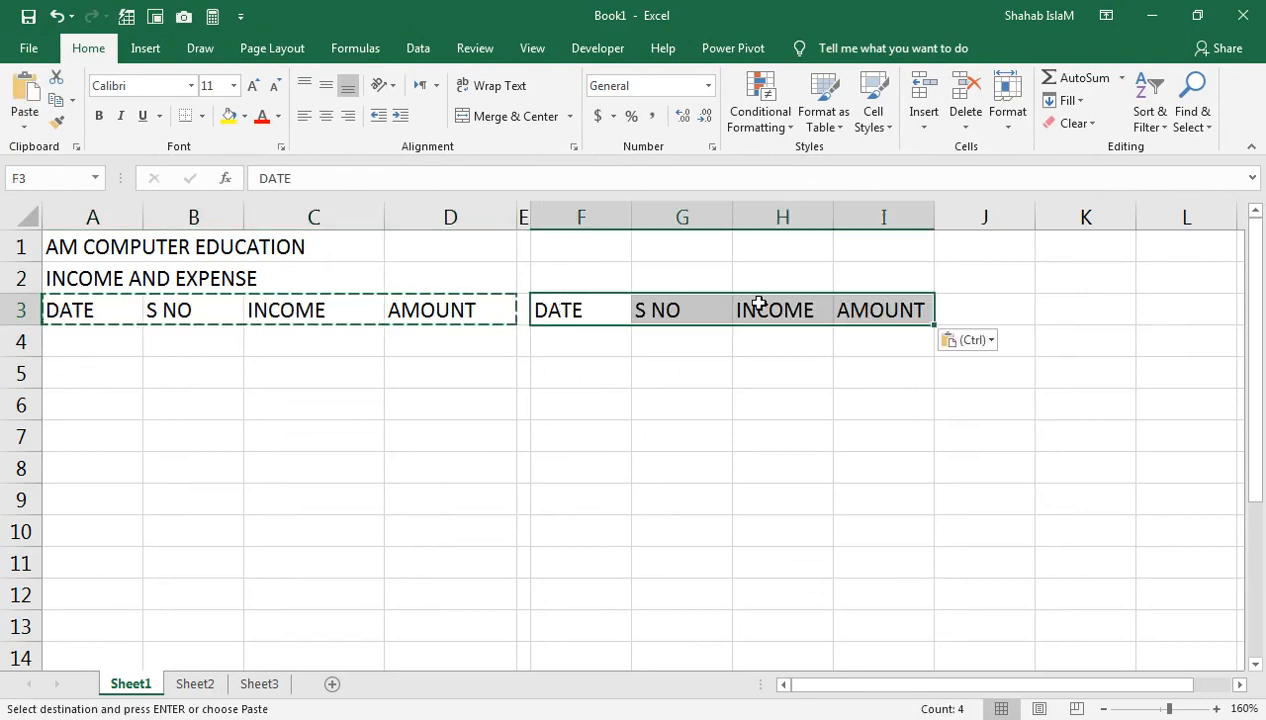
- Widen column H and replace the heading in H3 with "EXPENSE"
click(759, 304)
click(868, 211)
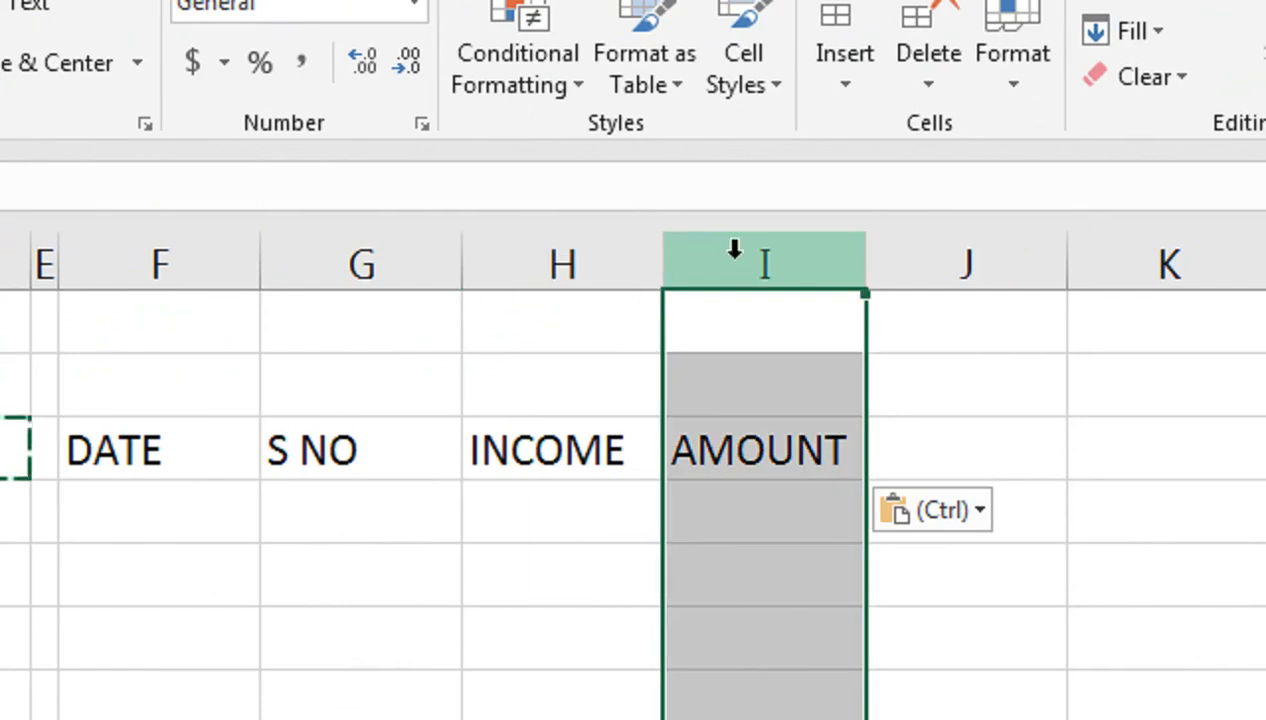
drag(662, 254, 800, 254)
click(637, 430)
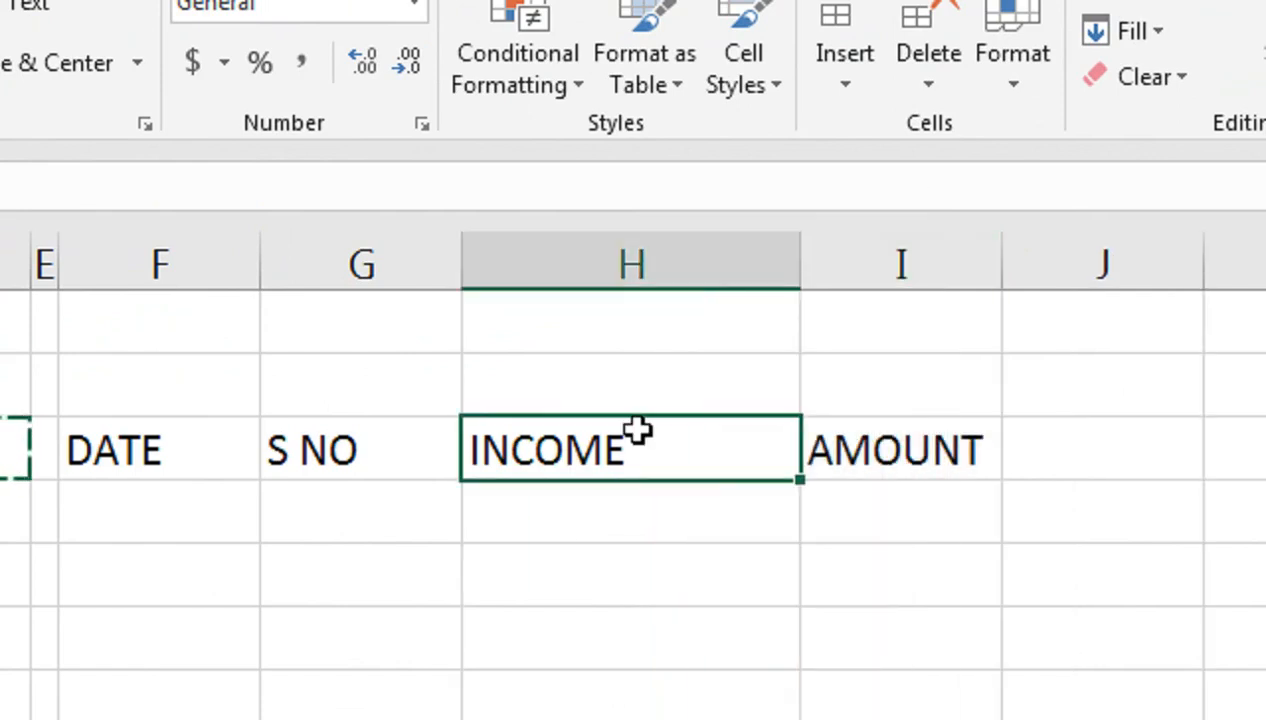
text(EXPENSE)
key(Return)
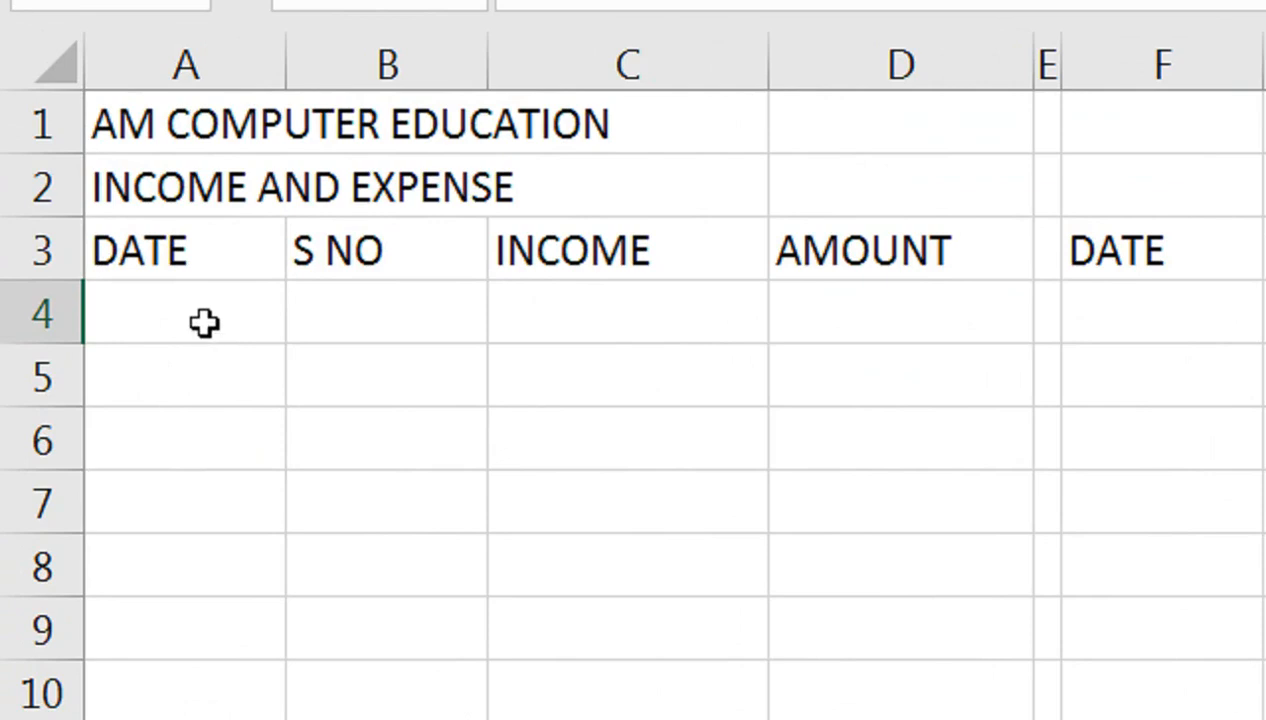
- Enter the date 1-SEP-21 in cell A4 under the first DATE heading
click(205, 321)
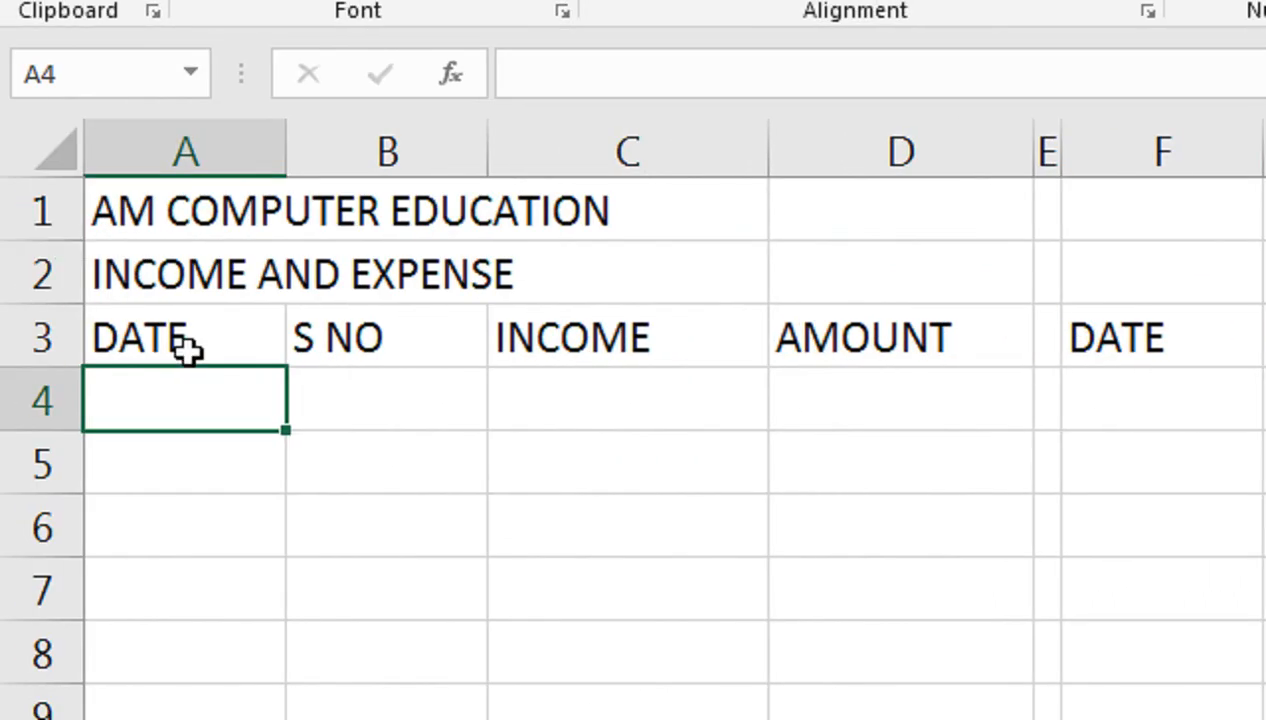
text(1-A)
key(BackSpace)
text(S)
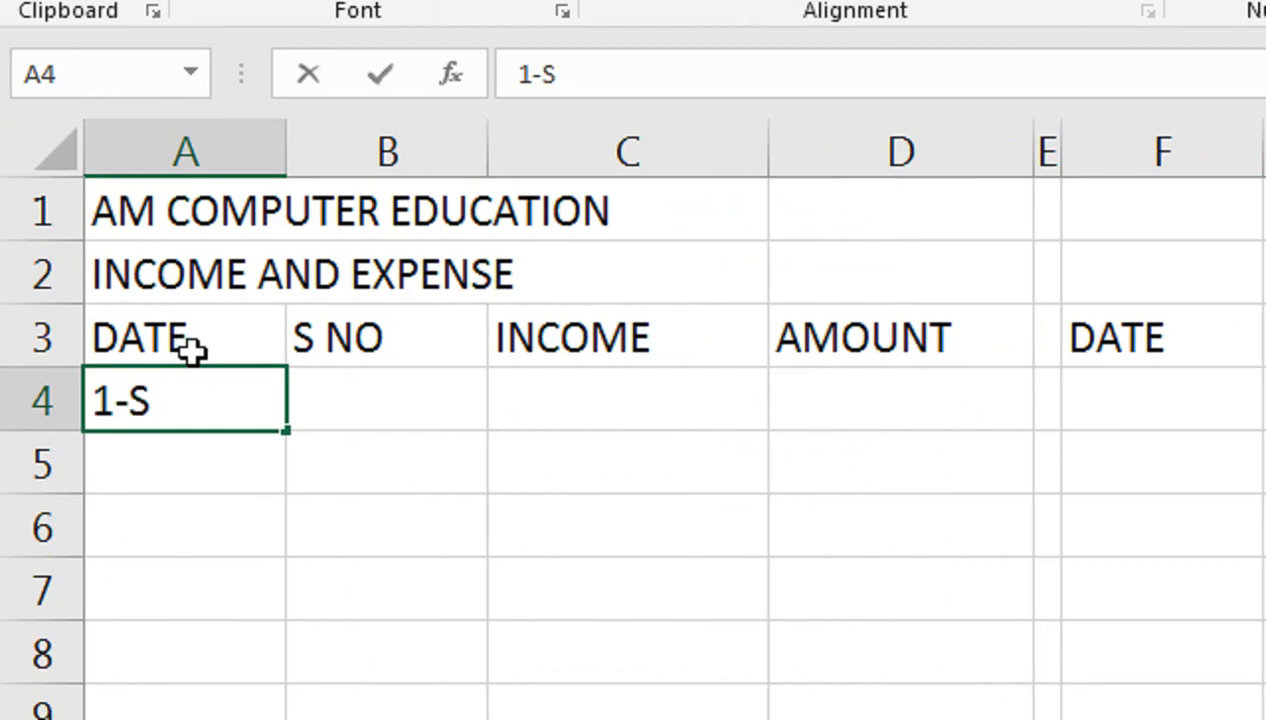
text(EP-21)
key(Return)
- Fill the date in A4 down unchanged through cell A9
key(Up)
key(shift+Down)
key(shift+Down)
key(shift+Down)
key(shift+Down)
key(shift+Down)
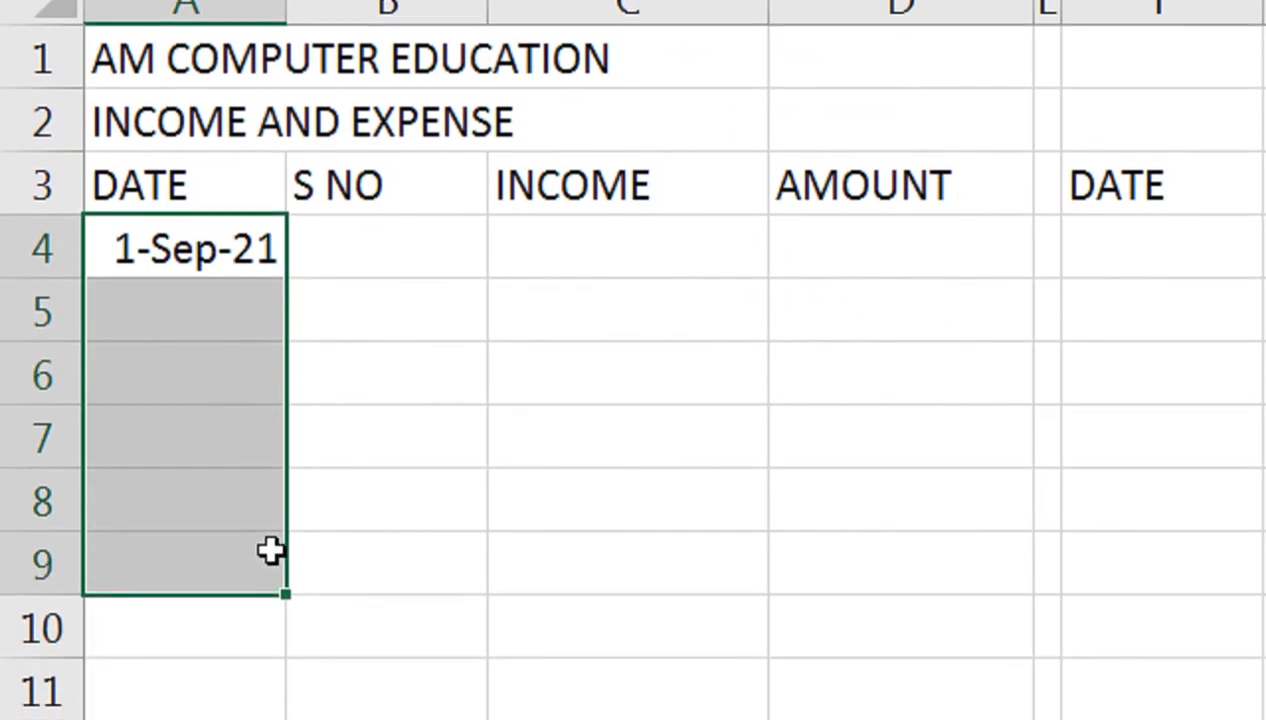
key(ctrl+d)
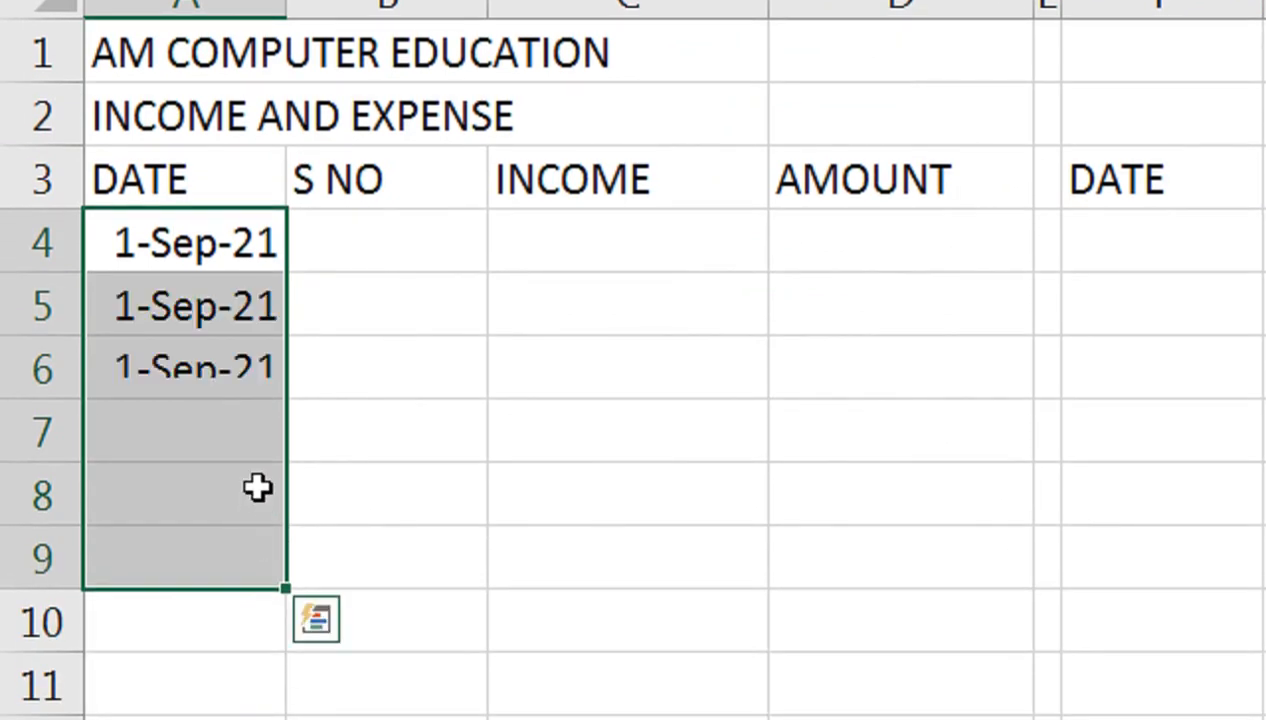
- Number the rows in the first S NO column from 1 to 6 by filling B4 through B9
click(381, 253)
text(1)
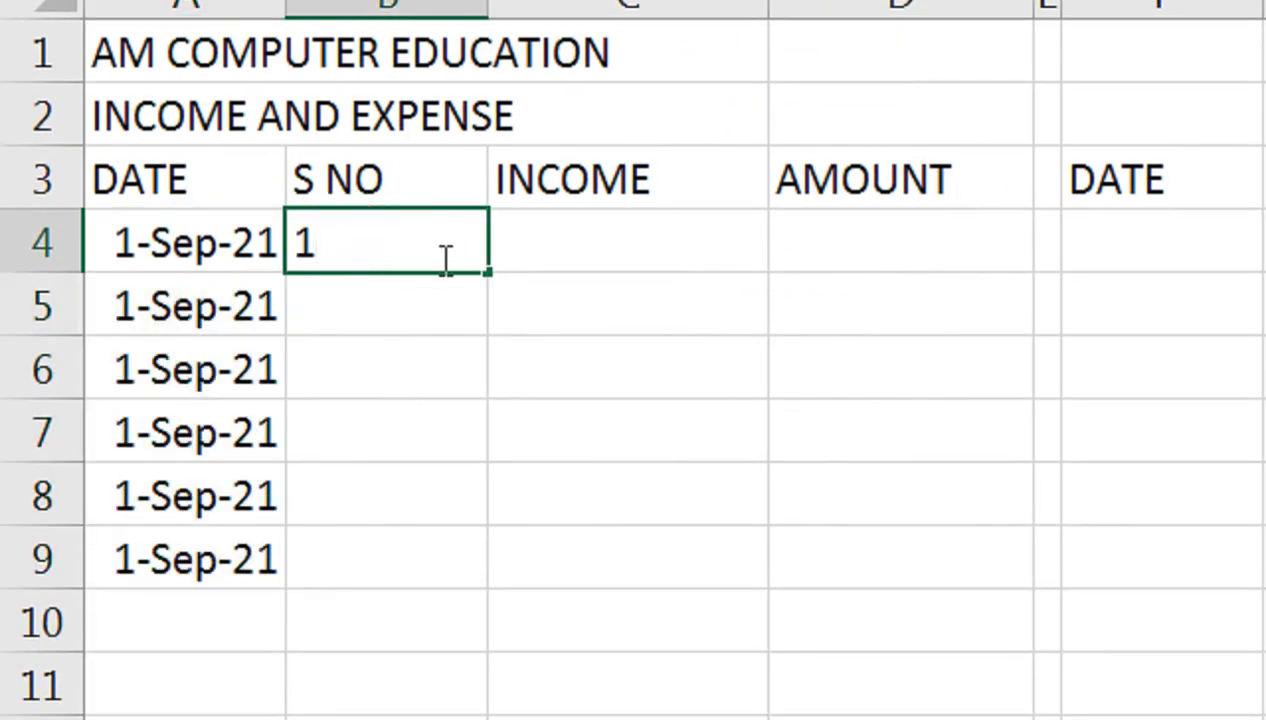
drag(489, 268, 452, 594)
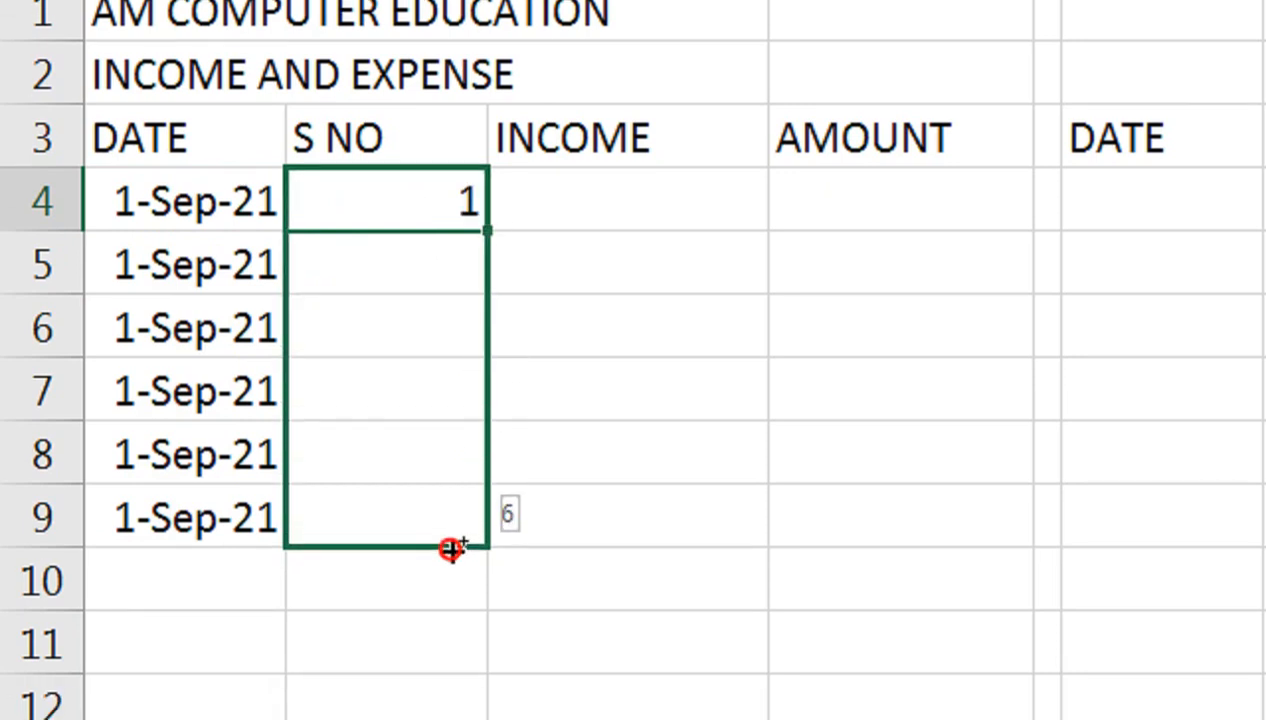
- Record the first income entry in row 4 as "Admission Fee" with an amount of 50000
click(592, 205)
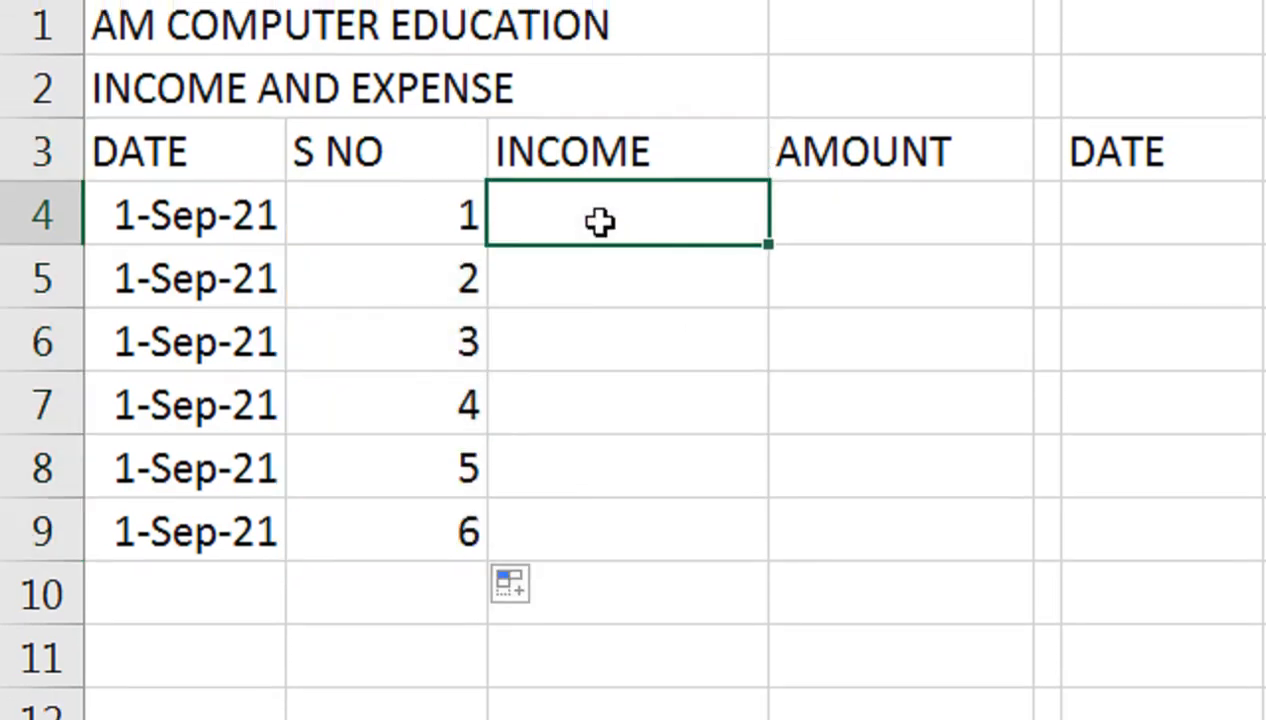
key(Right)
key(Left)
key(Up)
key(Down)
text(a)
key(BackSpace)
text(Admi)
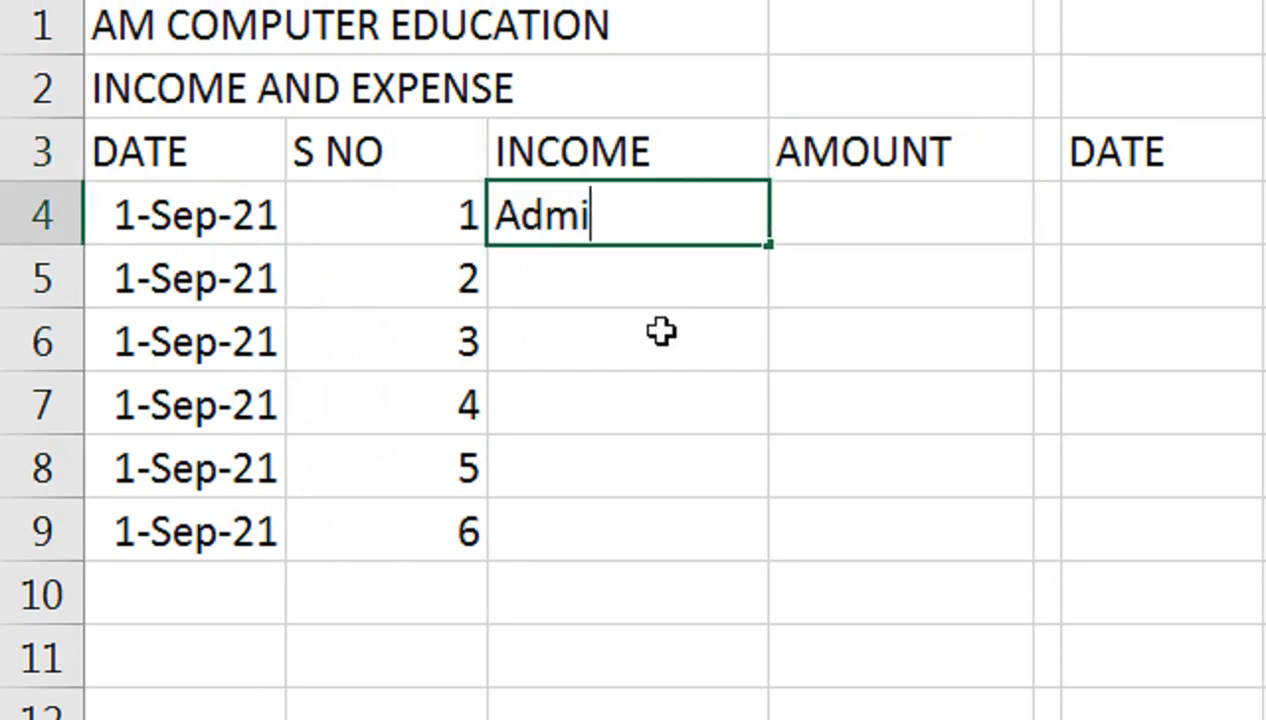
text(ssion)
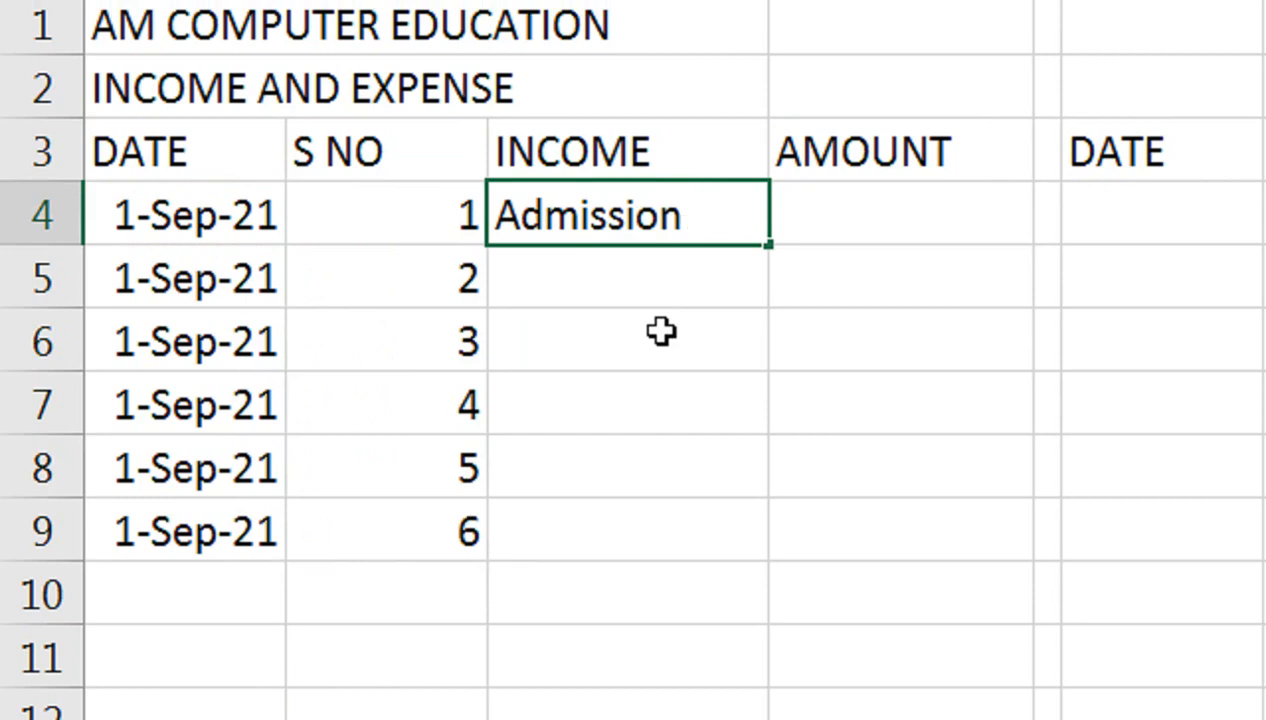
text( f)
key(BackSpace)
text(Fee)
key(Tab)
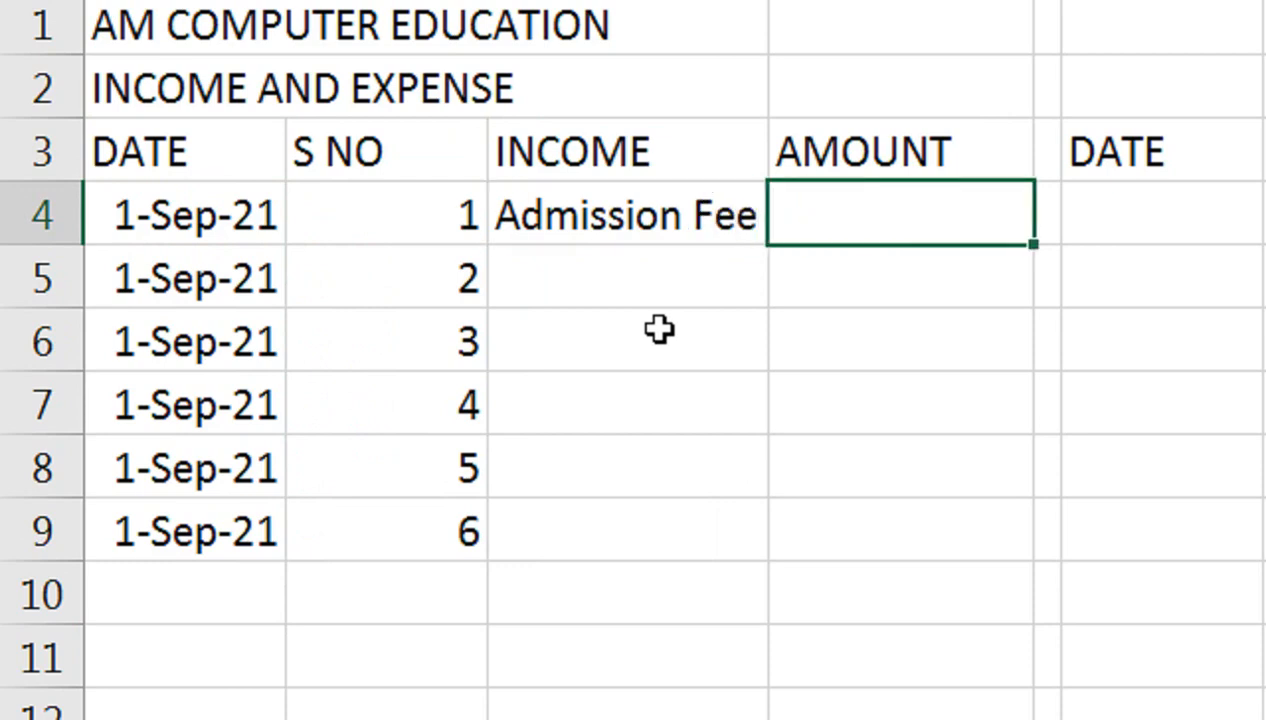
text(50000)
key(Return)
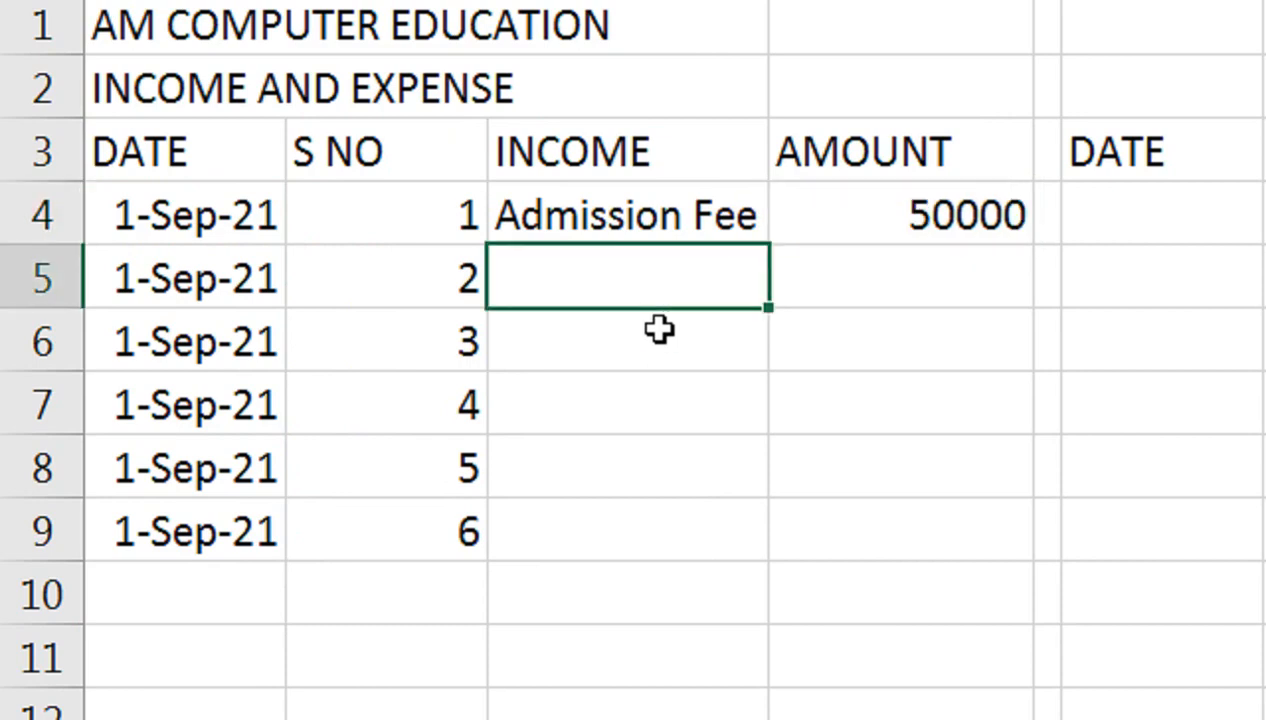
- Record the second income entry in row 5 as "Certificate Cha" with an amount of 5000
text(Certi)
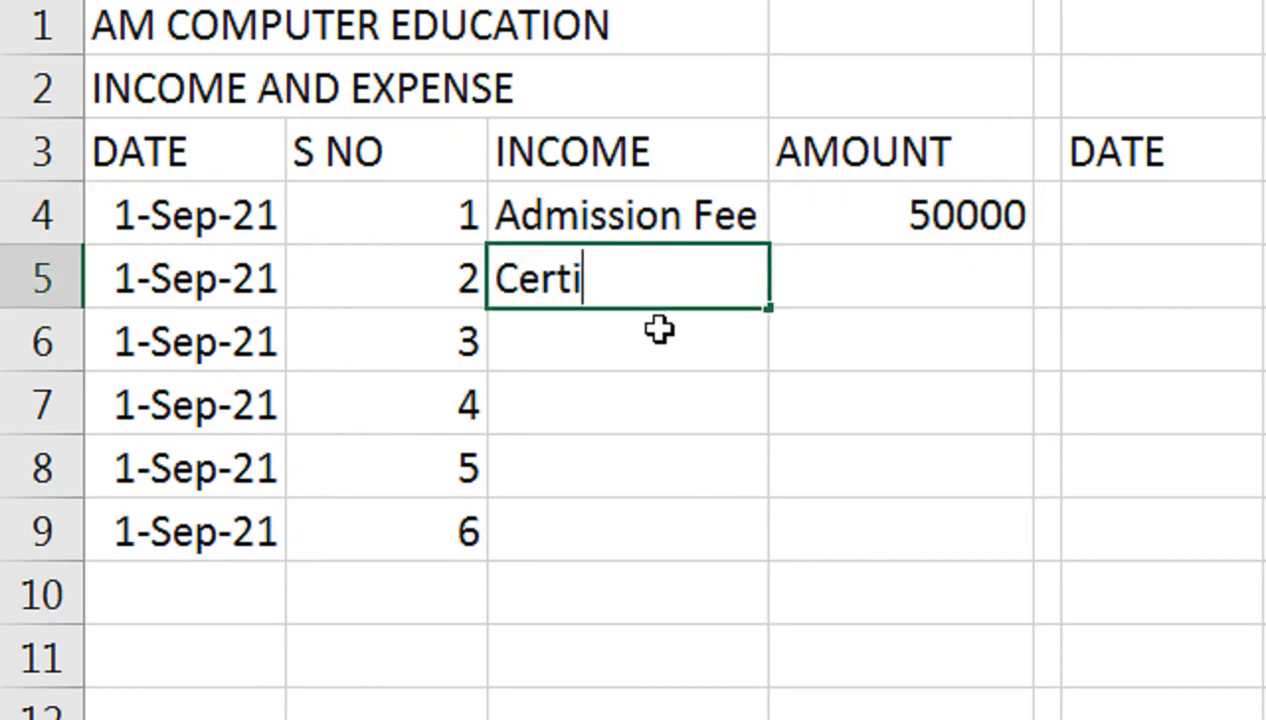
text(ficate )
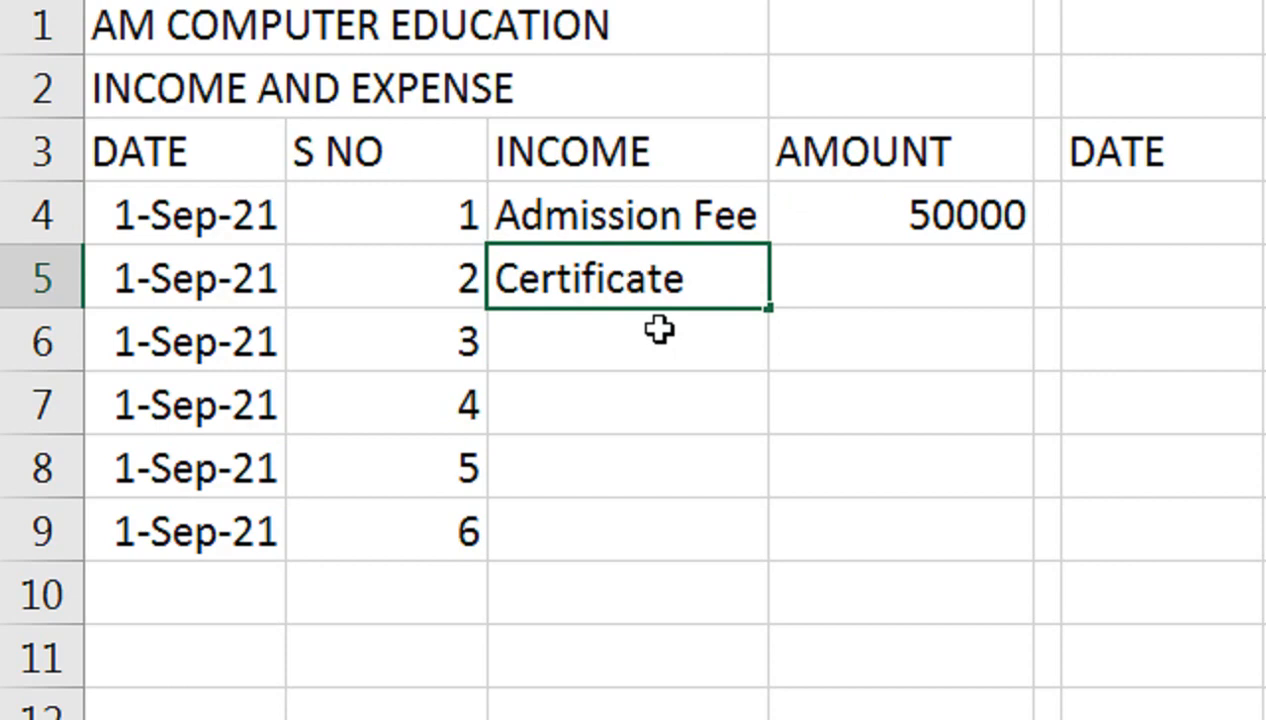
text(Cha)
key(Return)
key(Up)
key(Right)
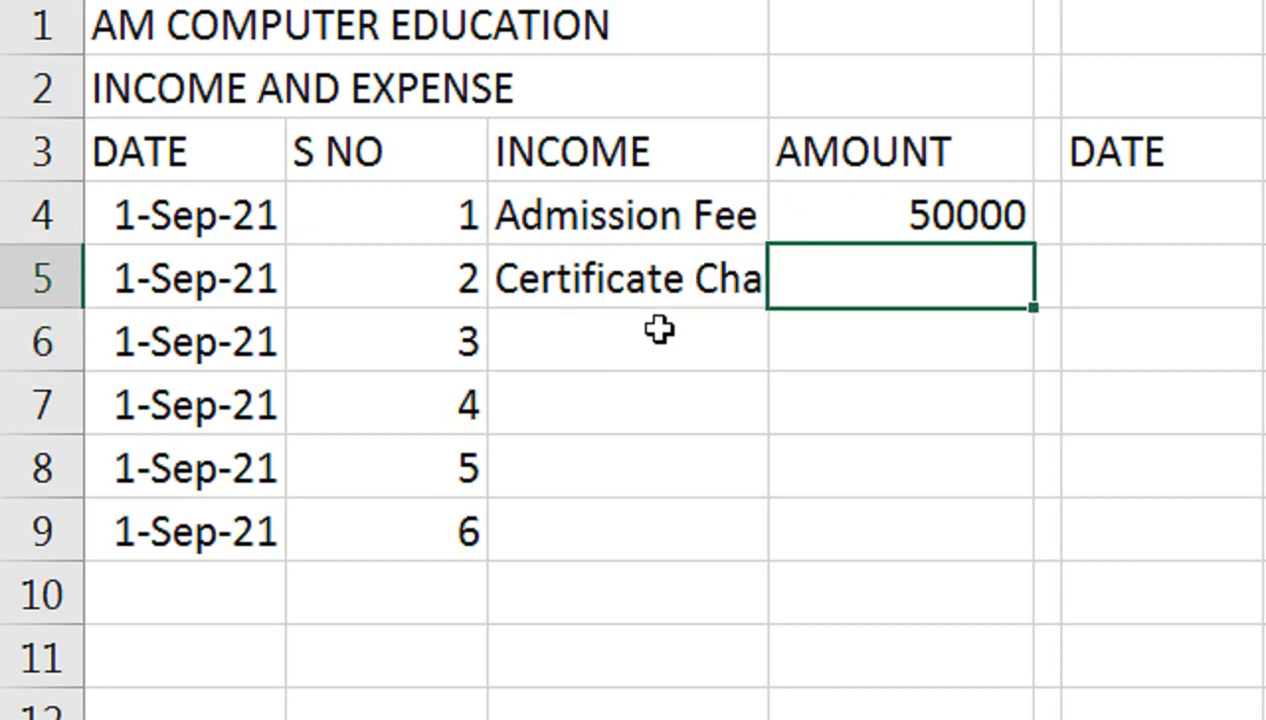
text(50000)
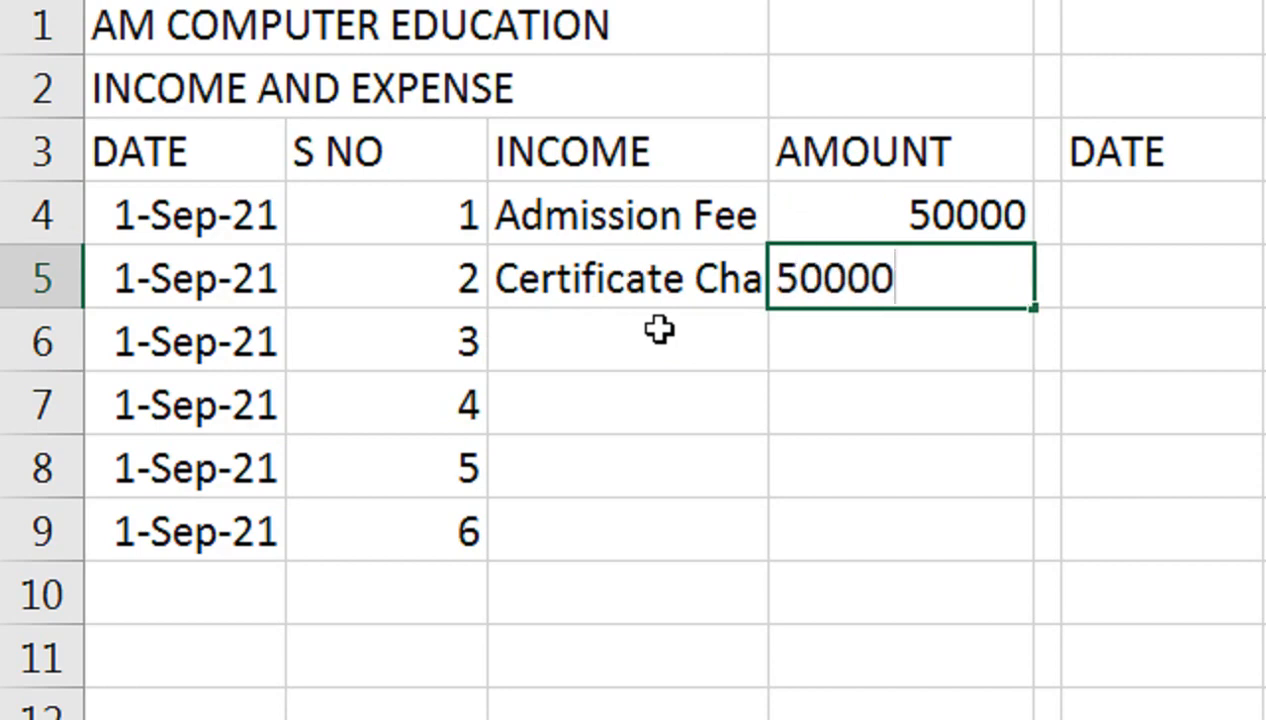
key(BackSpace)
key(Return)
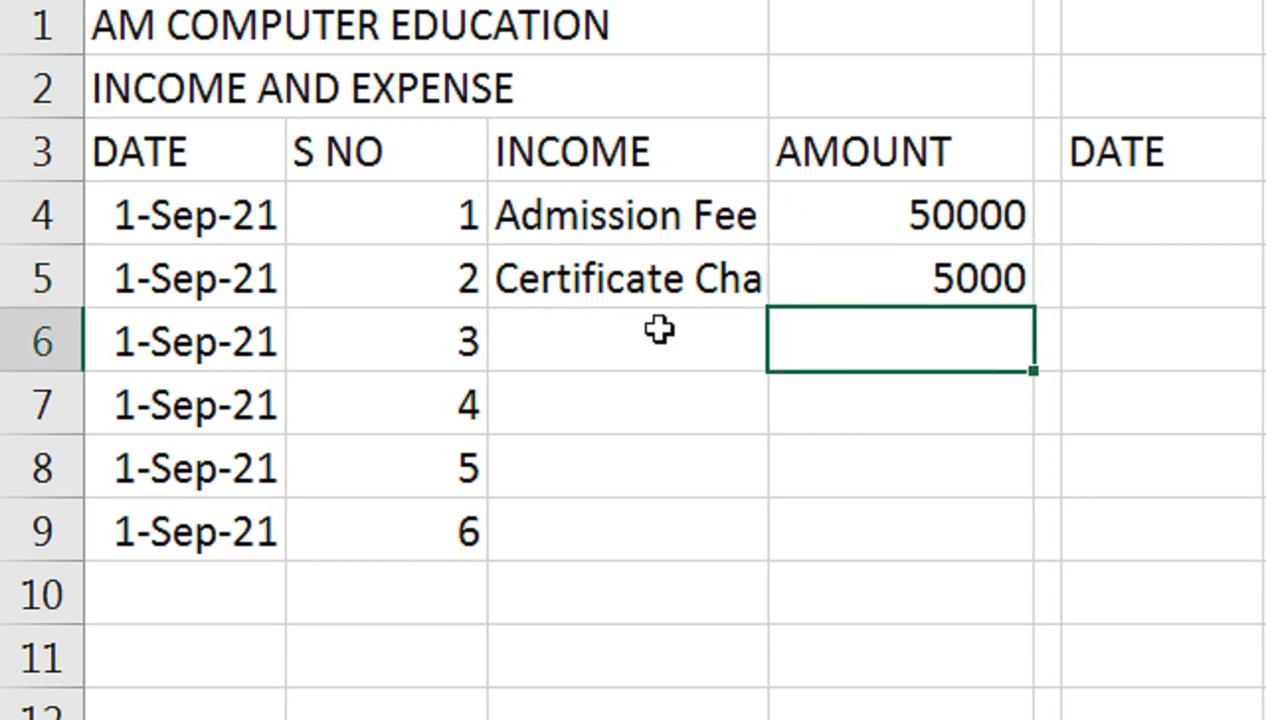
- Record the third income entry in row 6 as "Activity Book" with an amount of 2500
key(Left)
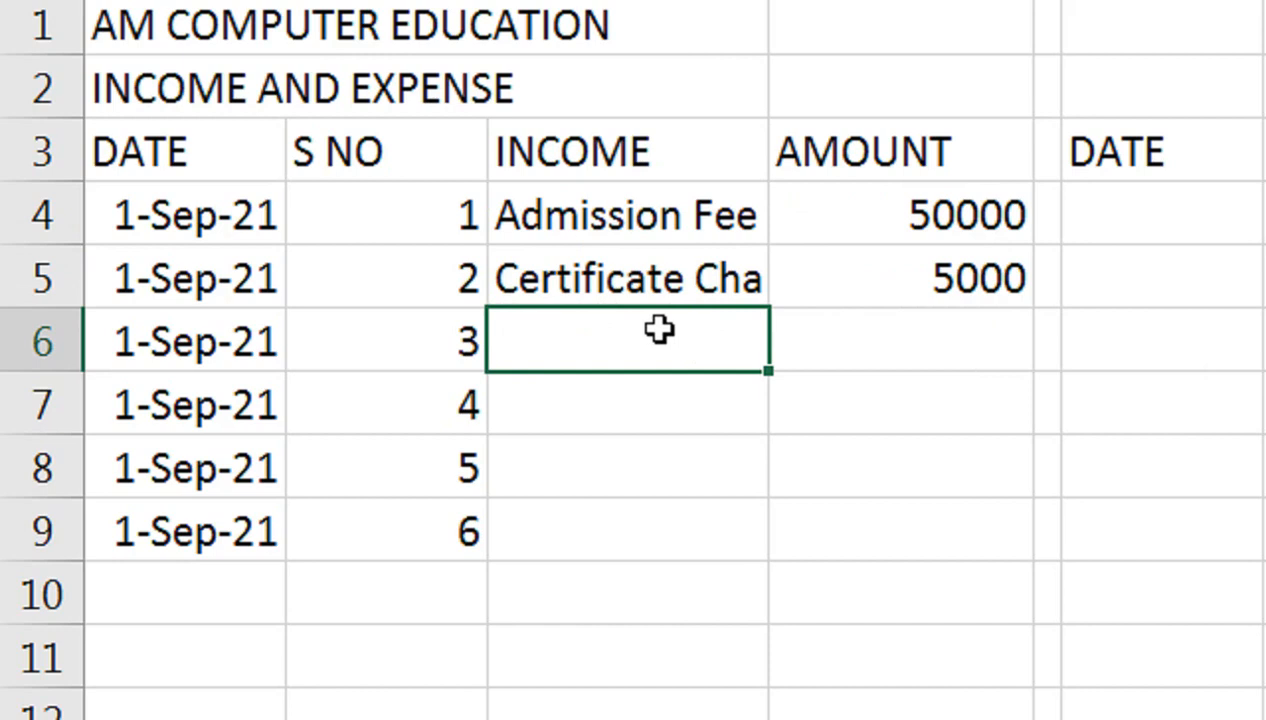
text(Activity Book)
key(Tab)
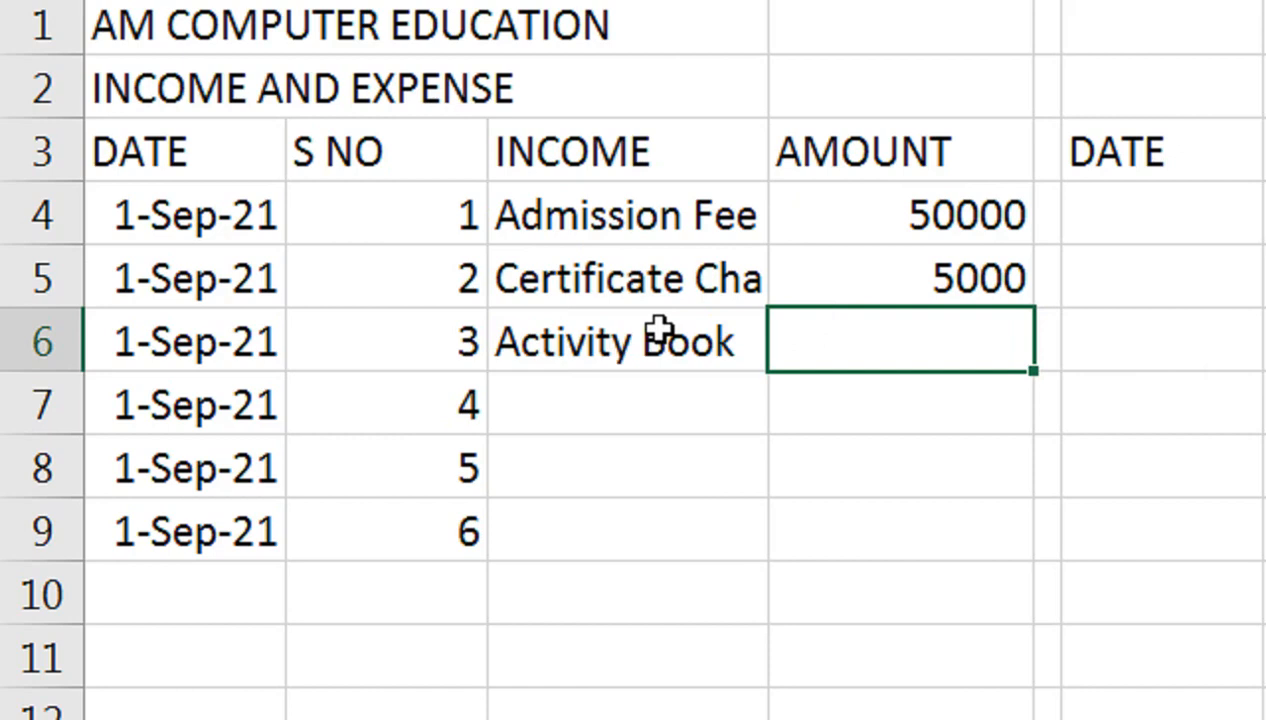
text(2500)
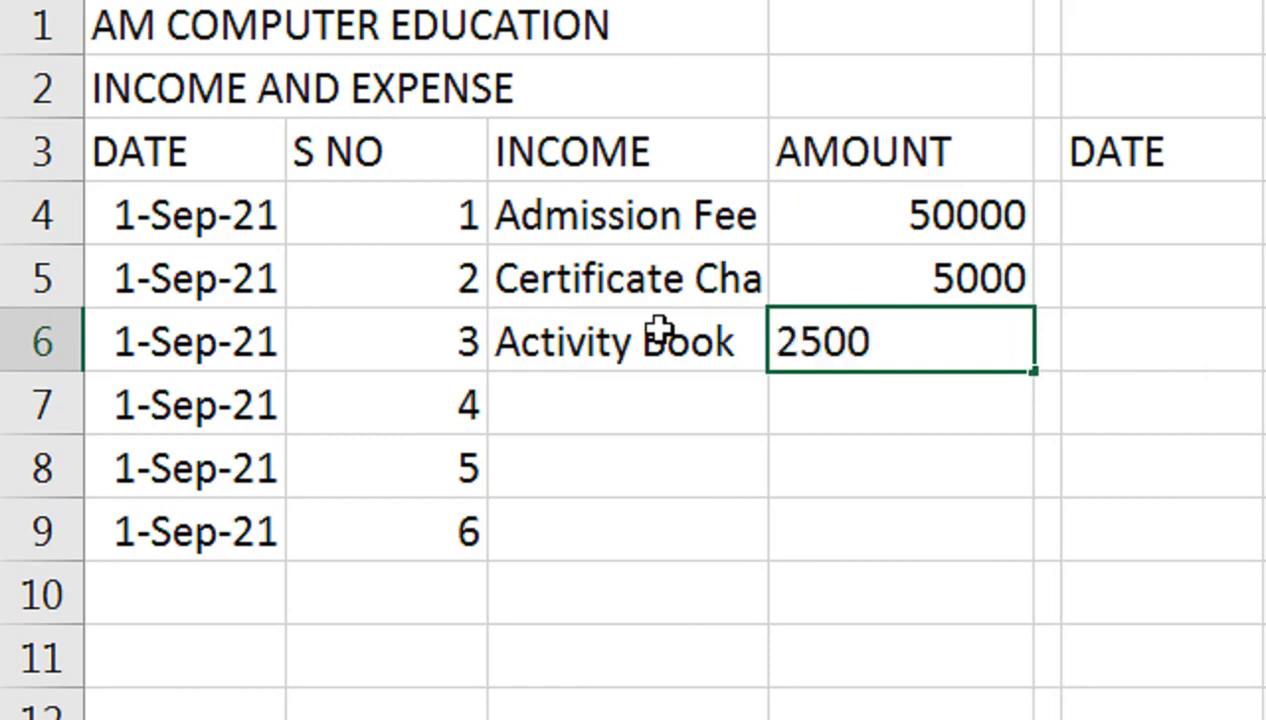
key(Return)
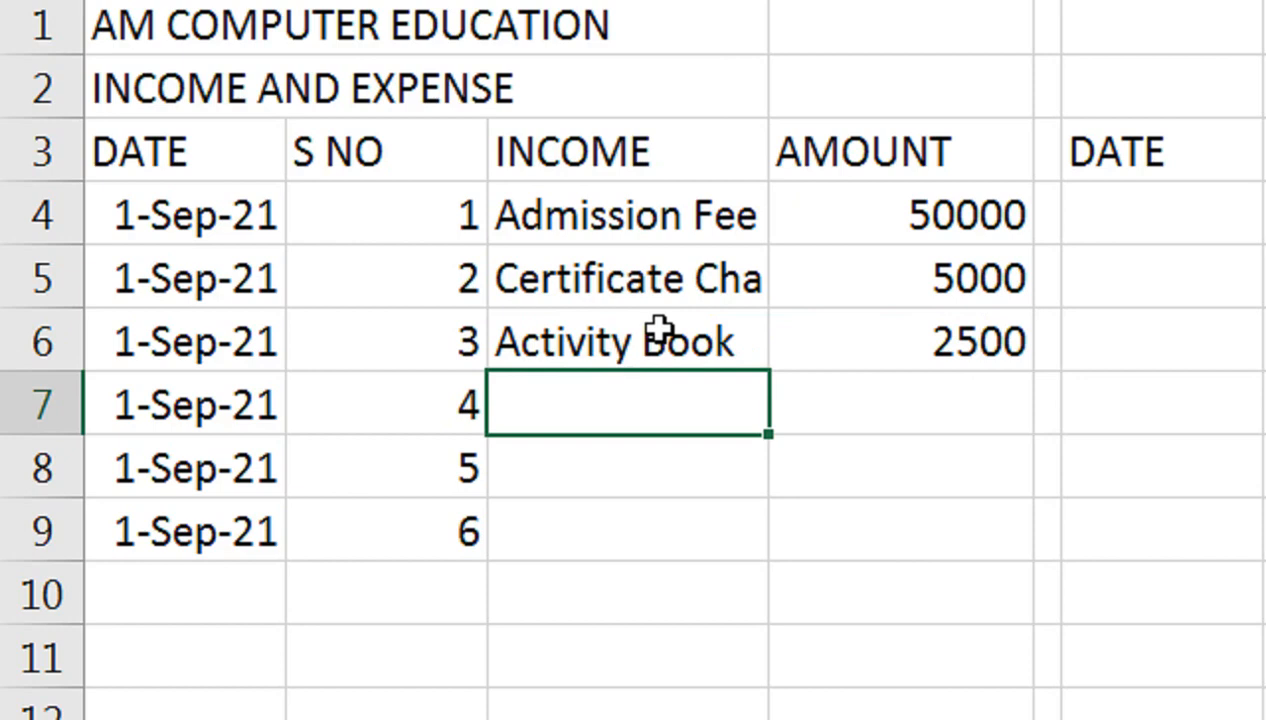
- Record the fourth income entry in row 7 as "Exam Fee" with an amount of 20000
text(am )
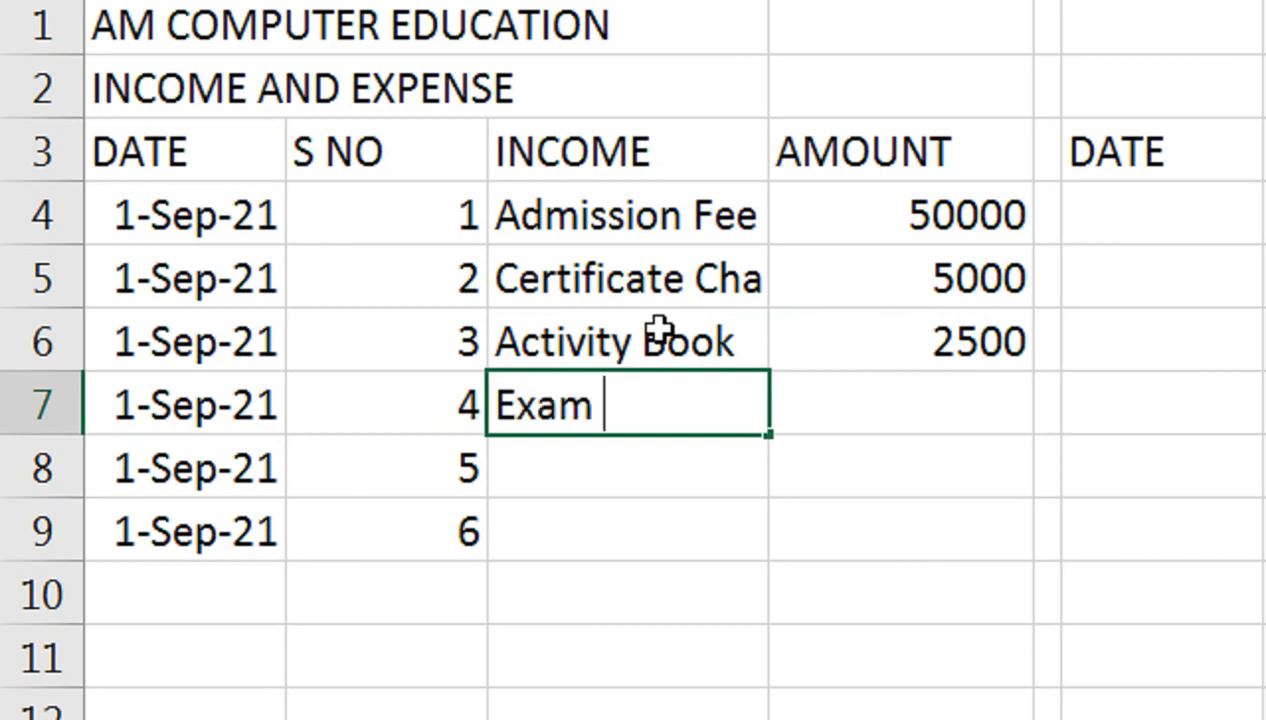
text(Fee)
key(Return)
key(Up)
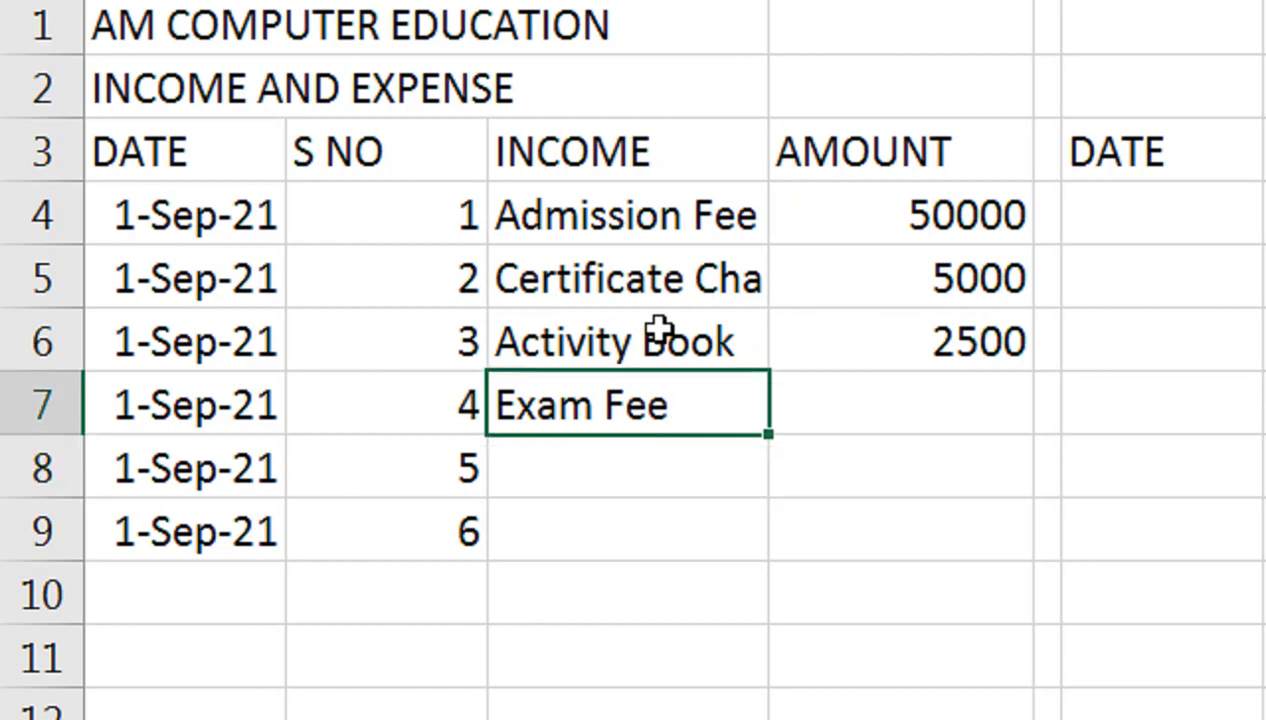
key(Right)
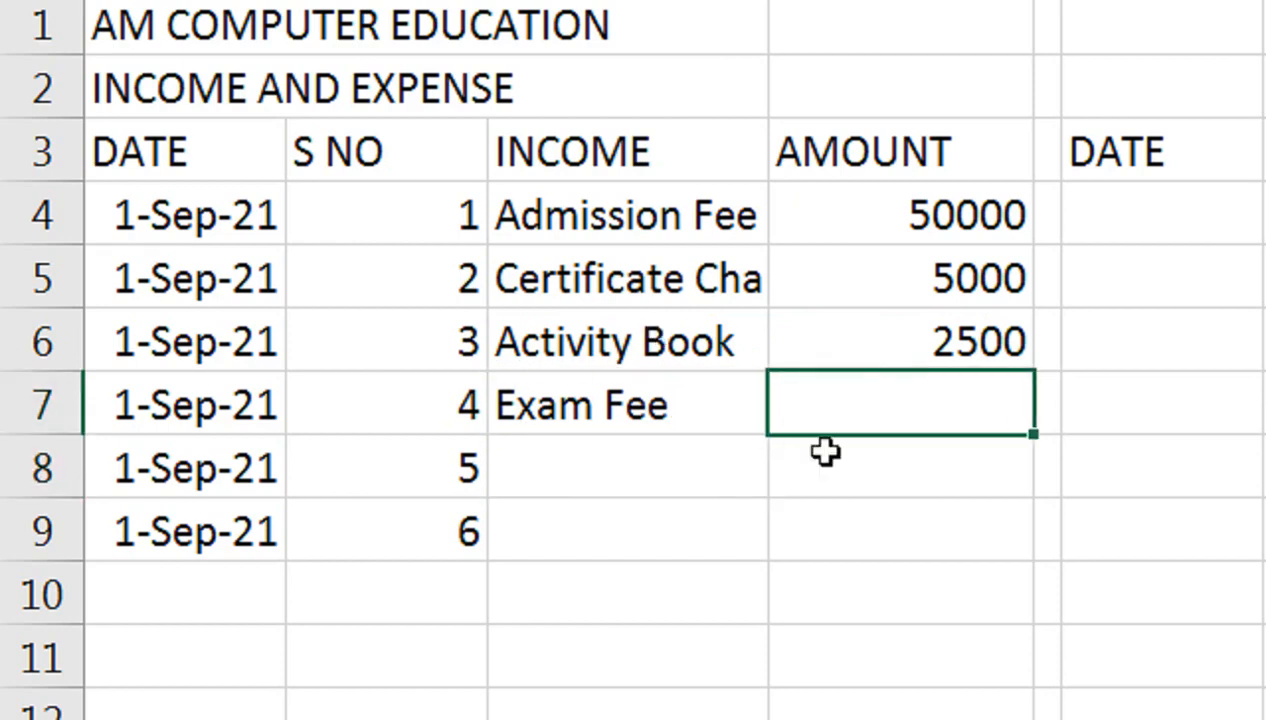
text(20000)
key(Return)
- Record the fifth income entry in row 8 as "Design Print" with an amount of 15000
key(Left)
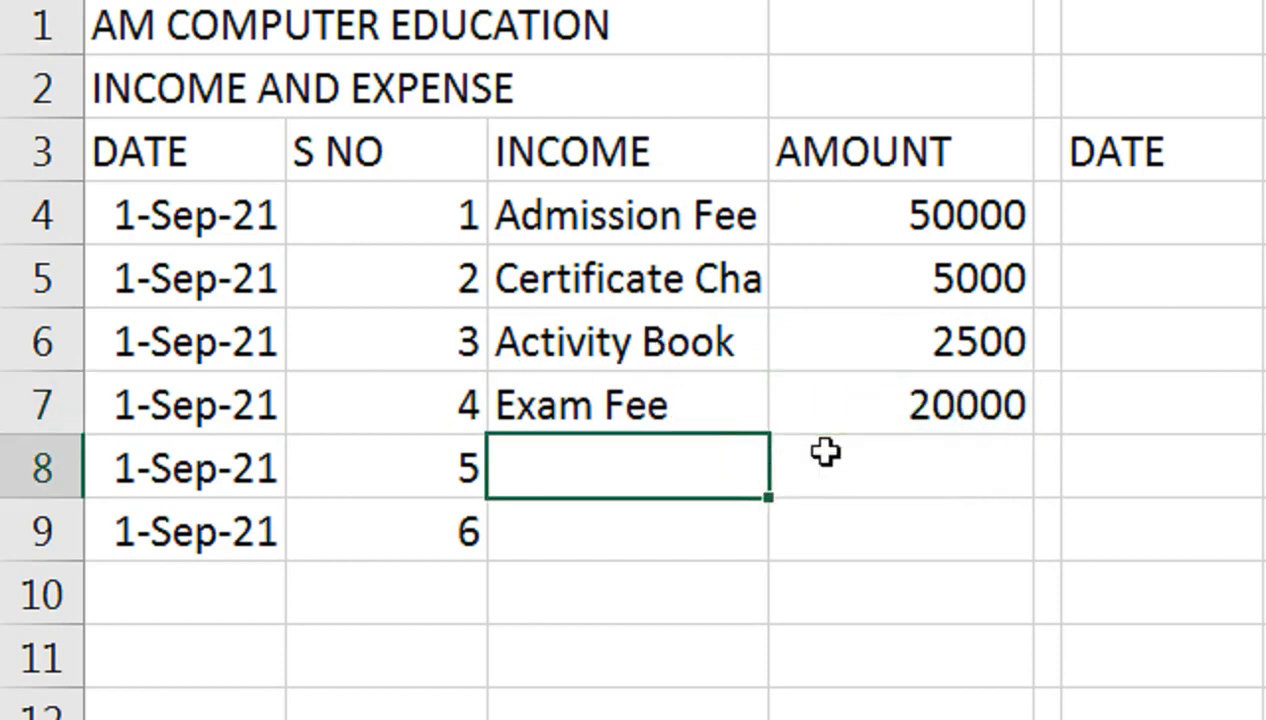
text(Print)
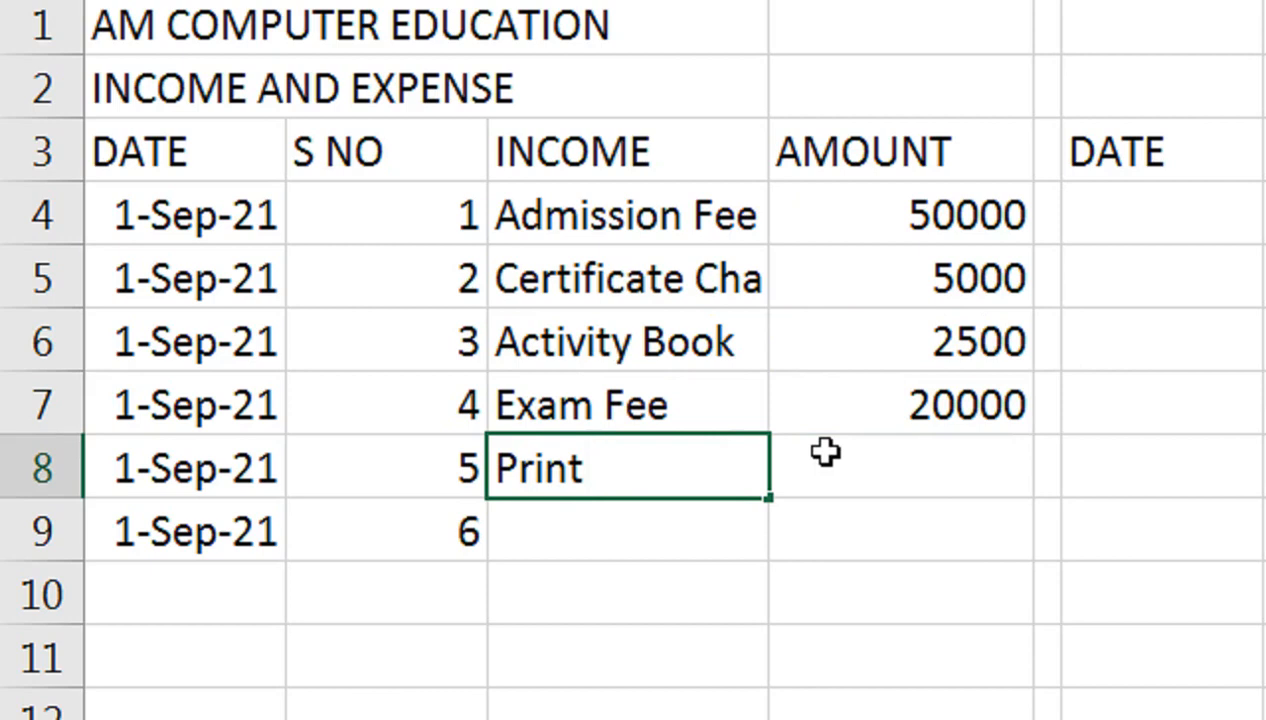
key(BackSpace)
key(BackSpace)
key(BackSpace)
key(BackSpace)
key(BackSpace)
text(Design)
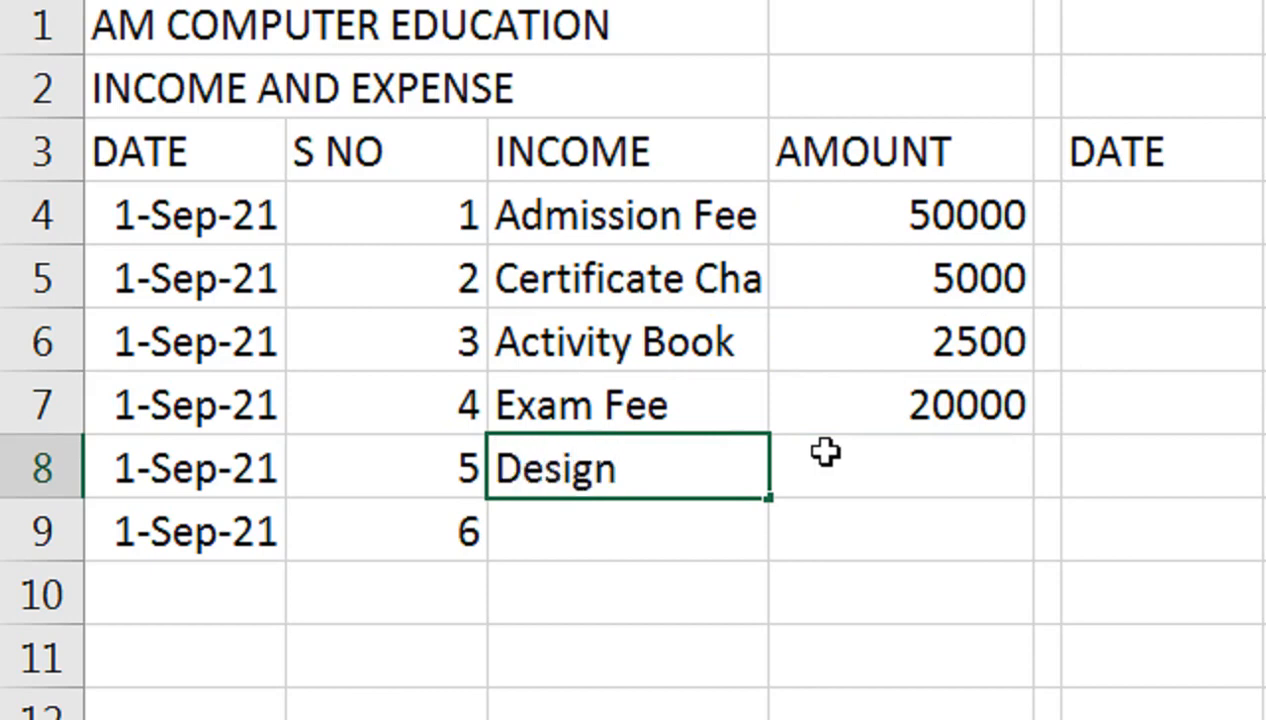
text( Print)
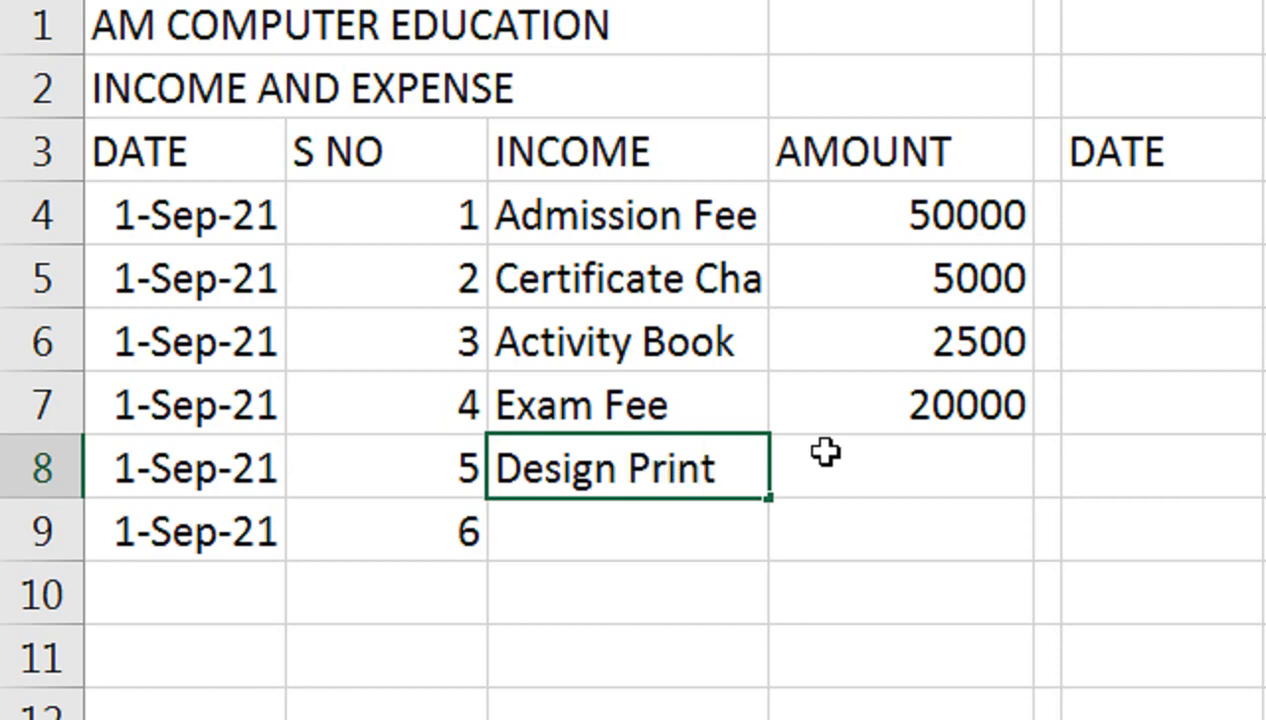
key(Tab)
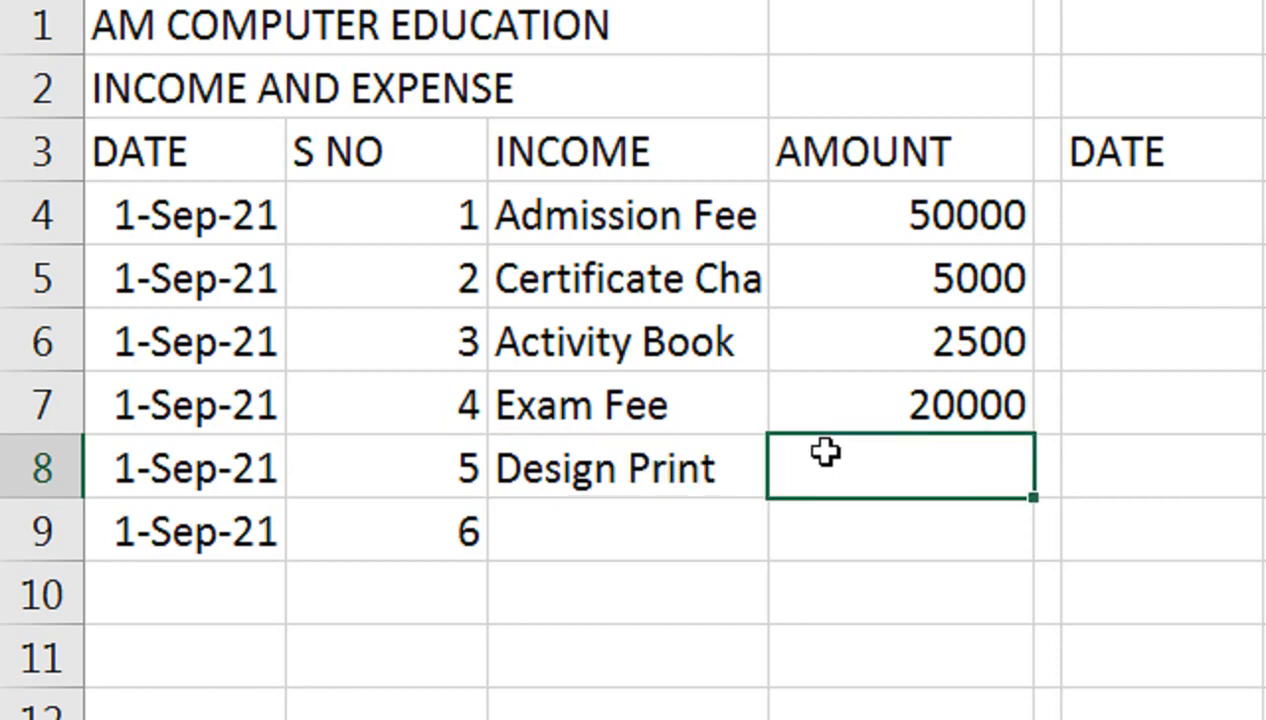
text(15000)
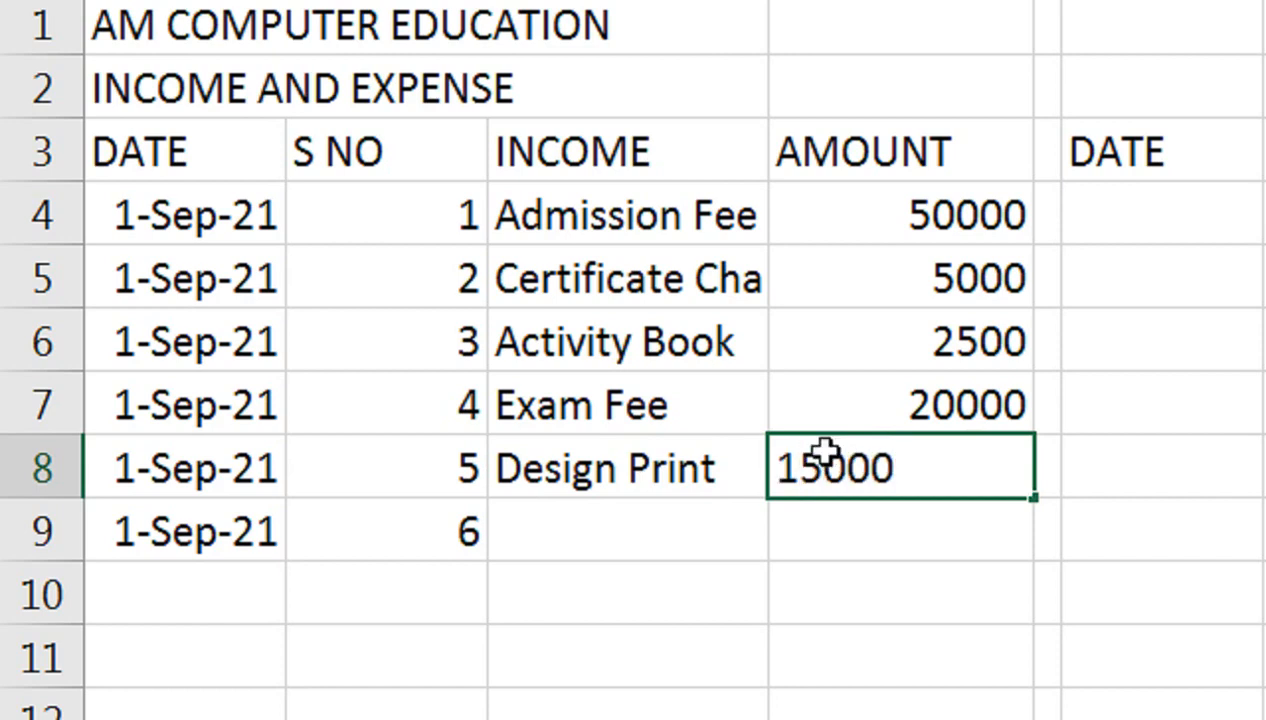
key(Return)
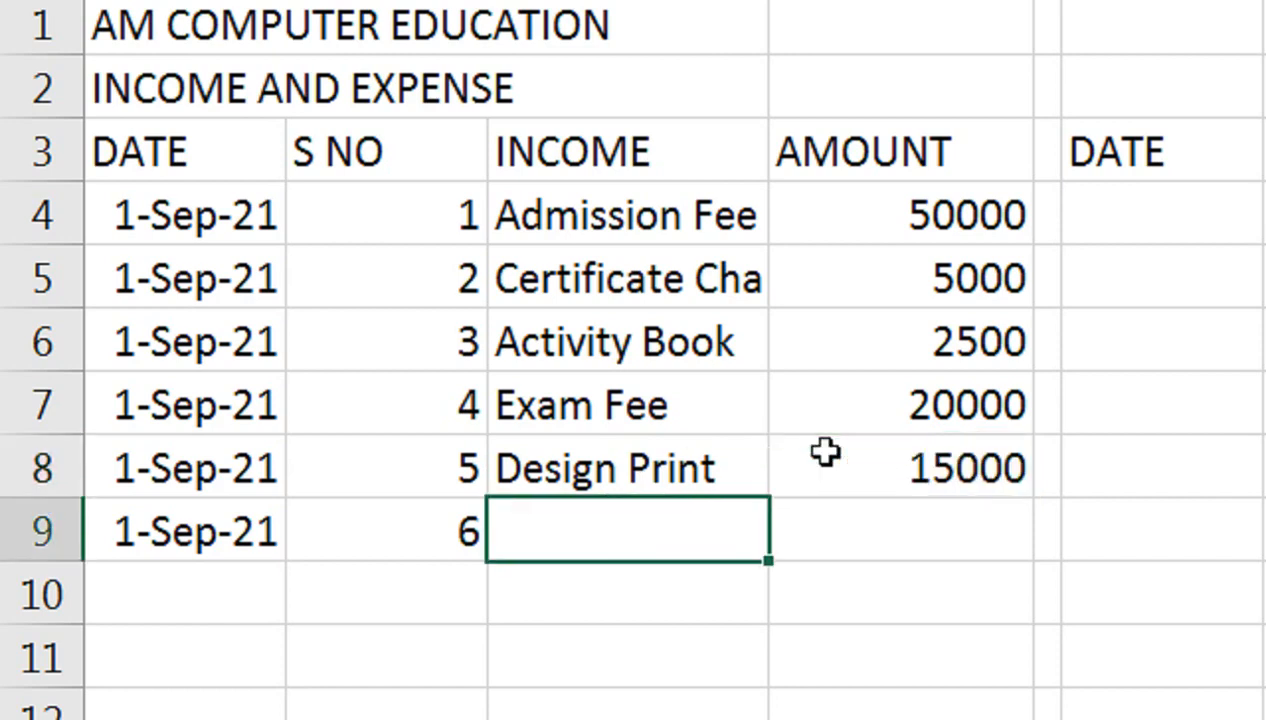
- Record the sixth income entry in row 9 as "Logo Design" with an amount of 15000
text(Logo )
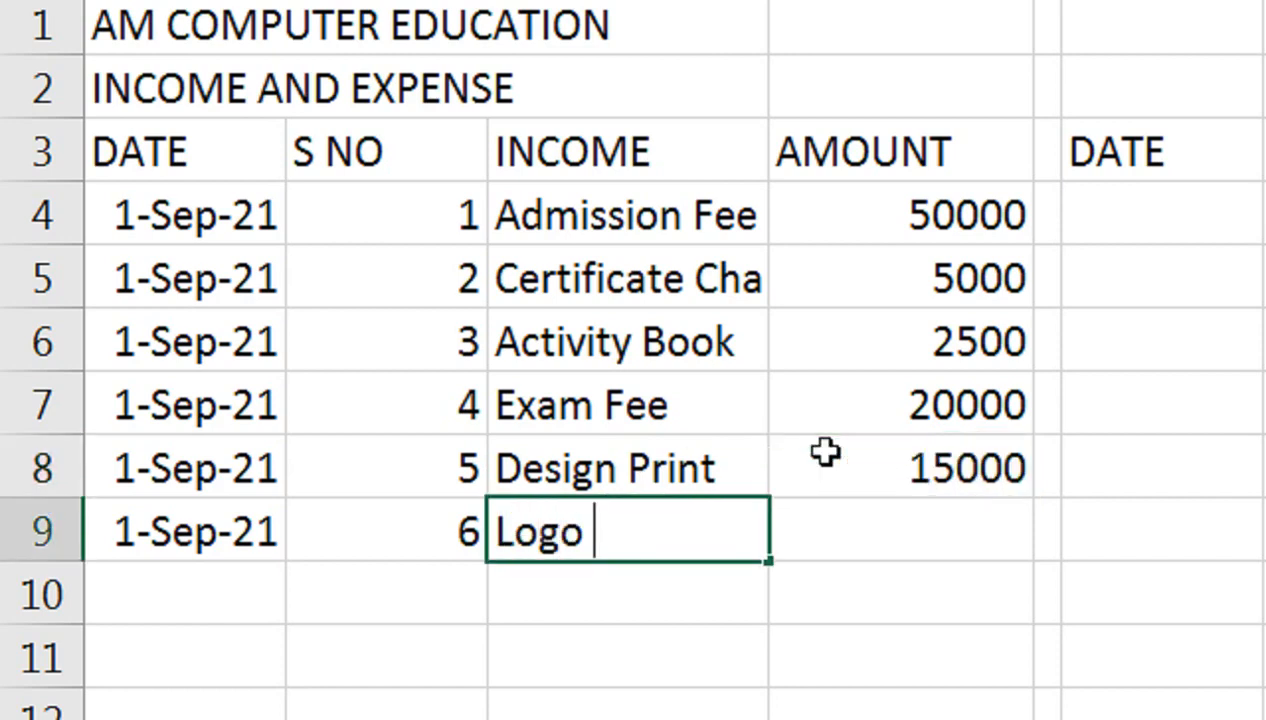
text(Design)
key(Tab)
text(15000)
key(Tab)
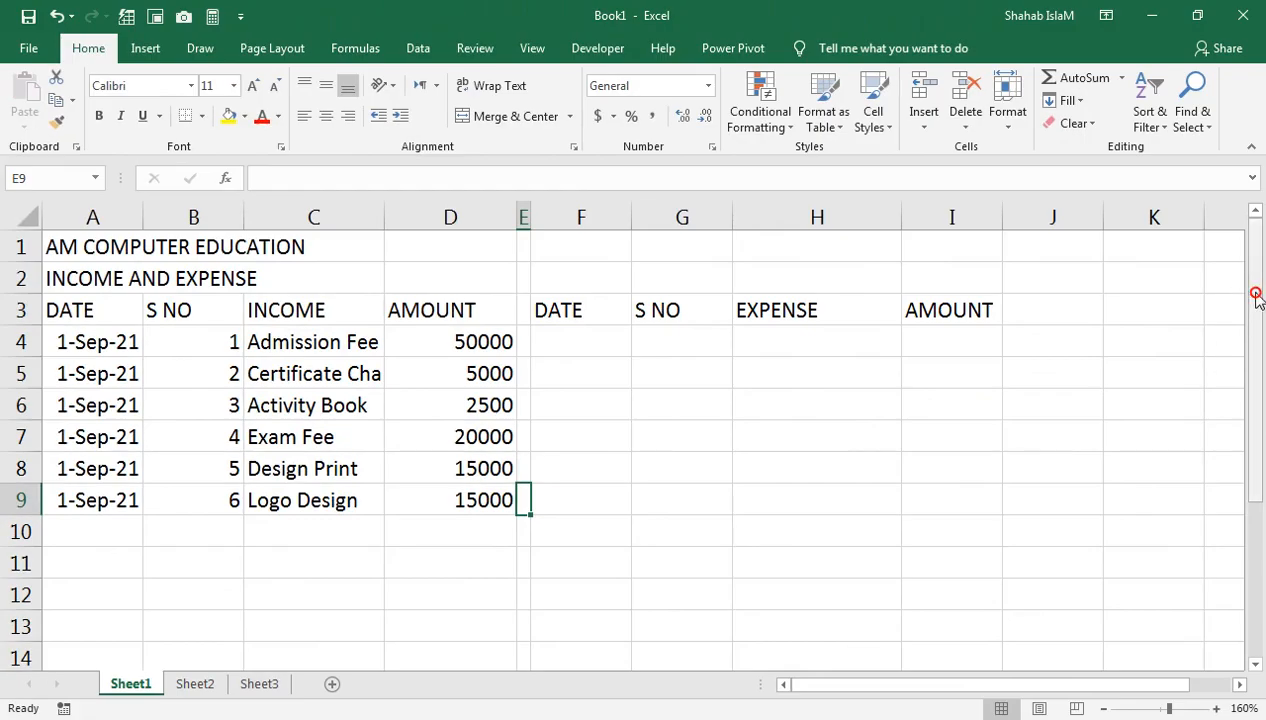
- Enter the label "Total Income" in cell C13, below the income entries
drag(1257, 297, 1259, 384)
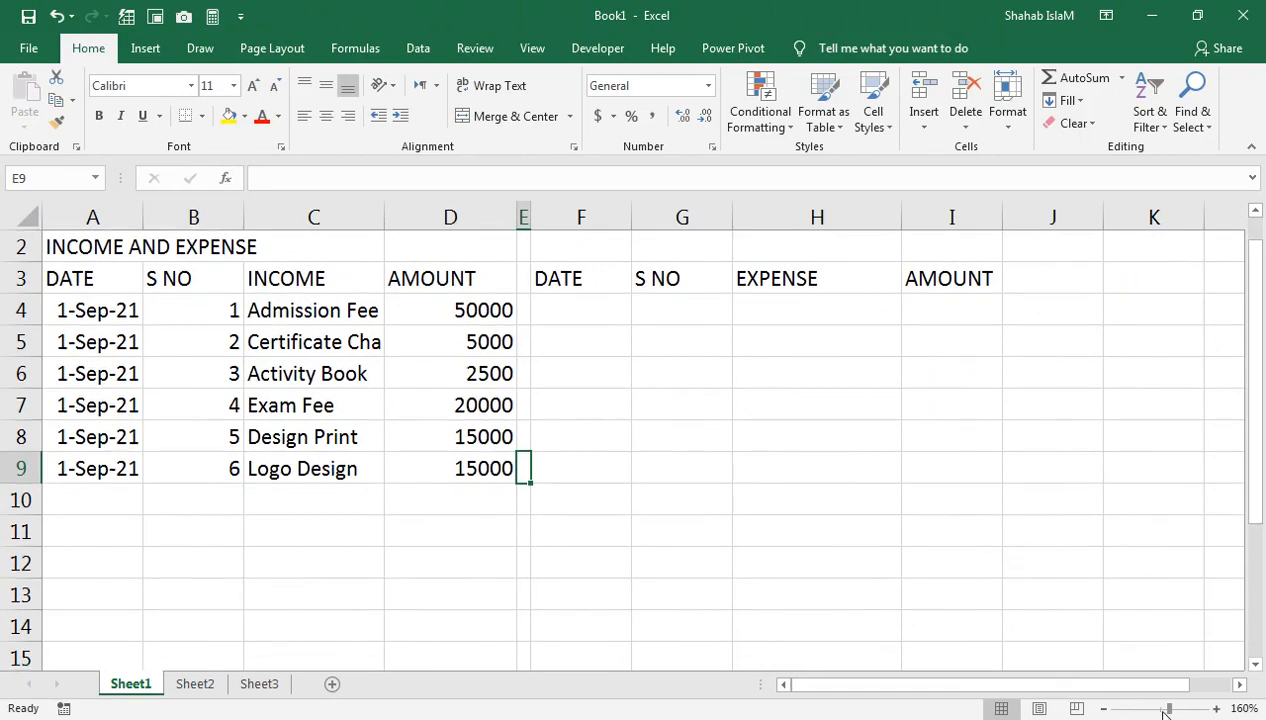
drag(1166, 710, 1162, 709)
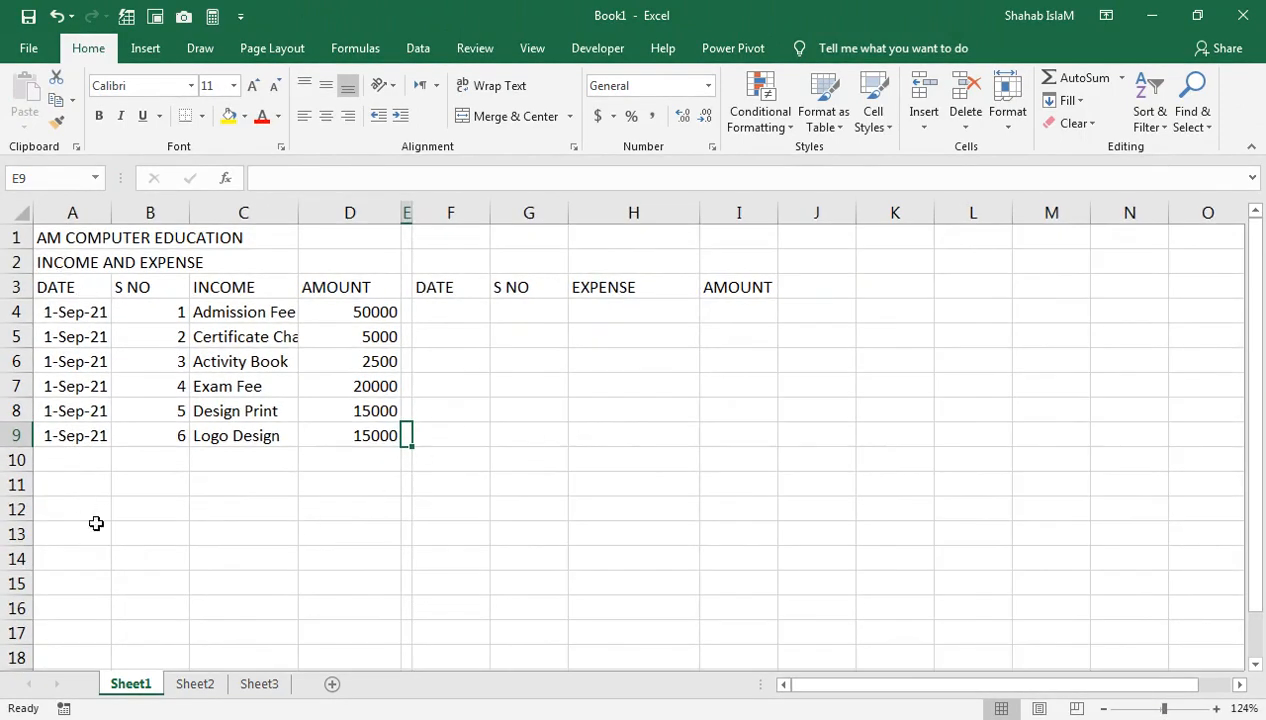
click(209, 537)
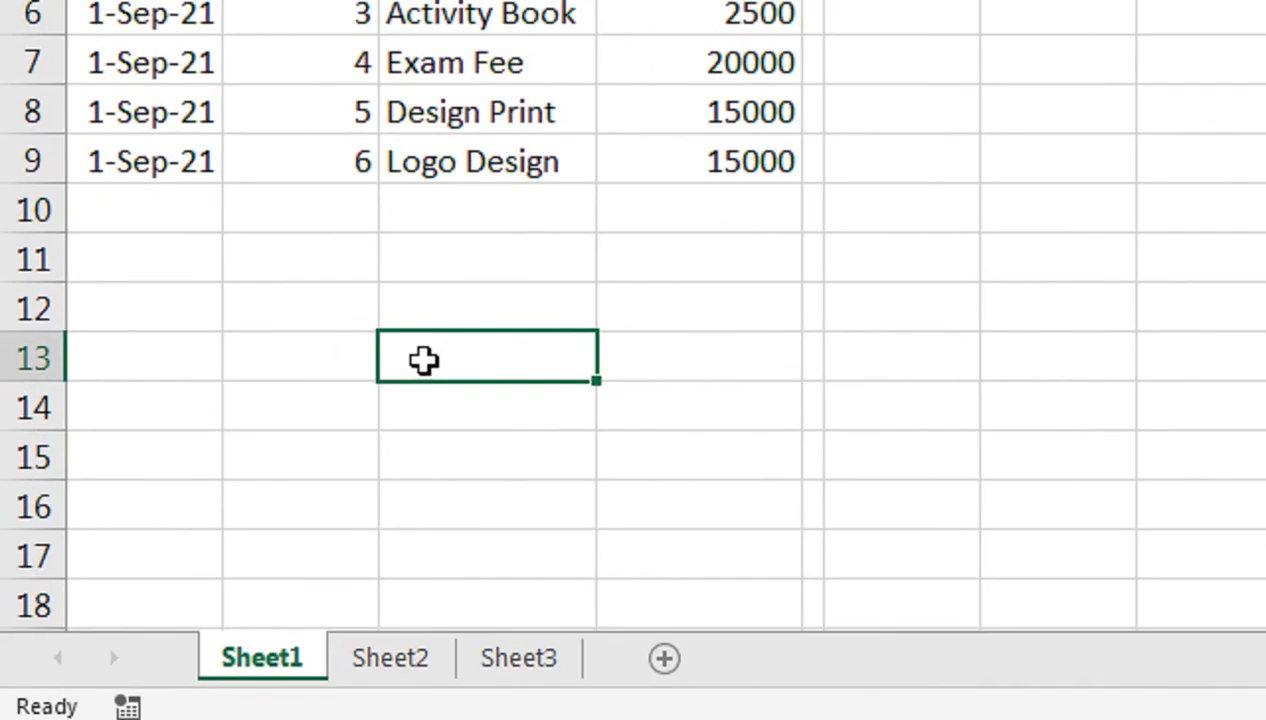
text(tot)
key(BackSpace)
key(BackSpace)
key(BackSpace)
text(Total )
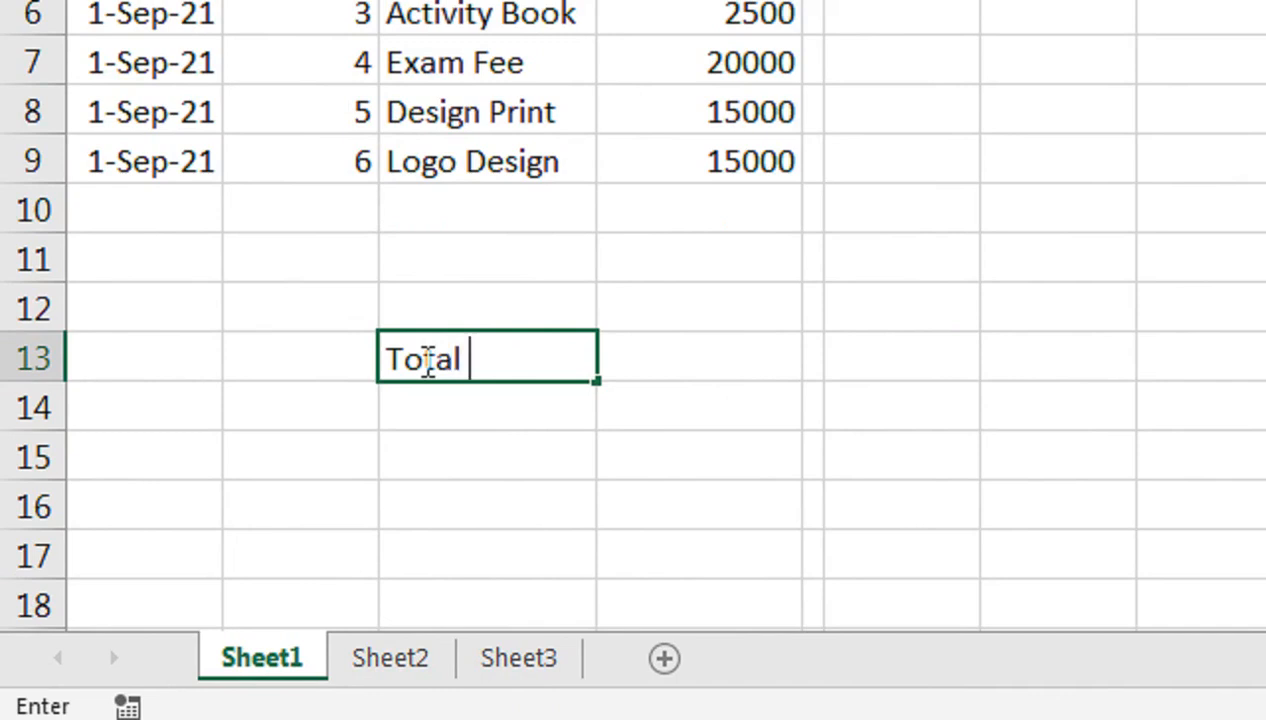
text(Income)
key(Return)
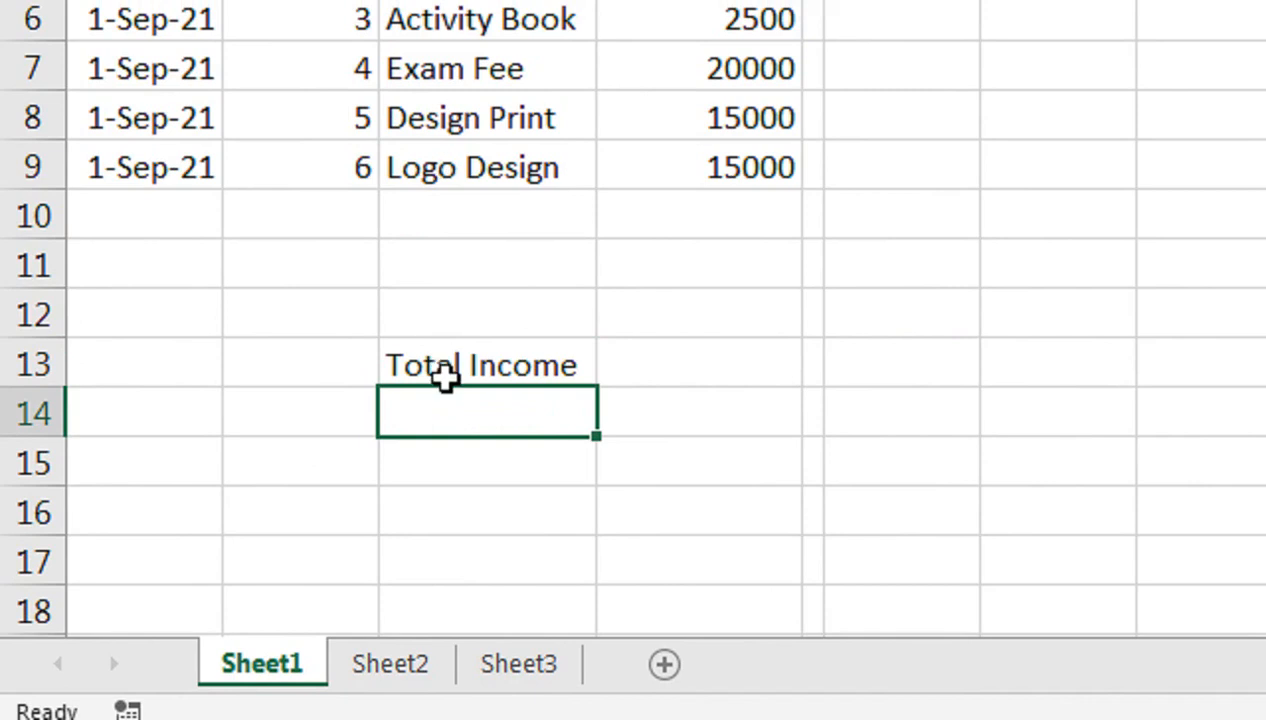
- Total the income amounts in cell D13 with the formula =SUM(D4:D12)
click(685, 365)
text(=sum)
key(Tab)
key(Up)
key(shift+Up)
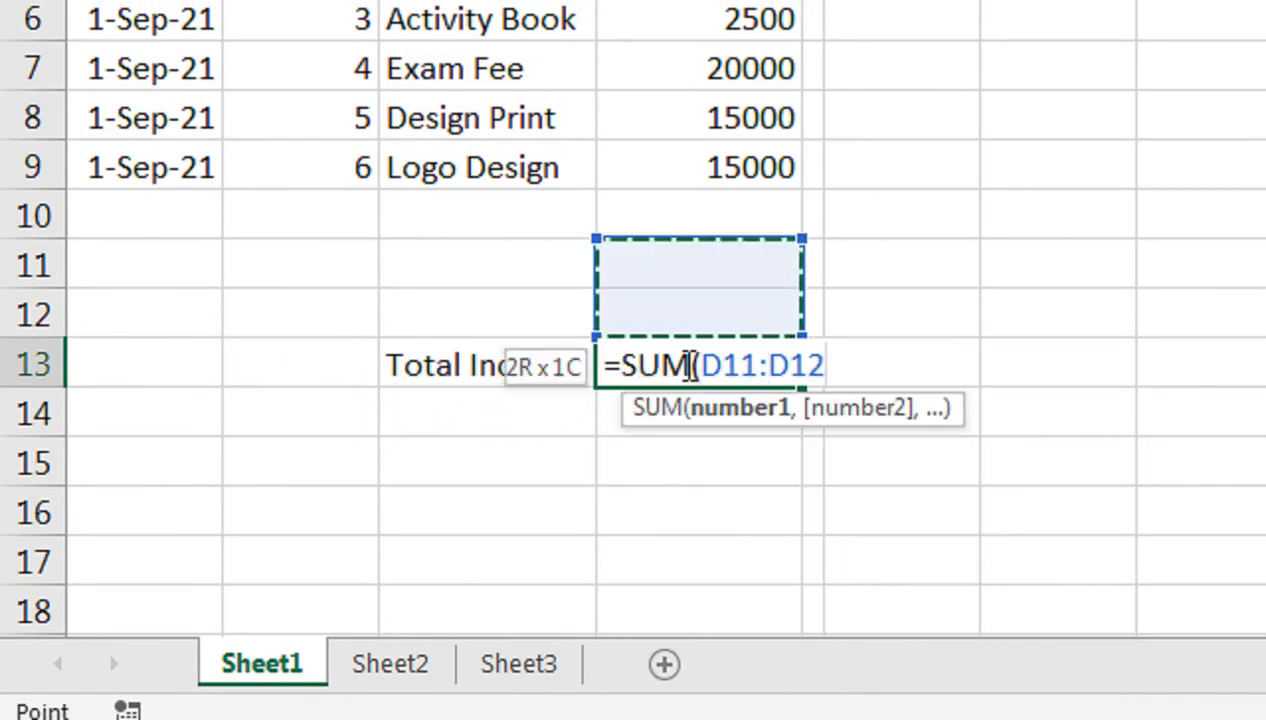
key(shift+Up)
key(shift+Up)
key(shift+Up)
key(shift+Up)
key(shift+Up)
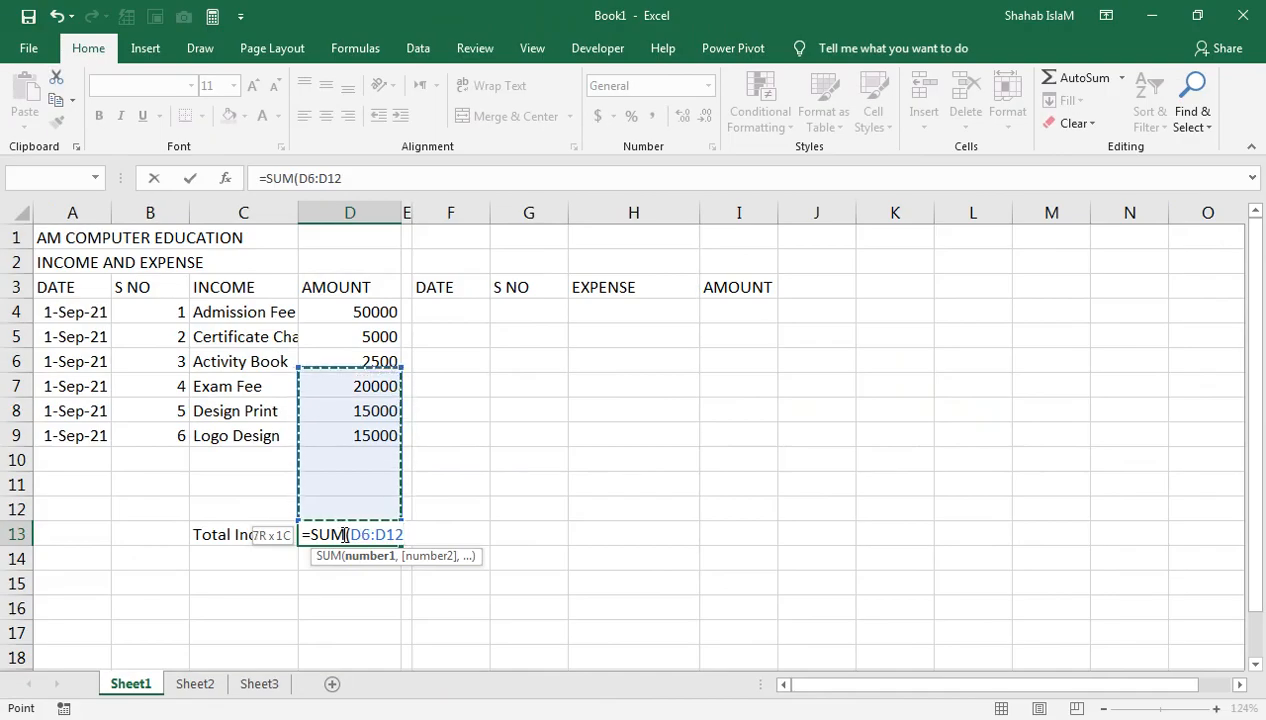
key(shift+Up)
key(shift+Up)
key(Return)
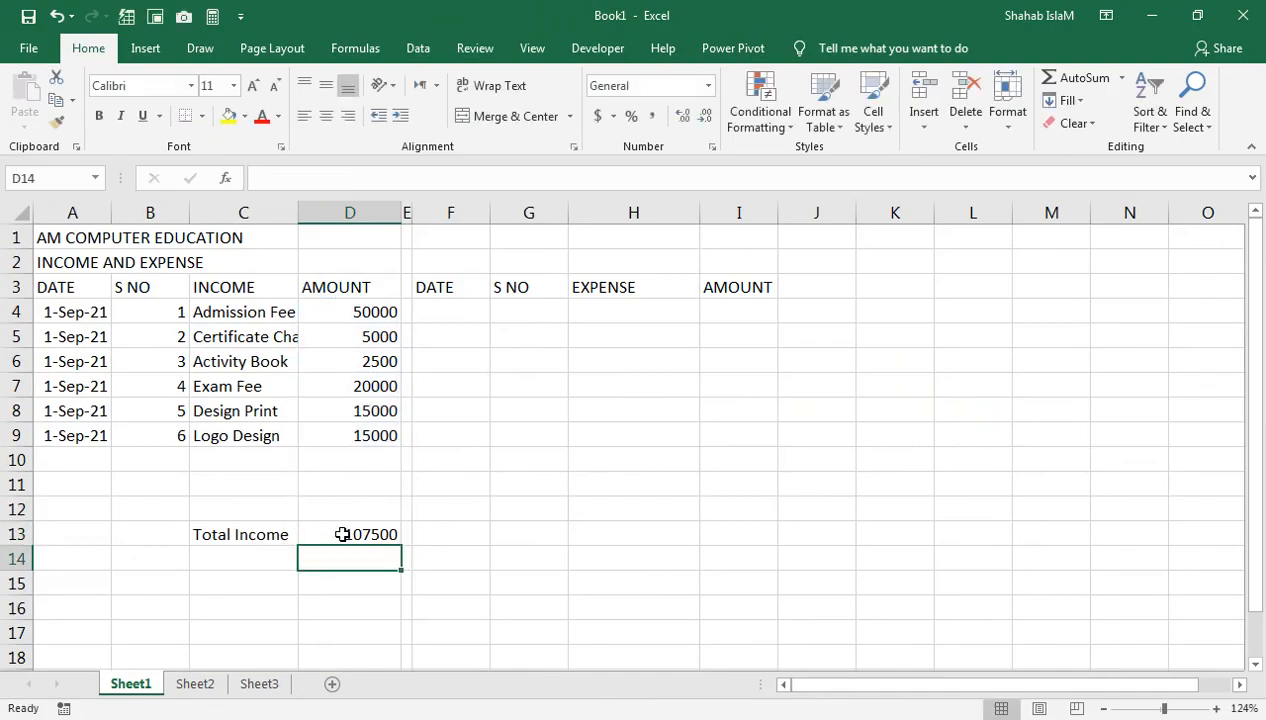
click(342, 534)
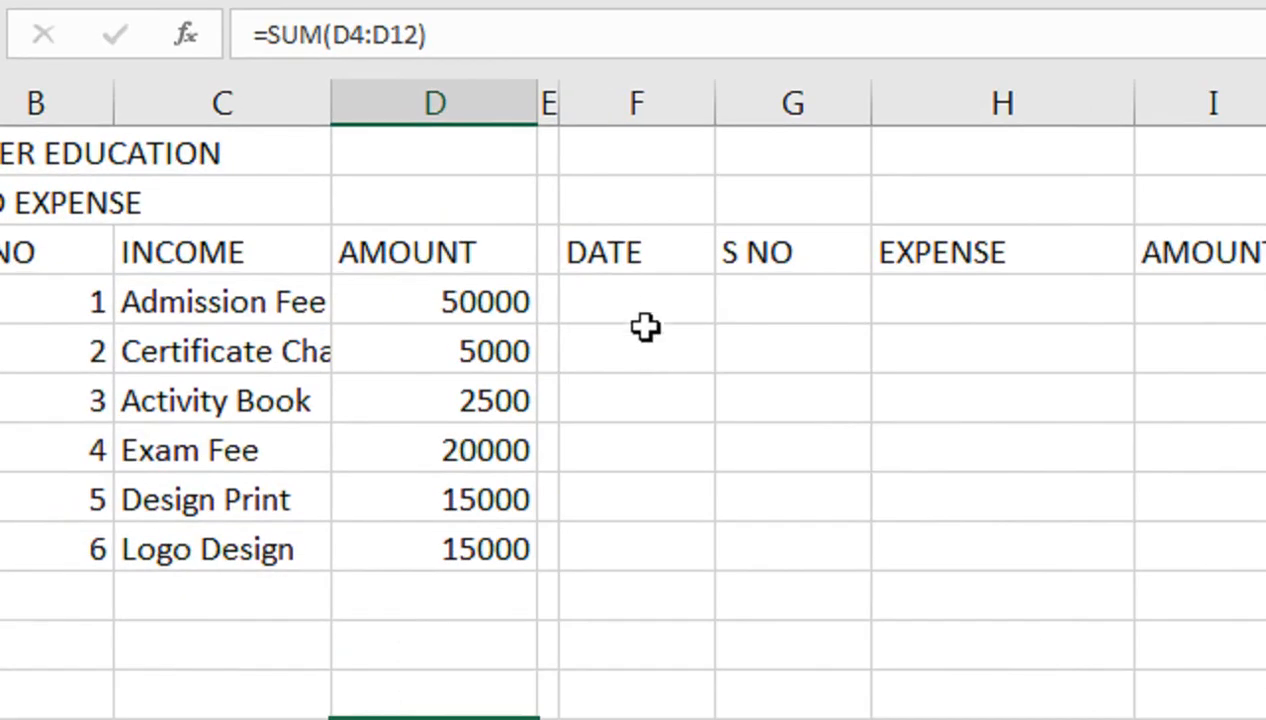
- Enter the date 1-SEP-21 in cell F4 of the expense table and fill it down as a daily series through F11
click(905, 30)
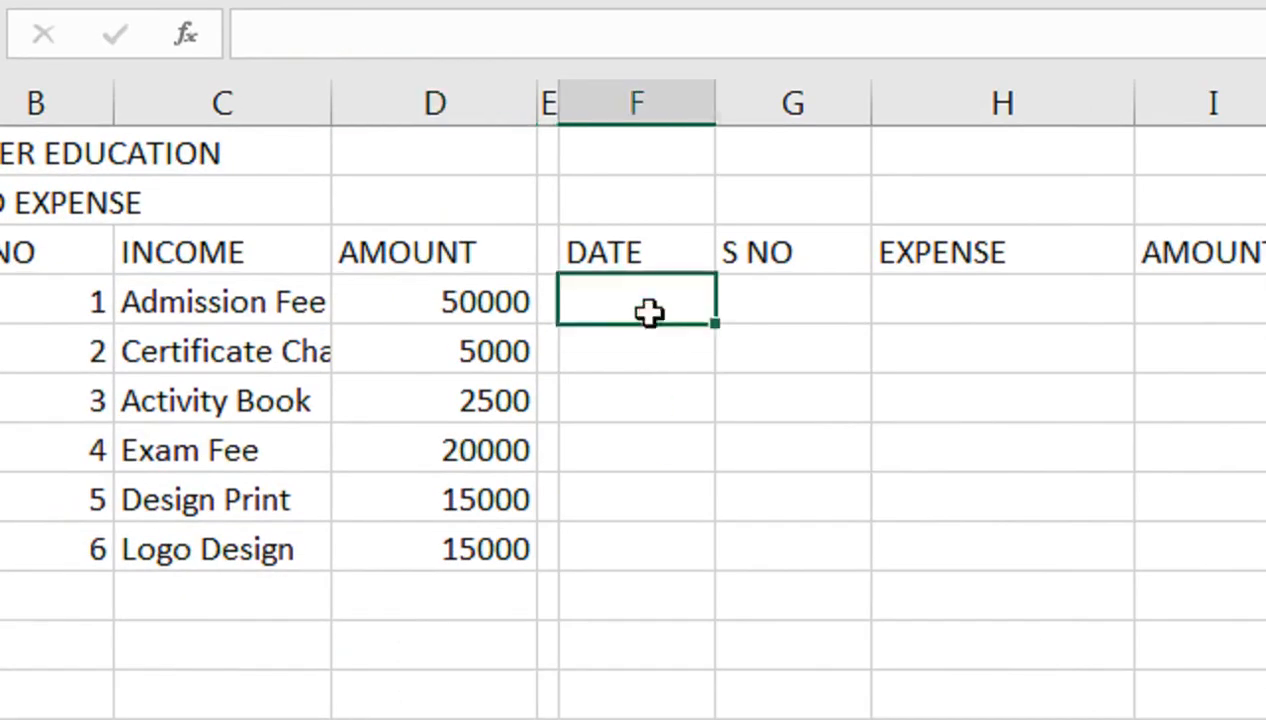
text(1-s)
key(BackSpace)
key(BackSpace)
key(BackSpace)
text(SE)
key(BackSpace)
key(BackSpace)
text(1-SEP-21)
key(Return)
click(656, 311)
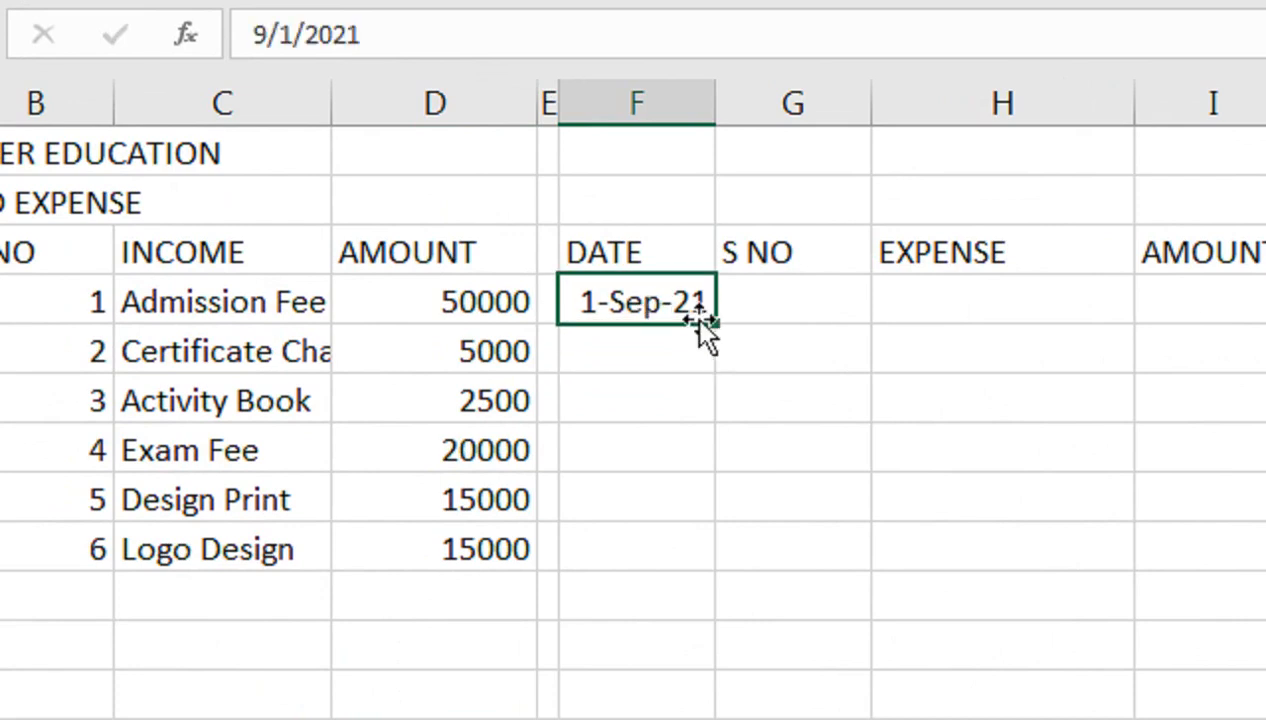
drag(716, 322, 700, 665)
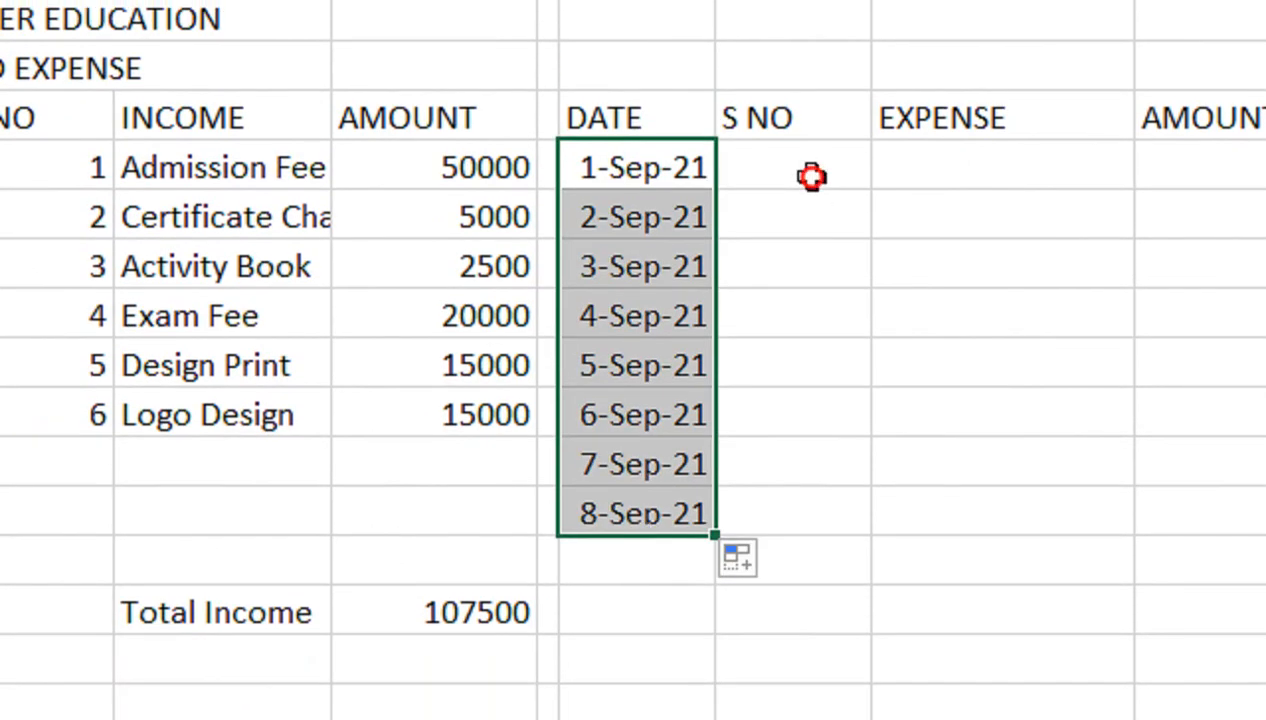
- Number the expense rows from 1 to 8 by entering 1 and 2 in G4 and G5 and filling the series through G11
click(811, 176)
text(1)
key(Return)
text(2)
key(Return)
drag(811, 174, 830, 197)
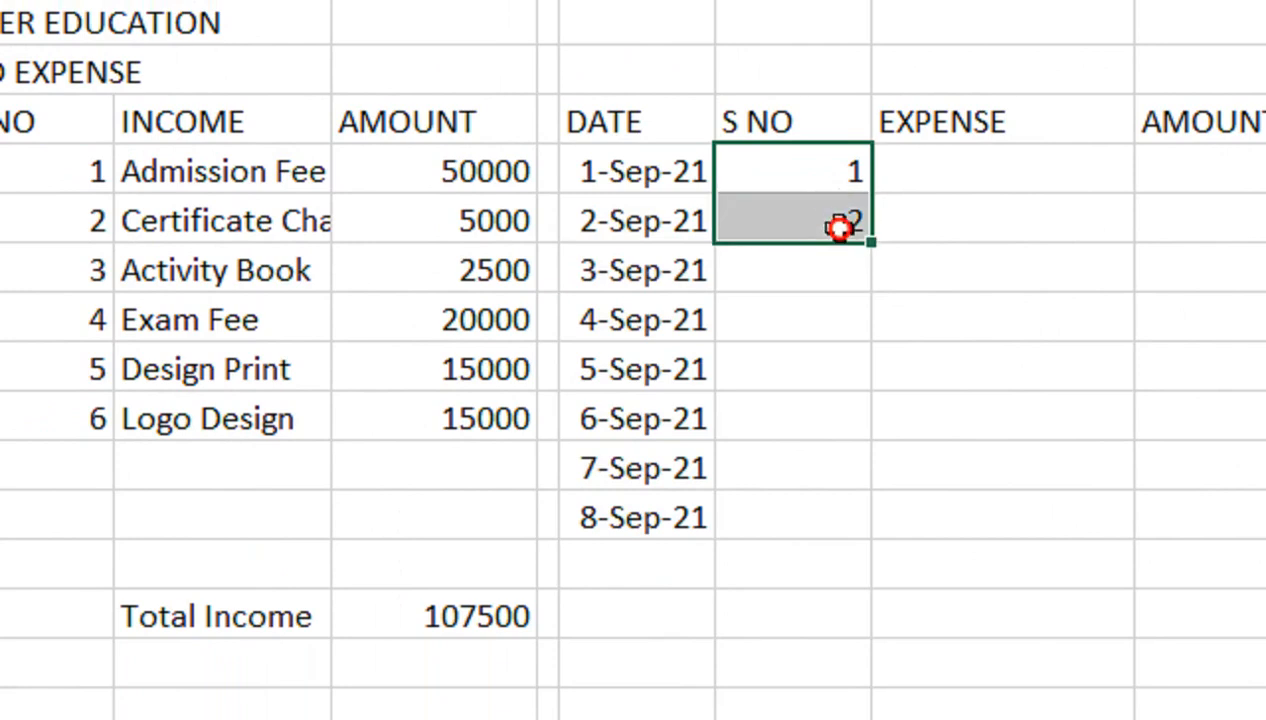
drag(871, 240, 855, 527)
click(979, 164)
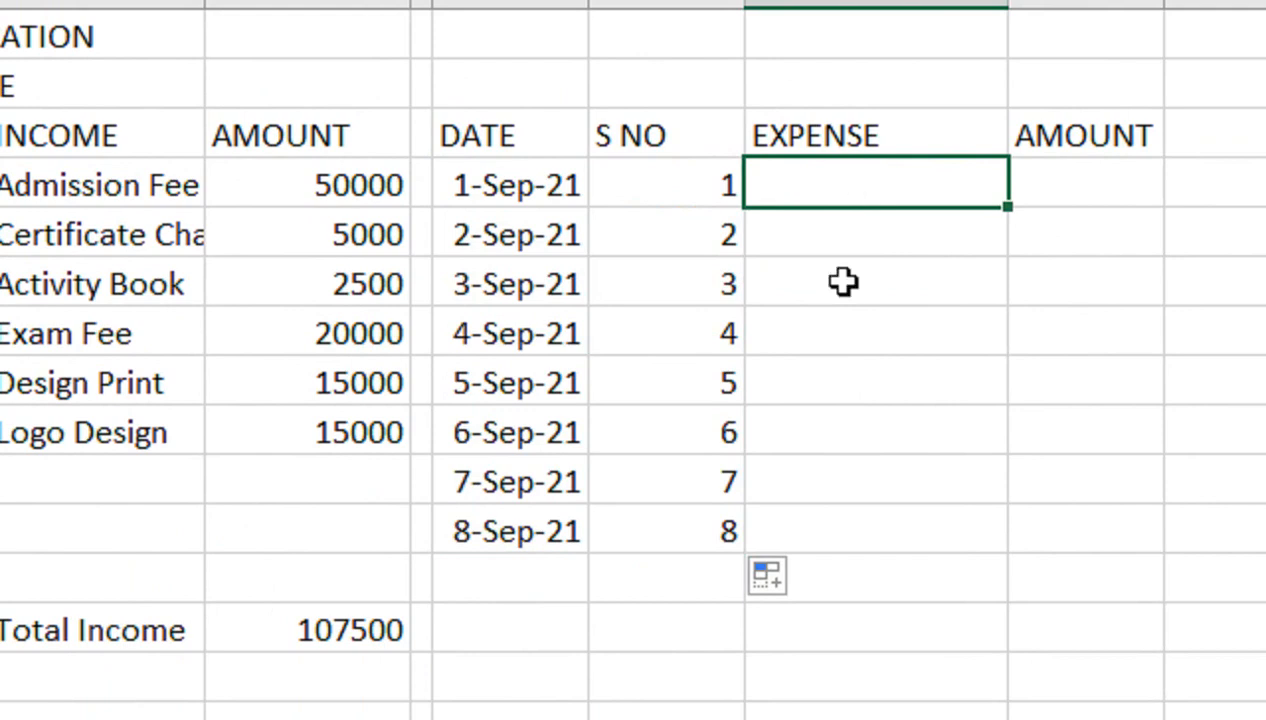
- Enter RENT as the first expense in H4 with the amount 25000 in I4
text(RENT)
key(Return)
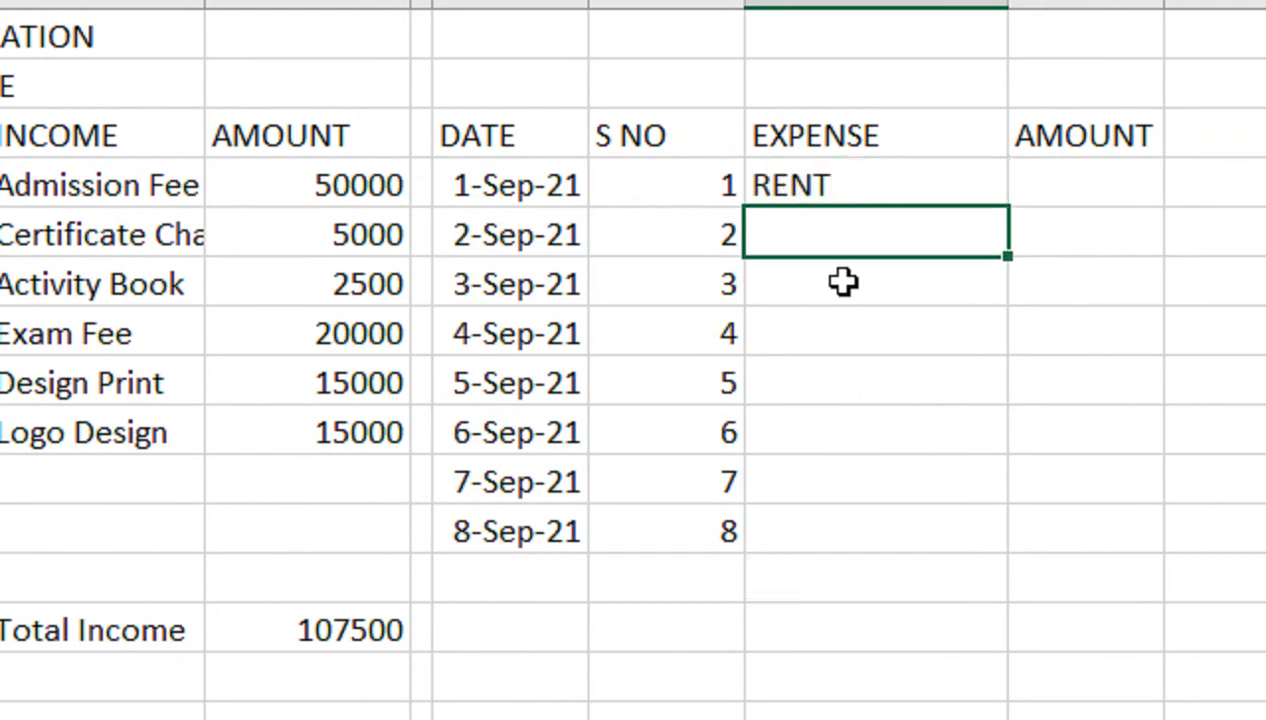
key(Up)
key(Right)
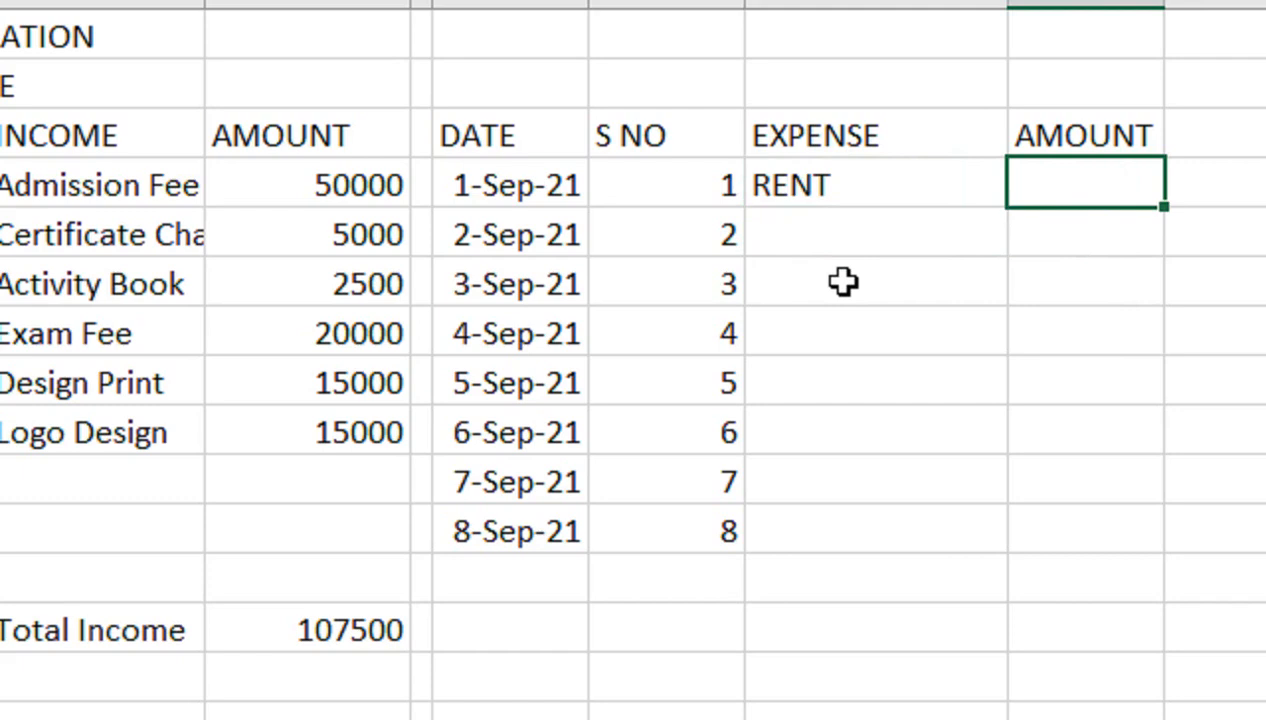
text(250000)
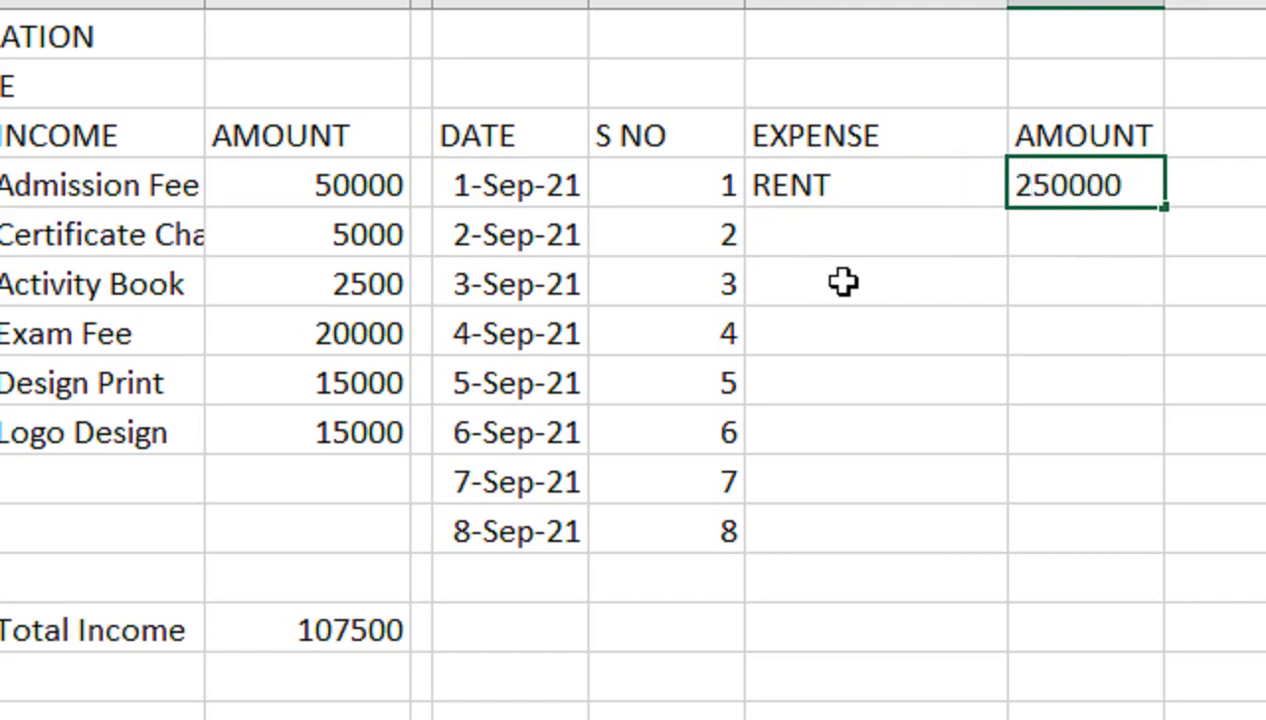
key(BackSpace)
key(Return)
key(Left)
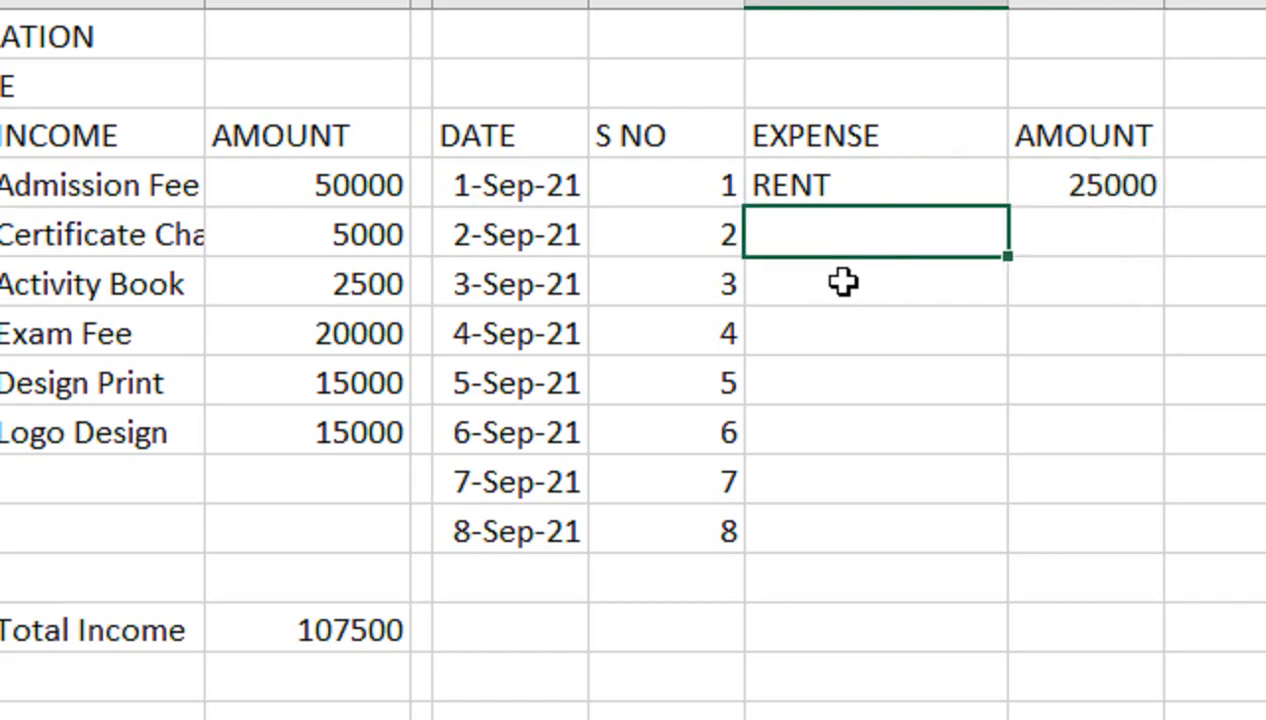
- Enter ELECTRICITY BILL as the second expense in cell H5
text(eLE)
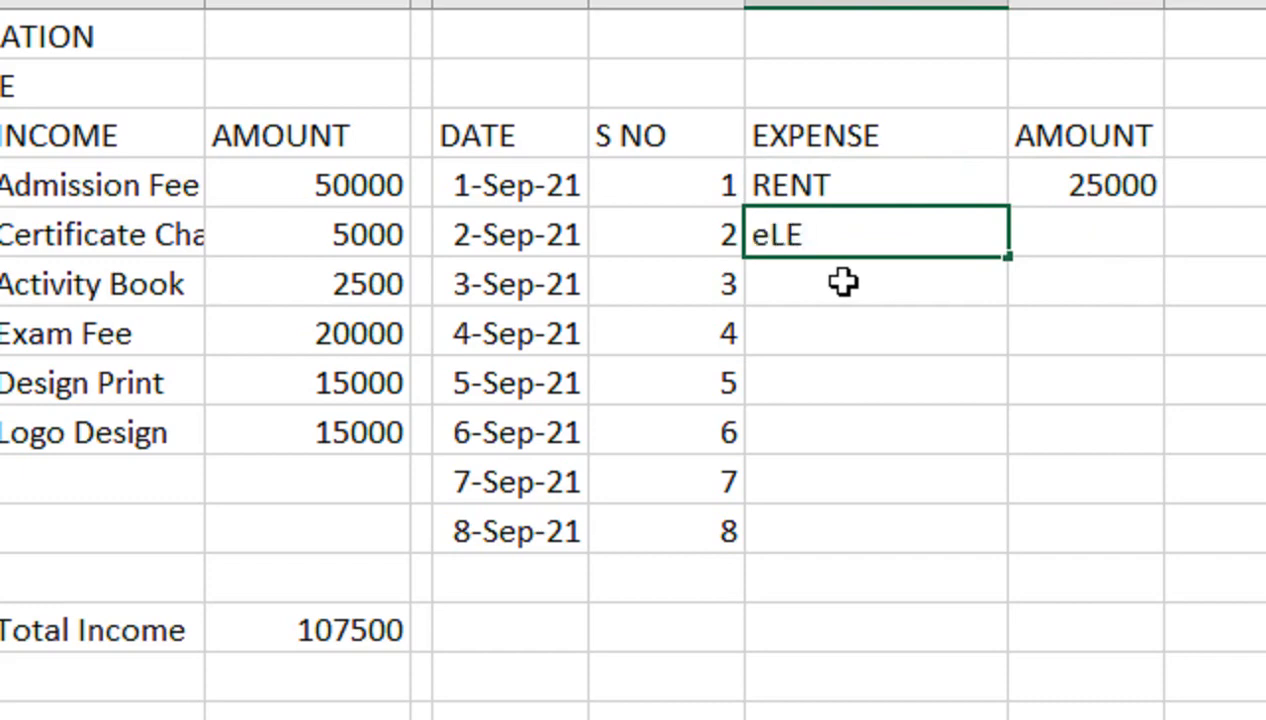
key(BackSpace)
key(BackSpace)
key(BackSpace)
text(ELECTRICITY)
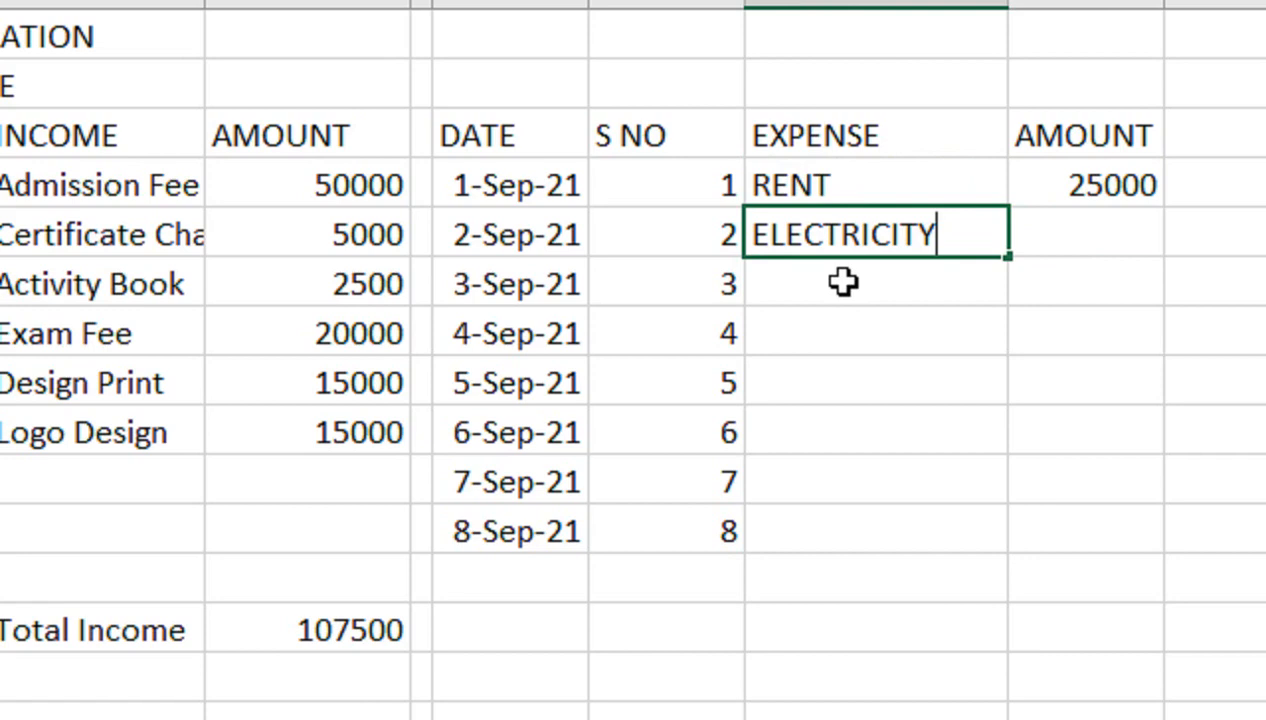
text( V)
key(BackSpace)
text(BILL)
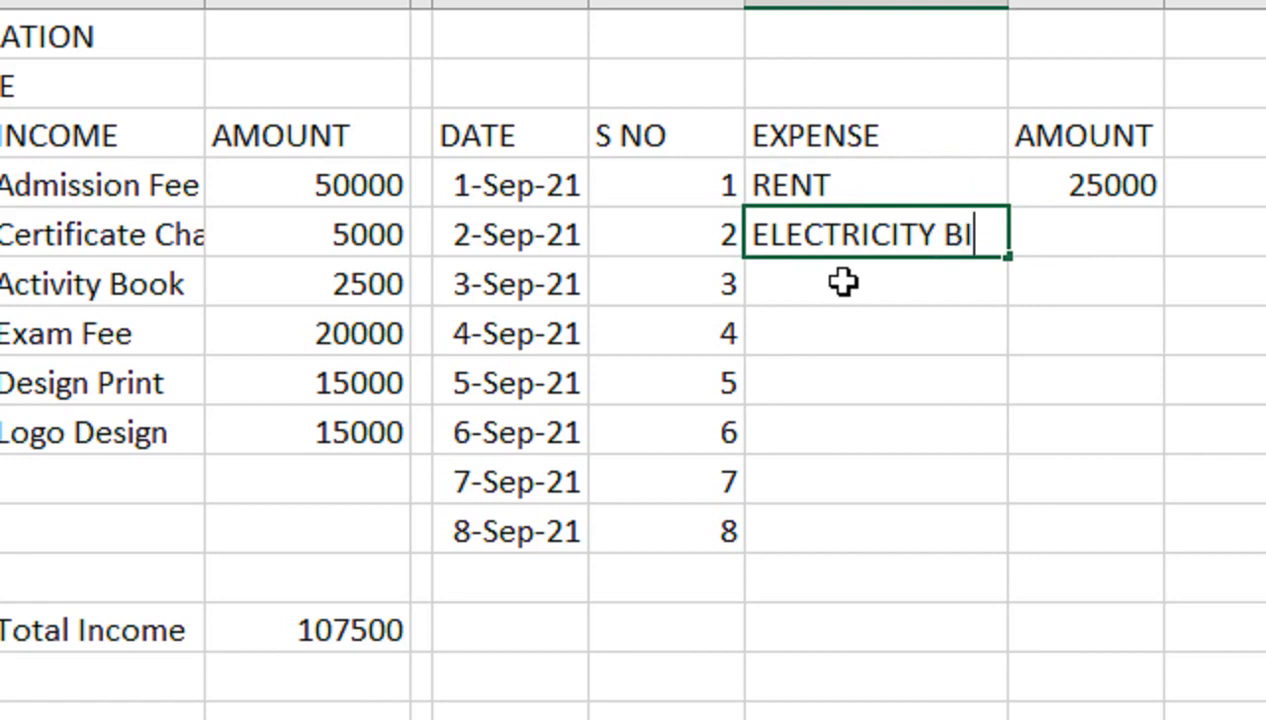
key(Tab)
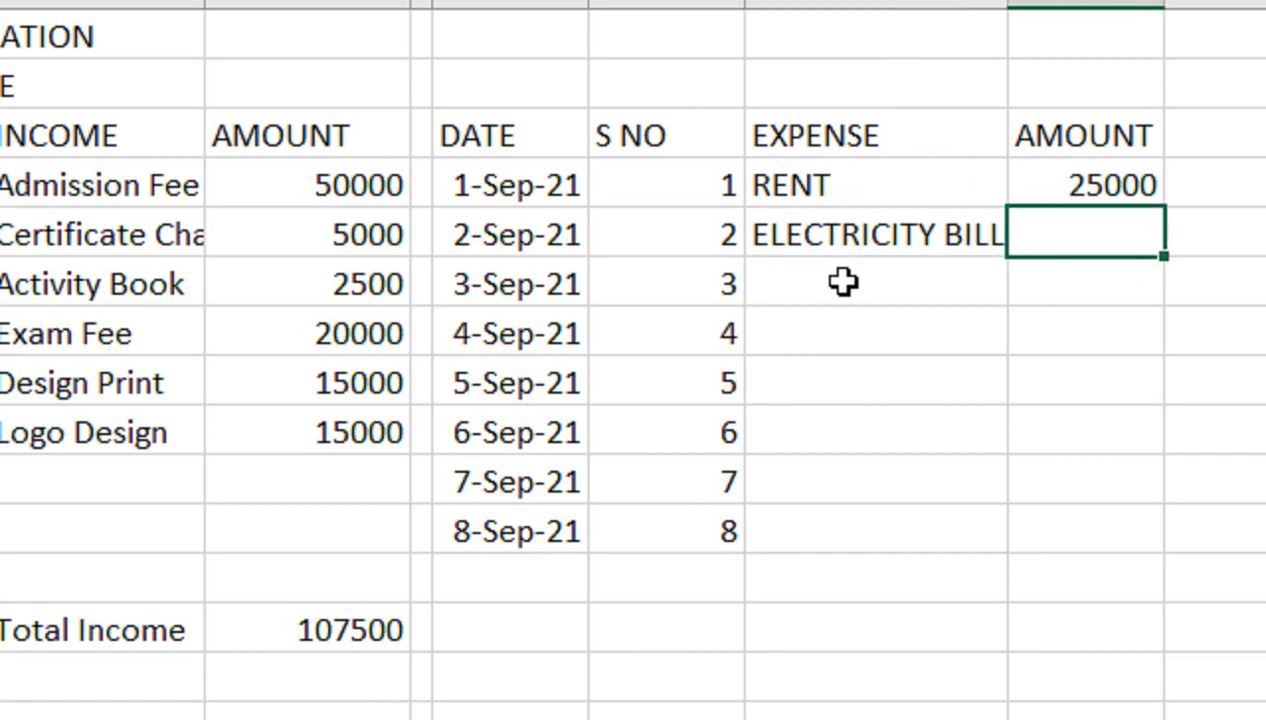
- Enter 20000 as the electricity bill amount in cell I5
text(42000)
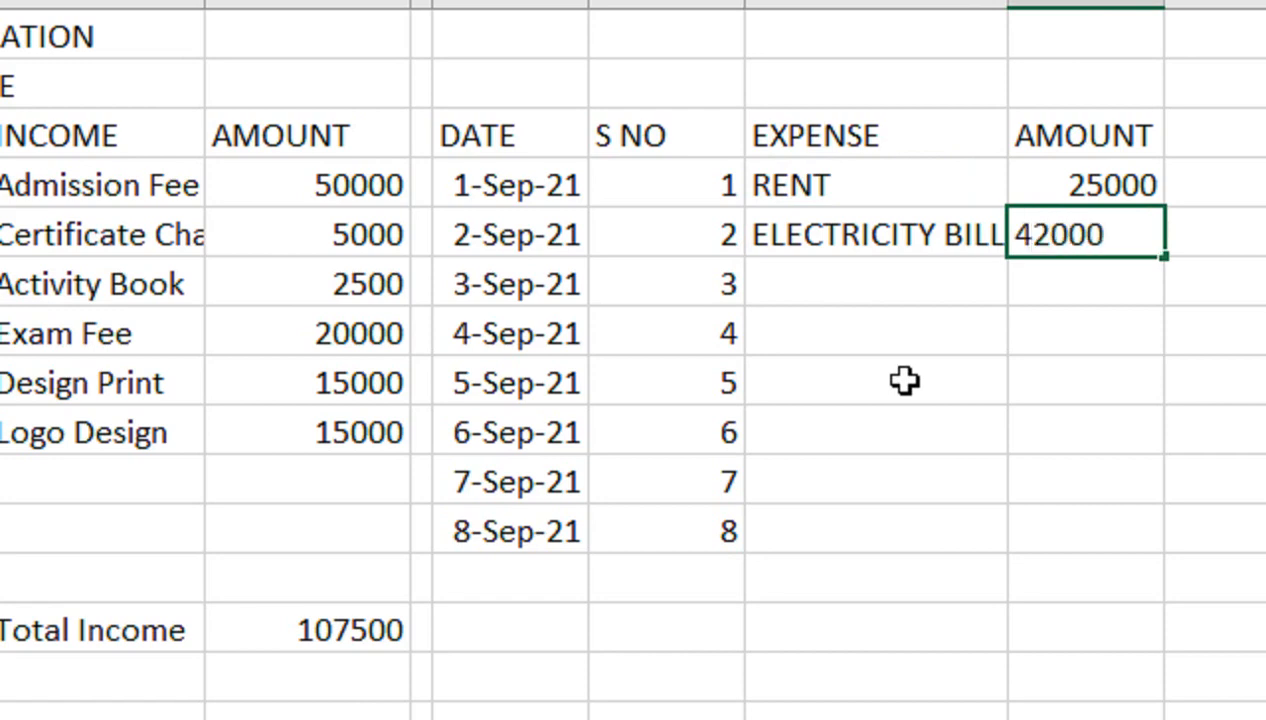
key(BackSpace)
key(BackSpace)
key(BackSpace)
key(BackSpace)
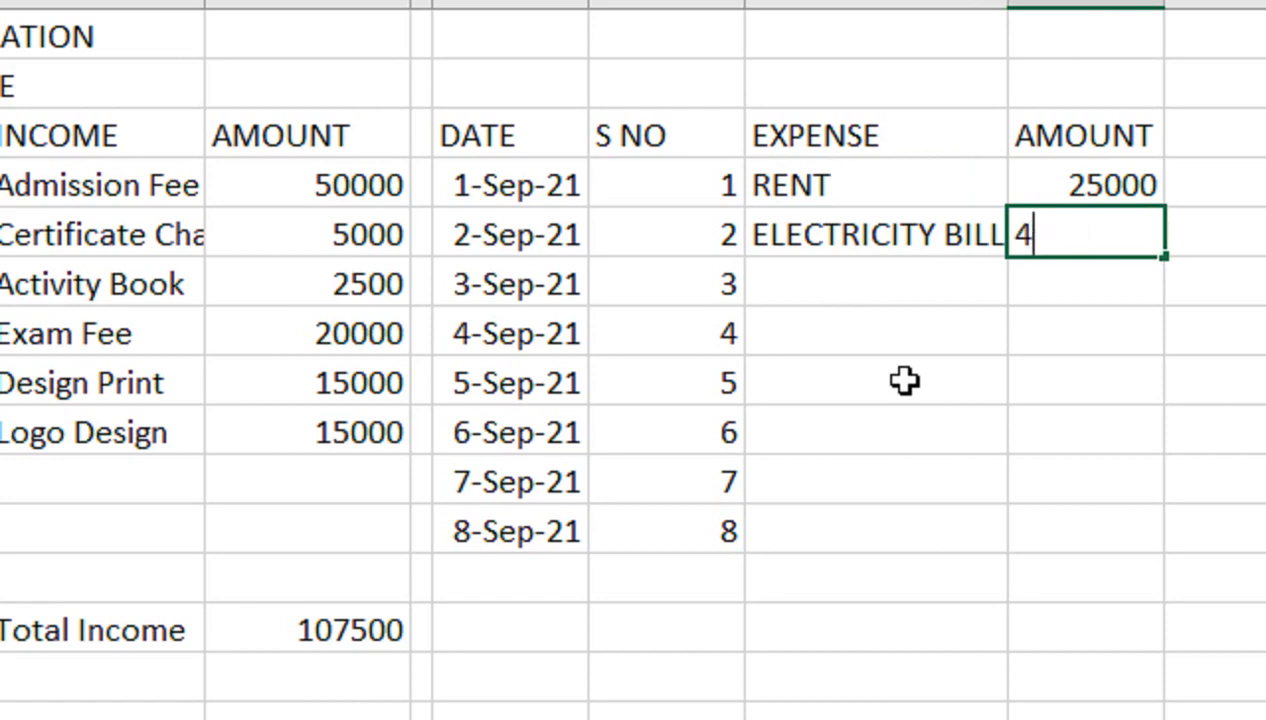
key(BackSpace)
text(20000)
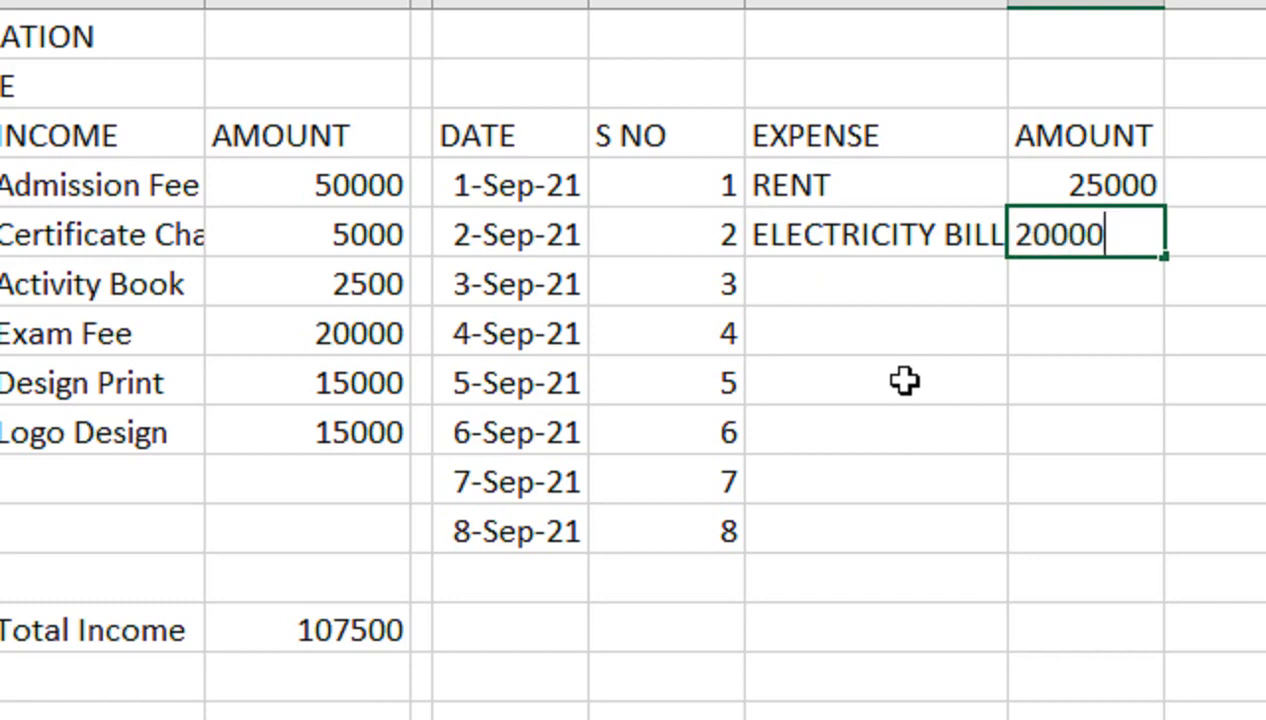
key(Return)
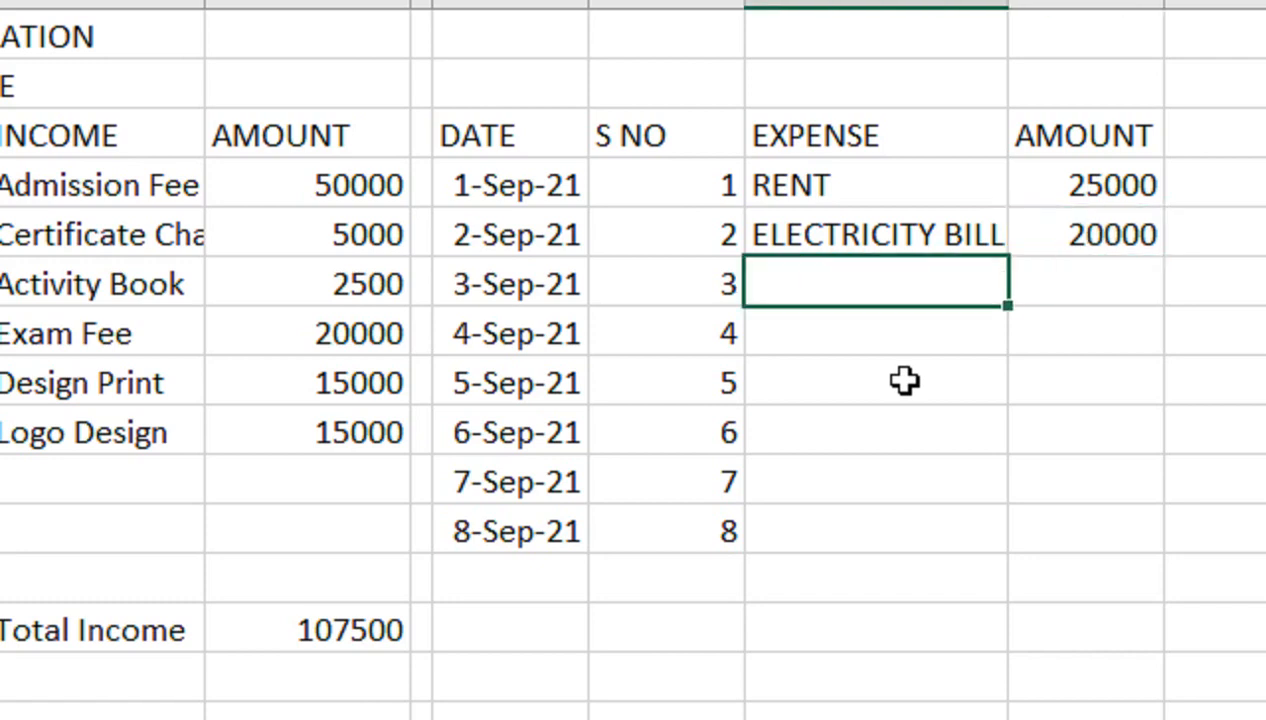
- Enter the third and fourth expenses in rows 6 and 7: GAS BILL with 1500 and WATER BILL with 650
text(GAS BILL)
key(Tab)
text(1500)
key(Return)
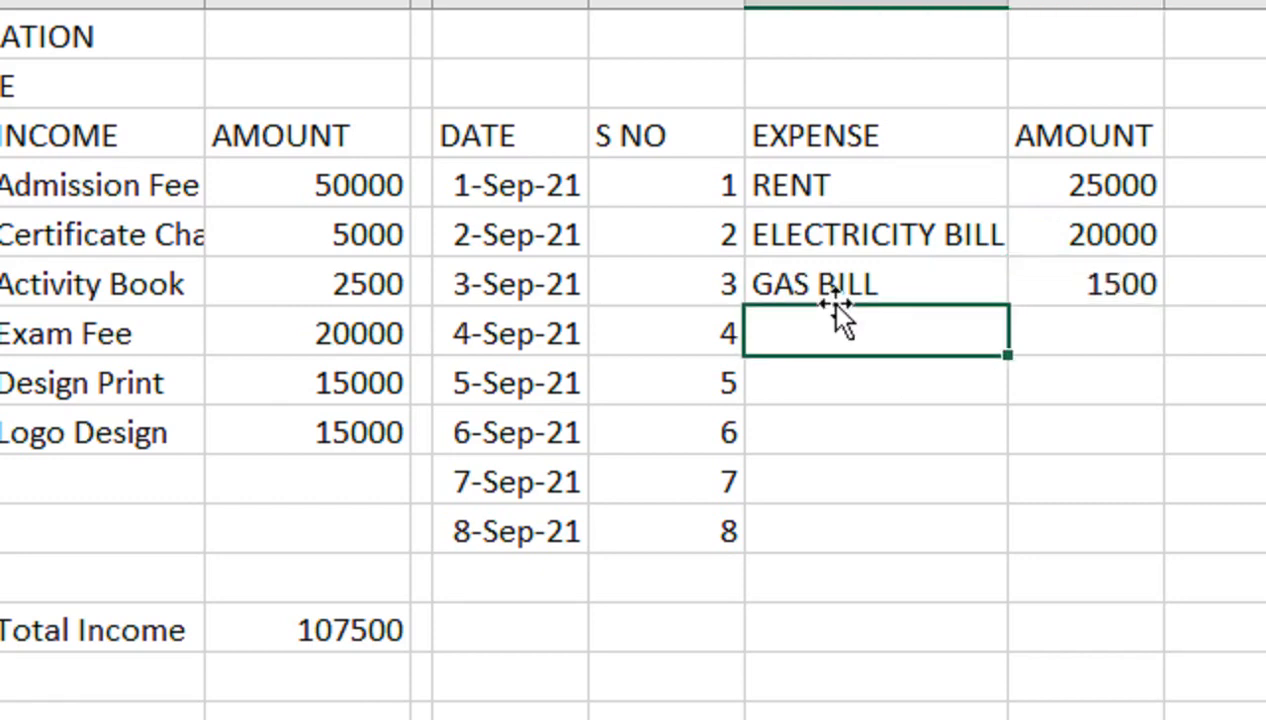
text(WATER BILL)
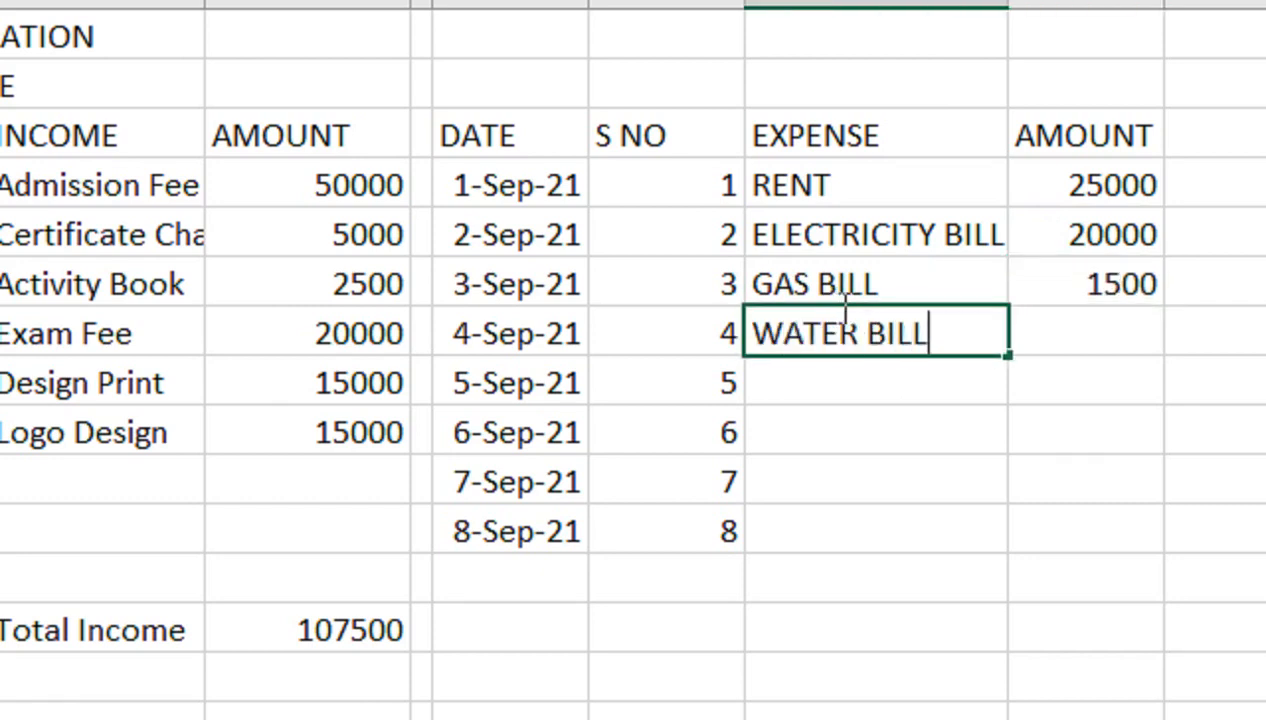
key(Tab)
text(650)
key(Return)
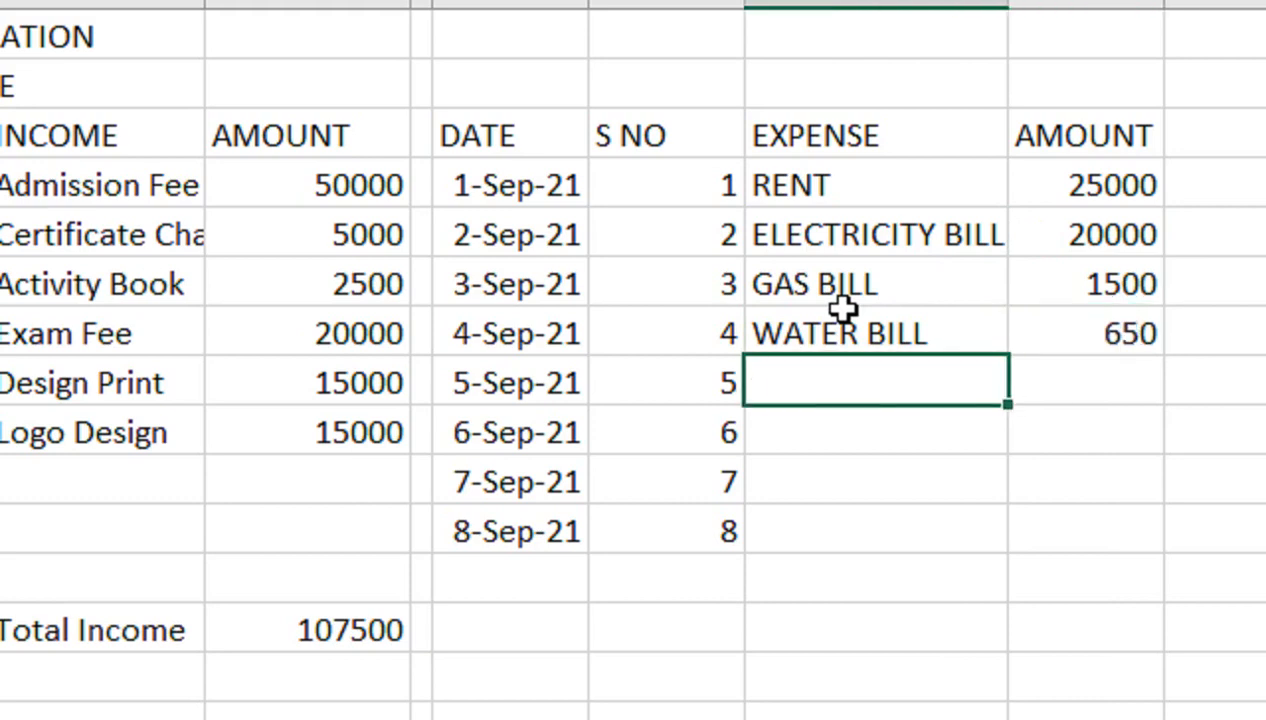
text(Teacher salary)
key(Tab)
key(Left)
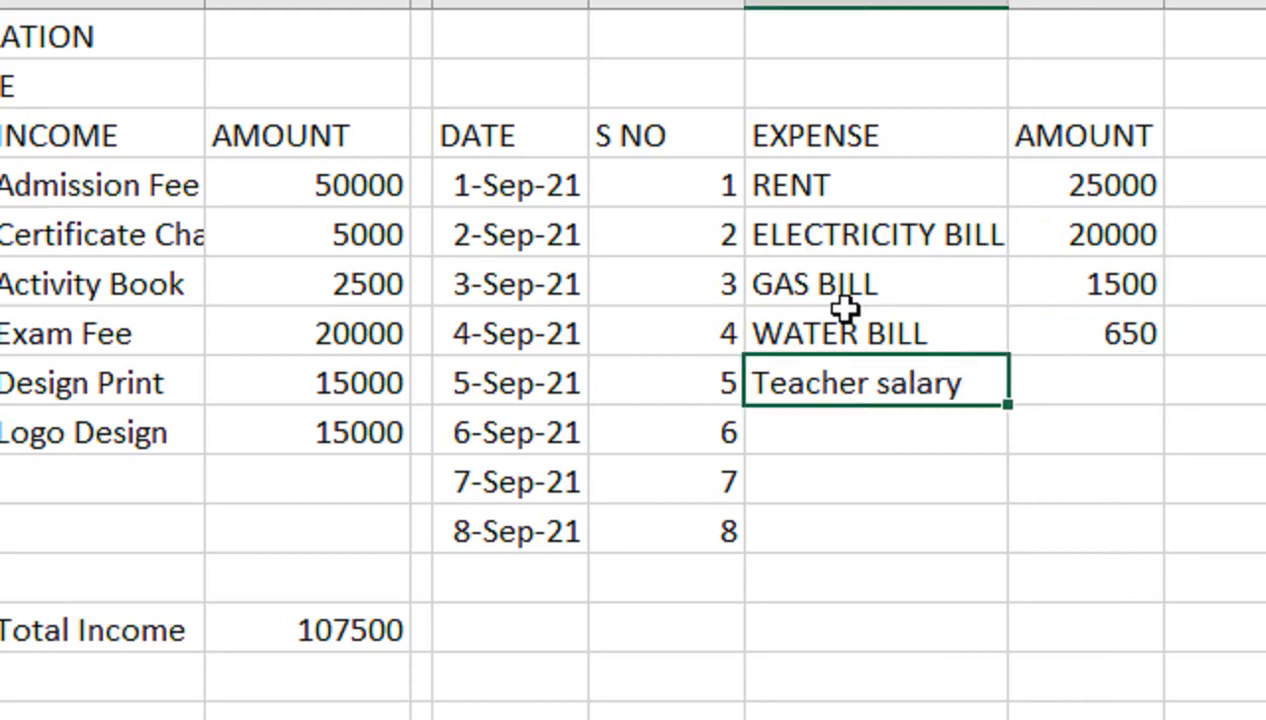
- Enter TEACHER SALARY as the fifth expense in H8 with the amount 40000 in I8
text(TERAC)
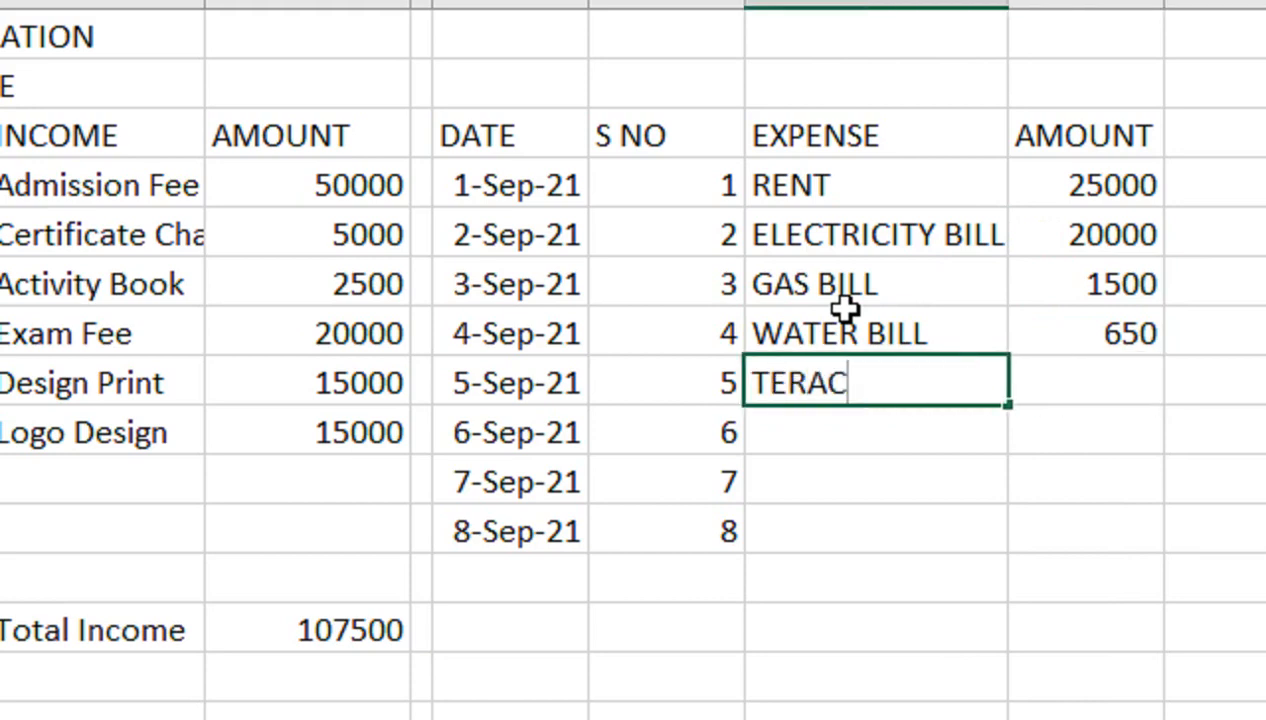
key(BackSpace)
key(BackSpace)
key(BackSpace)
text(A)
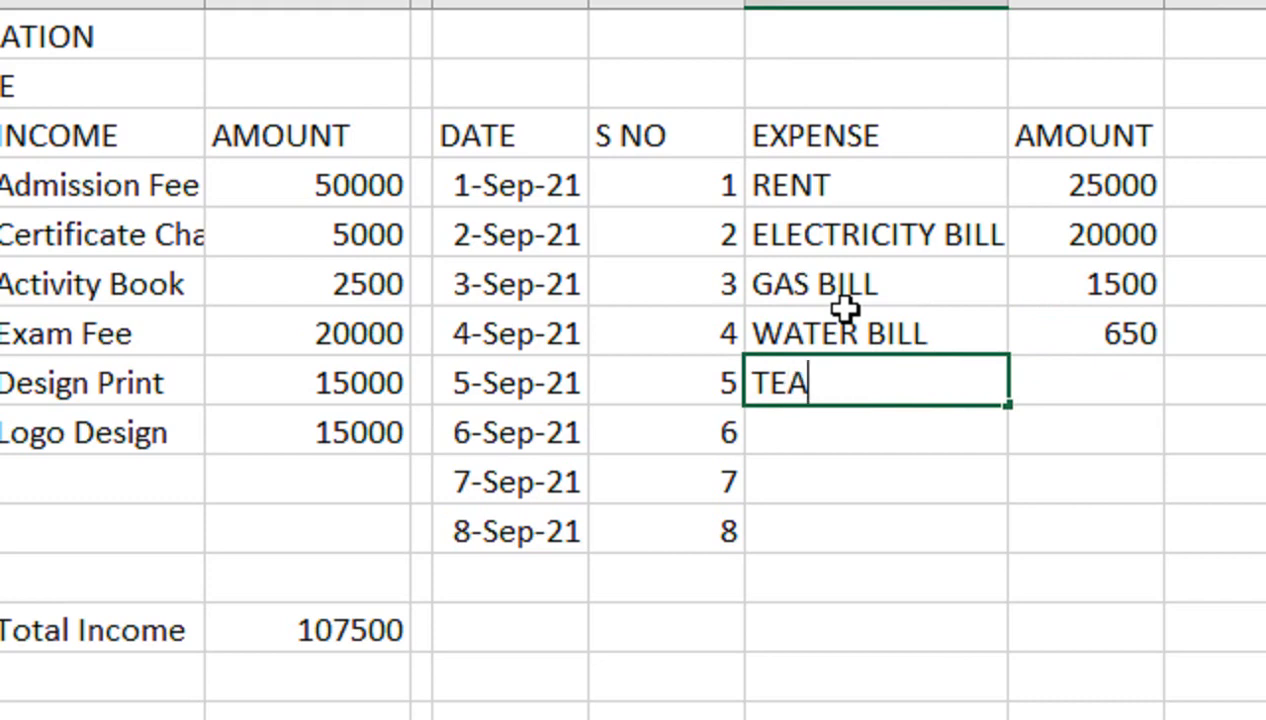
text(CHER SALARY)
key(Tab)
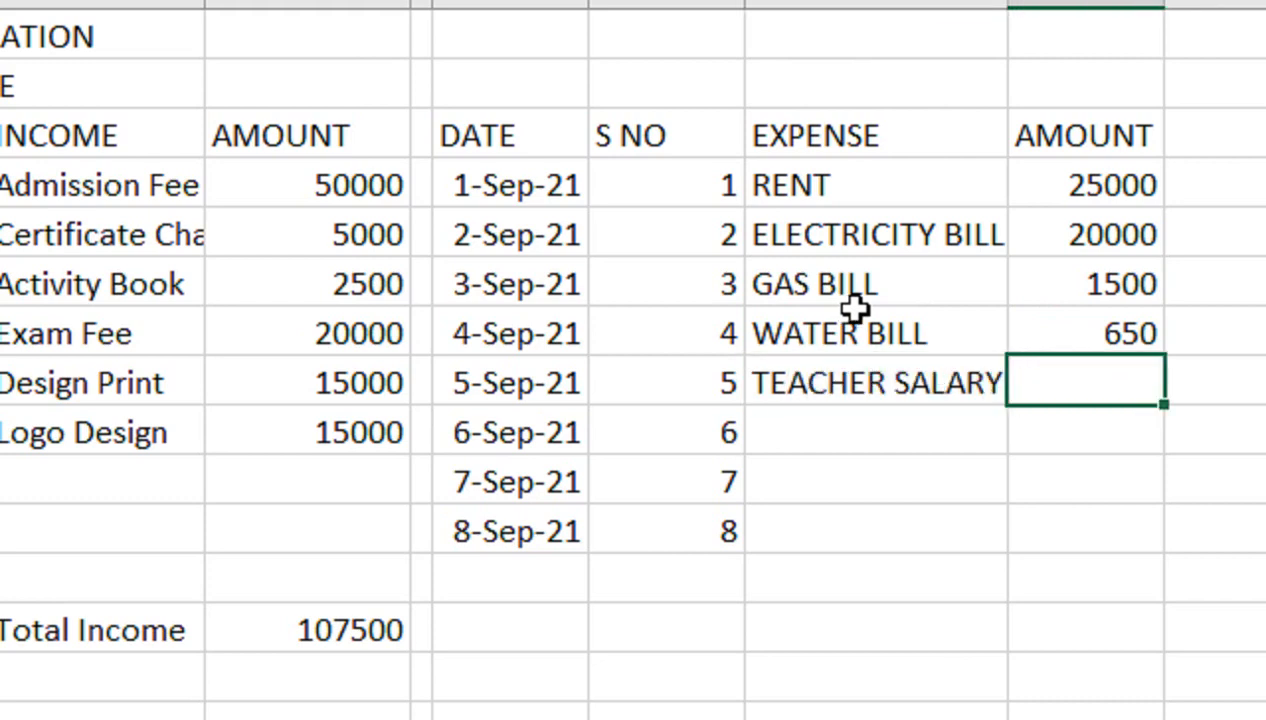
text(40000)
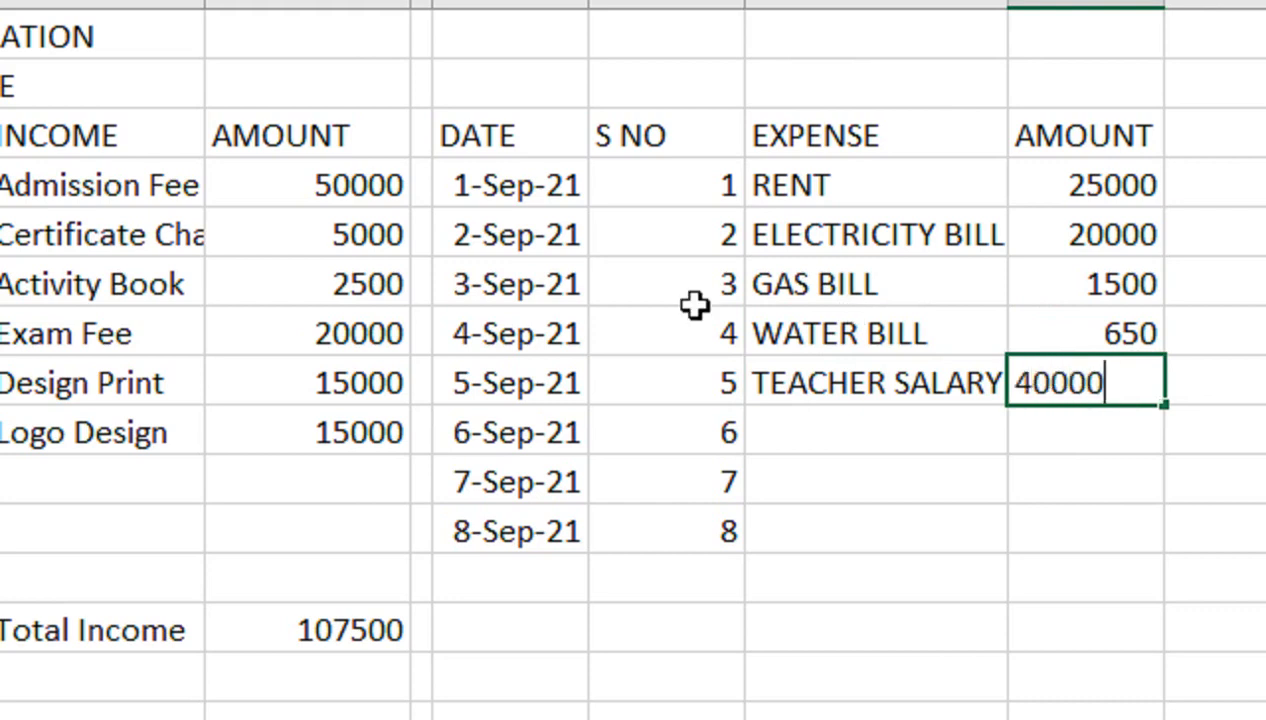
key(Return)
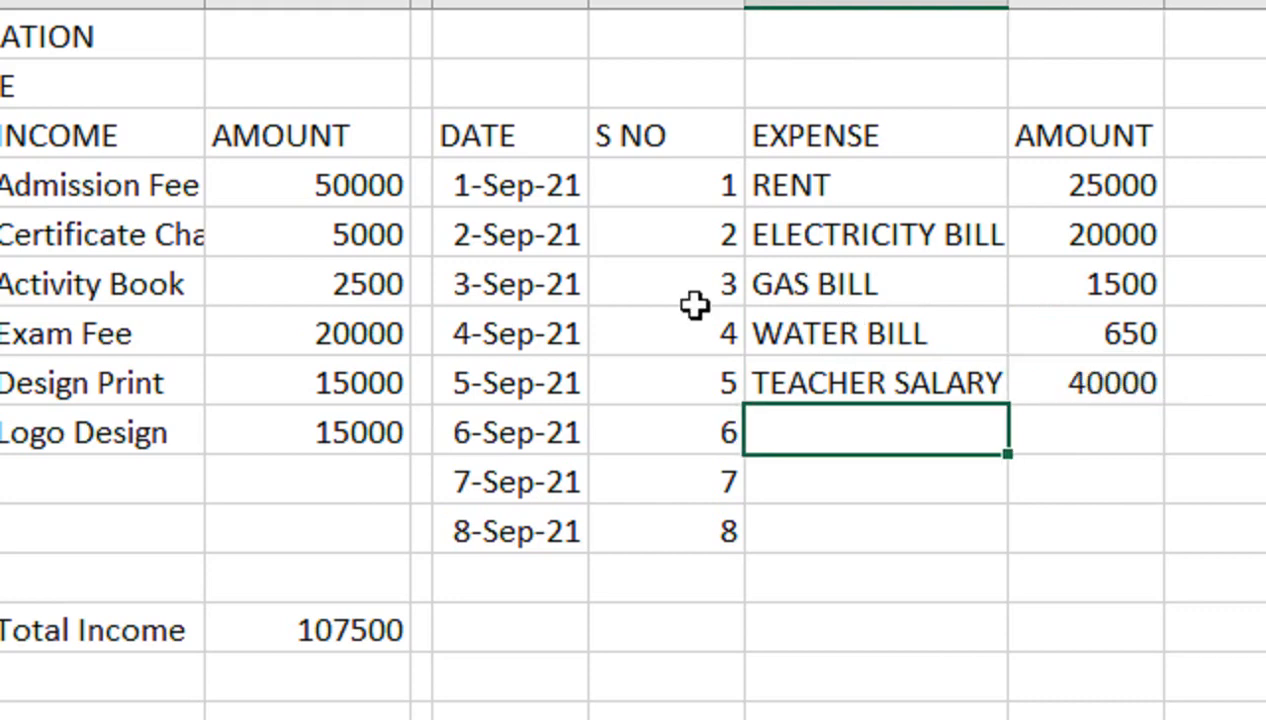
text(aD)
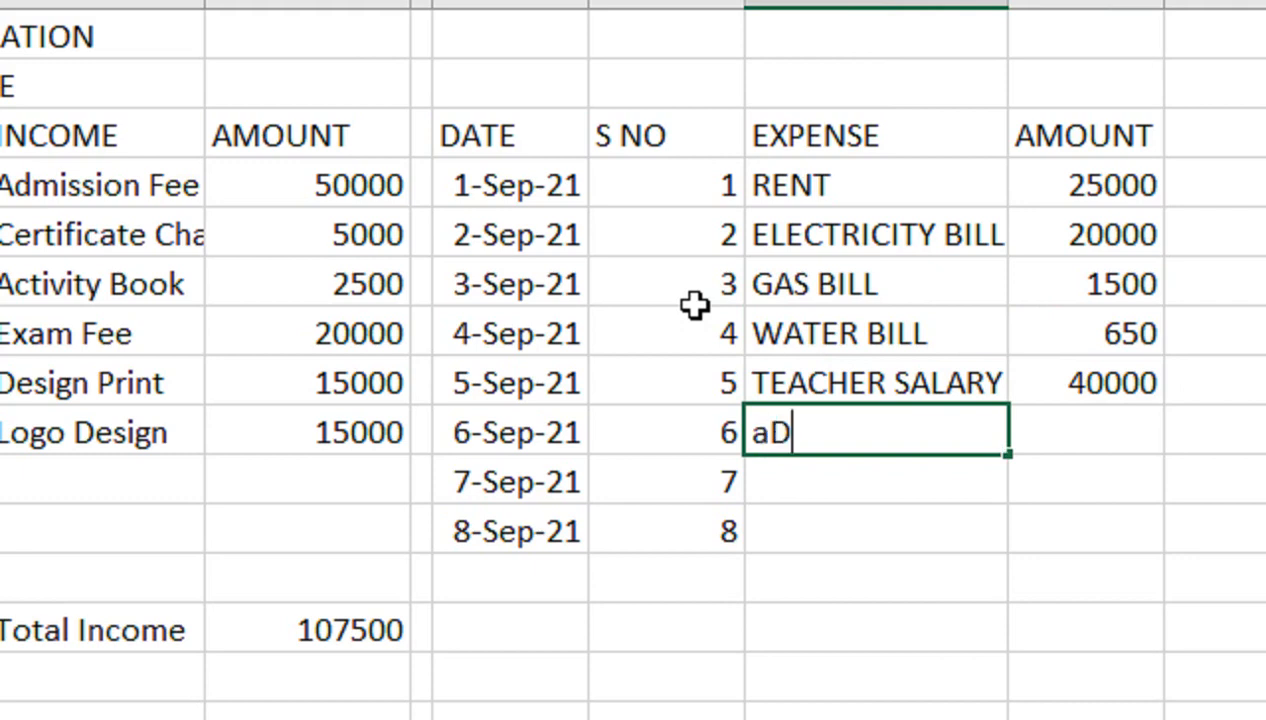
text(VERTISING)
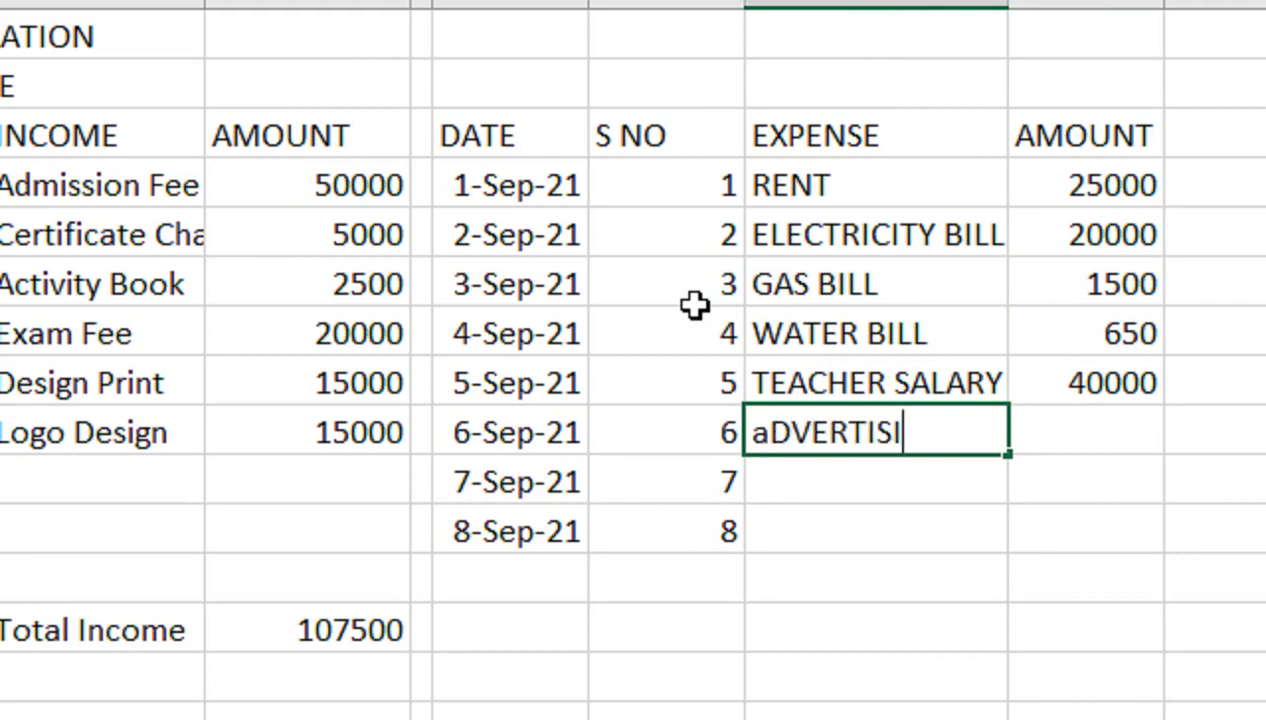
key(BackSpace)
key(BackSpace)
key(BackSpace)
key(BackSpace)
key(BackSpace)
key(BackSpace)
key(BackSpace)
key(BackSpace)
key(BackSpace)
key(BackSpace)
key(BackSpace)
text(DVERT)
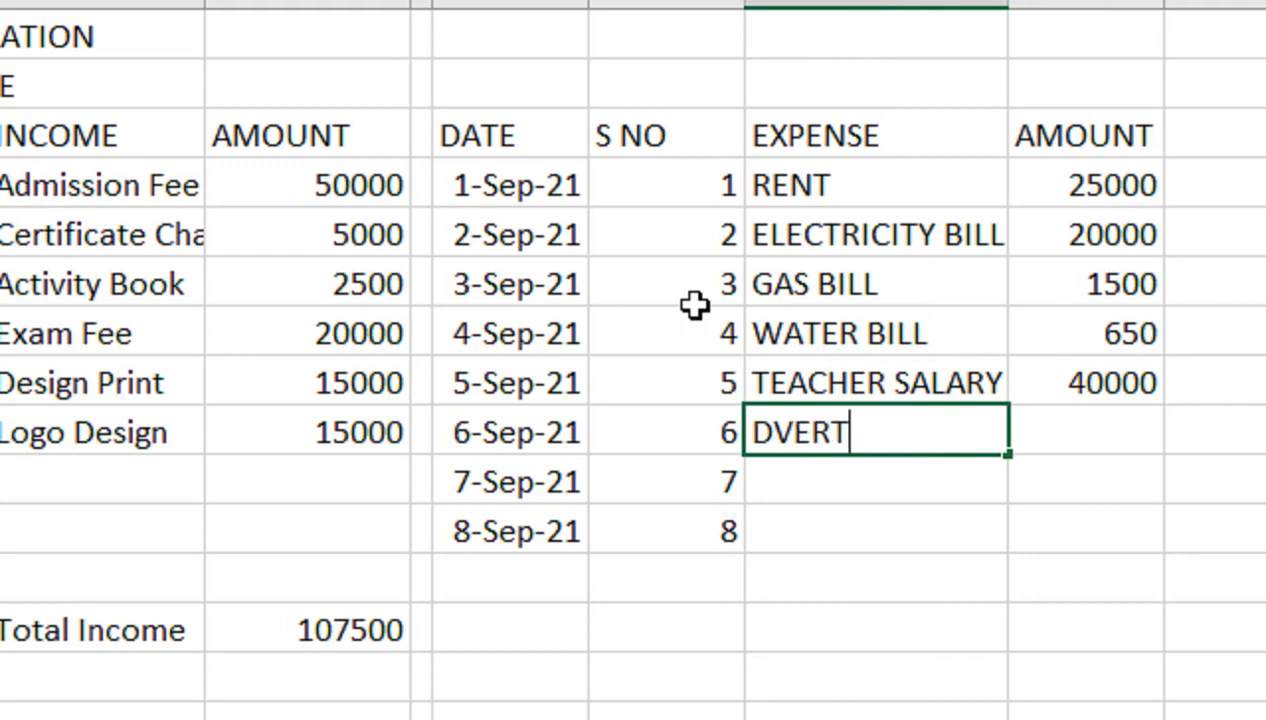
key(BackSpace)
key(BackSpace)
key(BackSpace)
key(BackSpace)
key(BackSpace)
- Enter ADVERTAISING as the sixth expense in H9 with the amount 3500 in I9
text(ADVR)
key(BackSpace)
text(ERTAISING)
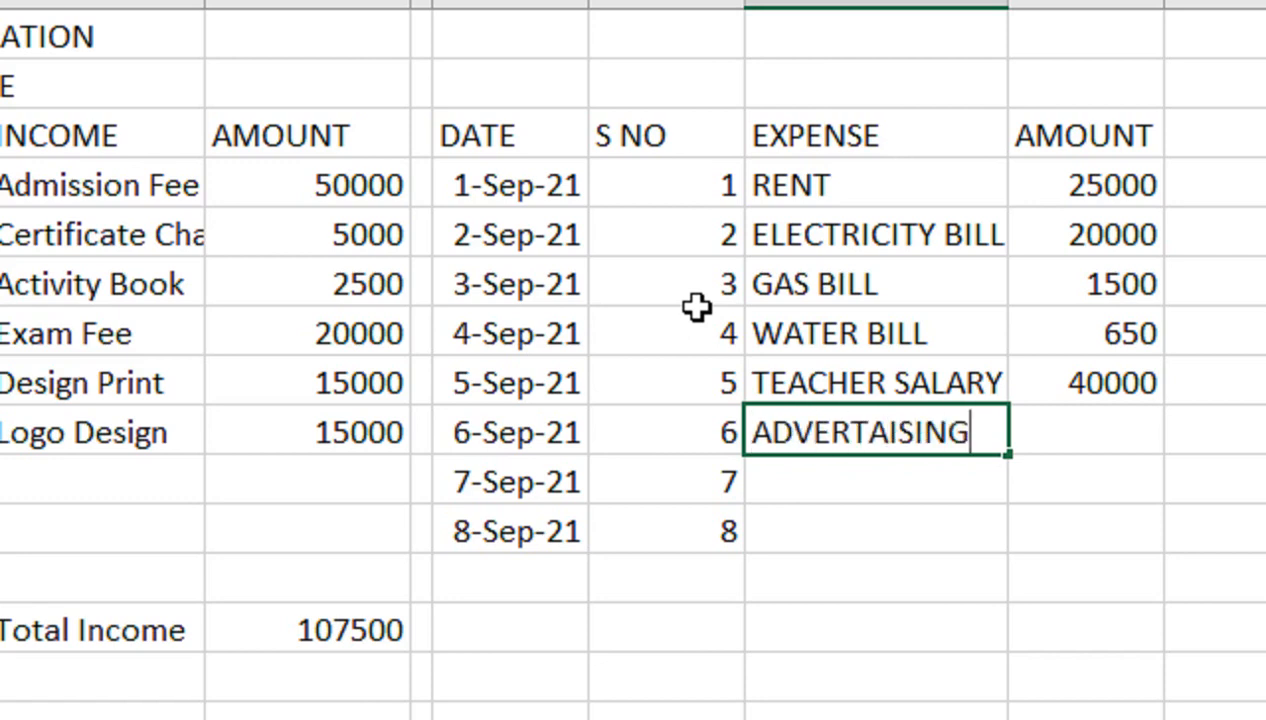
key(Tab)
text(3500)
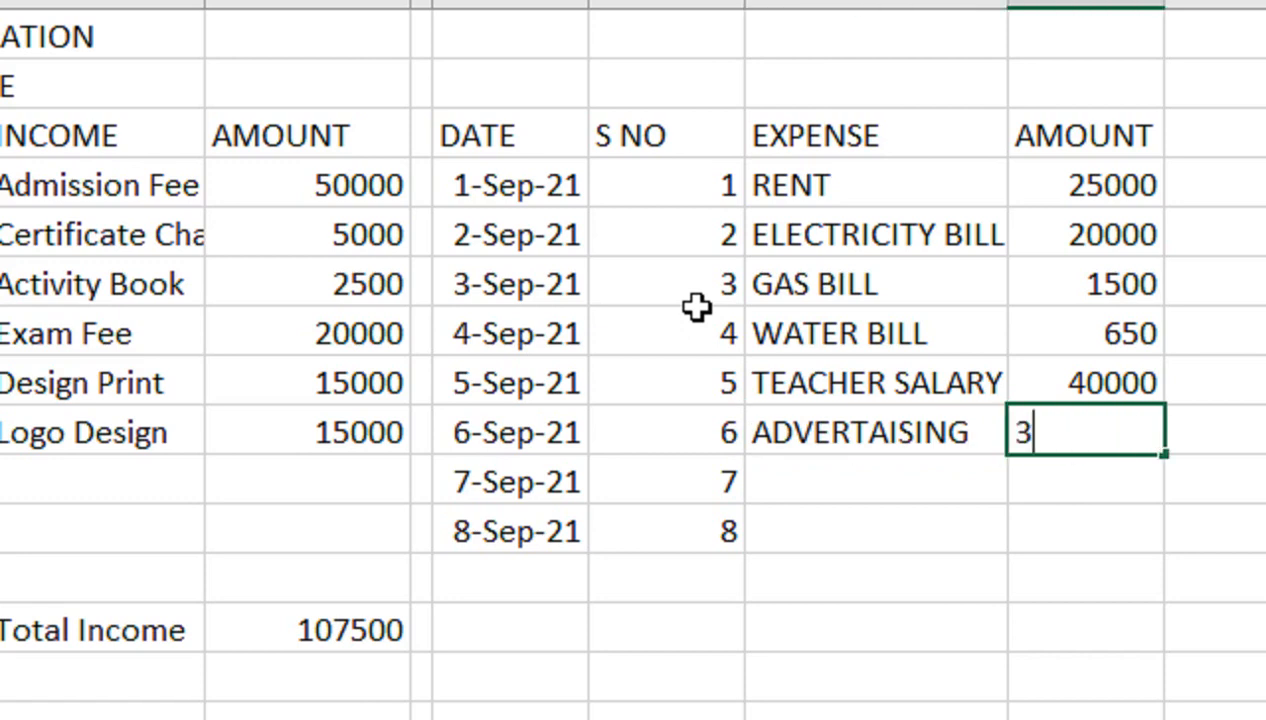
key(Return)
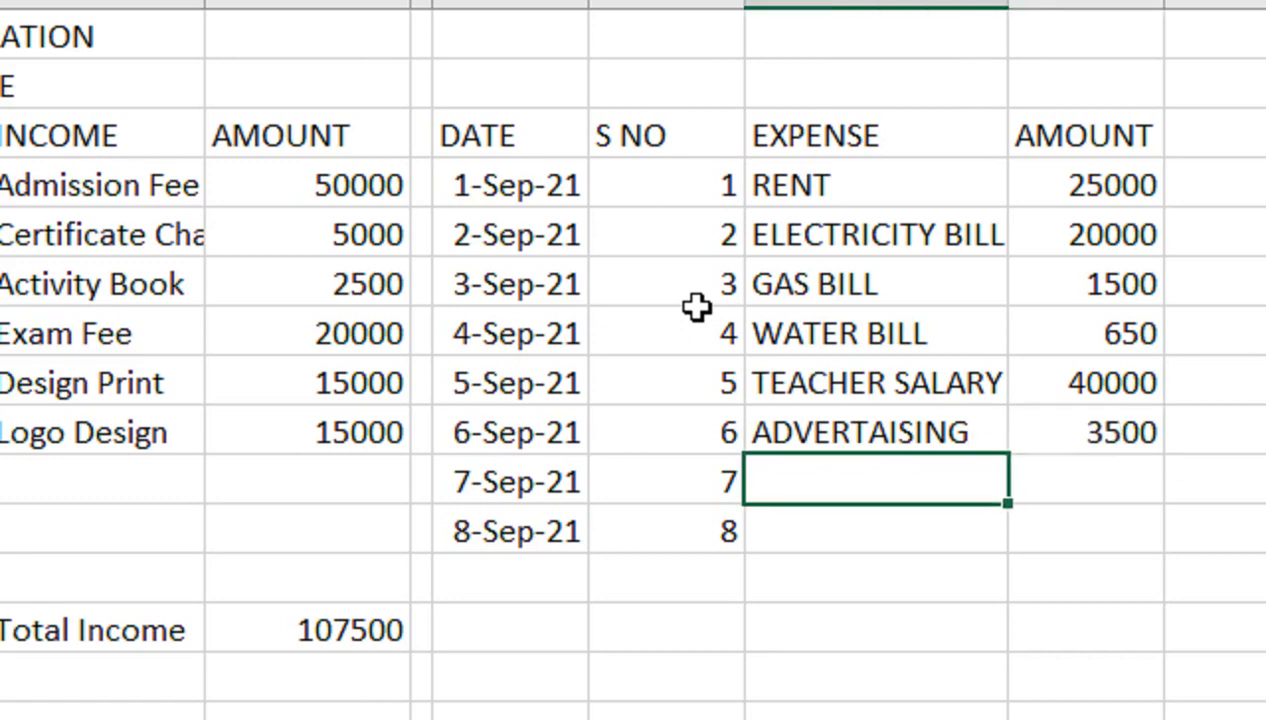
- Enter INTERNET with the amount 1500 in row 10 of the expense table and clear the unused serial number in G11
text(INTERNER)
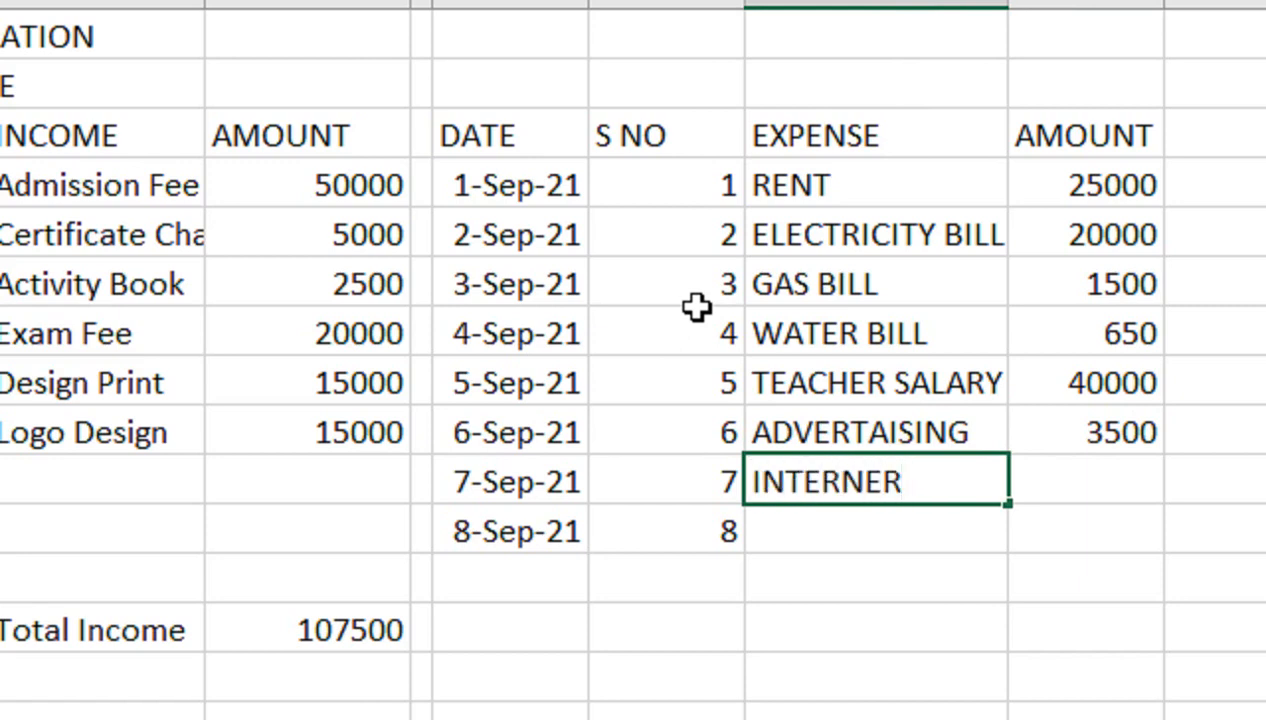
key(BackSpace)
text(T)
key(Tab)
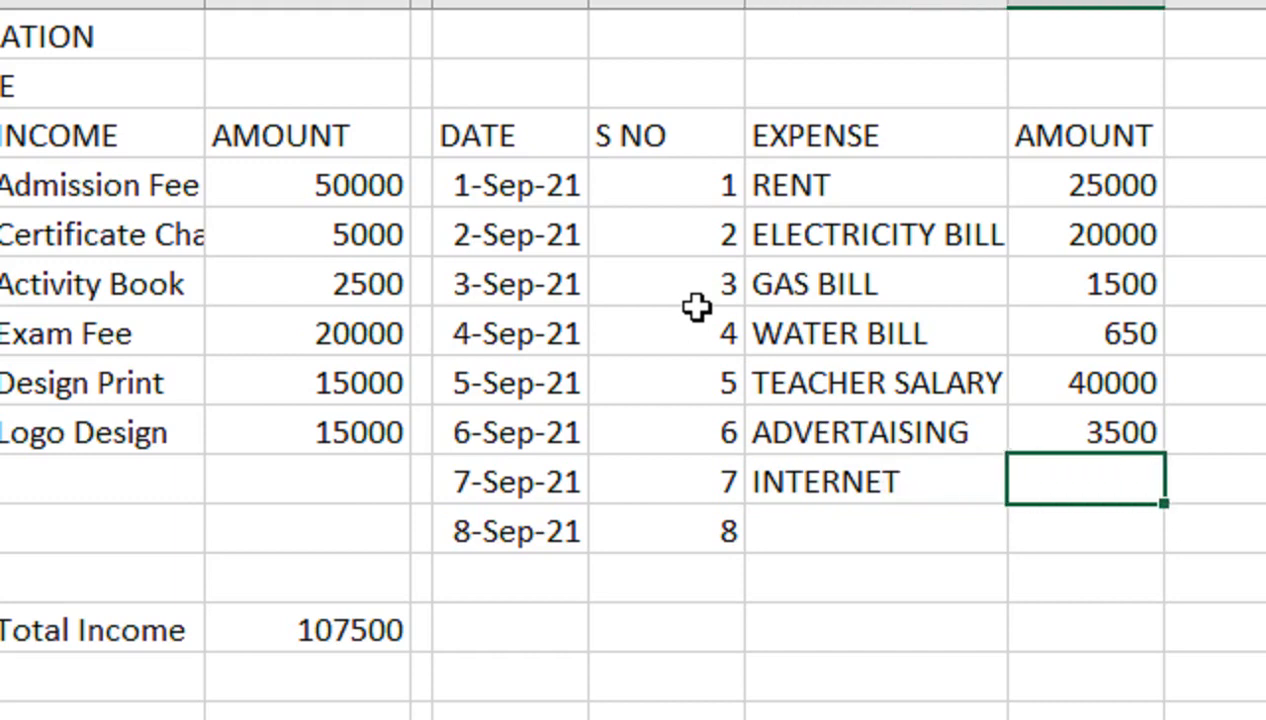
text(1500)
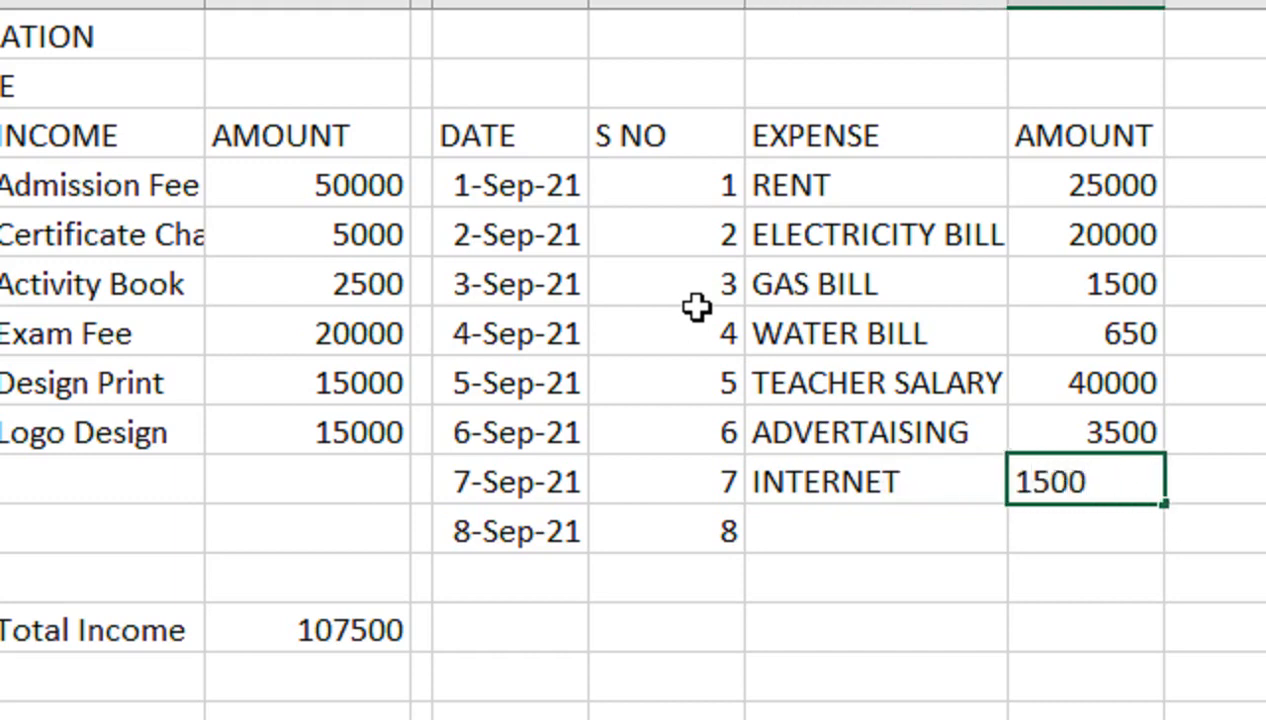
key(Return)
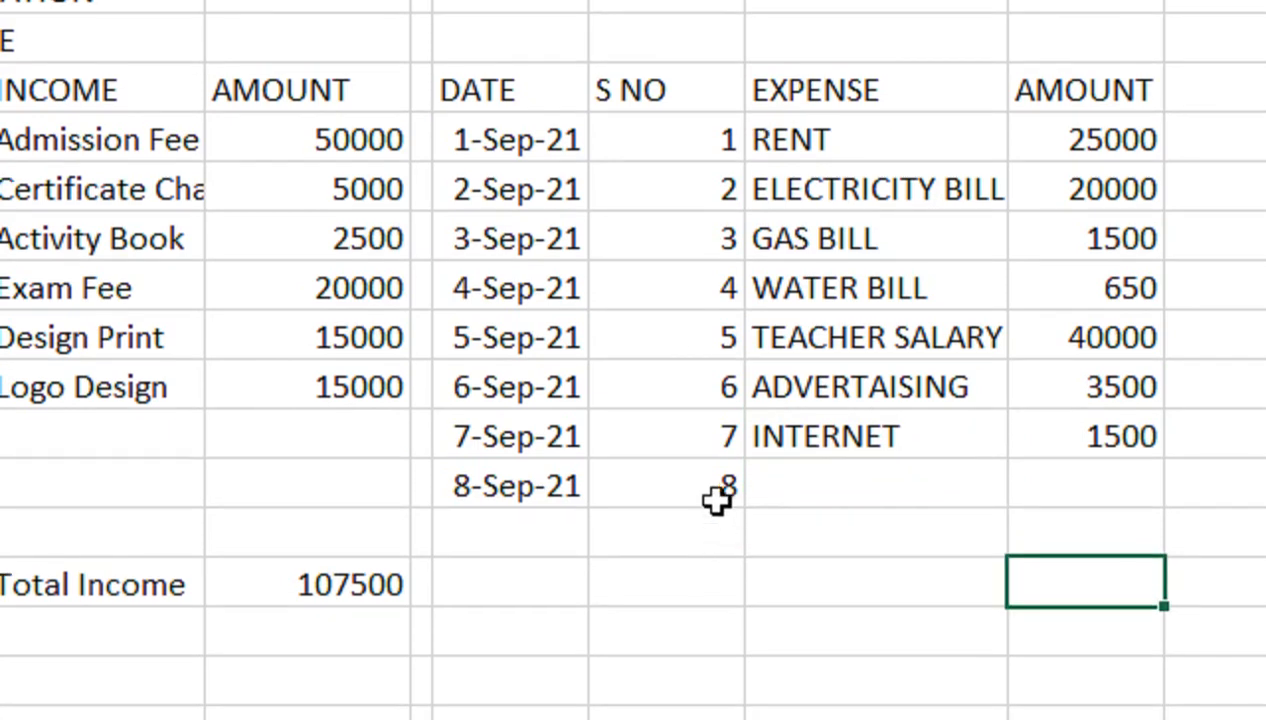
click(712, 537)
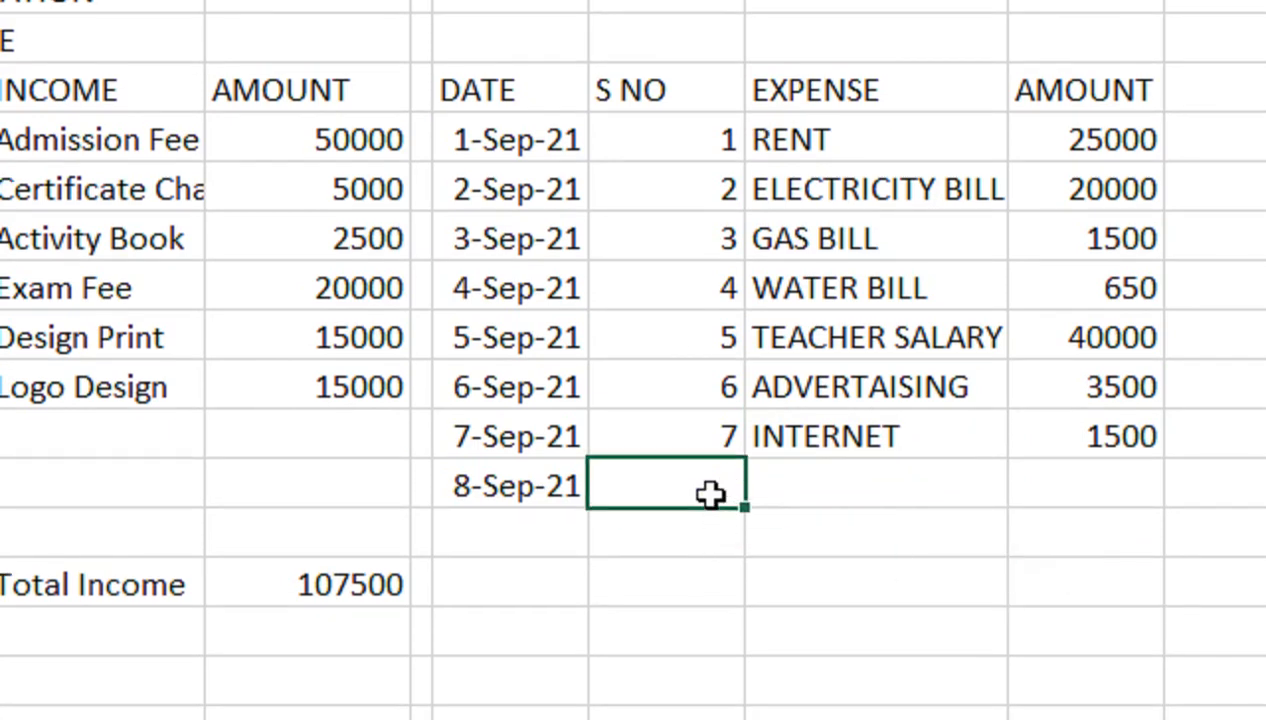
- Label cell H13 "TOTAL EXPENSE" and total the expense amounts in I13 with AutoSum
key(Right)
key(Right)
key(Down)
key(Down)
key(Left)
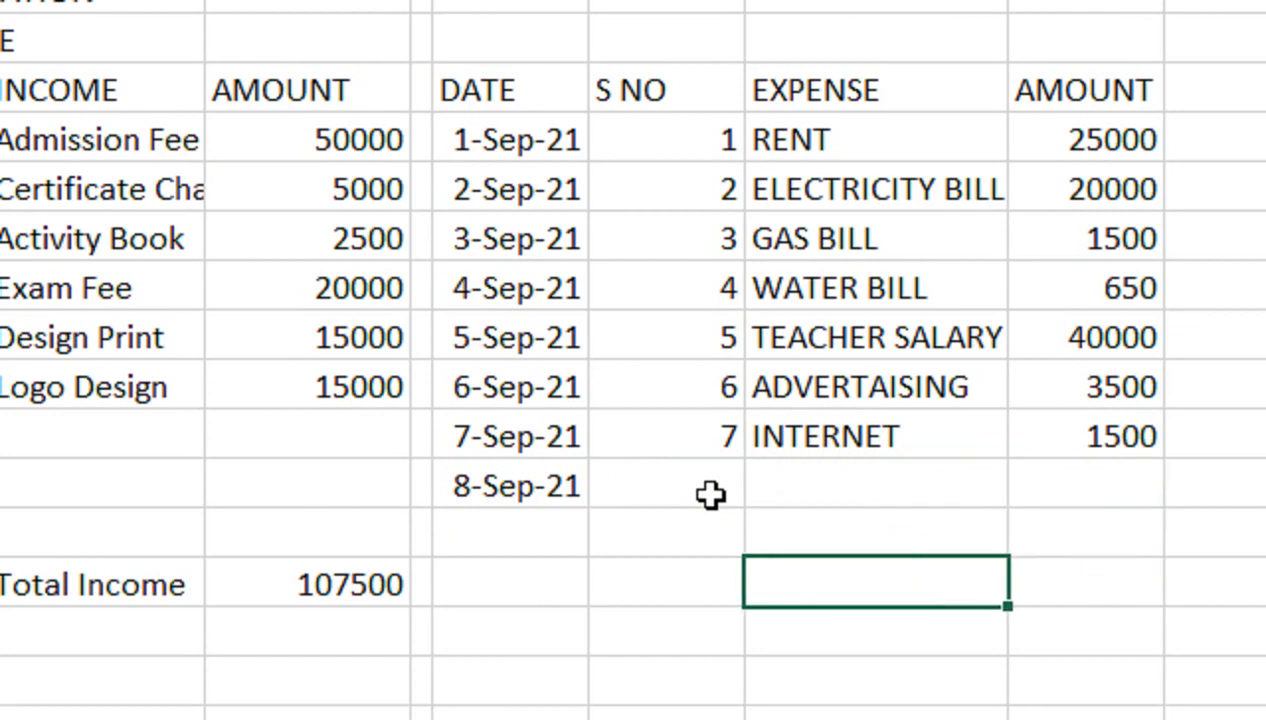
text(TOTAL EXPENSE)
key(Right)
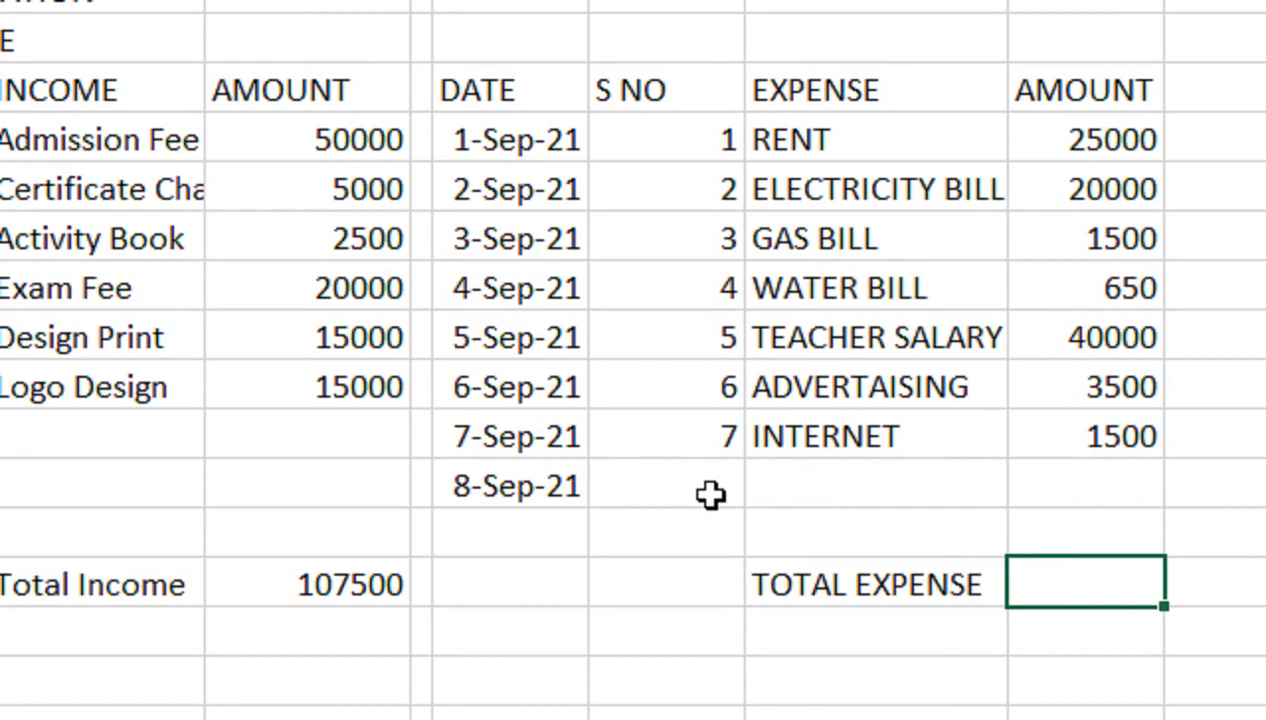
key(alt+=)
key(Return)
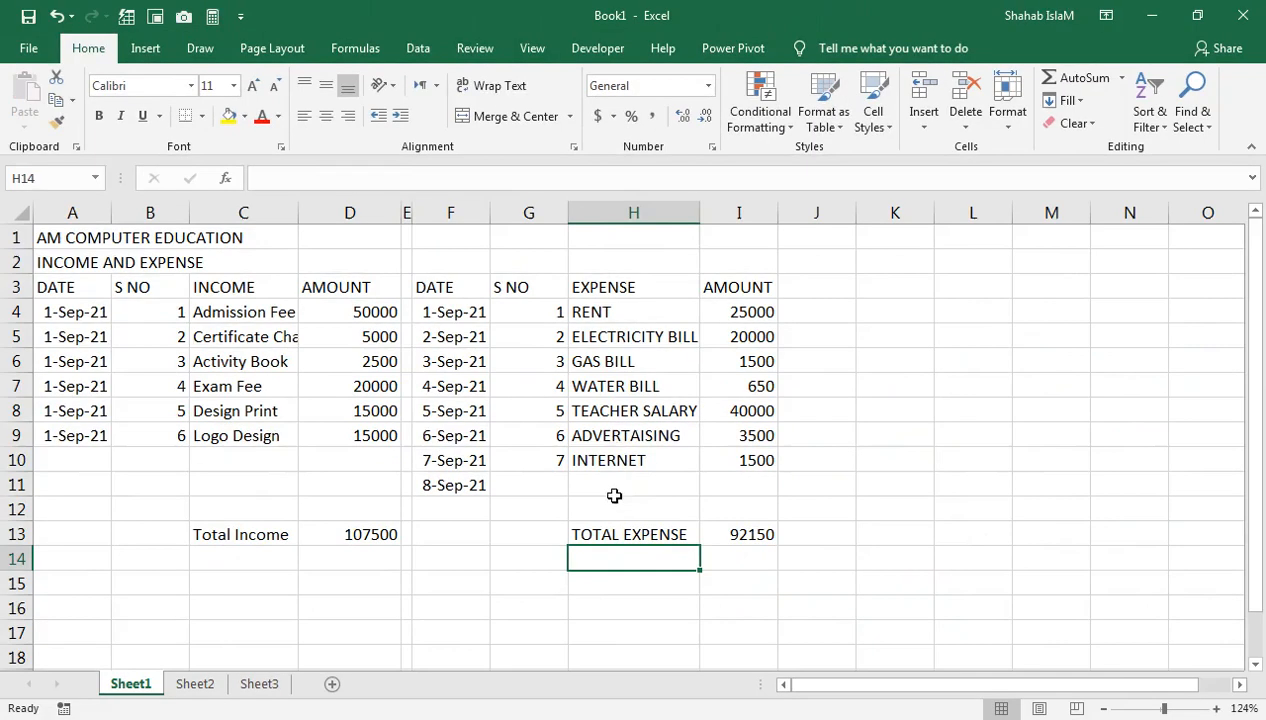
- Merge and center the AM COMPUTER EDUCATION title across A1:I1 and the INCOME AND EXPENSE subtitle across A2:I2
drag(80, 237, 740, 237)
click(515, 116)
drag(107, 265, 707, 254)
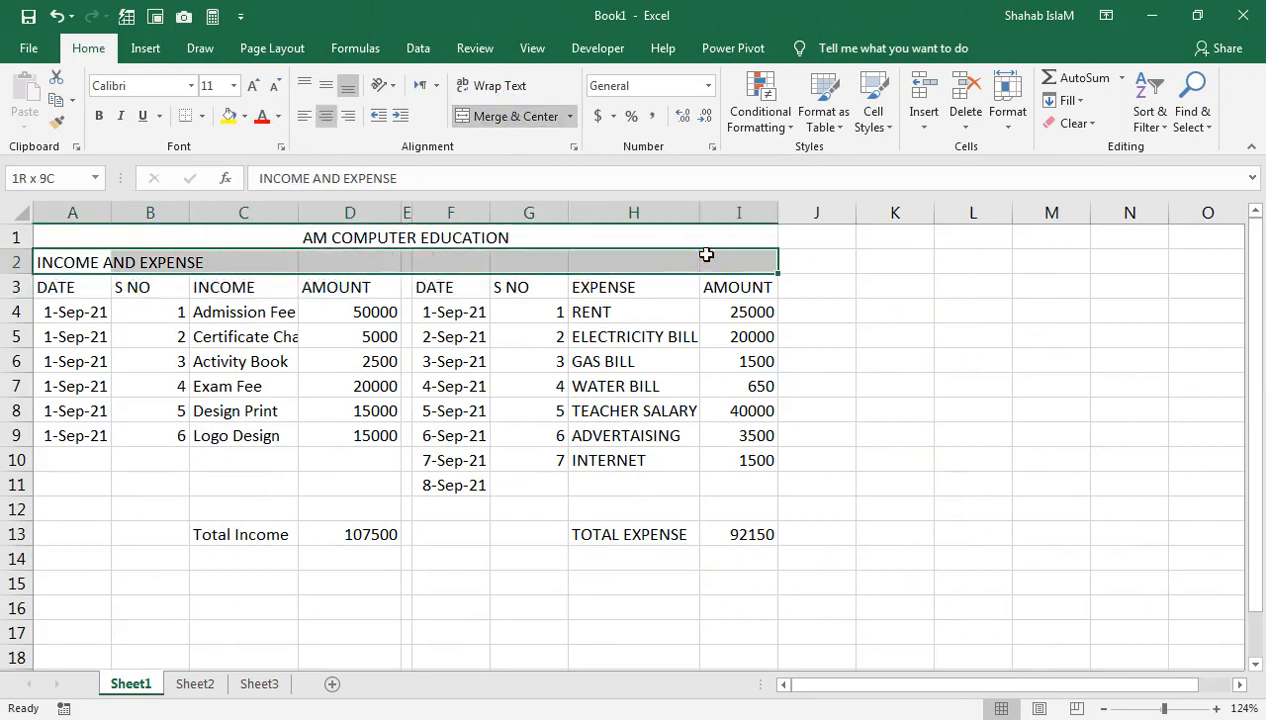
click(490, 117)
- Enlarge the AM COMPUTER EDUCATION title by four font-size steps and make it bold
click(253, 85)
click(253, 85)
click(253, 85)
click(253, 85)
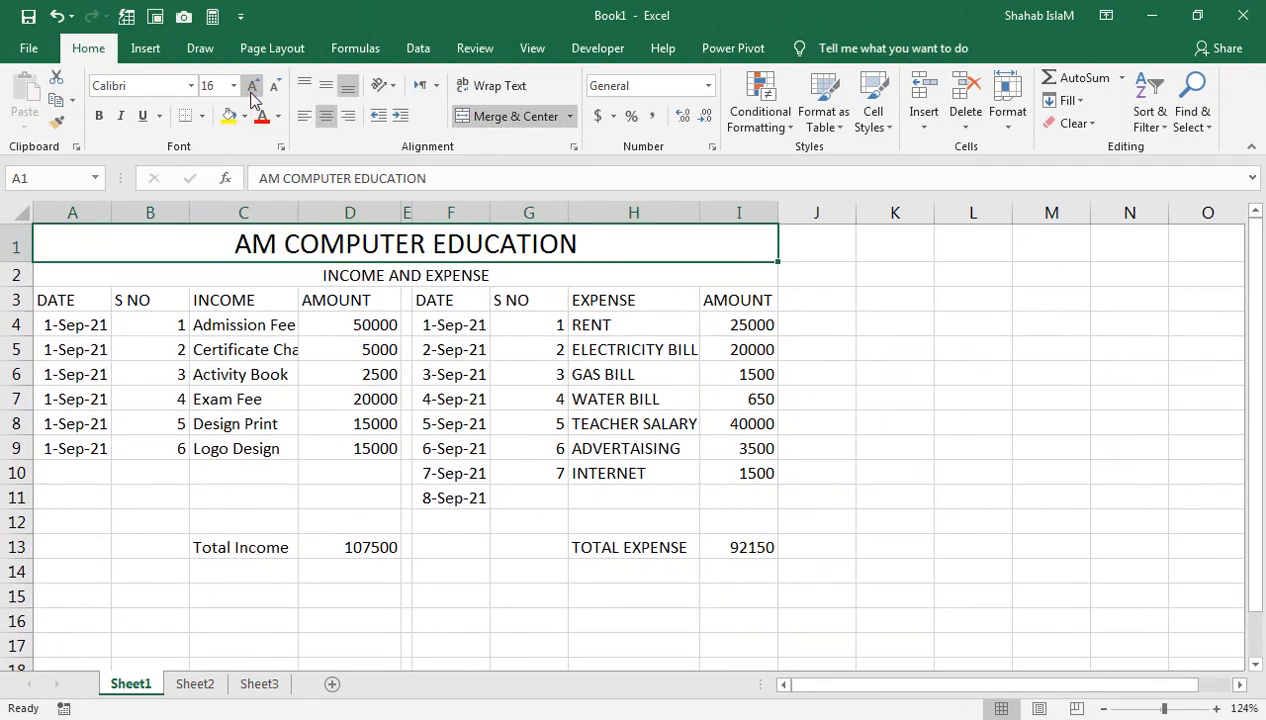
click(98, 115)
- Make the INCOME AND EXPENSE subtitle bold and increase the height of row 2
click(269, 277)
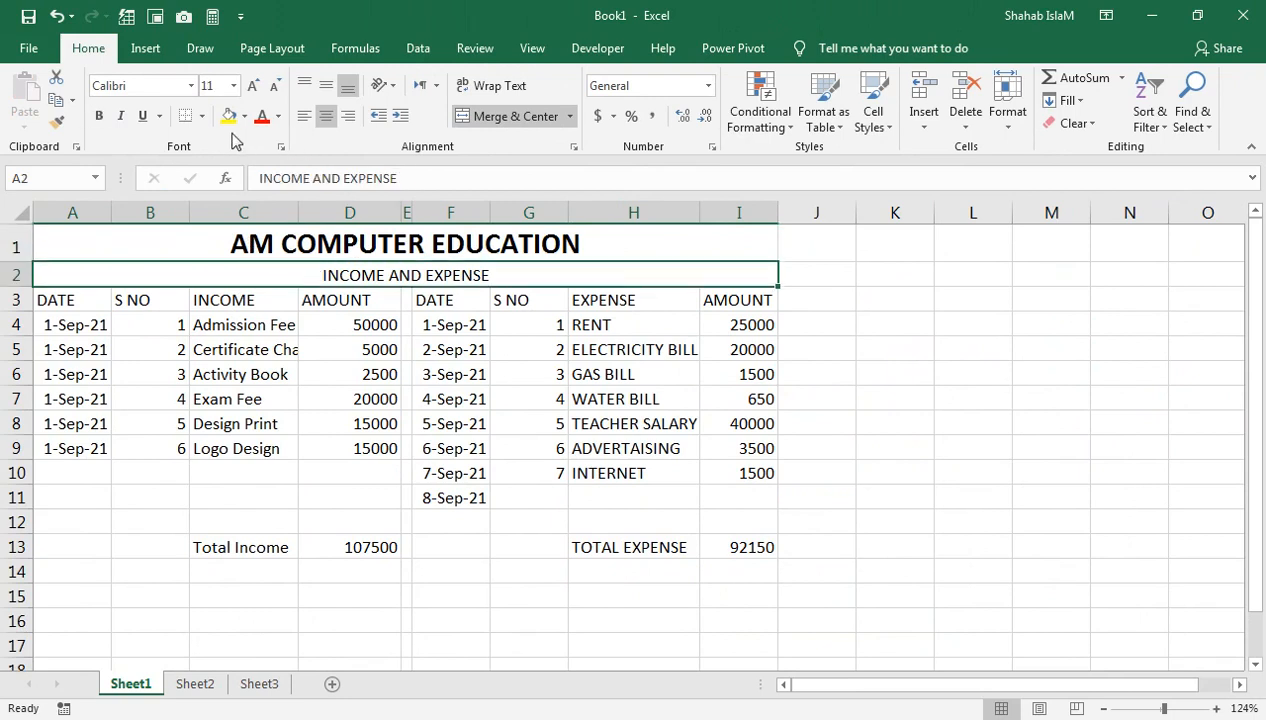
click(98, 115)
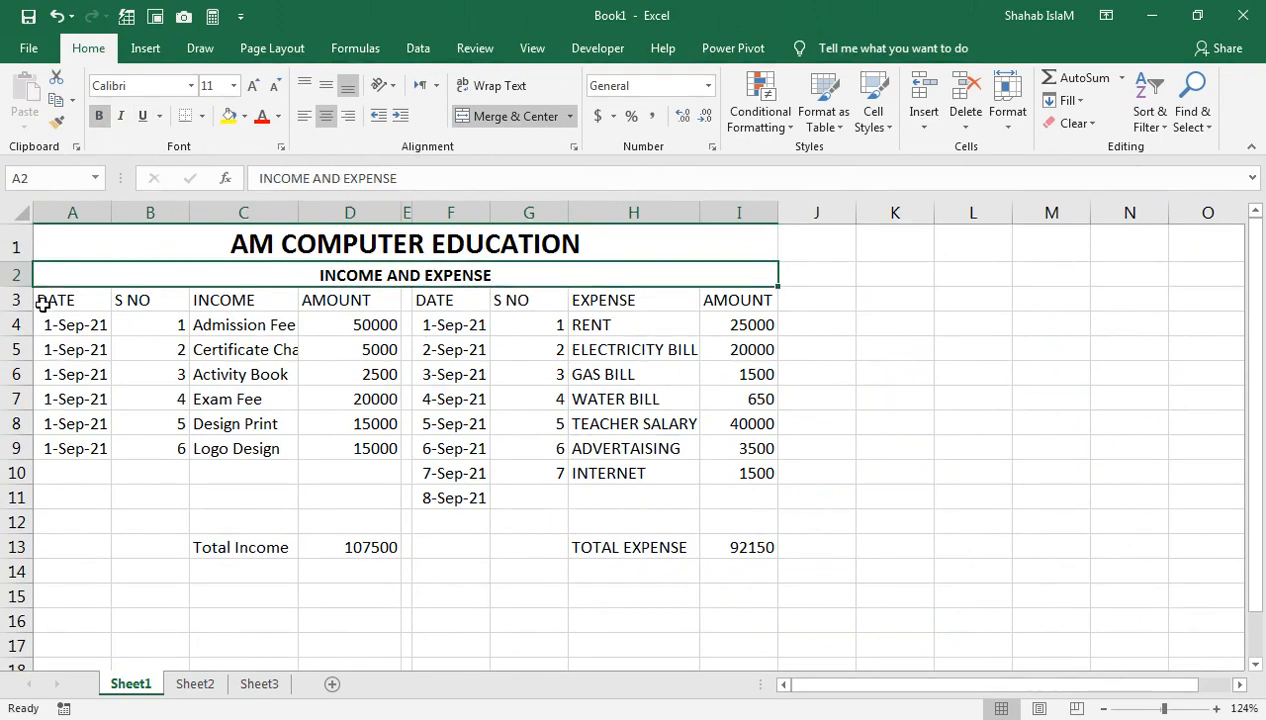
drag(28, 289, 28, 301)
click(365, 583)
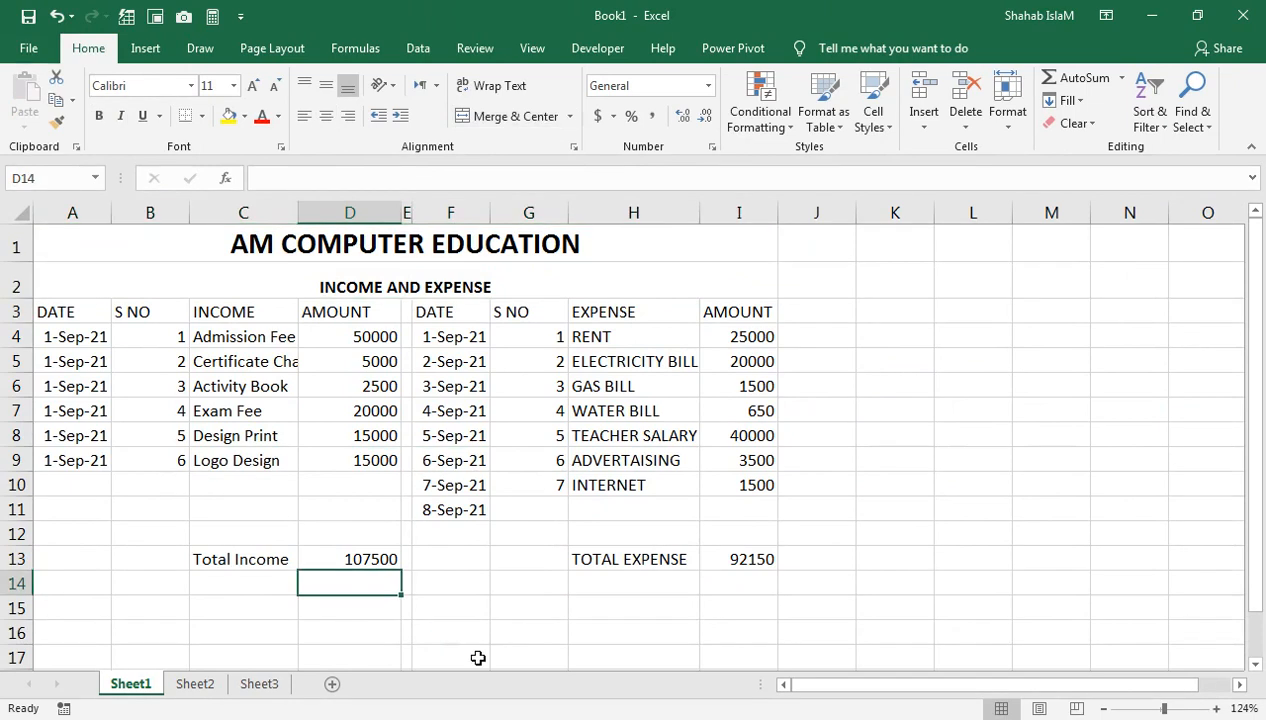
- Label cell H14 "TOTAL INCOME" and link I14 to the Total Income amount in D13
click(543, 611)
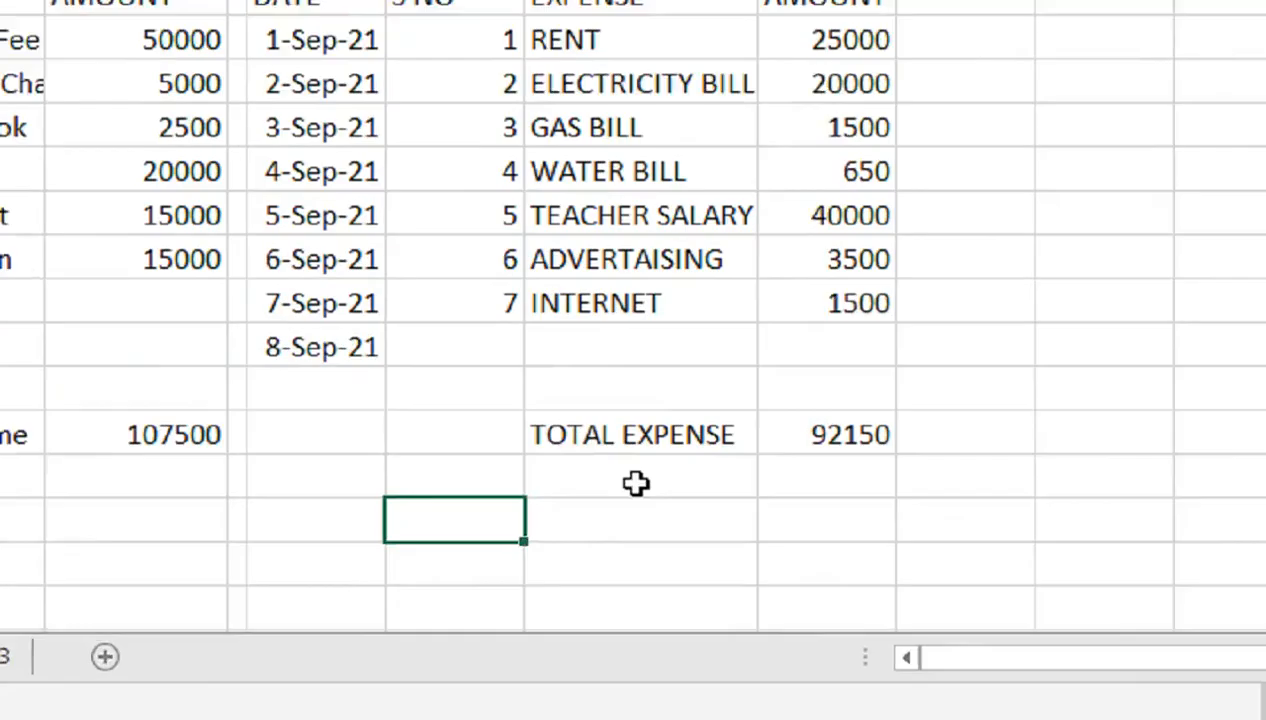
click(638, 582)
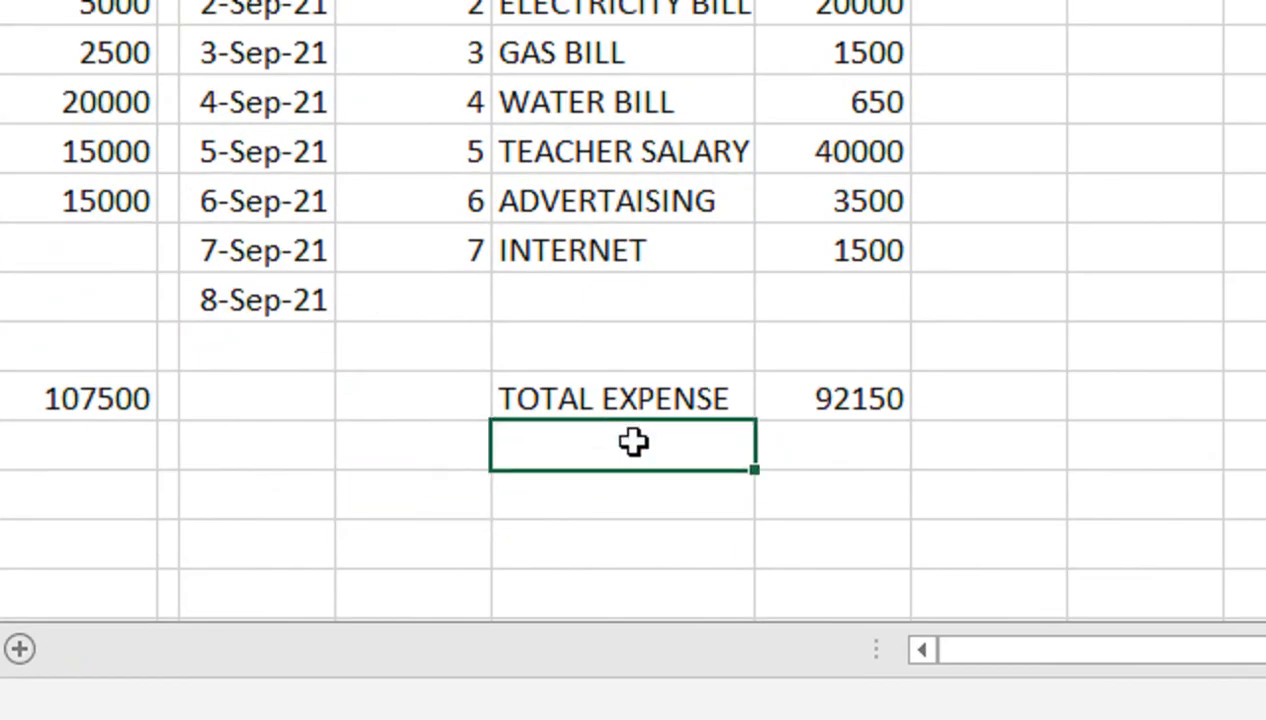
double_click(634, 442)
text(TOTA)
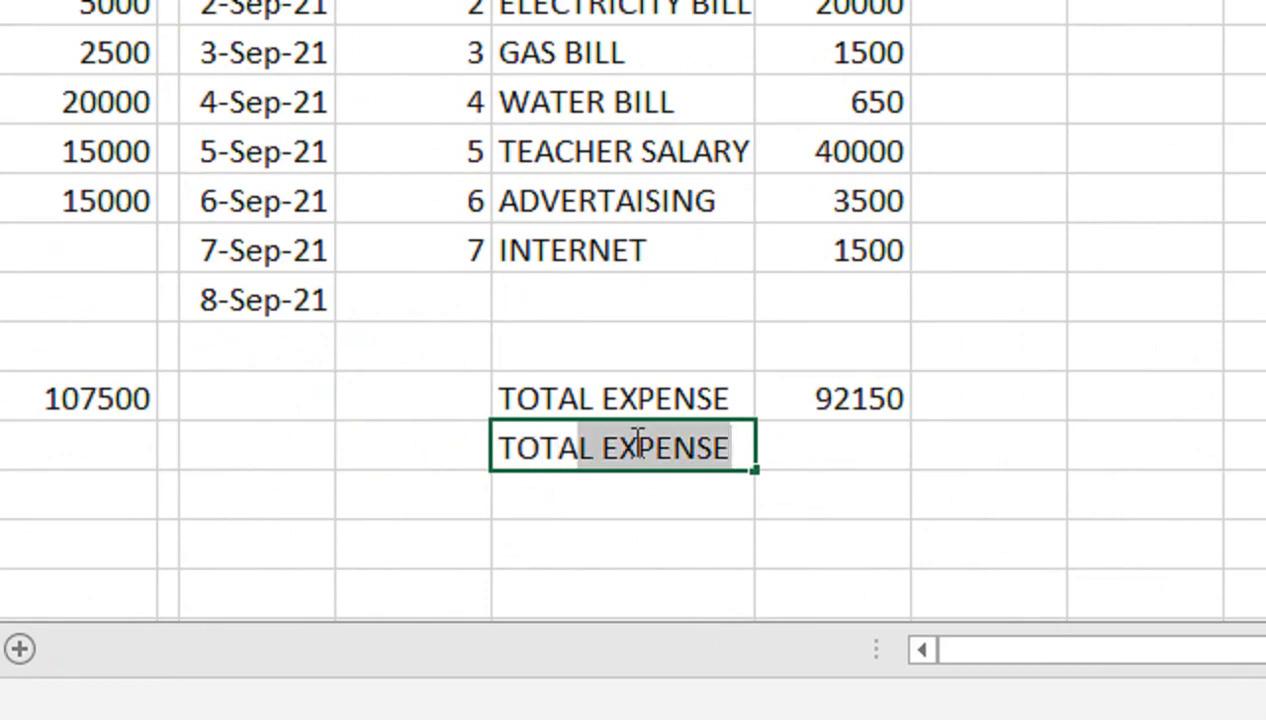
text(L INCOME)
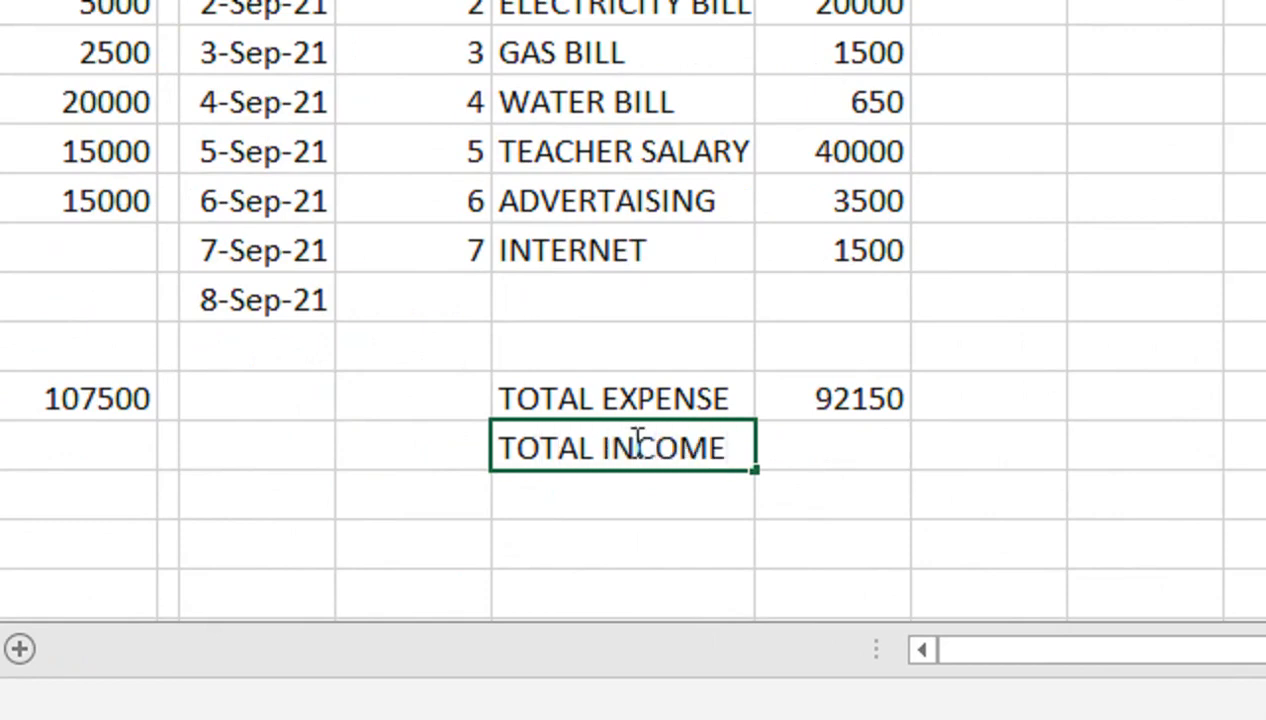
key(Tab)
text(=)
scroll(254, 398, left, 3)
click(310, 415)
key(Return)
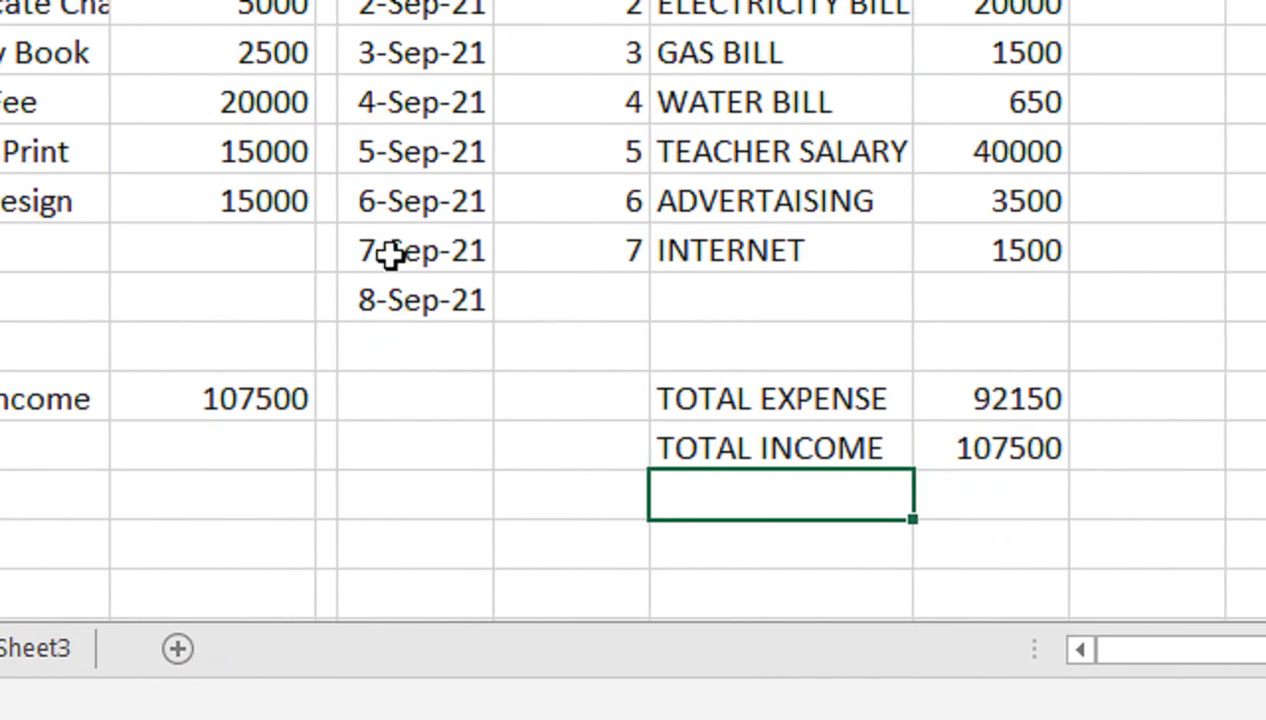
- Set the Logo Design income amount in D9 to 10000
click(308, 204)
text(1000)
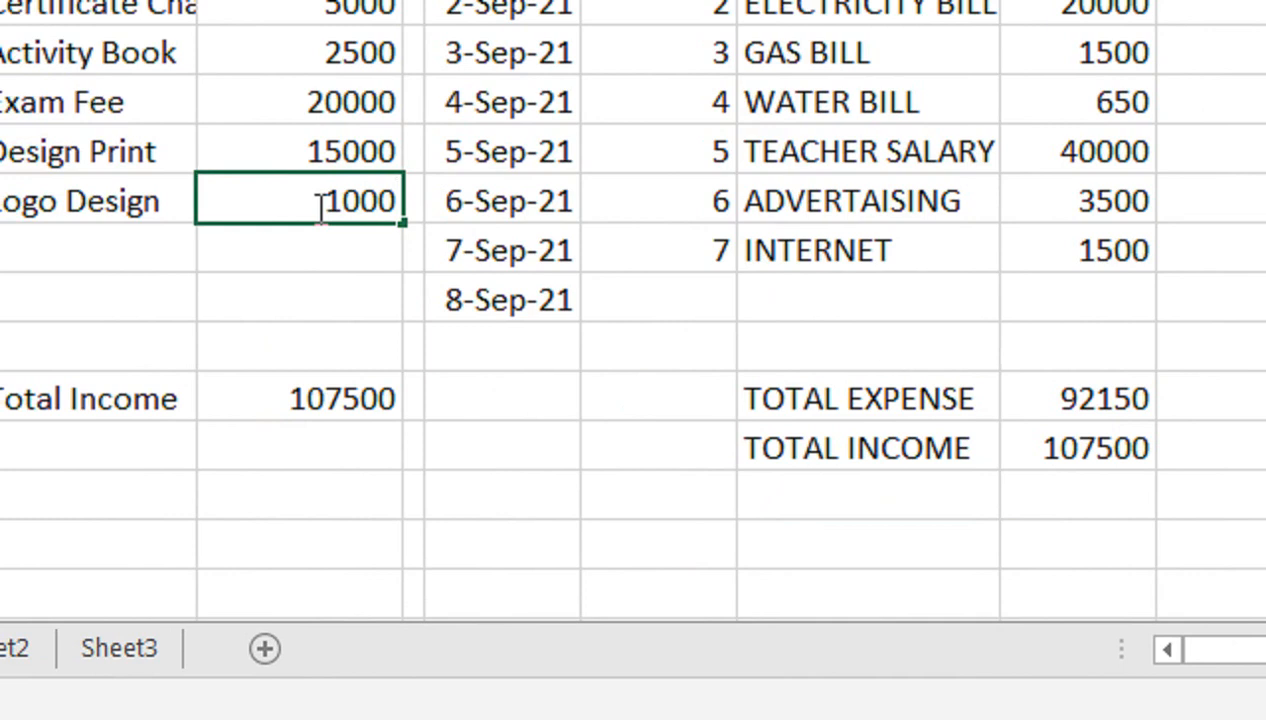
text(0)
key(Return)
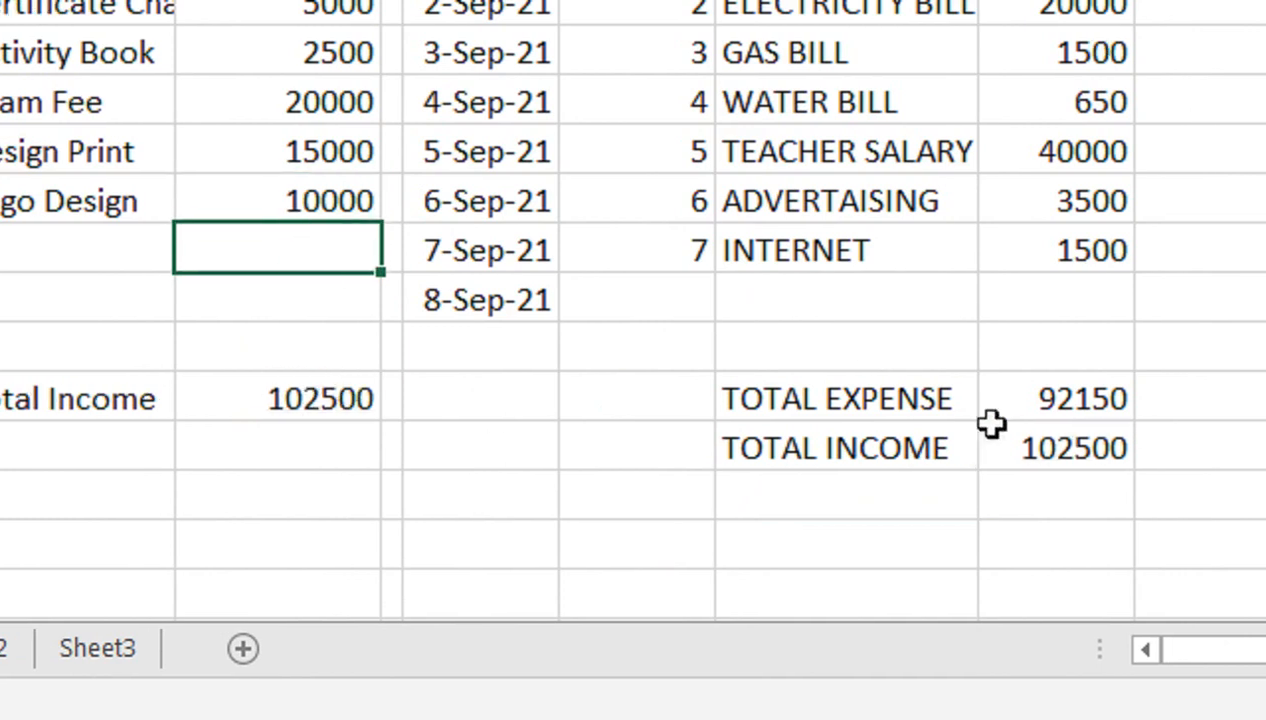
- Enter a formula in I15 that subtracts the total expense in I13 from the total income in I14
click(825, 484)
click(900, 490)
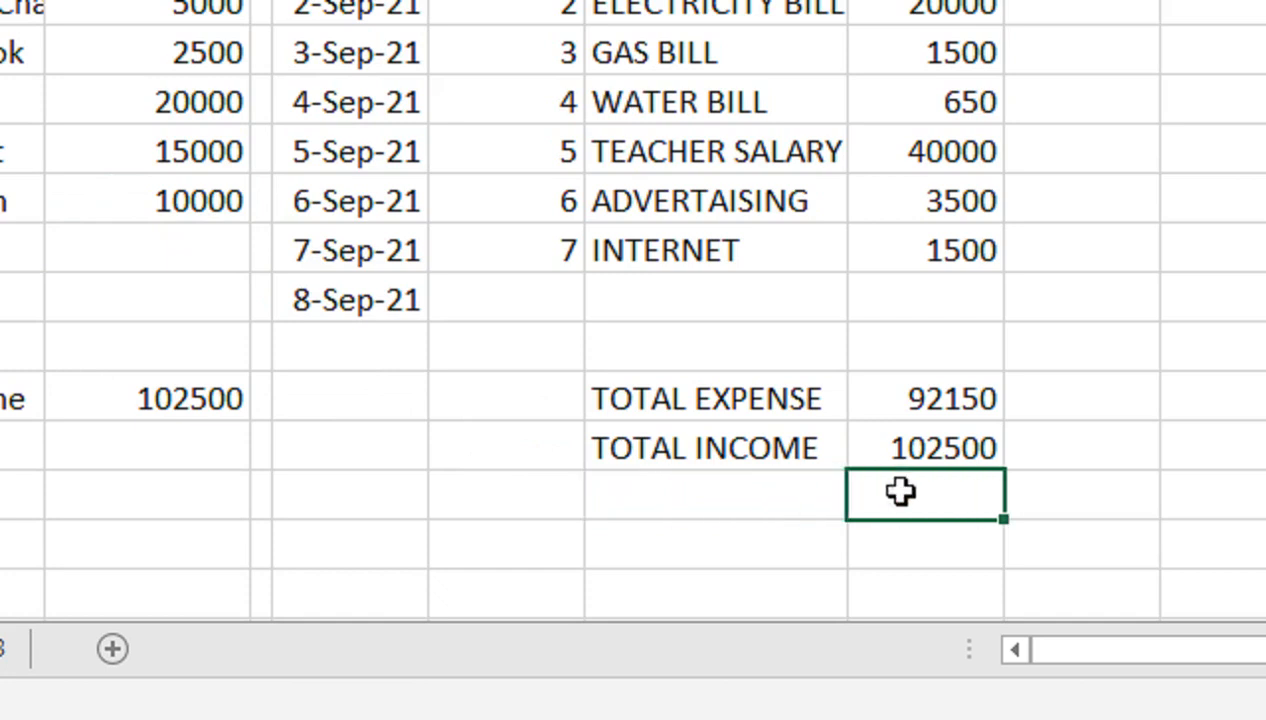
text(=)
key(Up)
text(-)
key(Up)
key(Up)
key(Return)
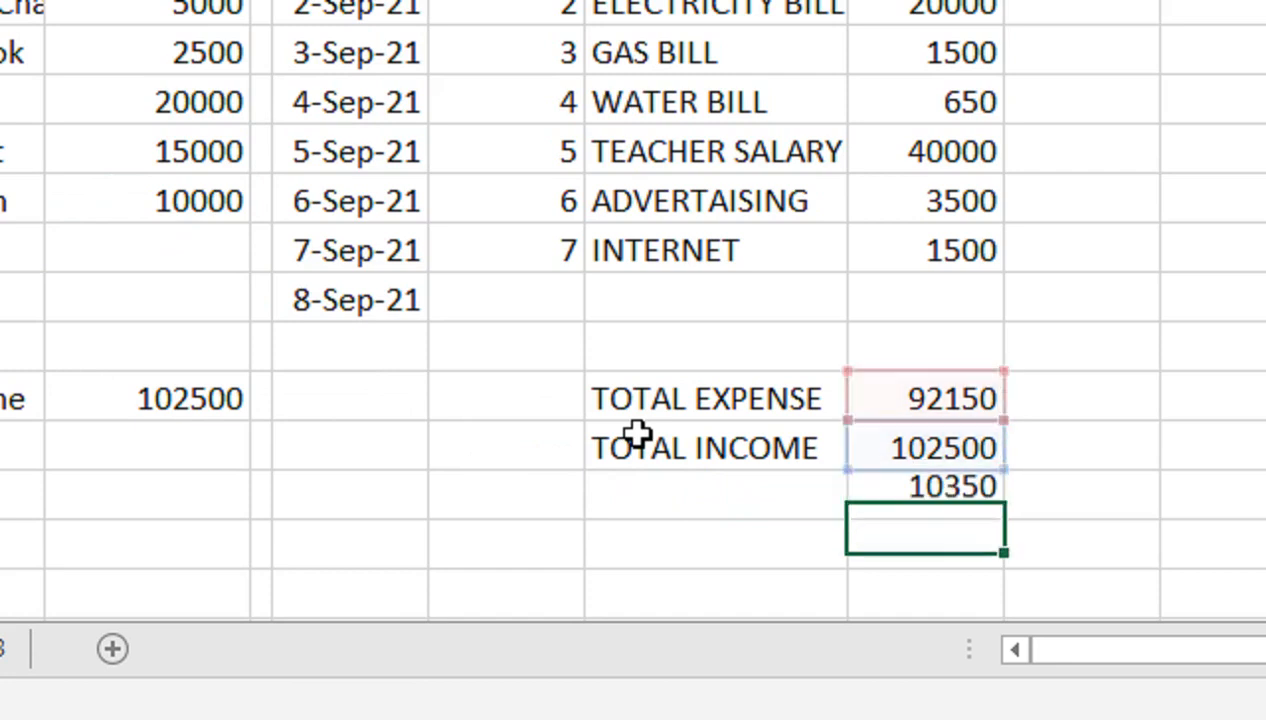
- Begin an IF formula in H15 that returns "PROFIT" when I14 is greater than I13
key(Left)
key(Up)
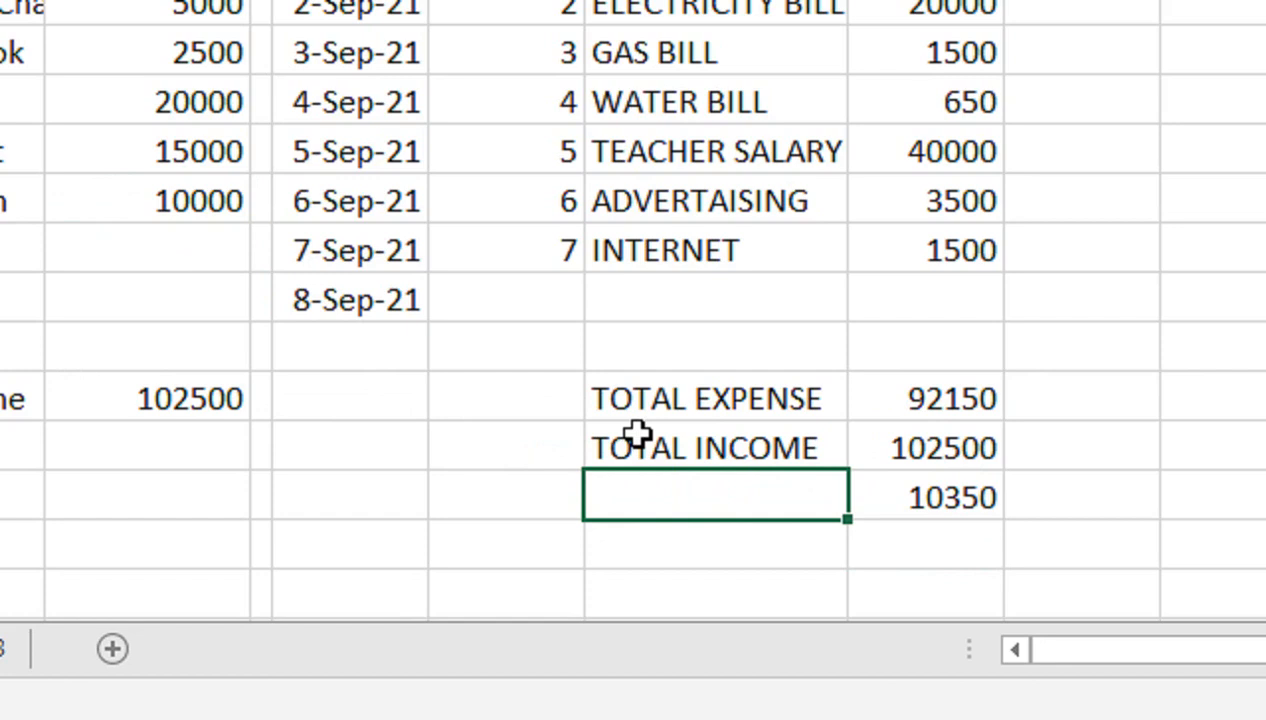
text(=IF()
key(Right)
key(Up)
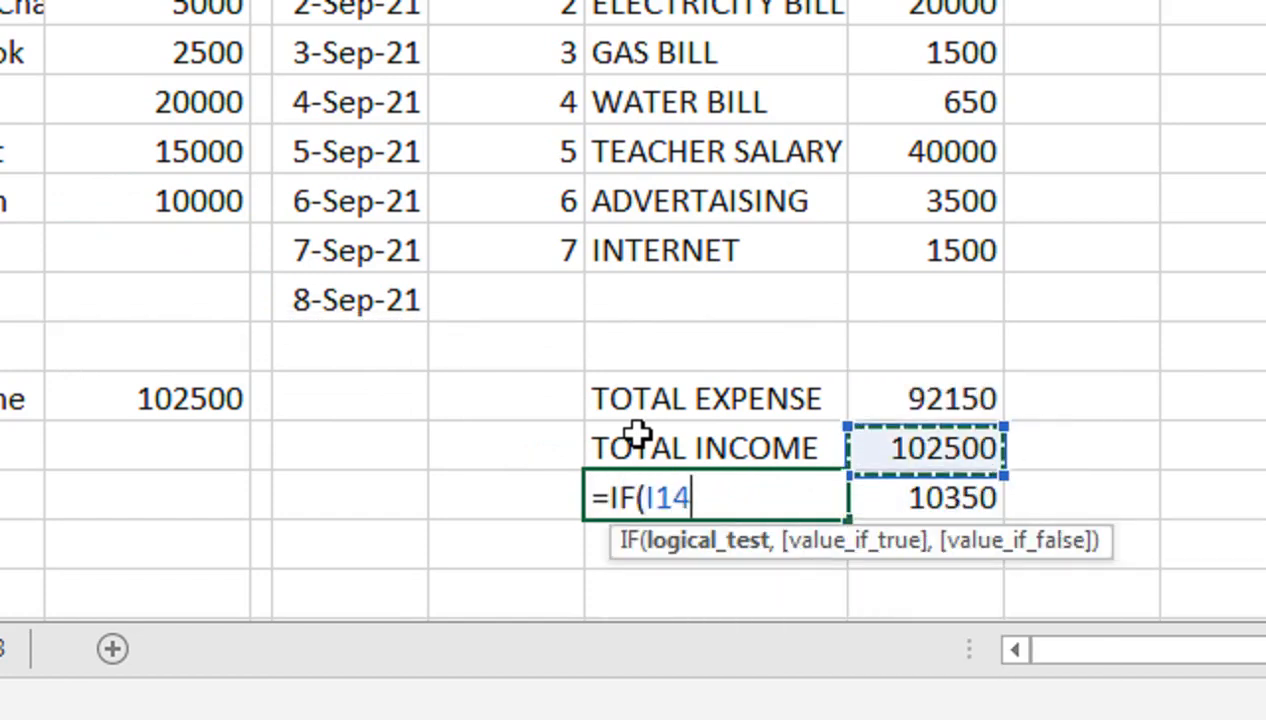
text(>)
key(Up)
key(Up)
key(Right)
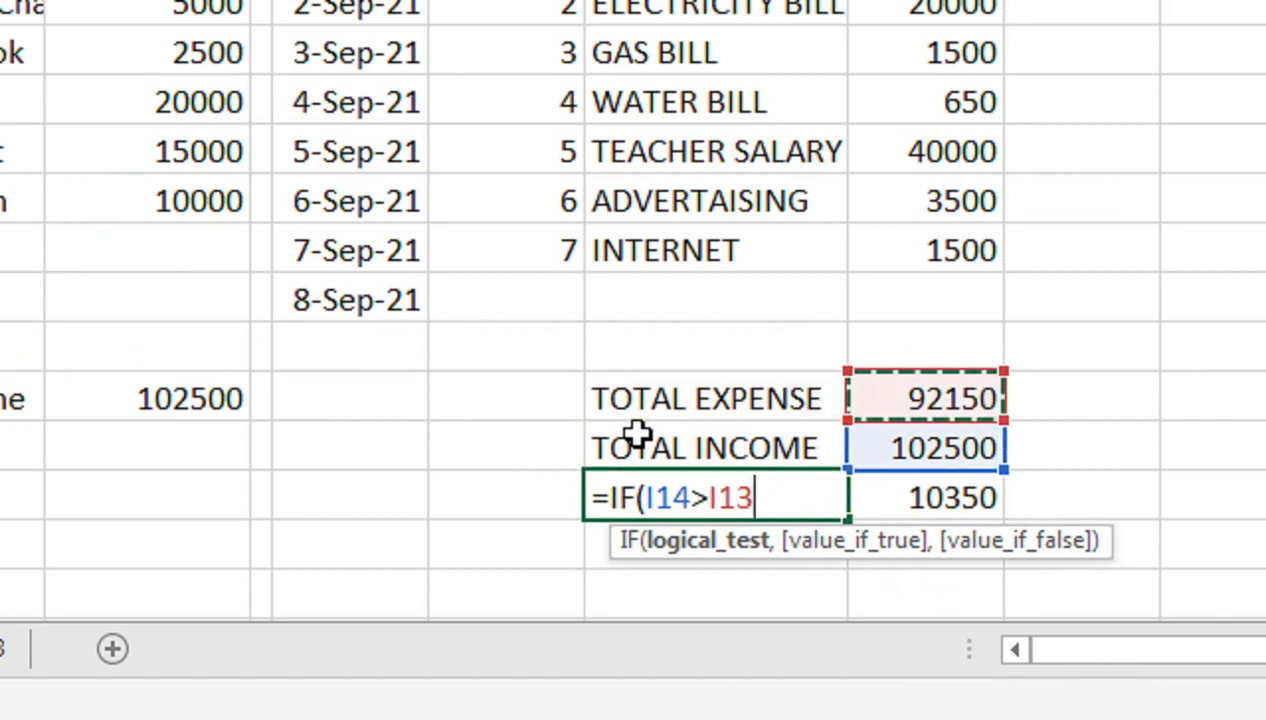
text(,"PROFI)
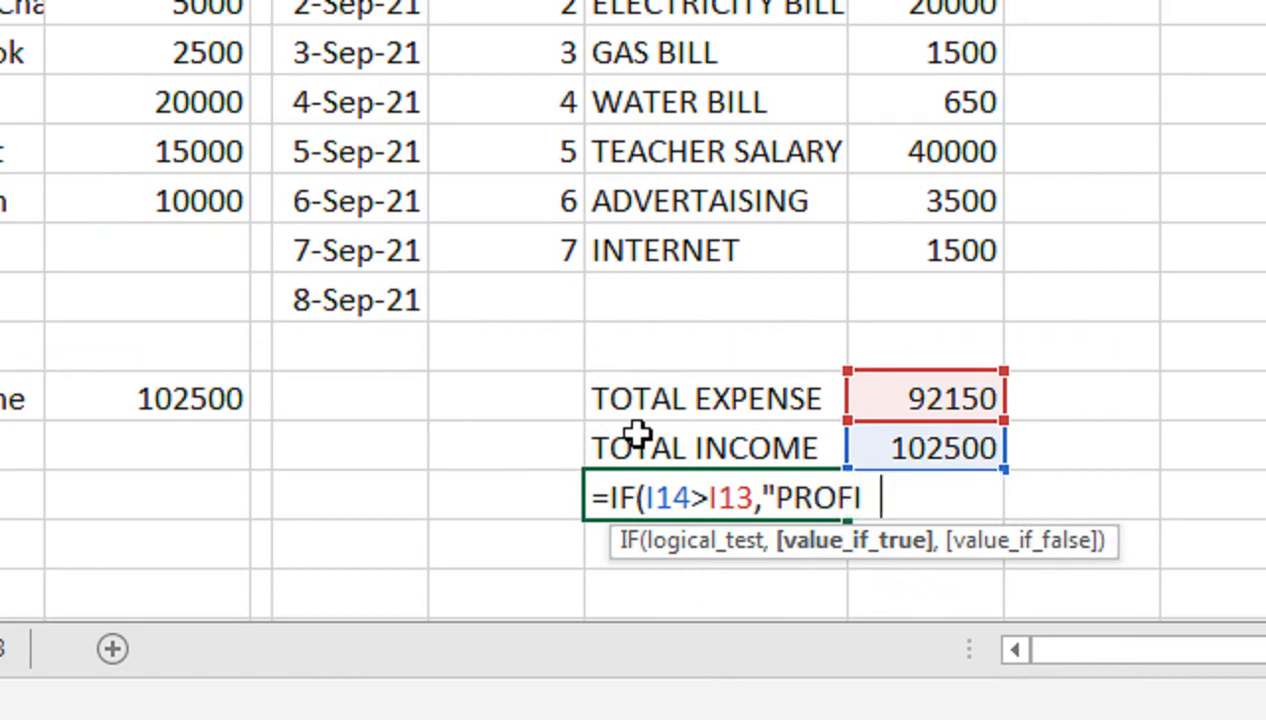
text(T",)
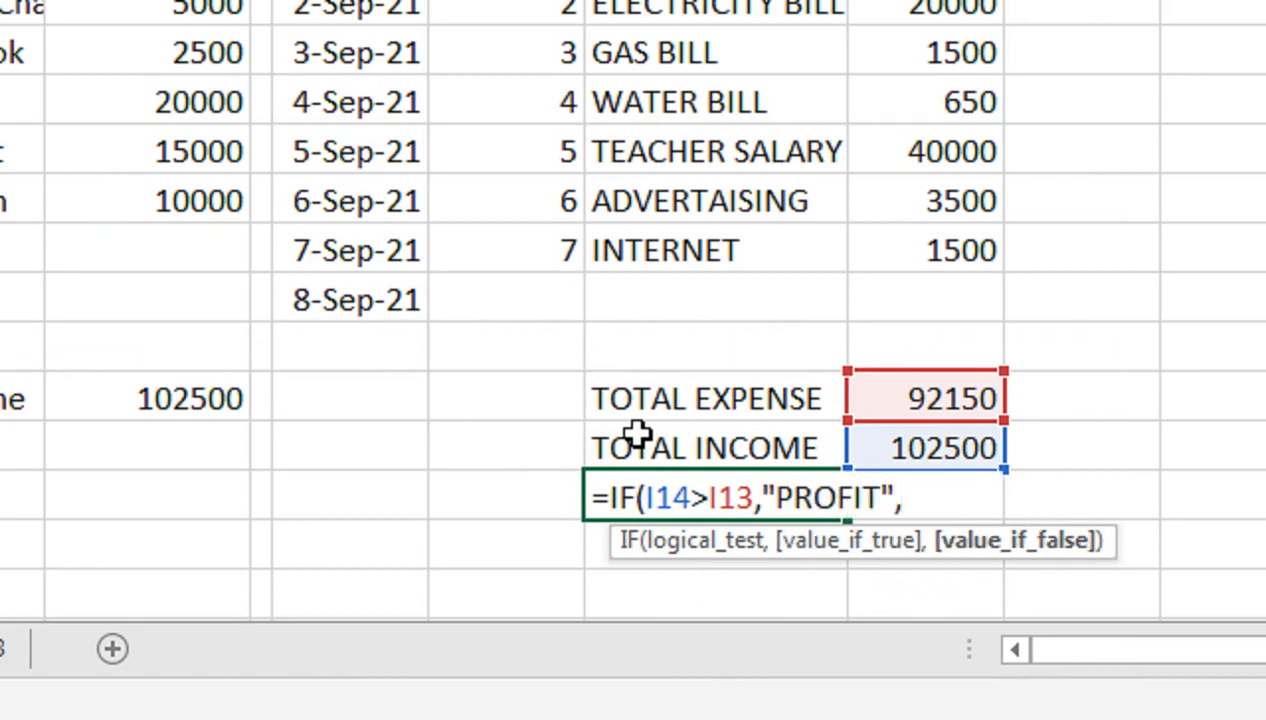
- Complete the H15 formula with a nested IF that returns "LOSS" when I13 is greater than I14
text(IF)
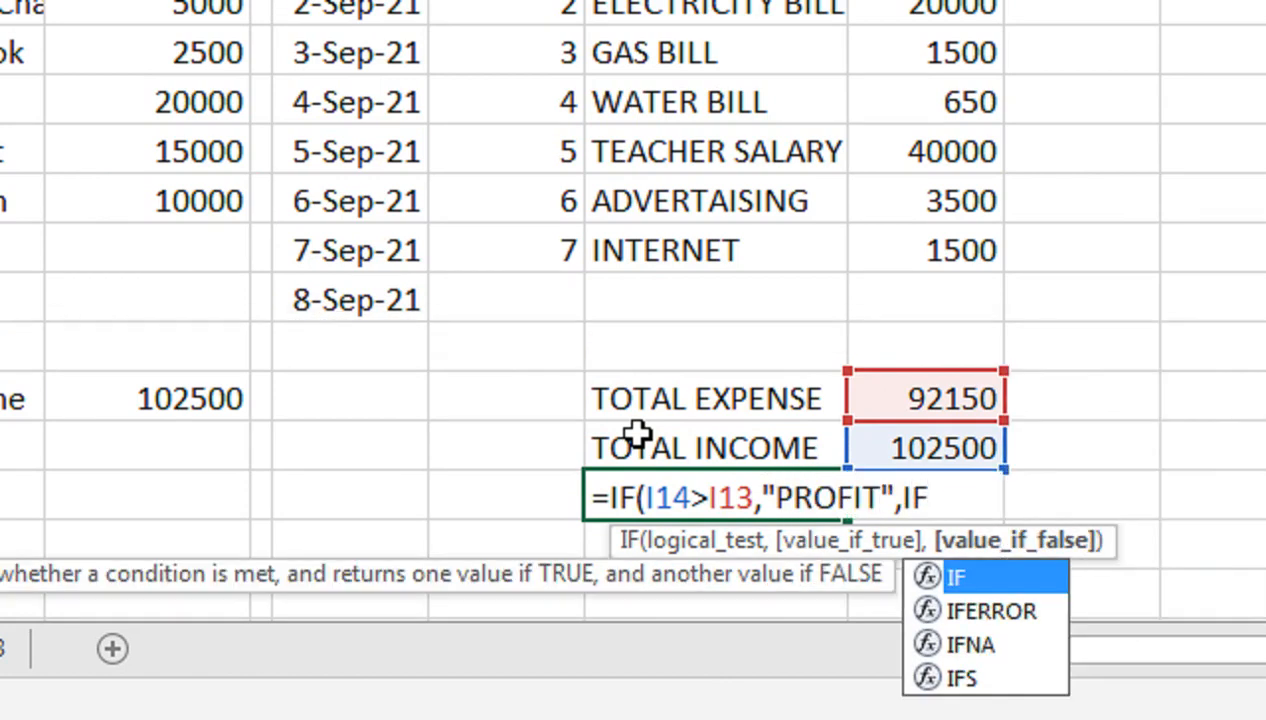
text(()
key(Up)
key(Up)
key(Right)
text(>)
key(Up)
key(Right)
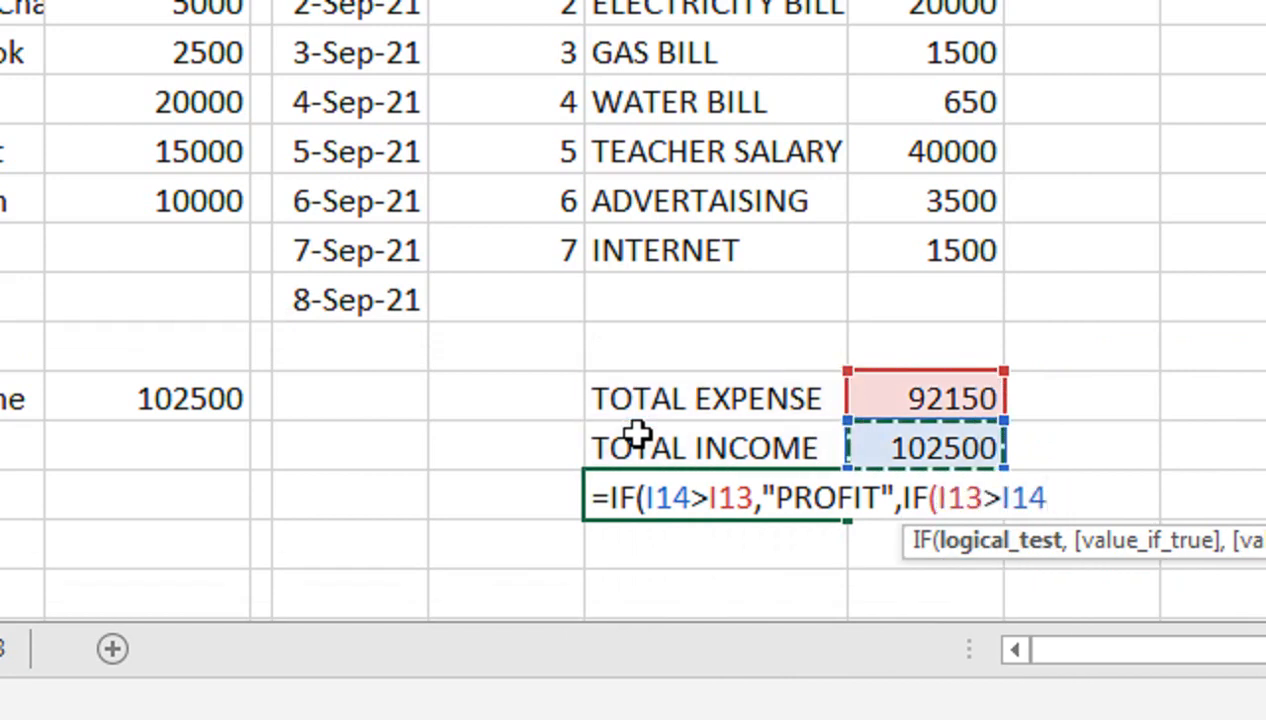
text(,"LOSS")
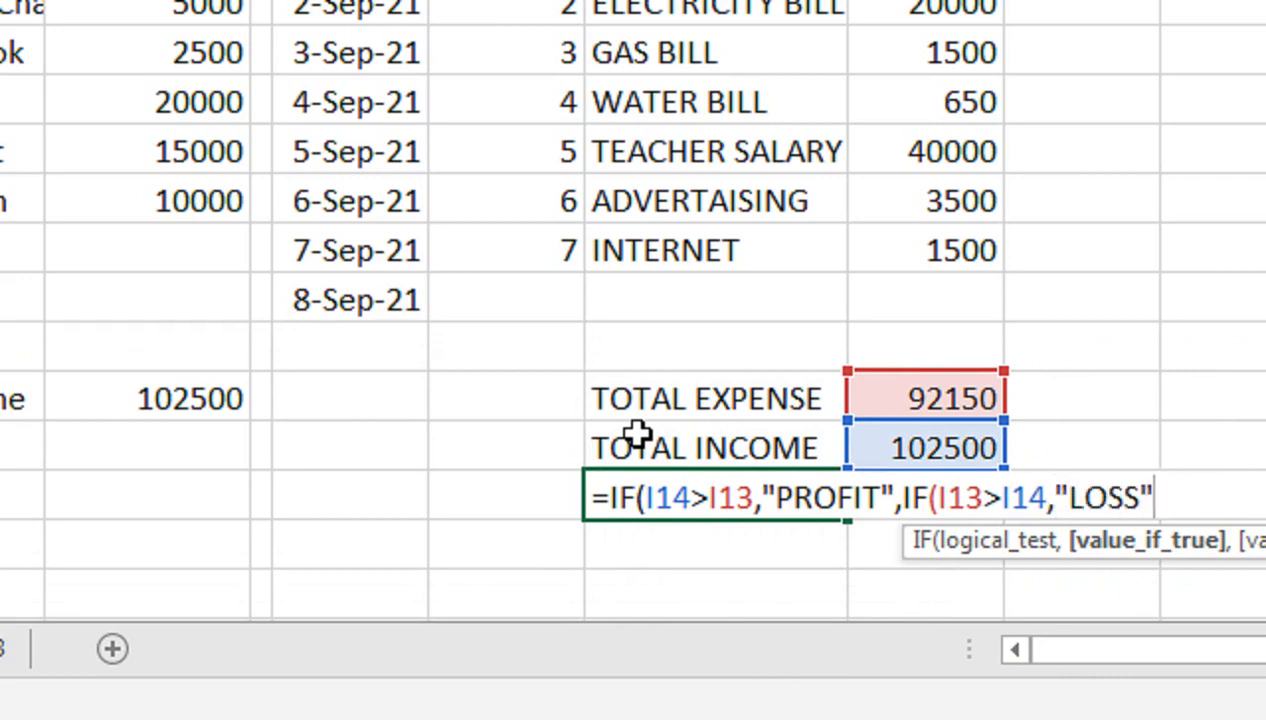
text()))
key(Return)
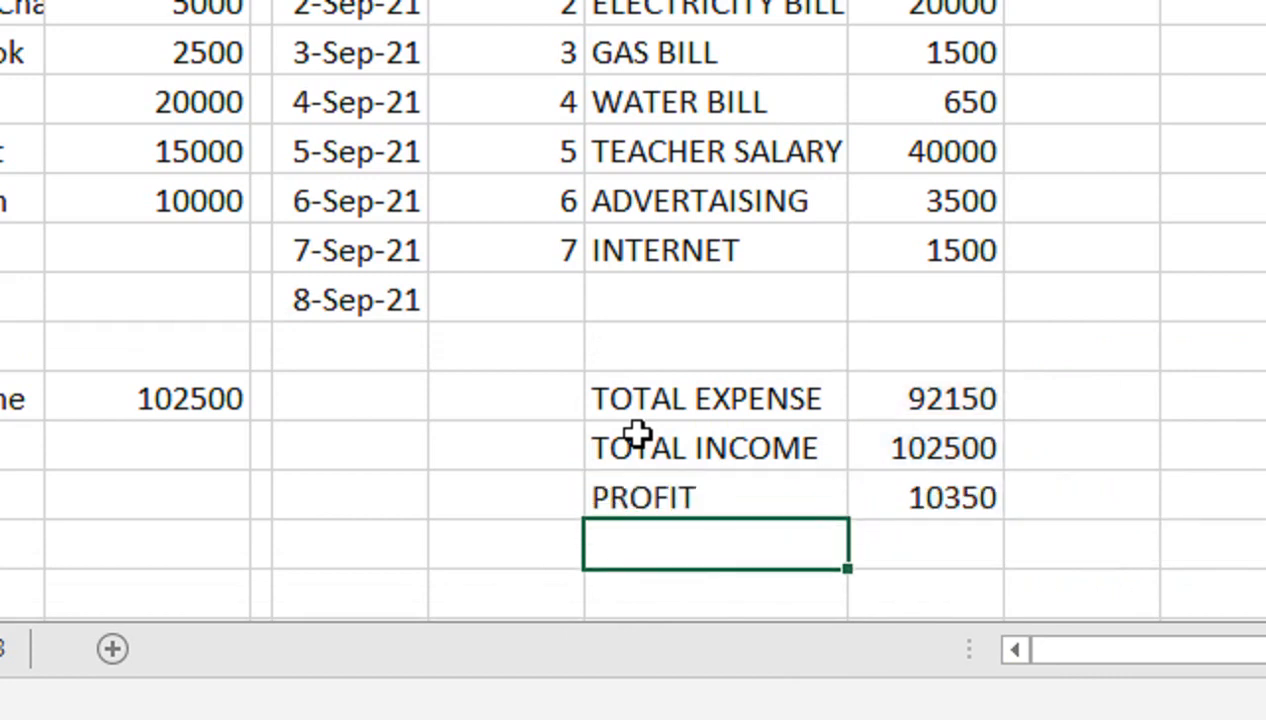
- Test the profit/loss formulas by setting the INTERNET expense in I10 to 50000
key(Up)
key(Right)
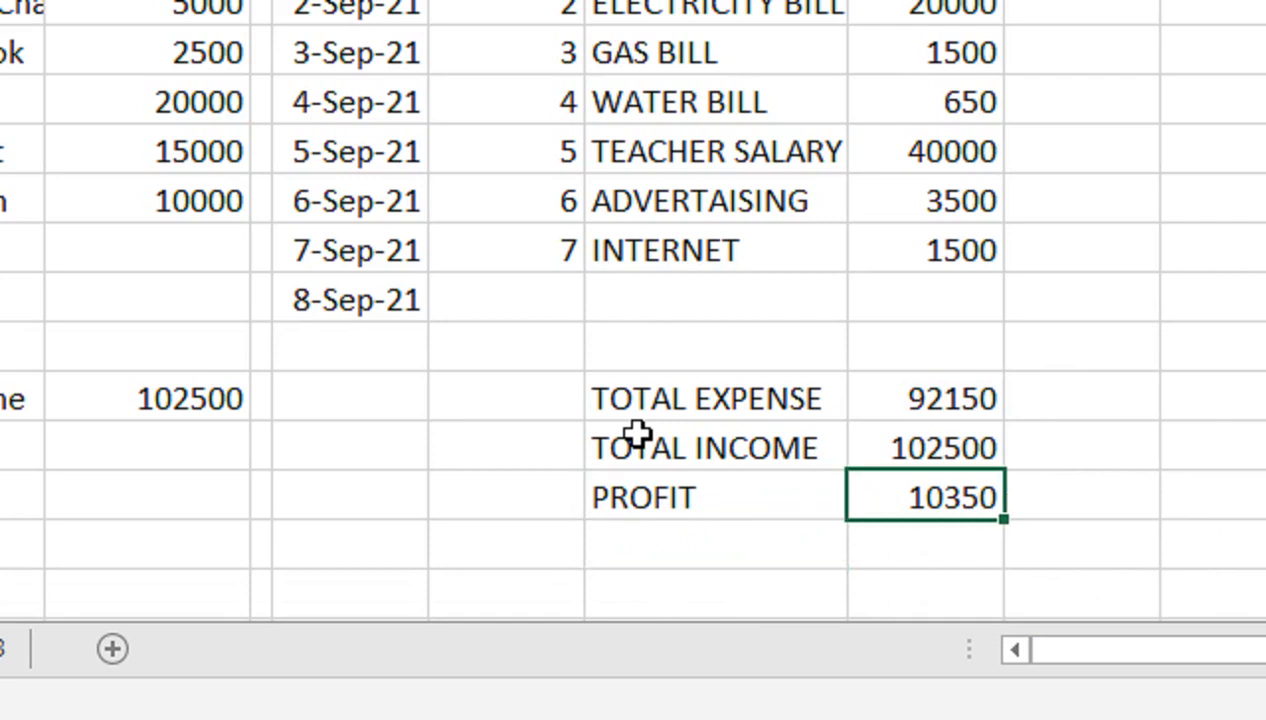
key(Up)
key(Up)
key(Up)
key(Up)
key(Up)
text(50000)
key(Return)
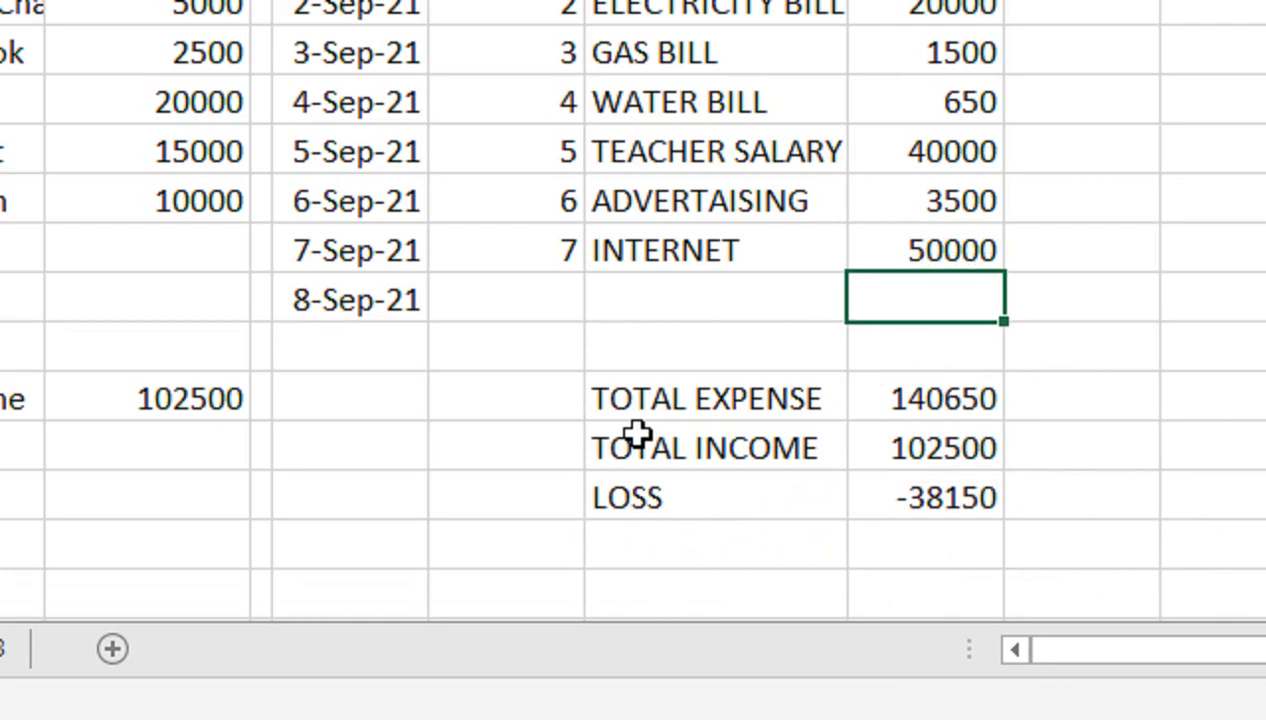
- Check the profit/loss result in row 15 and undo the test change to the INTERNET expense
key(Down)
key(Down)
key(Down)
key(Down)
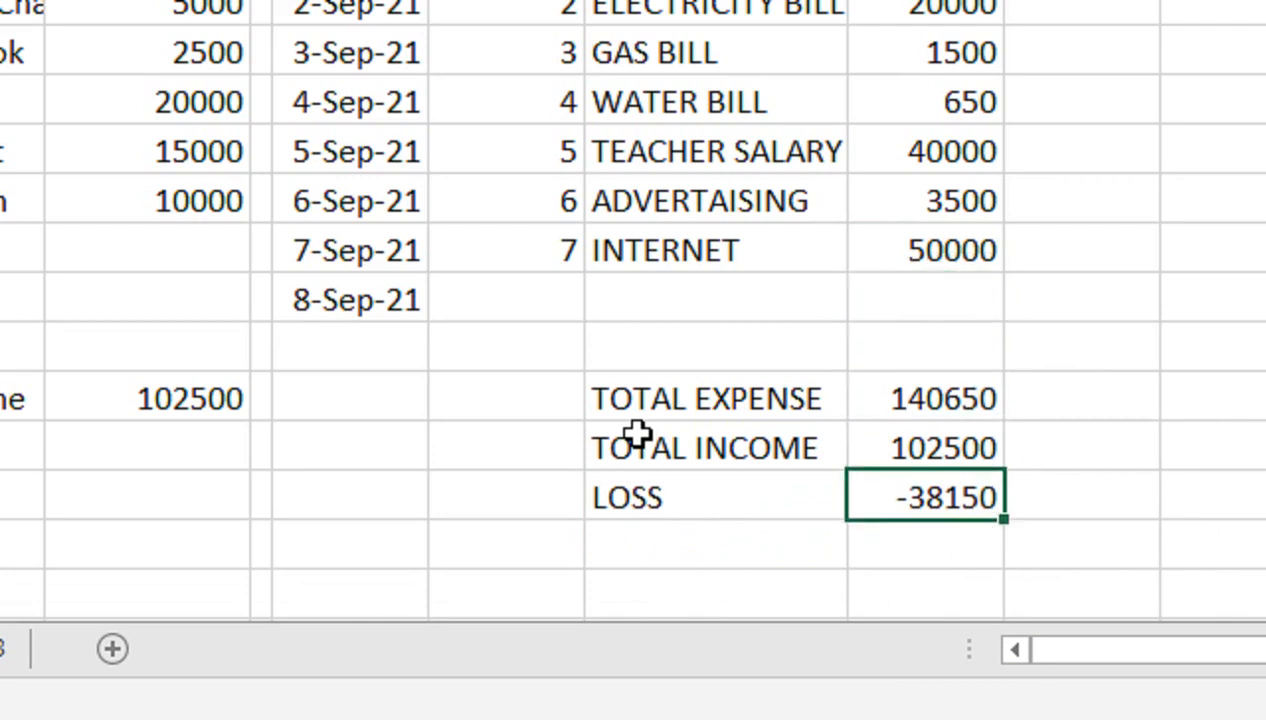
key(Up)
key(Up)
key(Up)
key(ctrl+z)
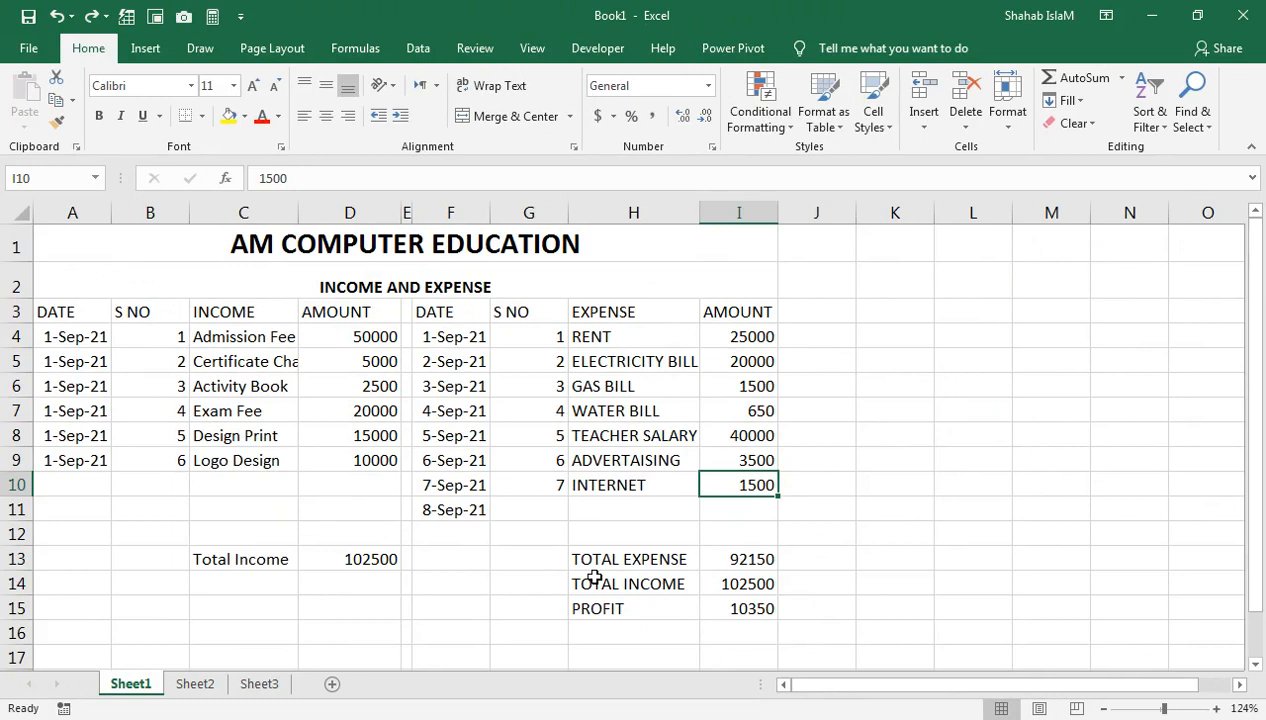
- Rename the Sheet1 worksheet as JAN
double_click(131, 683)
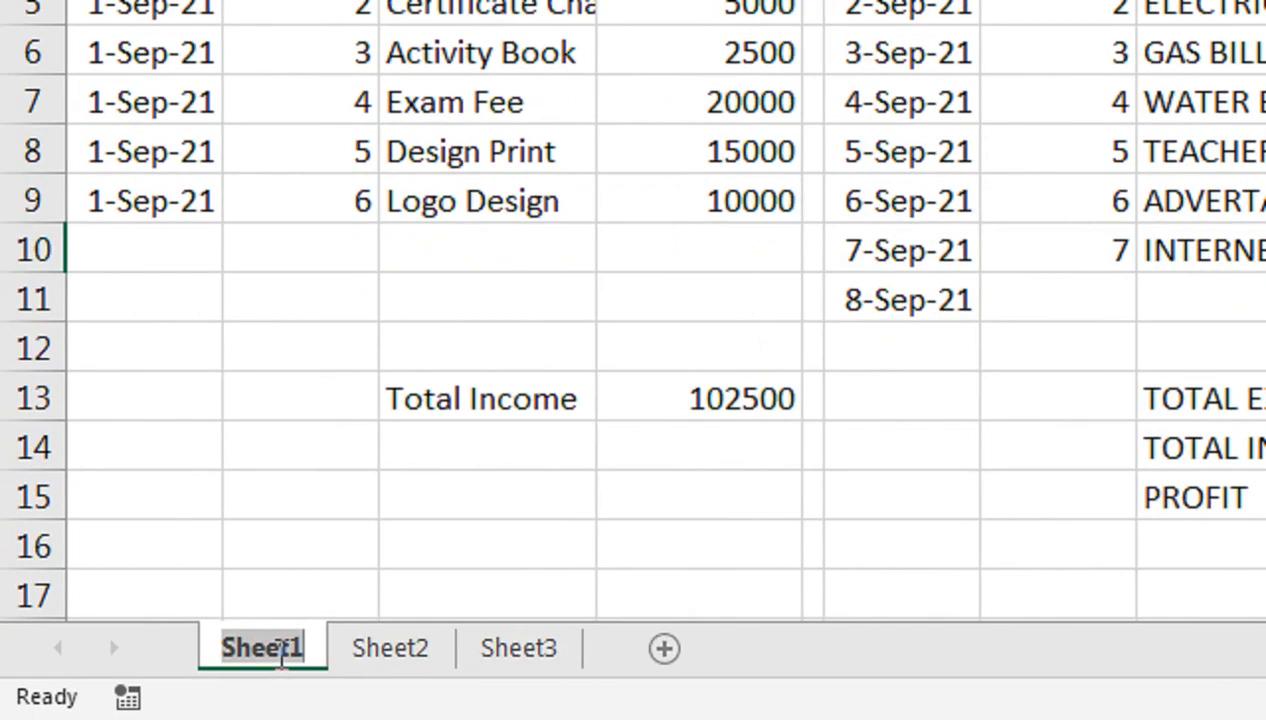
text(JAN)
click(424, 562)
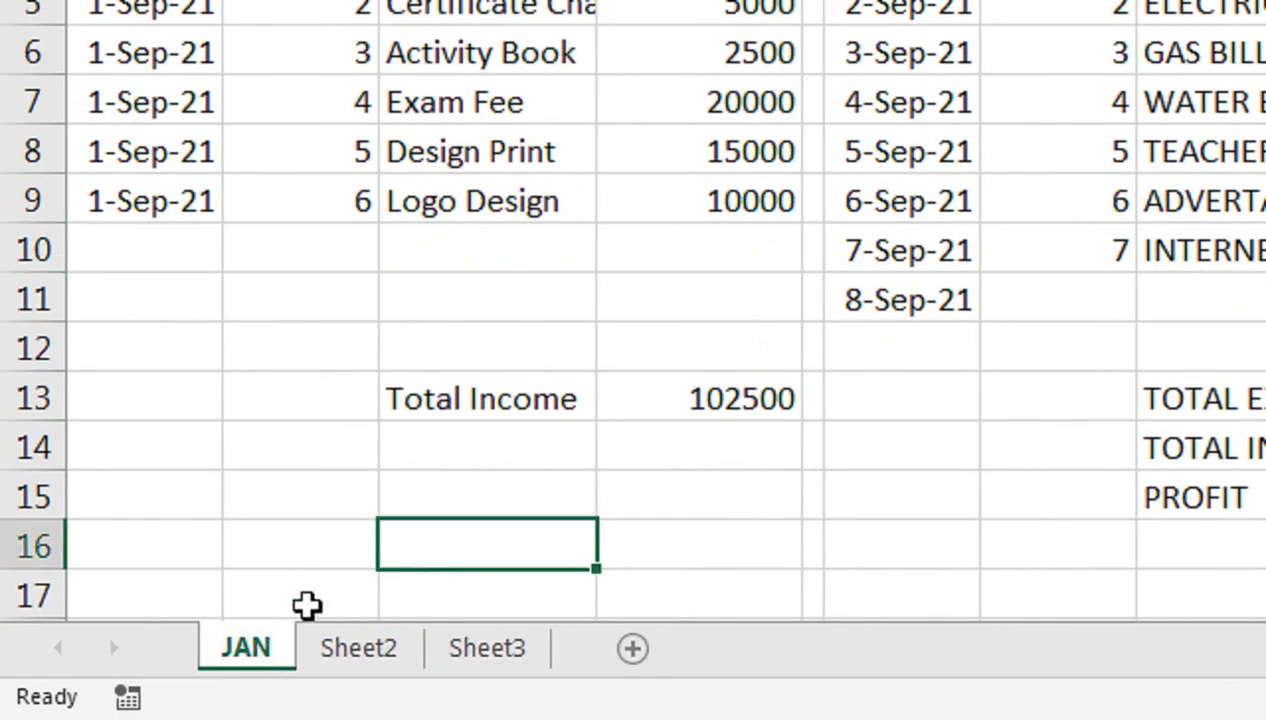
- Rename the income and expense worksheet as SEP
double_click(249, 640)
text(sERP)
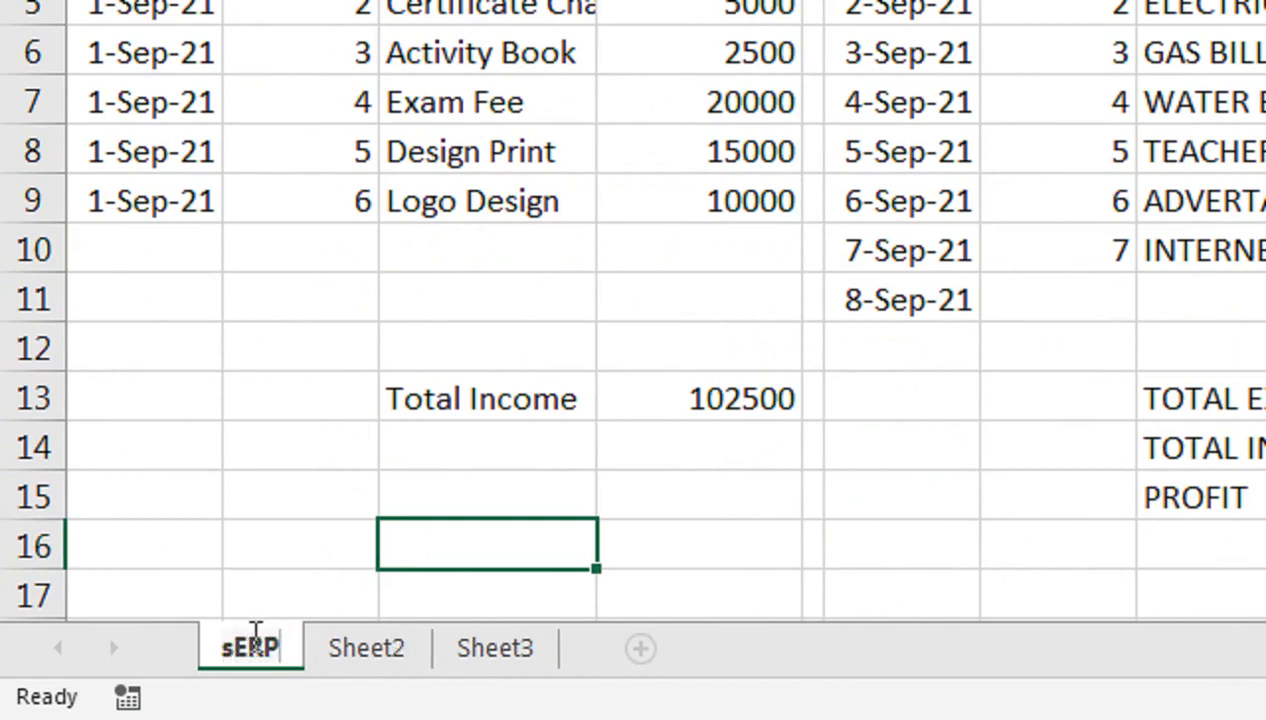
key(Return)
double_click(261, 640)
text(s)
key(BackSpace)
text(SEP)
key(Return)
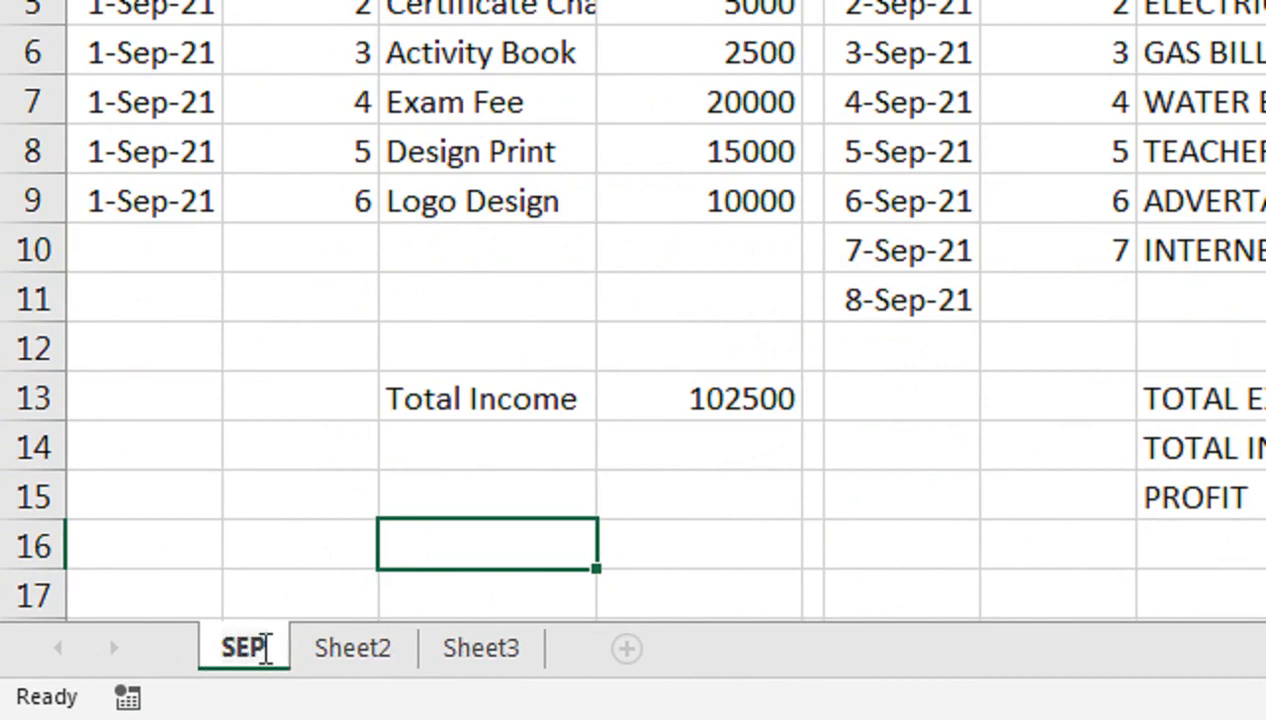
click(341, 590)
- Create a copy of the SEP worksheet in Book1, placed before SEP
right_click(220, 655)
click(257, 401)
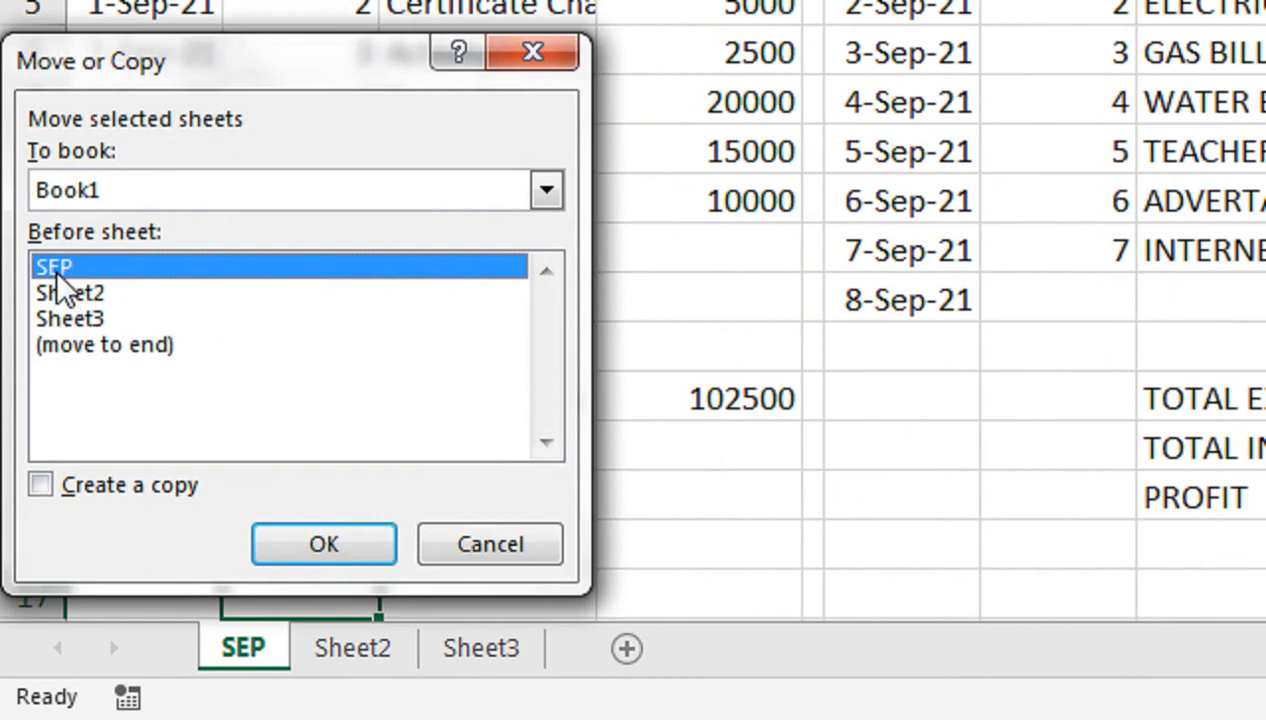
click(80, 486)
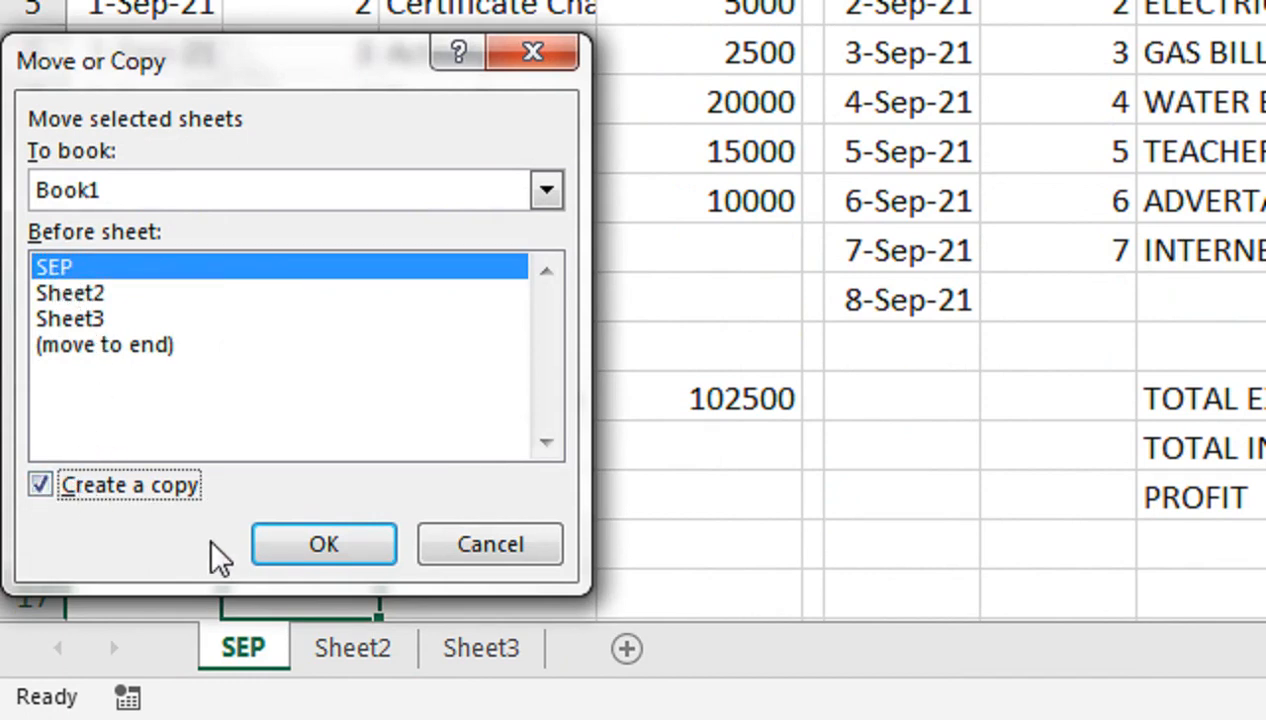
click(305, 537)
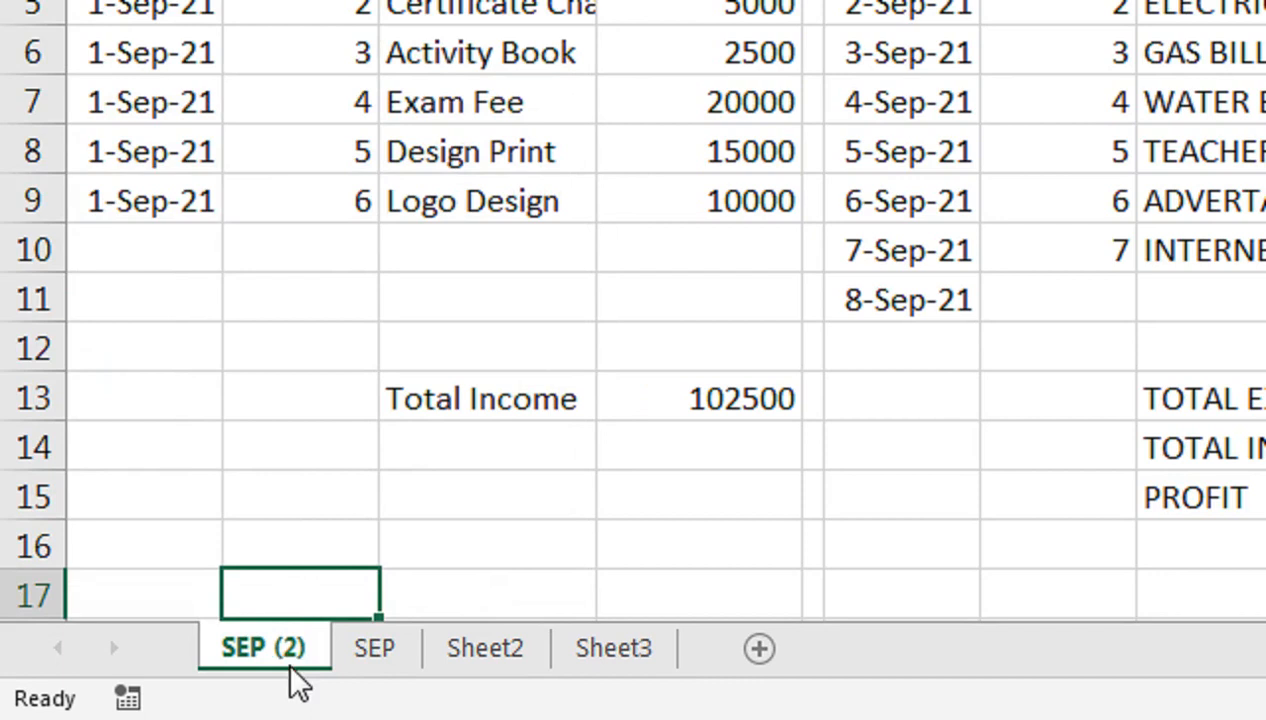
- Rename the copied SEP (2) worksheet as OCT
double_click(290, 660)
text(O)
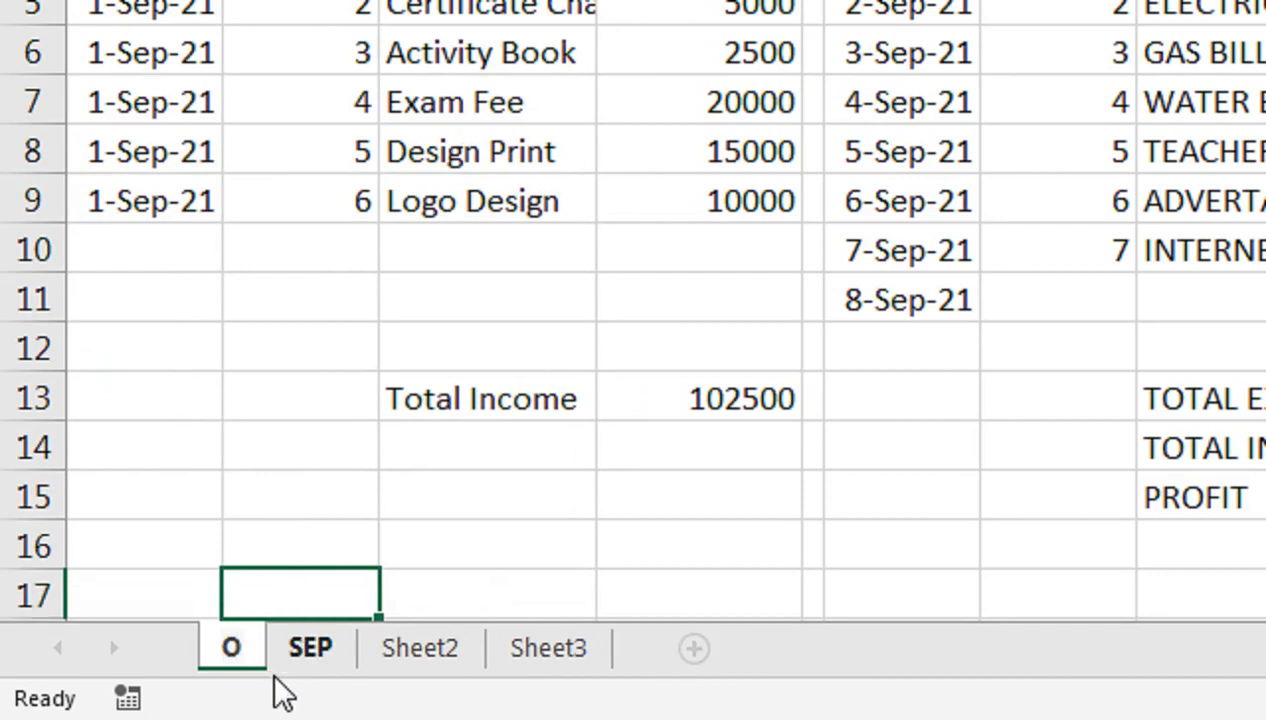
text(CT)
key(Return)
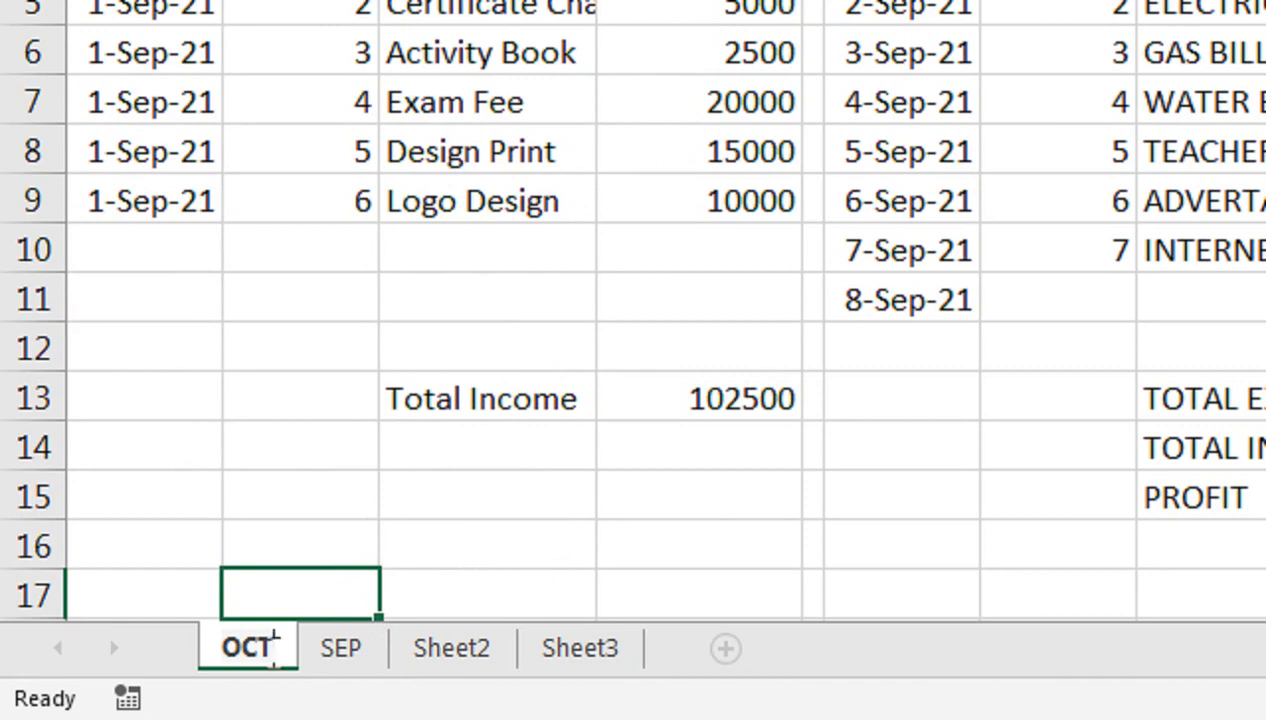
click(297, 562)
- Create a copy of the OCT worksheet in Book1, placed before OCT
right_click(251, 668)
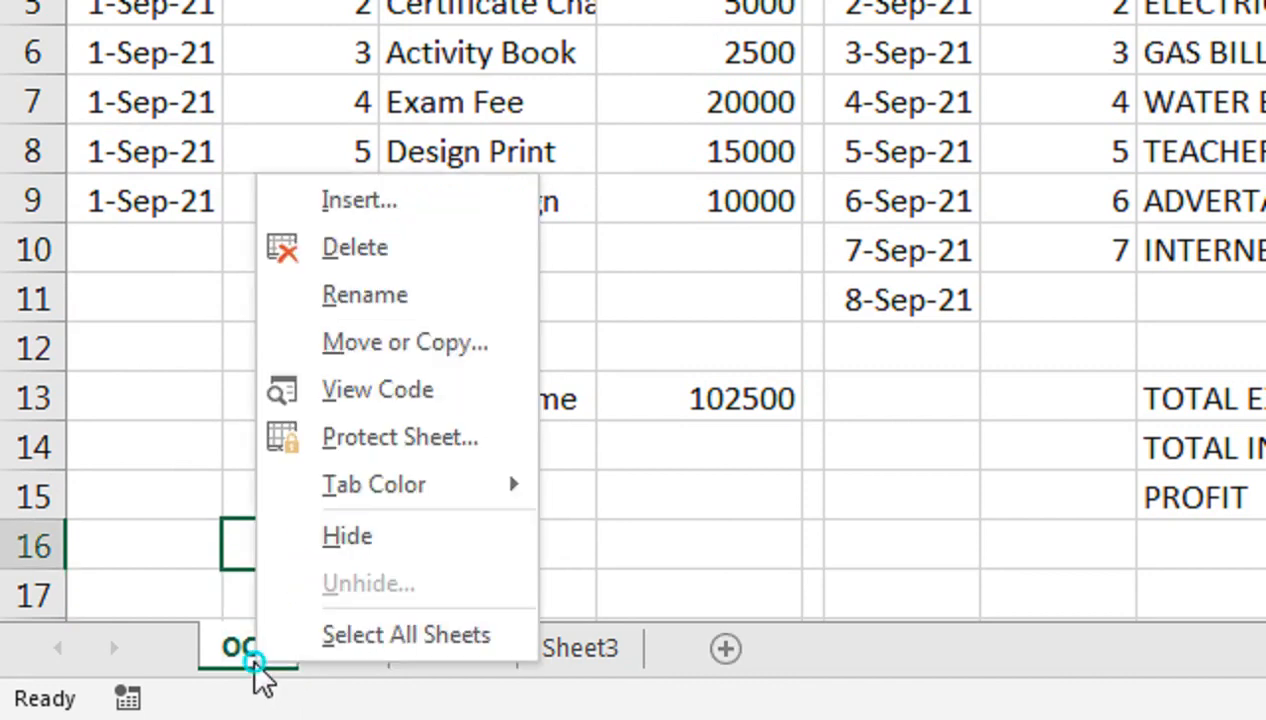
click(278, 342)
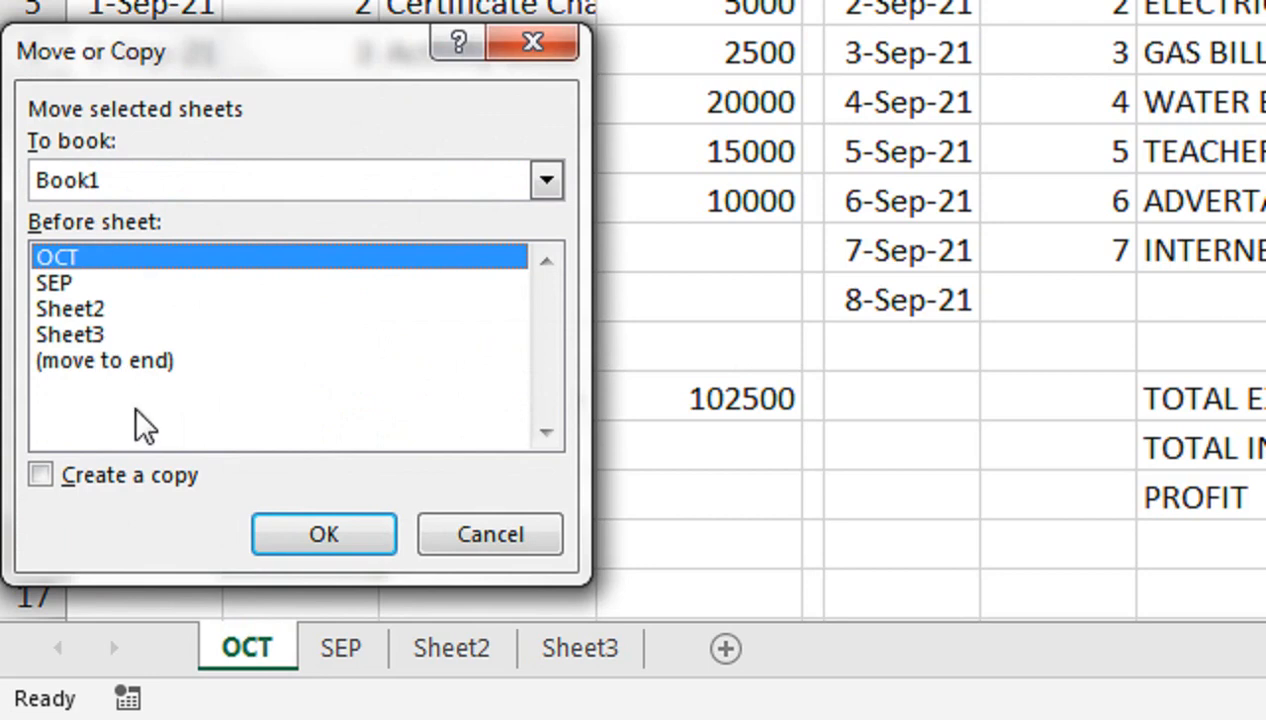
click(150, 480)
click(272, 530)
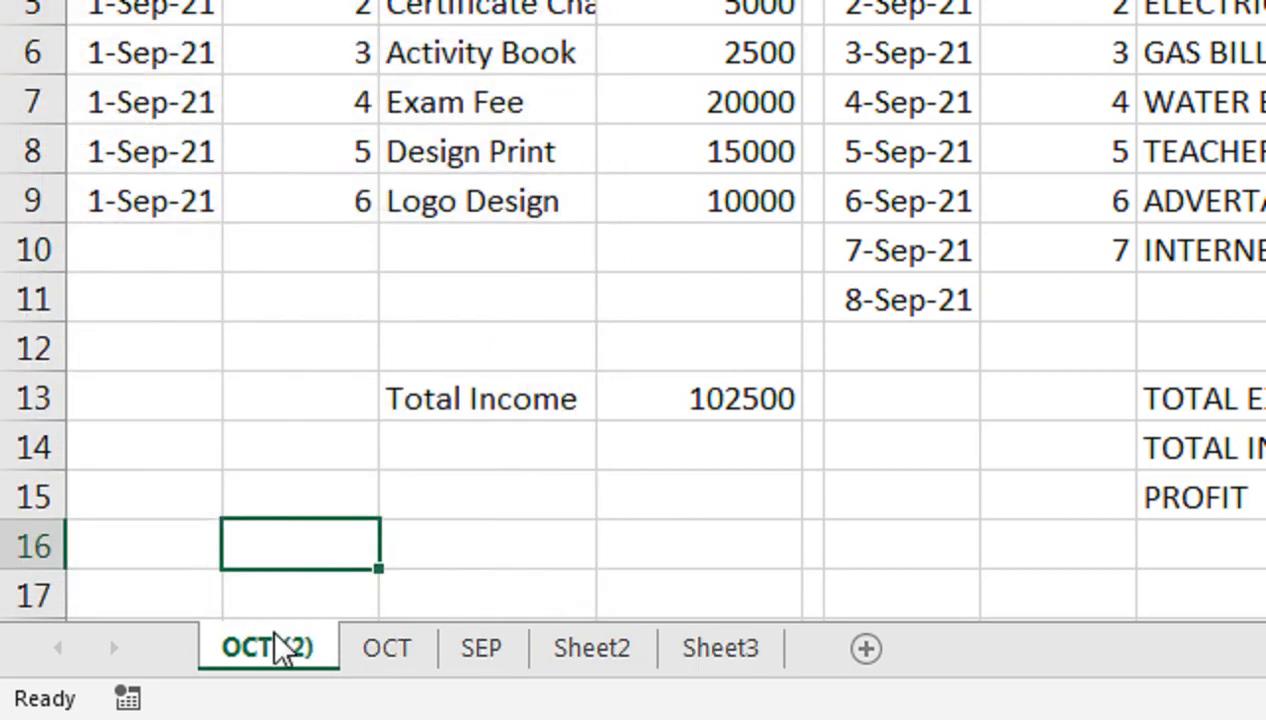
- Rename the copied OCT (2) worksheet as NOV
double_click(276, 650)
text(NOV)
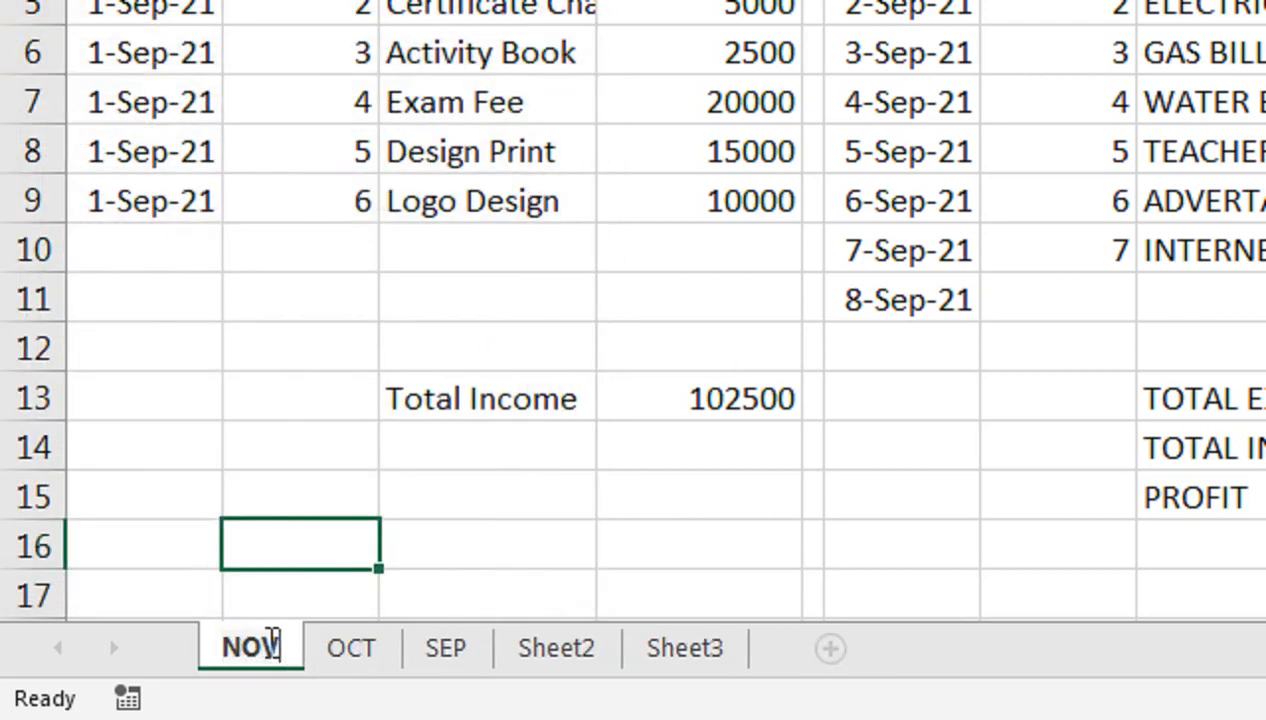
click(192, 430)
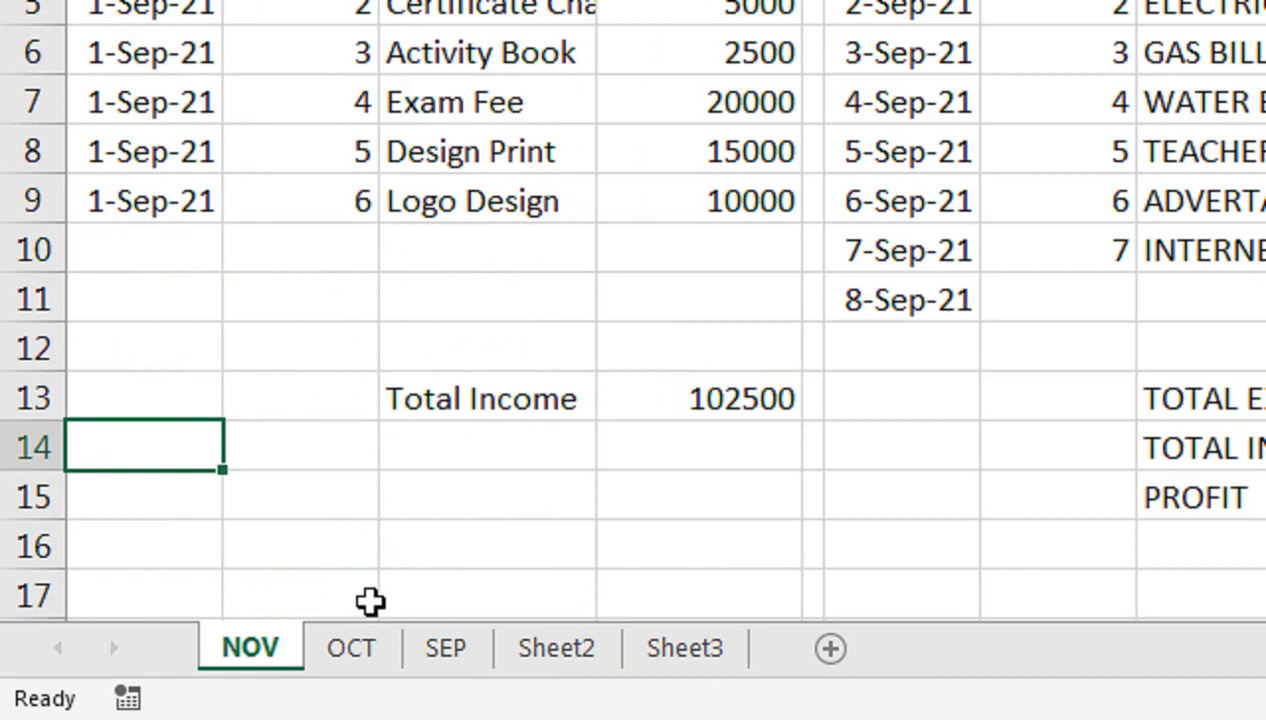
- Rename the empty Sheet2 worksheet as REPORT
click(531, 651)
double_click(537, 652)
text(REPORT)
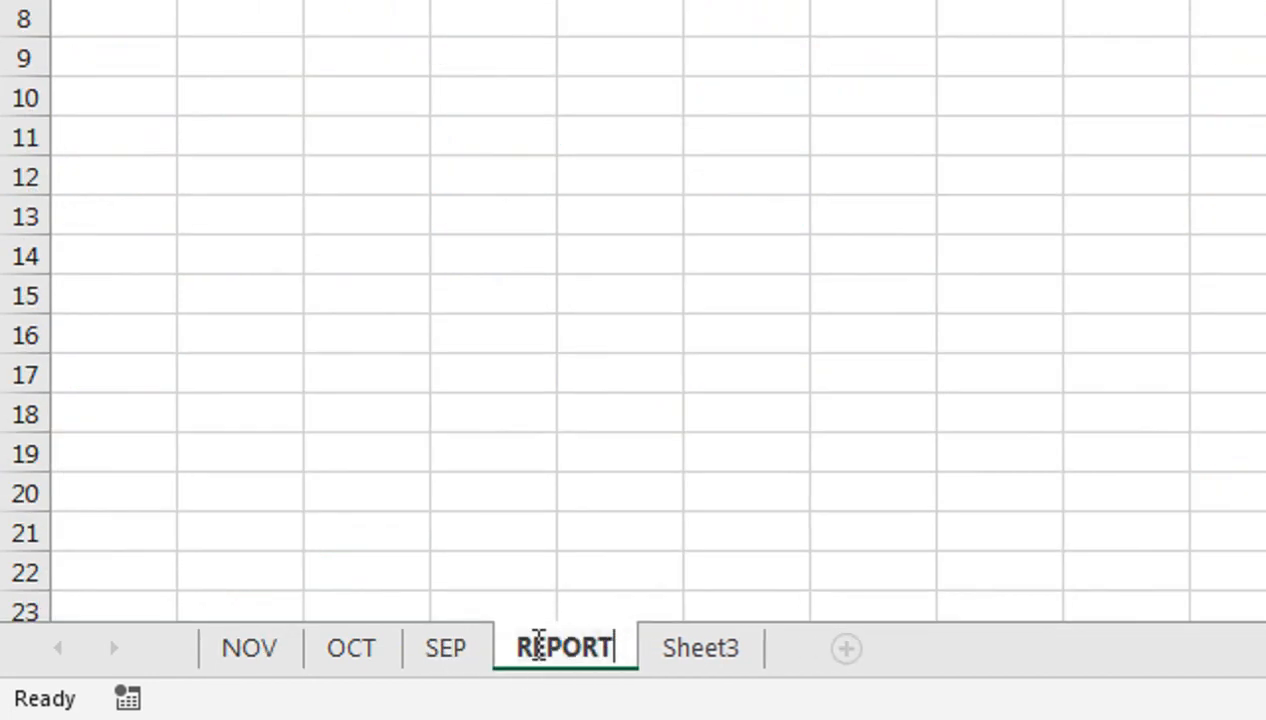
click(514, 596)
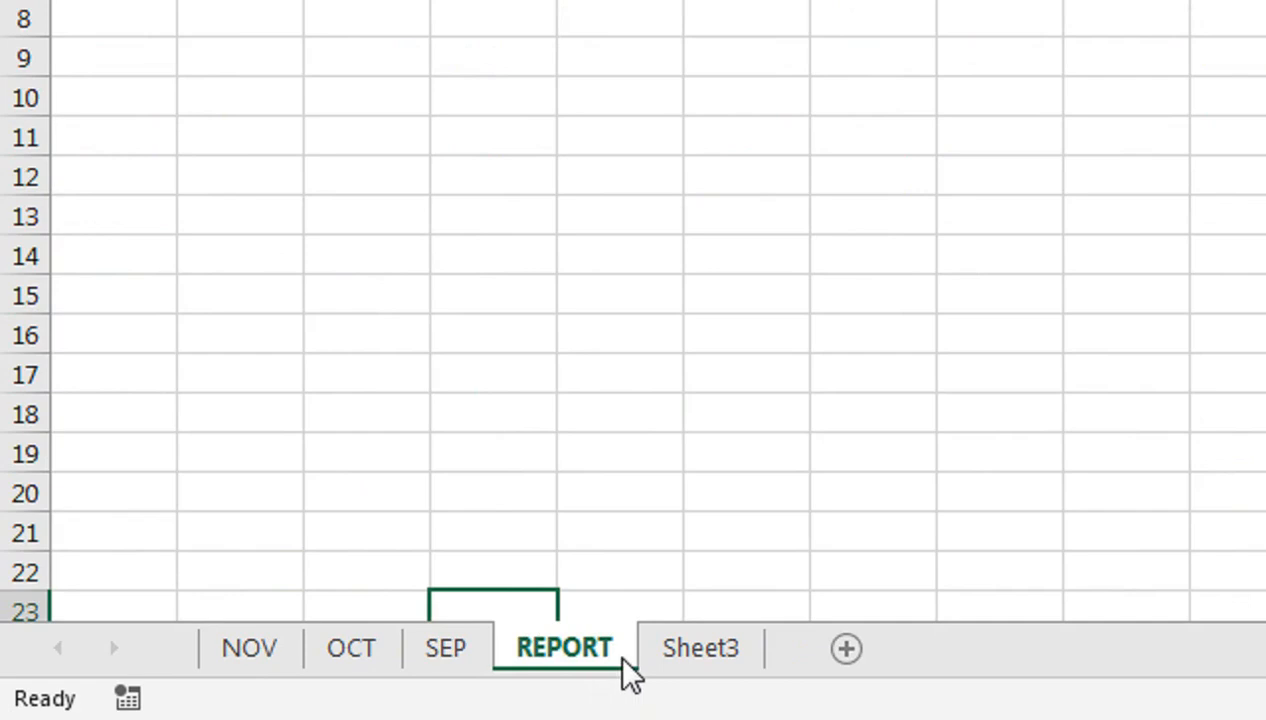
- On the NOV sheet, set the income amounts to 100000 for Admission Fee, 15000 for the certificate item and 40000 for Exam Fee
click(470, 672)
click(345, 665)
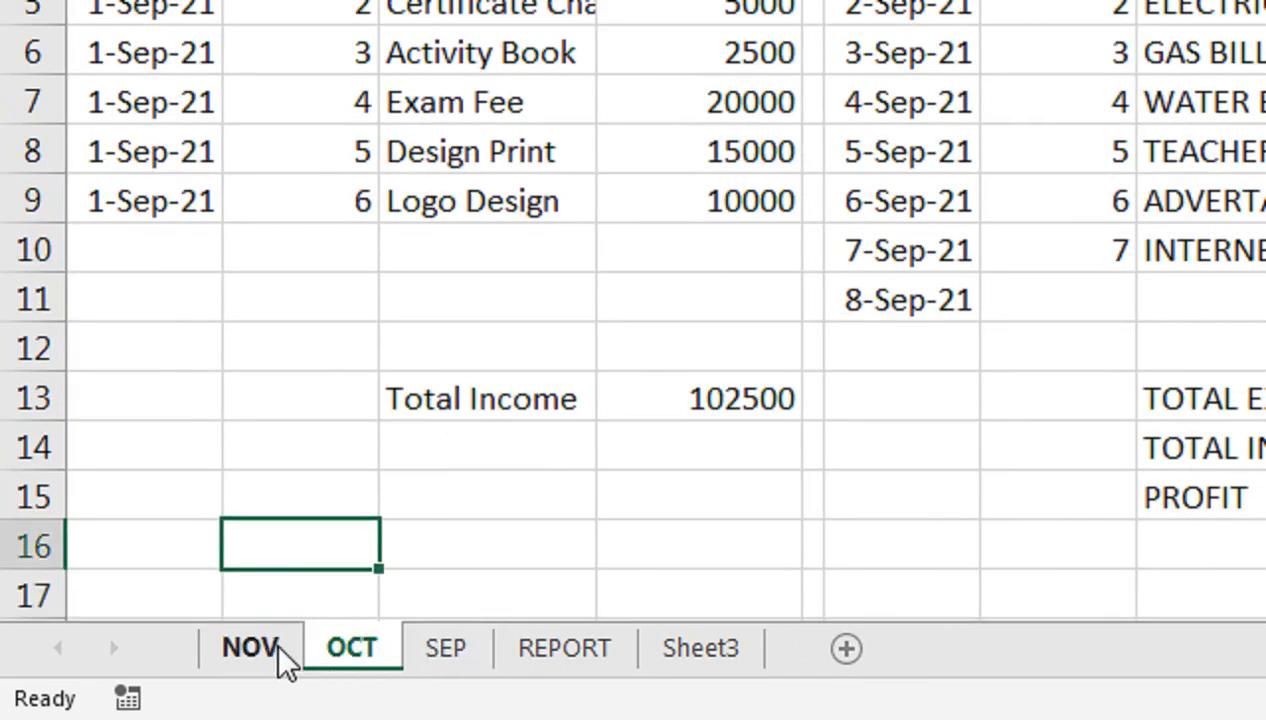
click(280, 648)
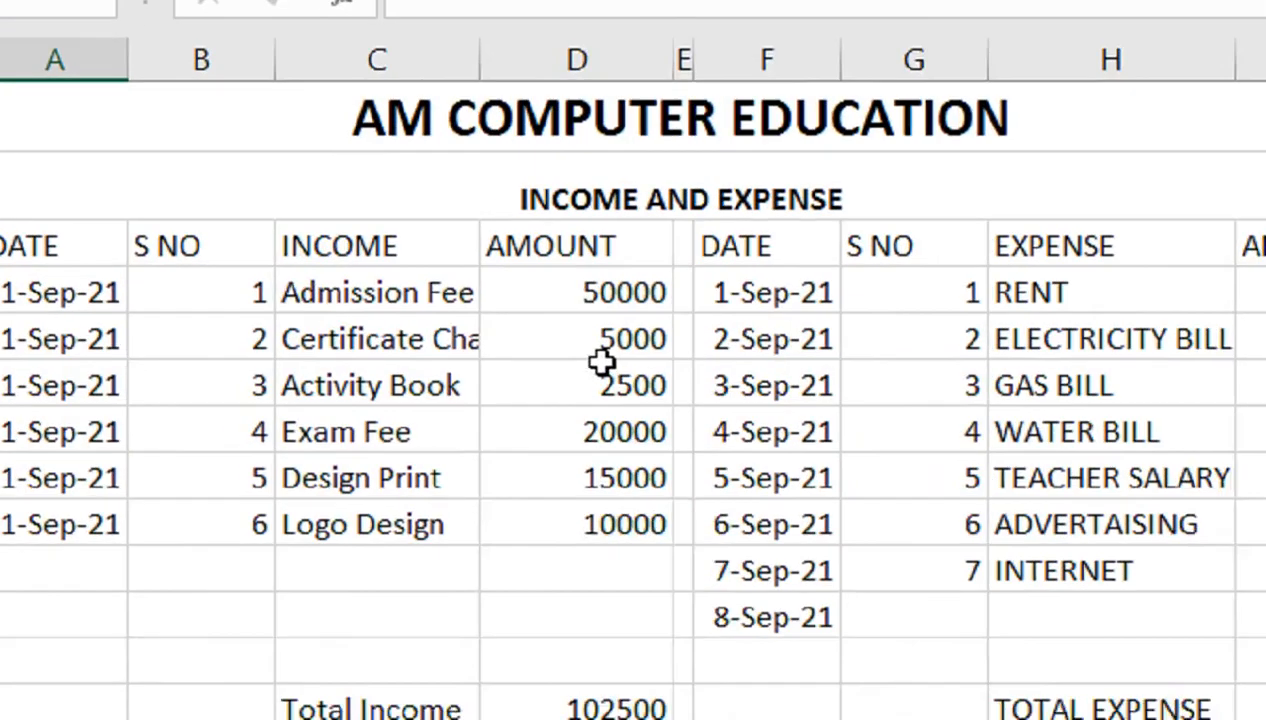
click(356, 312)
click(359, 340)
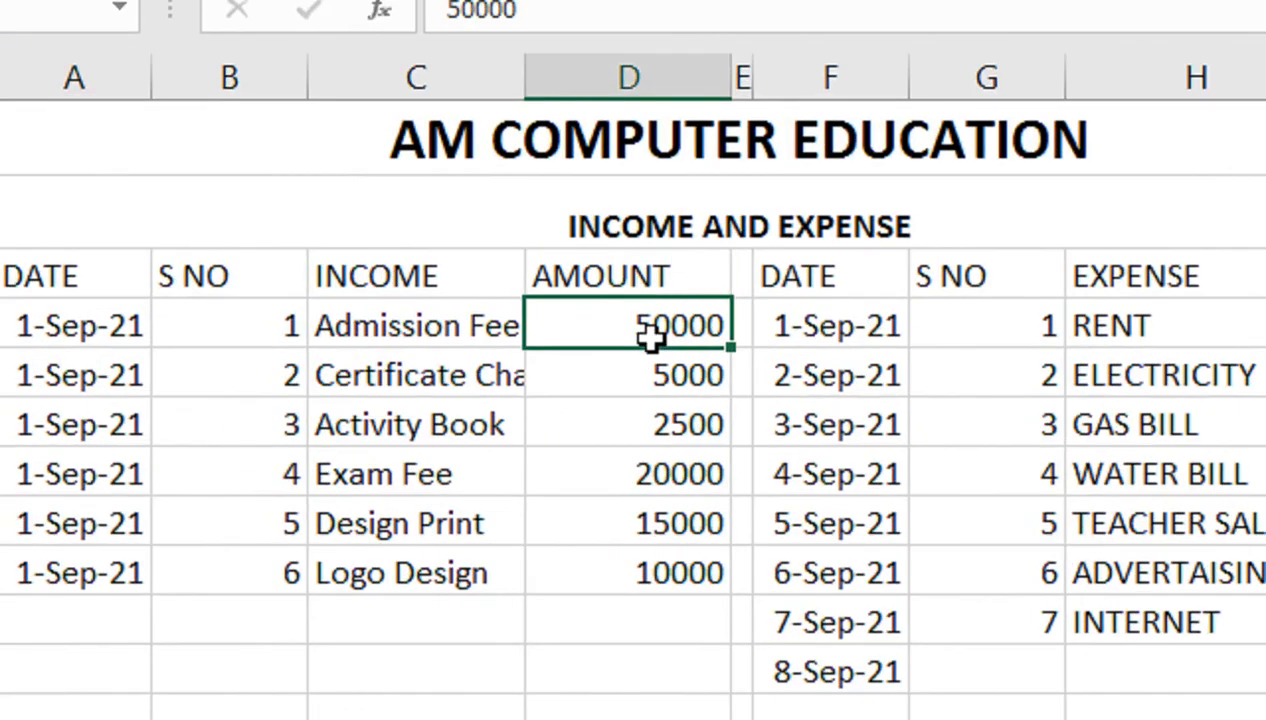
text(100000)
key(Return)
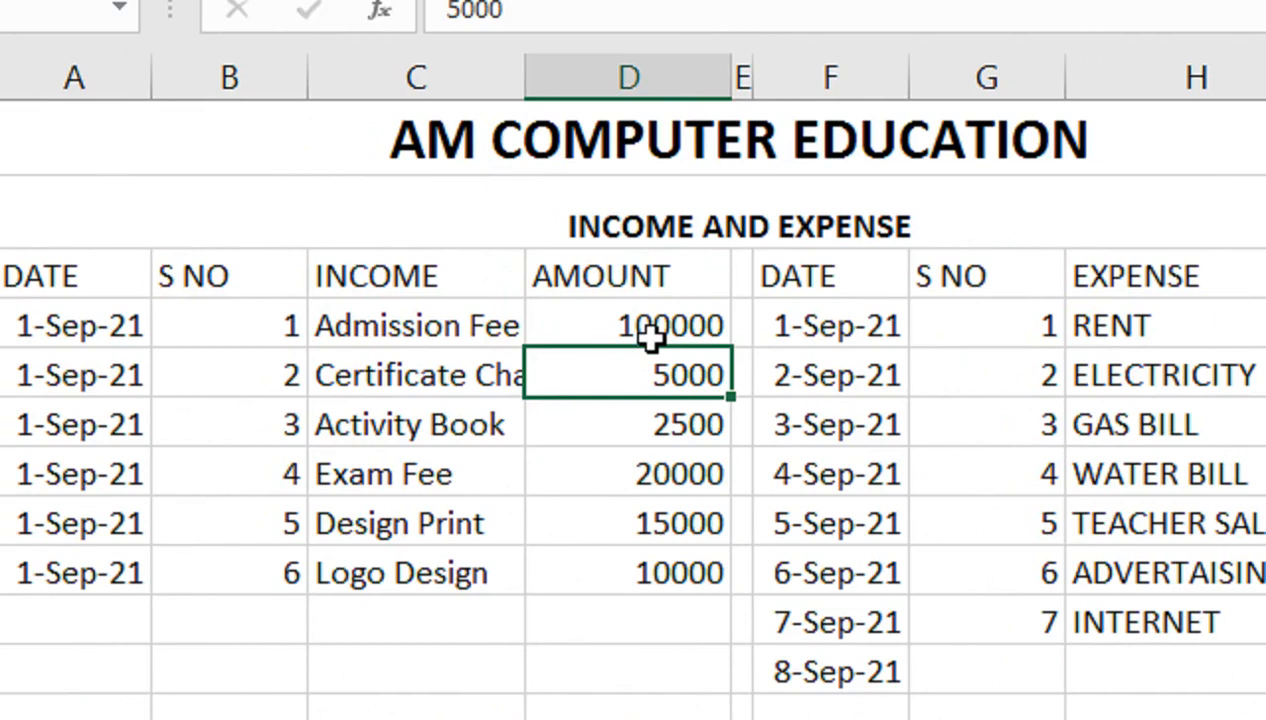
text(15000)
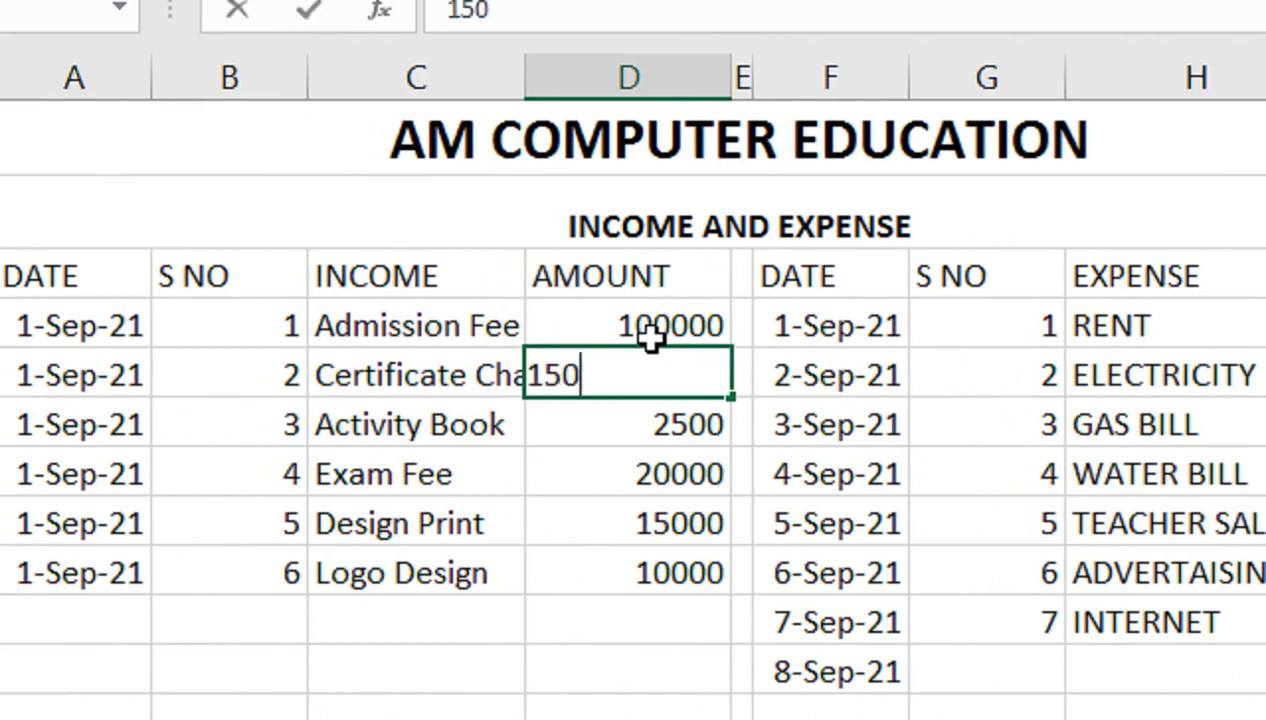
key(Return)
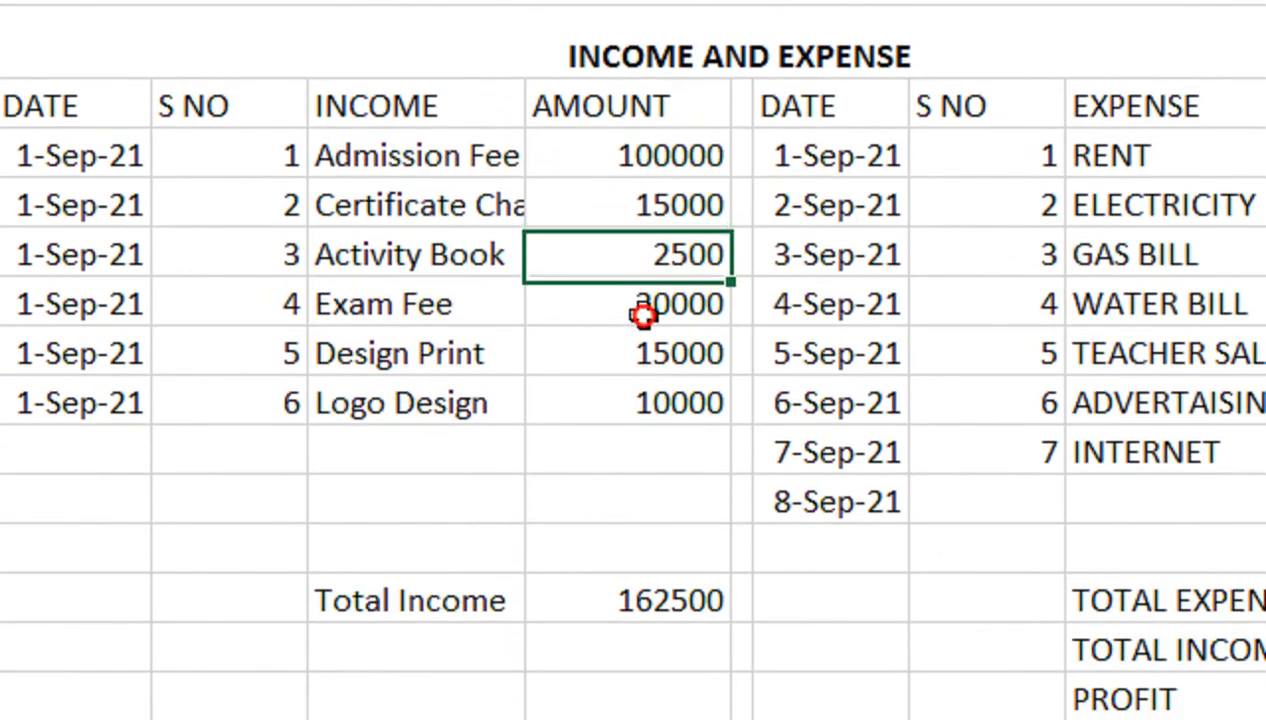
click(643, 315)
text(40000)
key(Return)
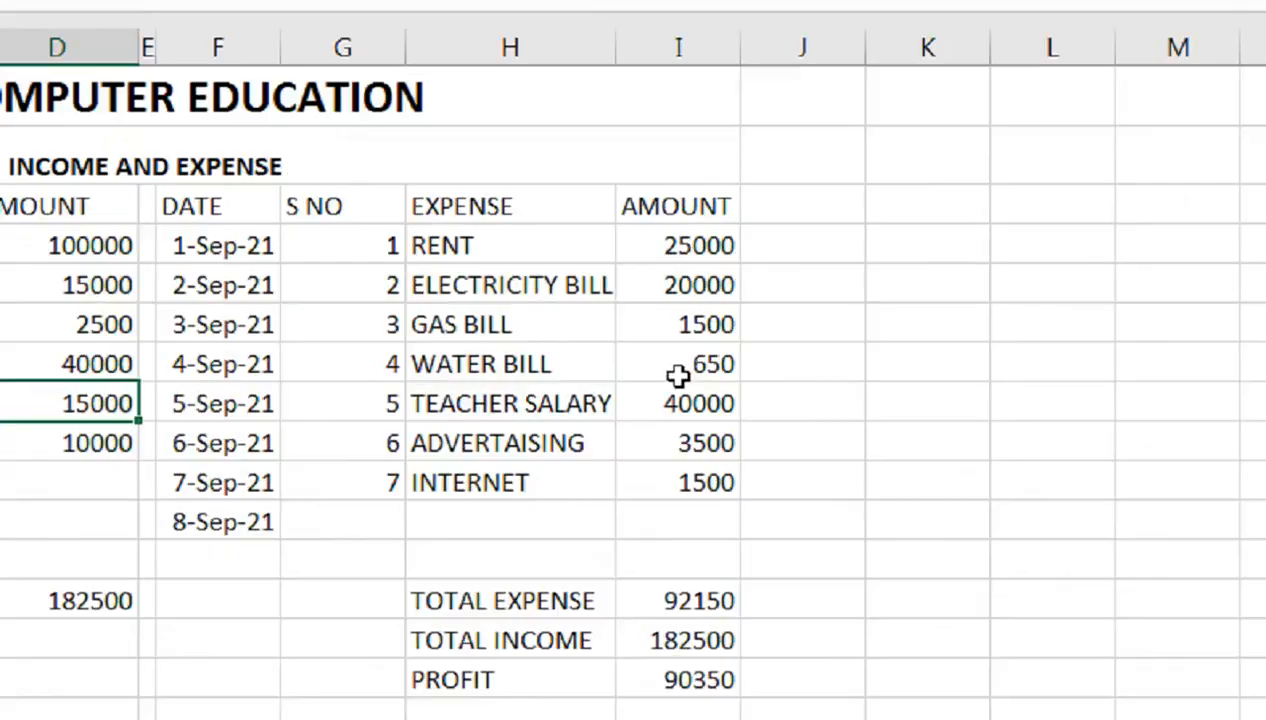
- Set the TEACHER SALARY expense on the NOV sheet to 100000
click(1265, 150)
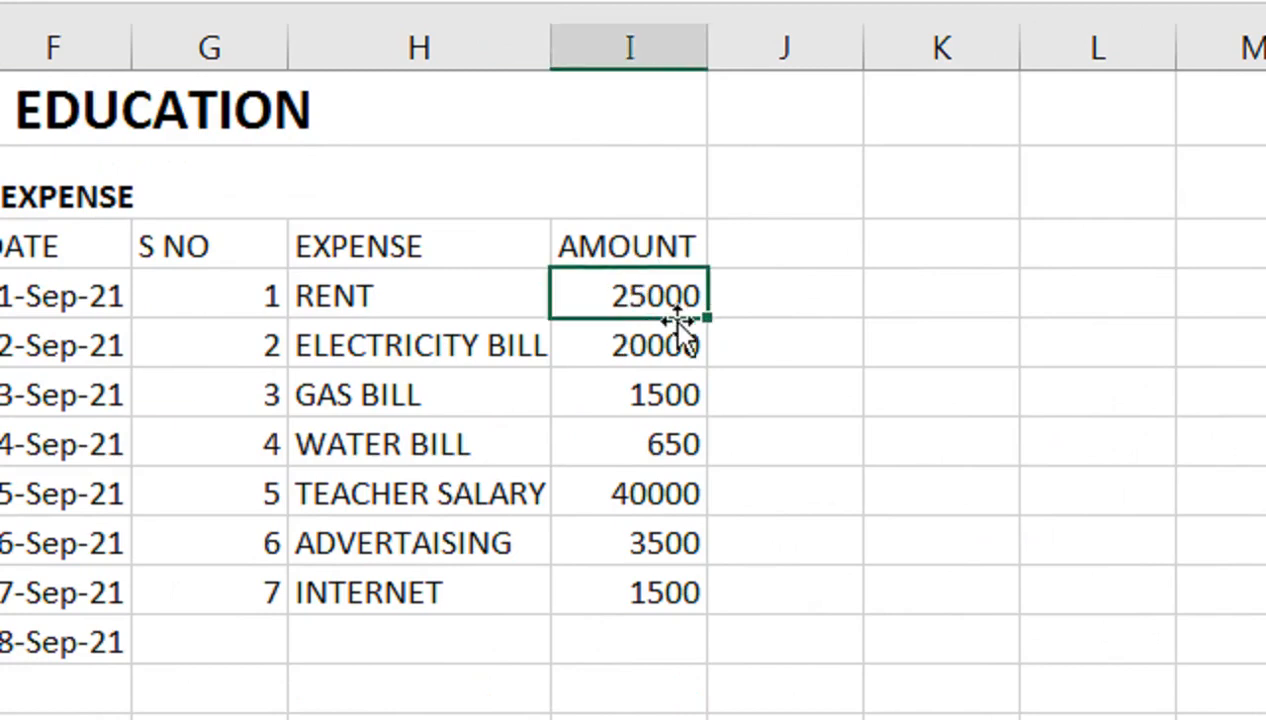
key(Down)
key(Down)
key(Down)
key(Down)
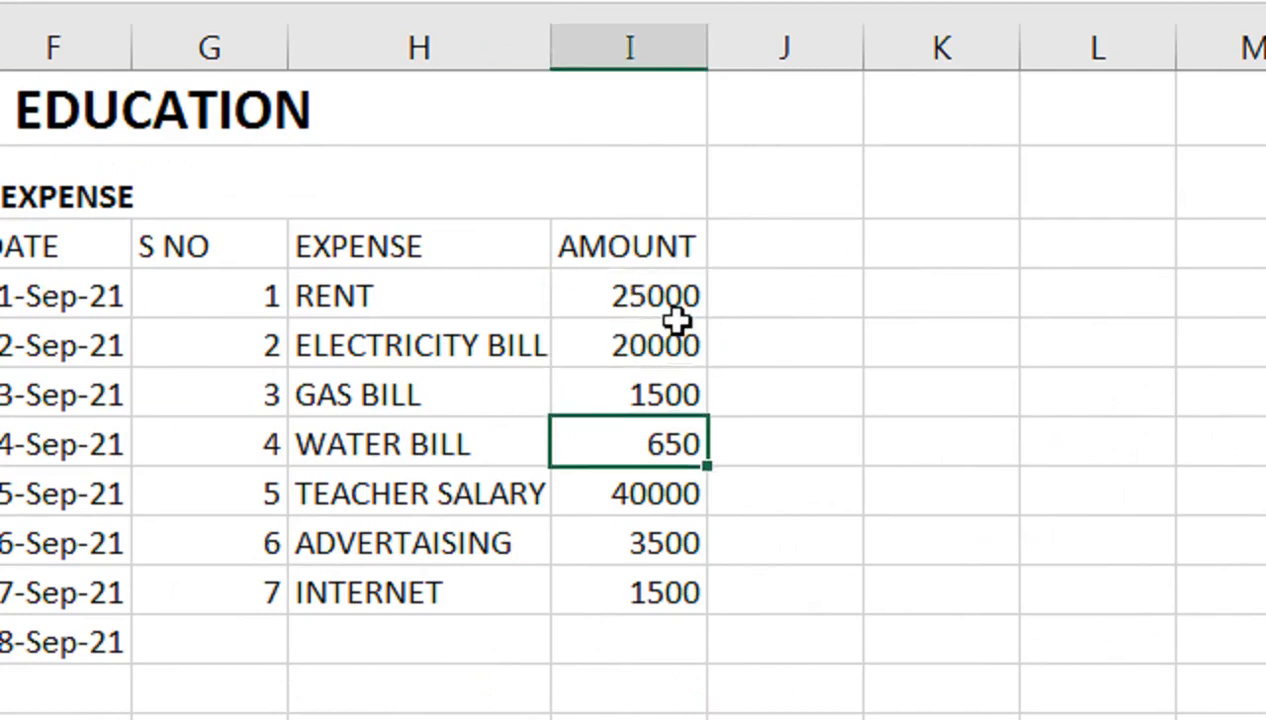
text(100000)
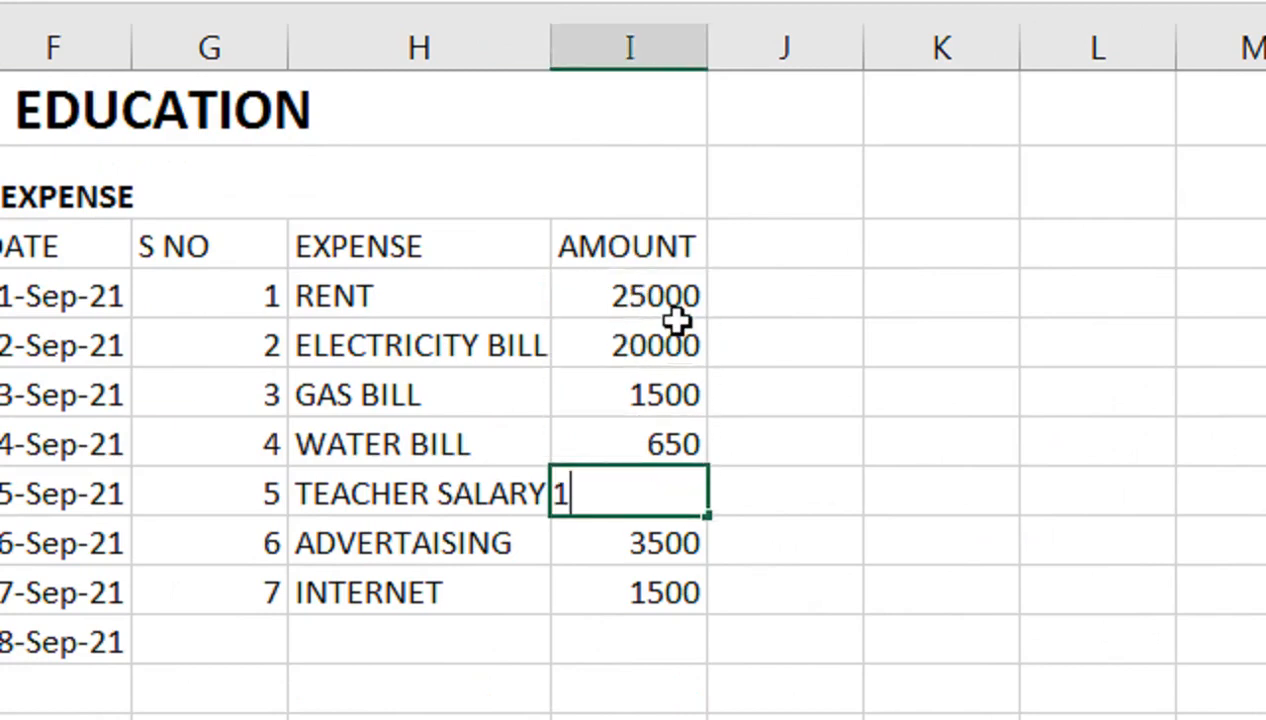
key(Return)
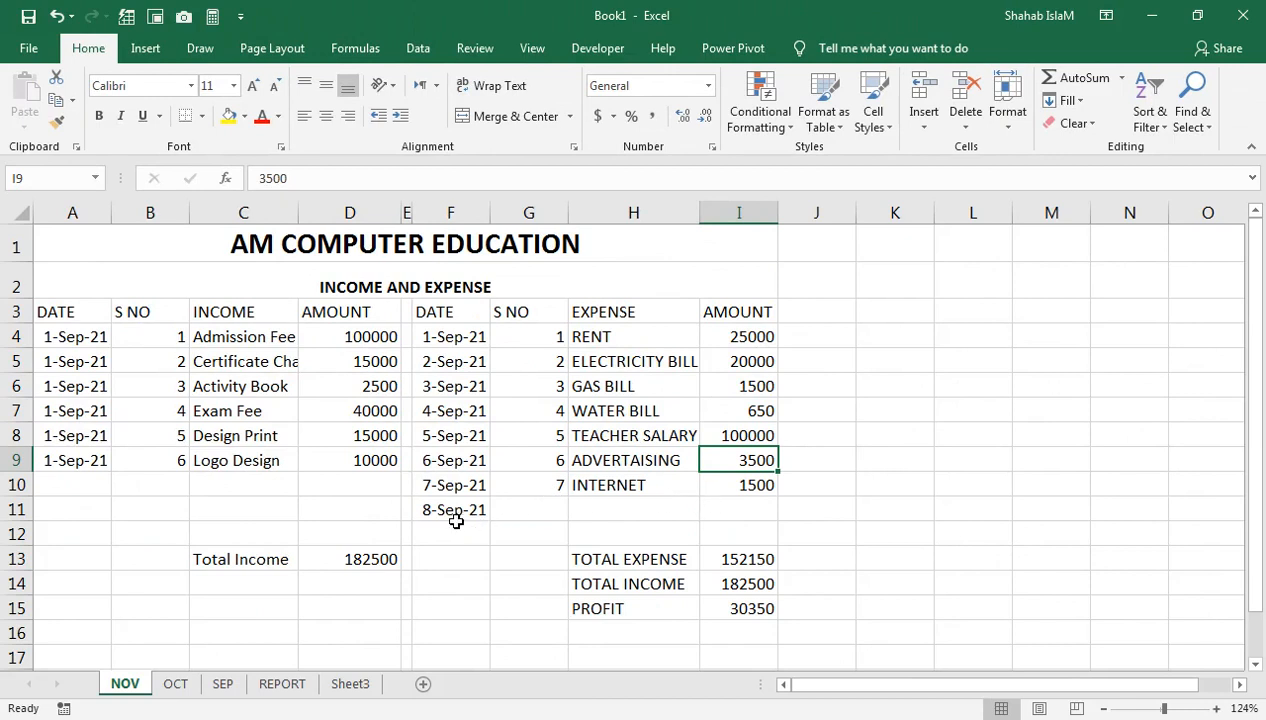
- On the OCT sheet, set the Admission Fee income to 70000 and the certificate income to 8000
click(190, 690)
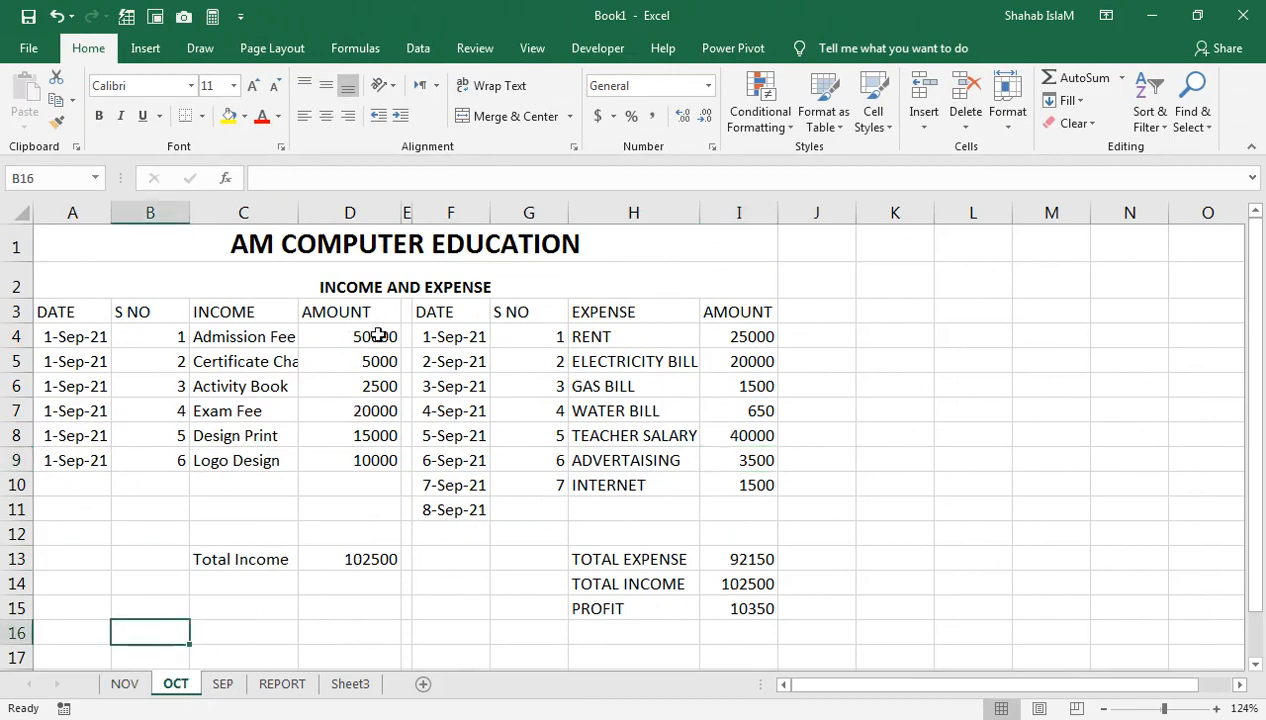
click(318, 342)
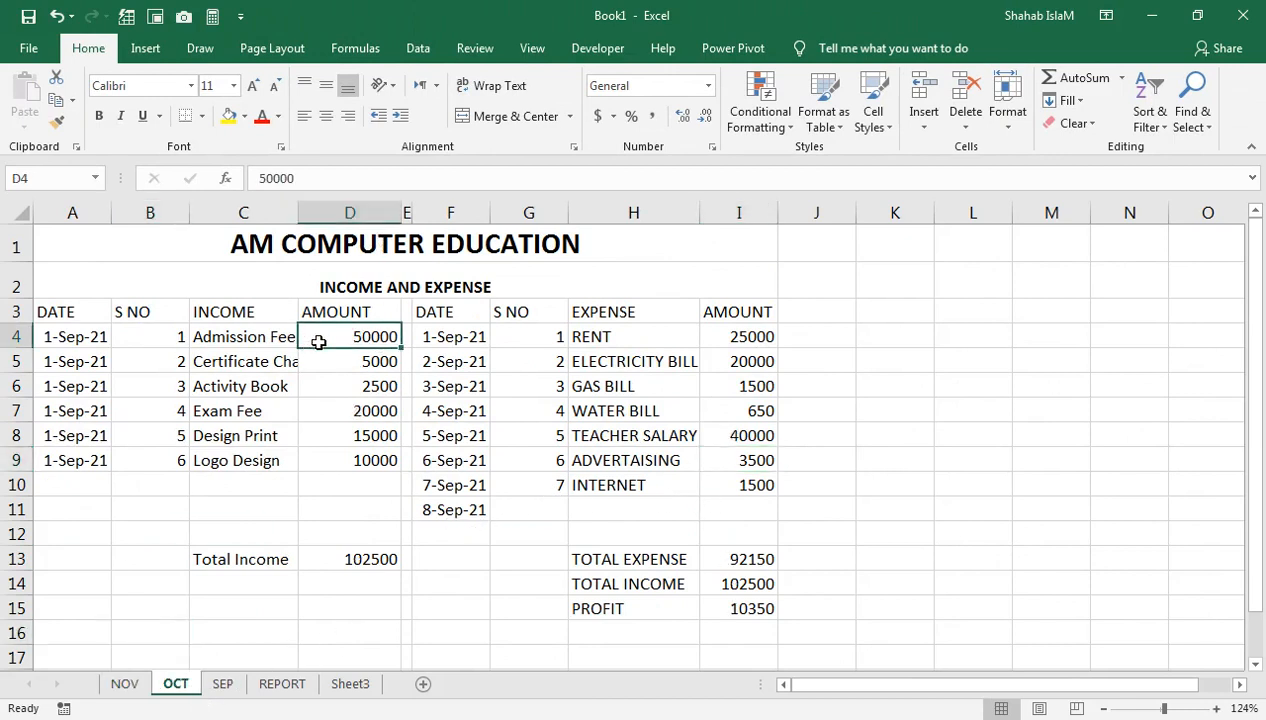
text(7000)
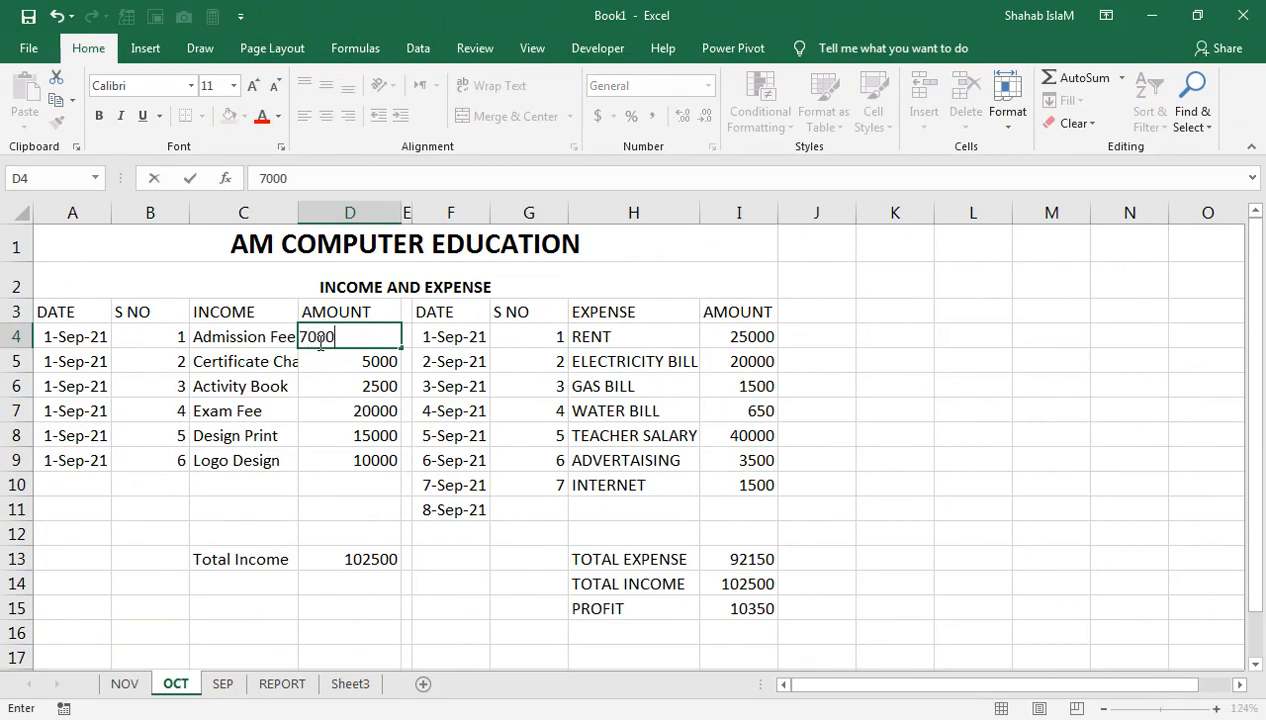
text(0)
key(Return)
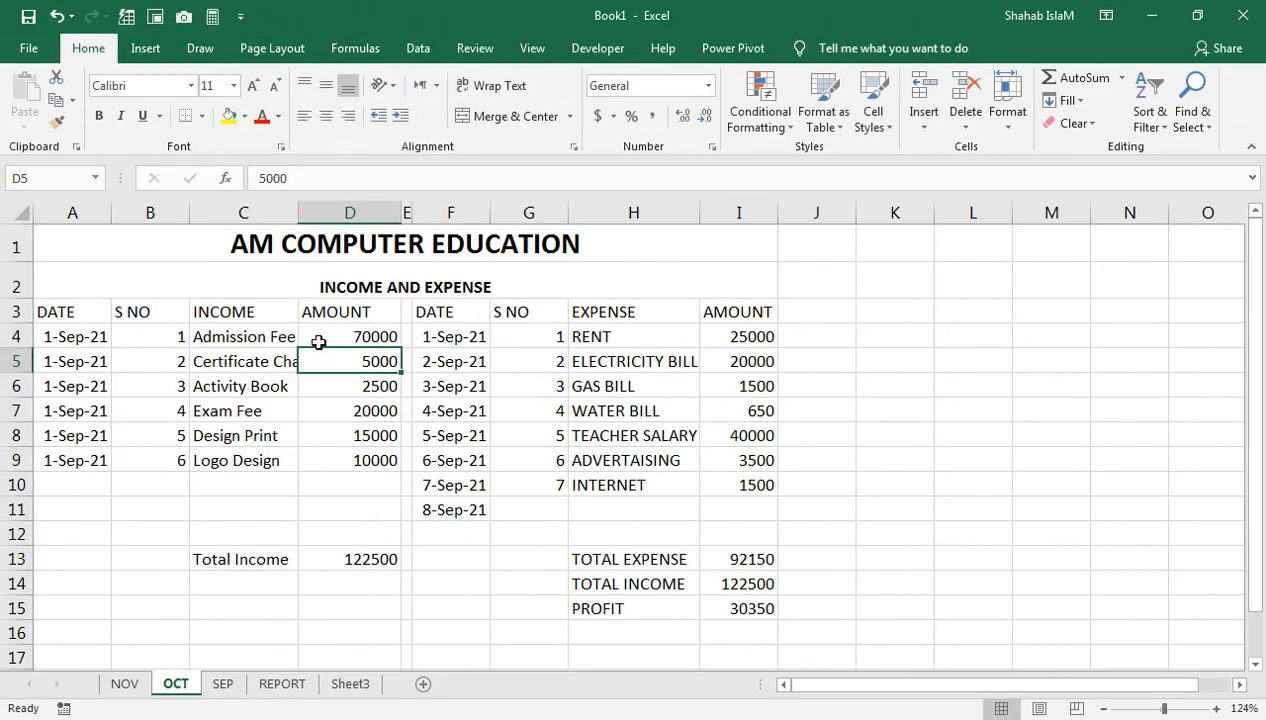
text(58)
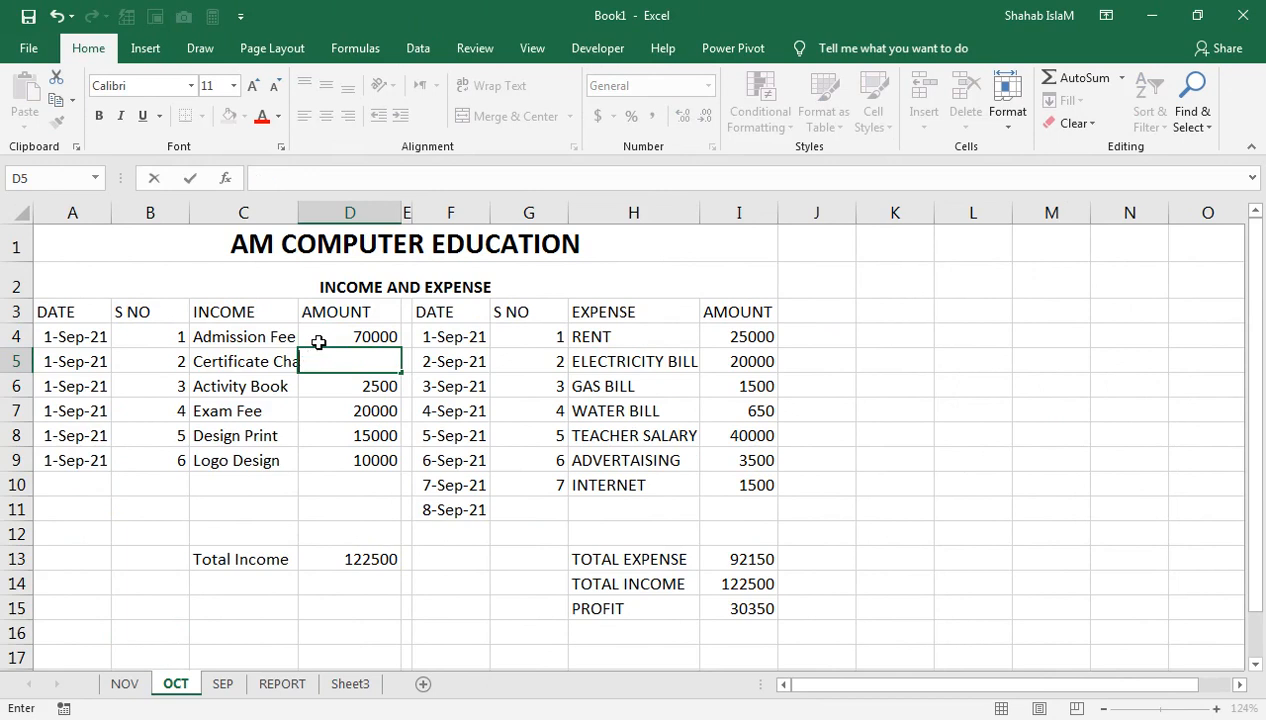
text(000)
key(Return)
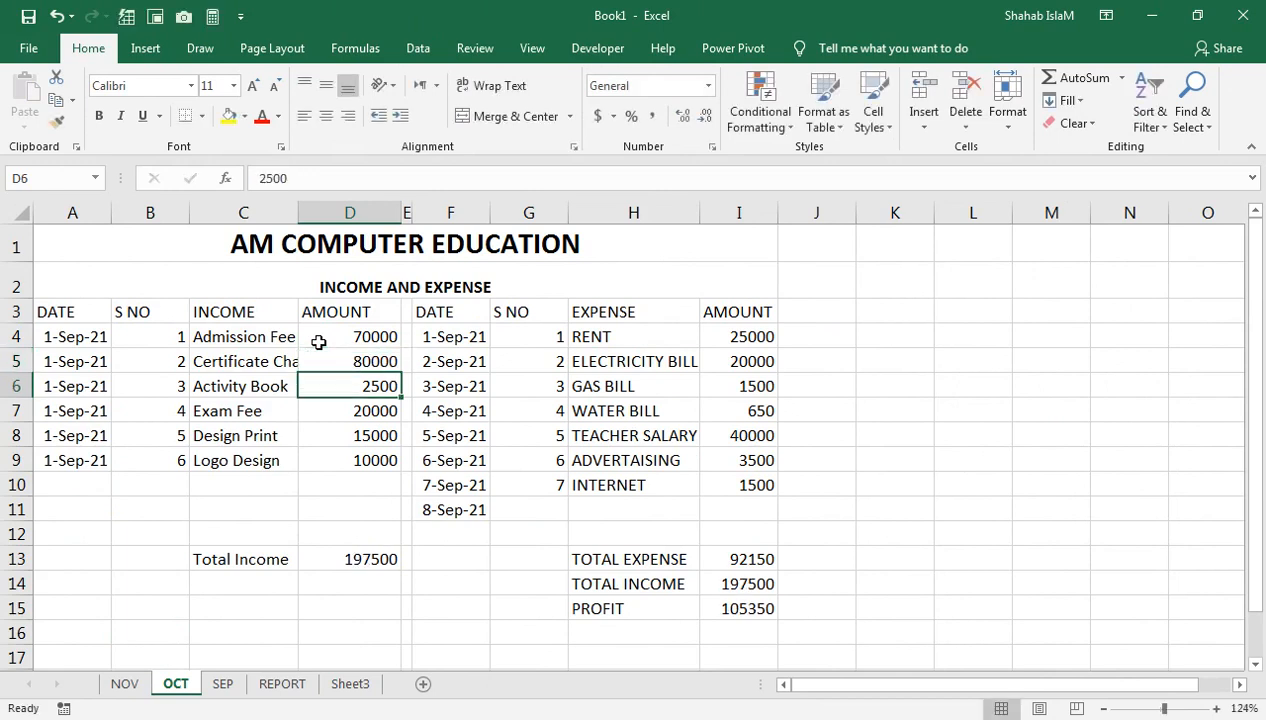
key(Up)
key(F2)
key(BackSpace)
key(Return)
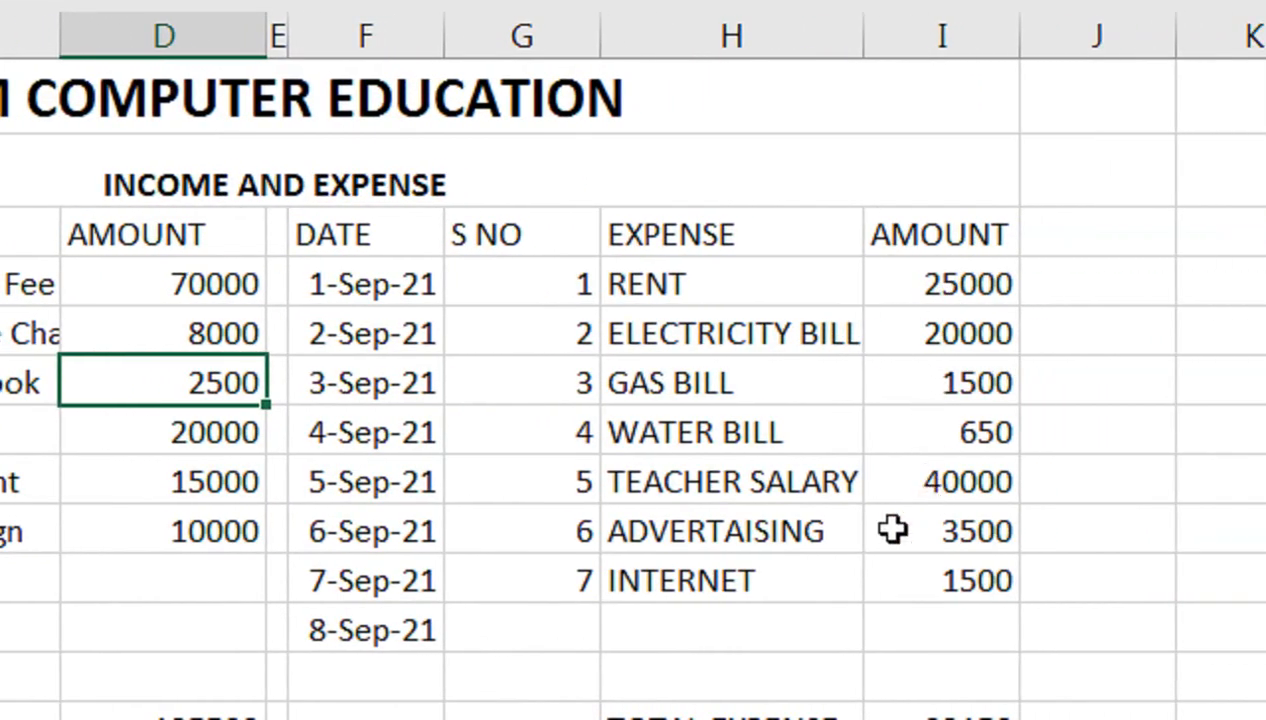
- Set the OCT sheet's ADVERTAISING expense to 2500 and its ELECTRICITY BILL expense to 16500
click(936, 527)
text(50)
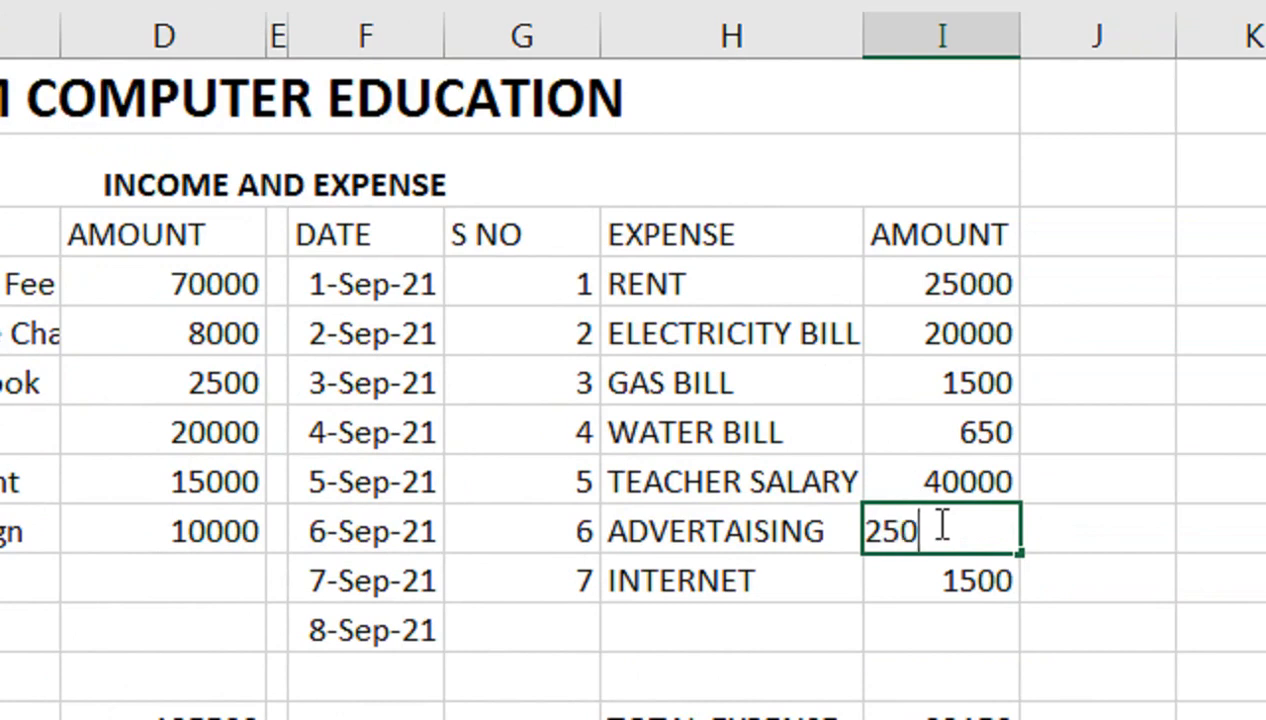
key(Return)
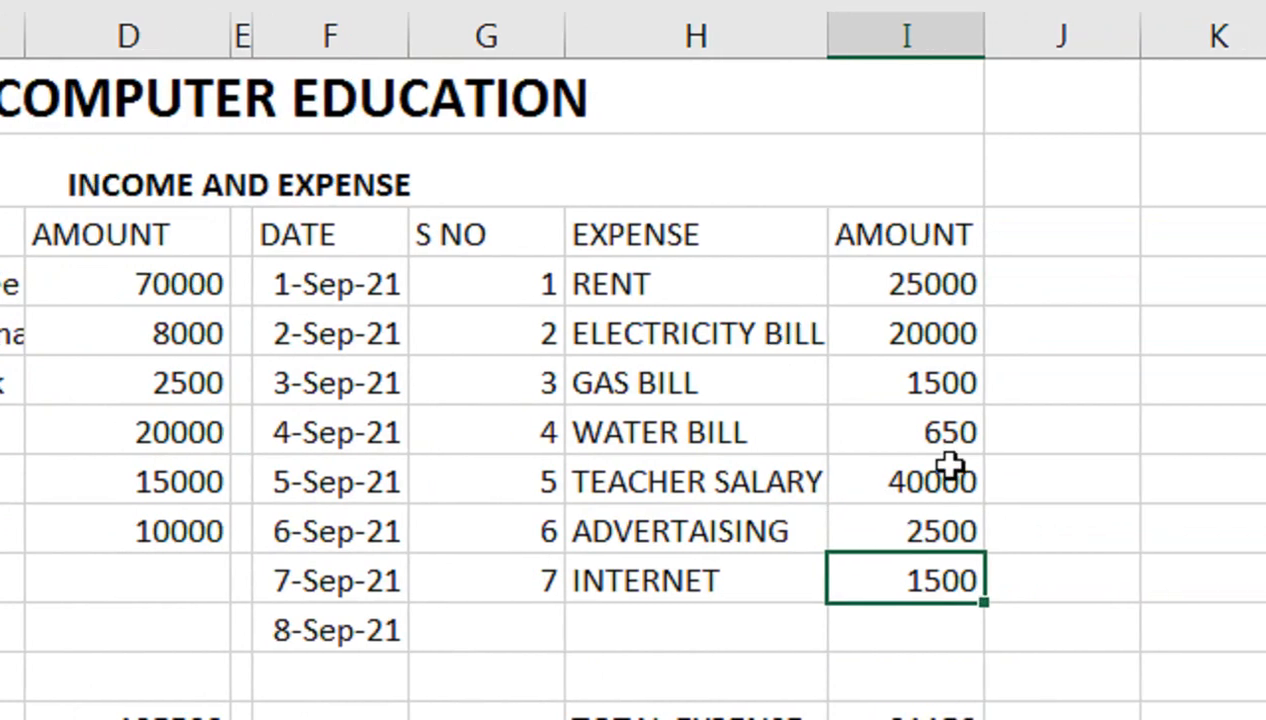
click(944, 340)
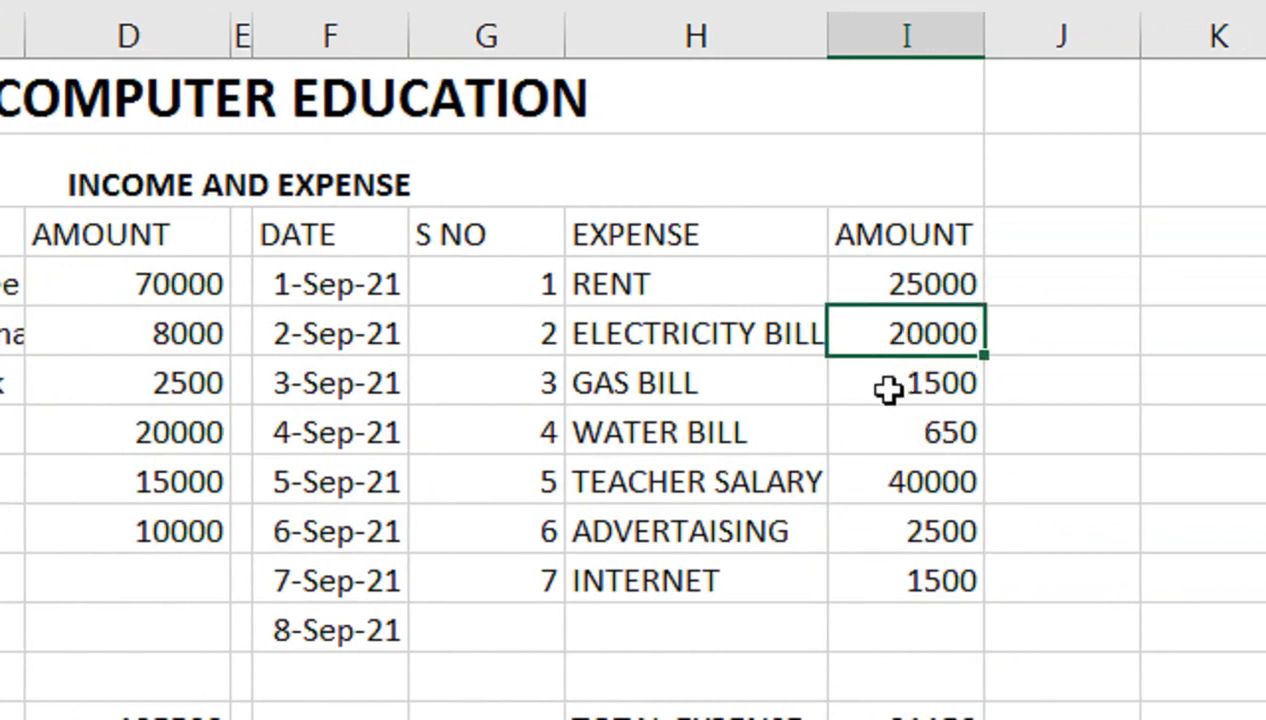
text(16500)
key(Return)
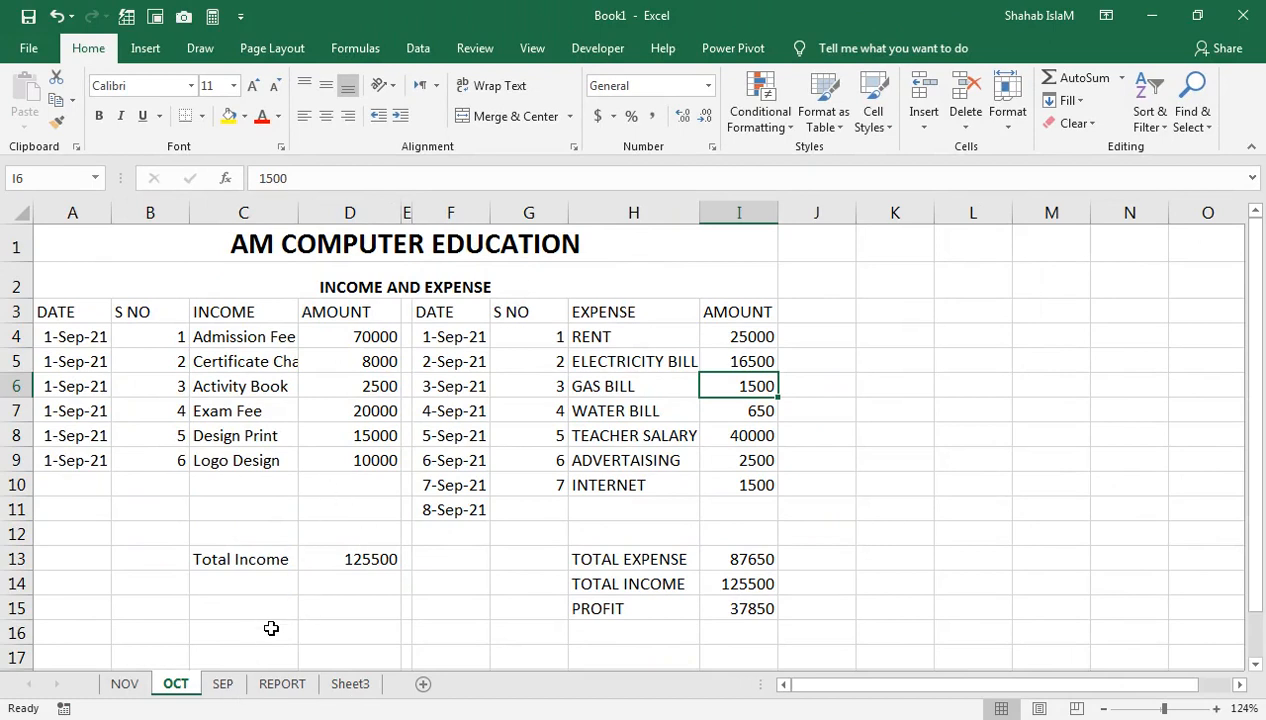
- Review the totals and profit on the SEP, OCT and NOV sheets, ending on the empty REPORT sheet
click(221, 685)
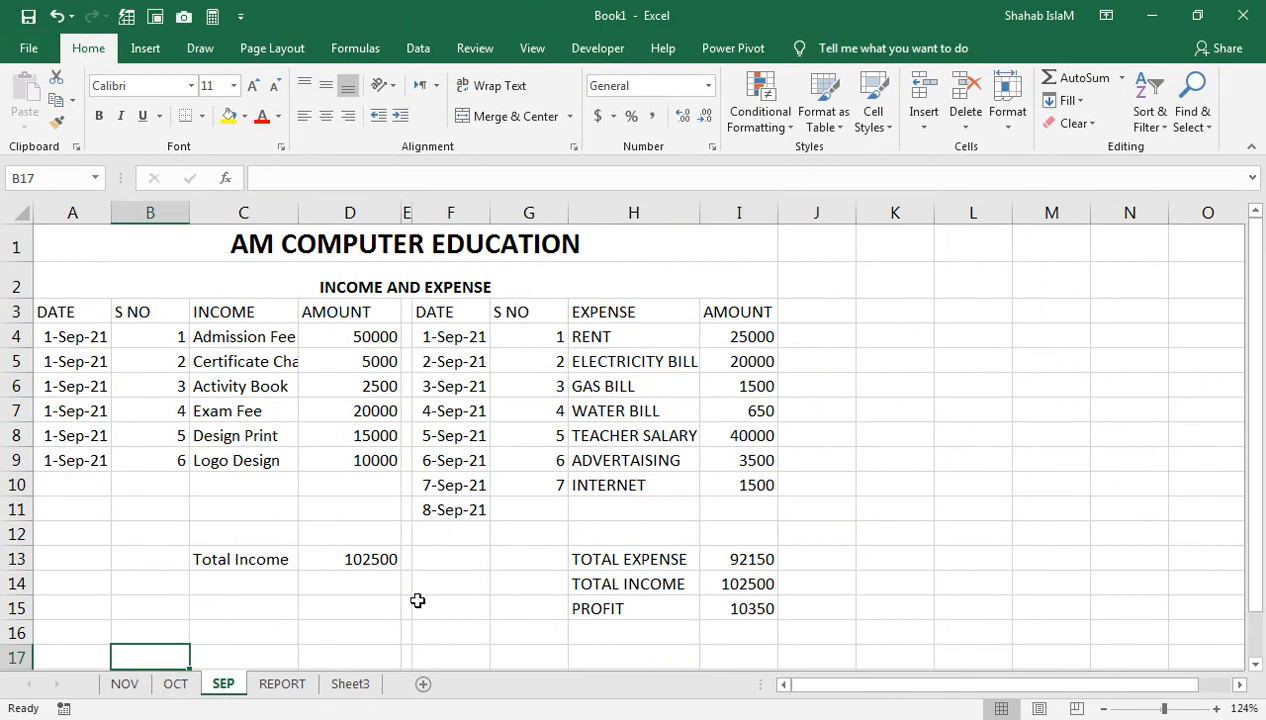
click(163, 688)
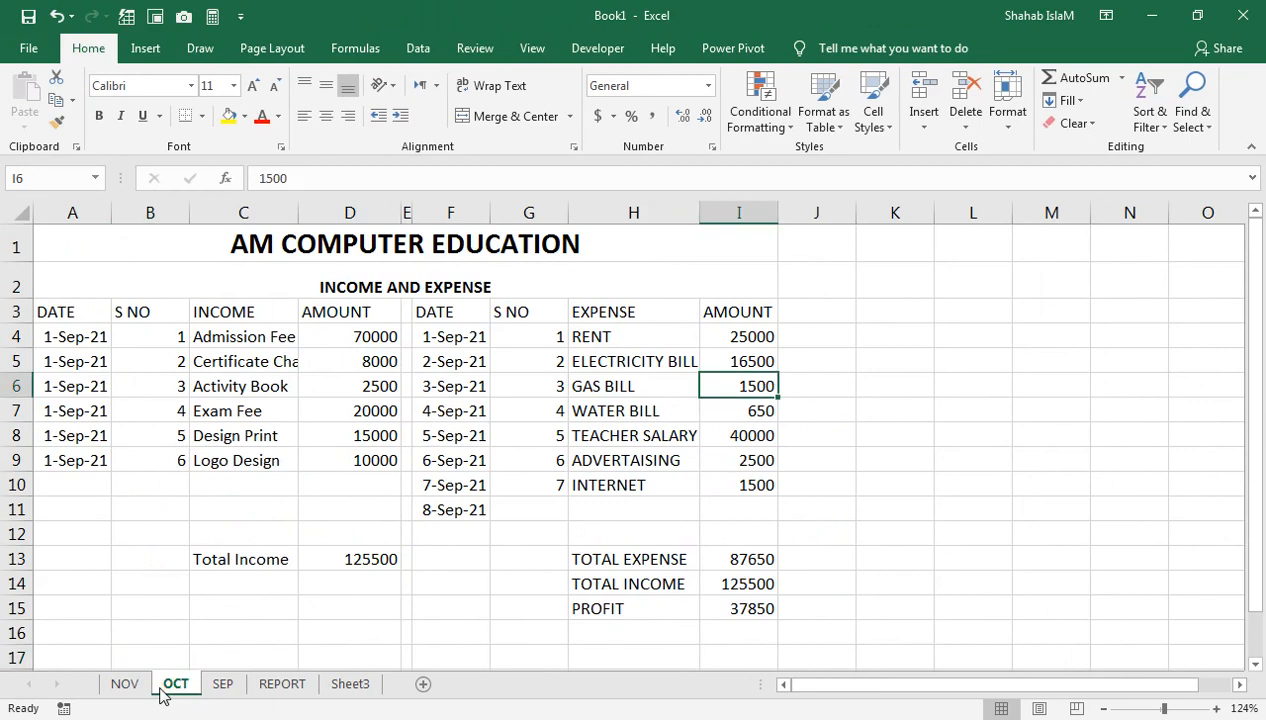
click(130, 684)
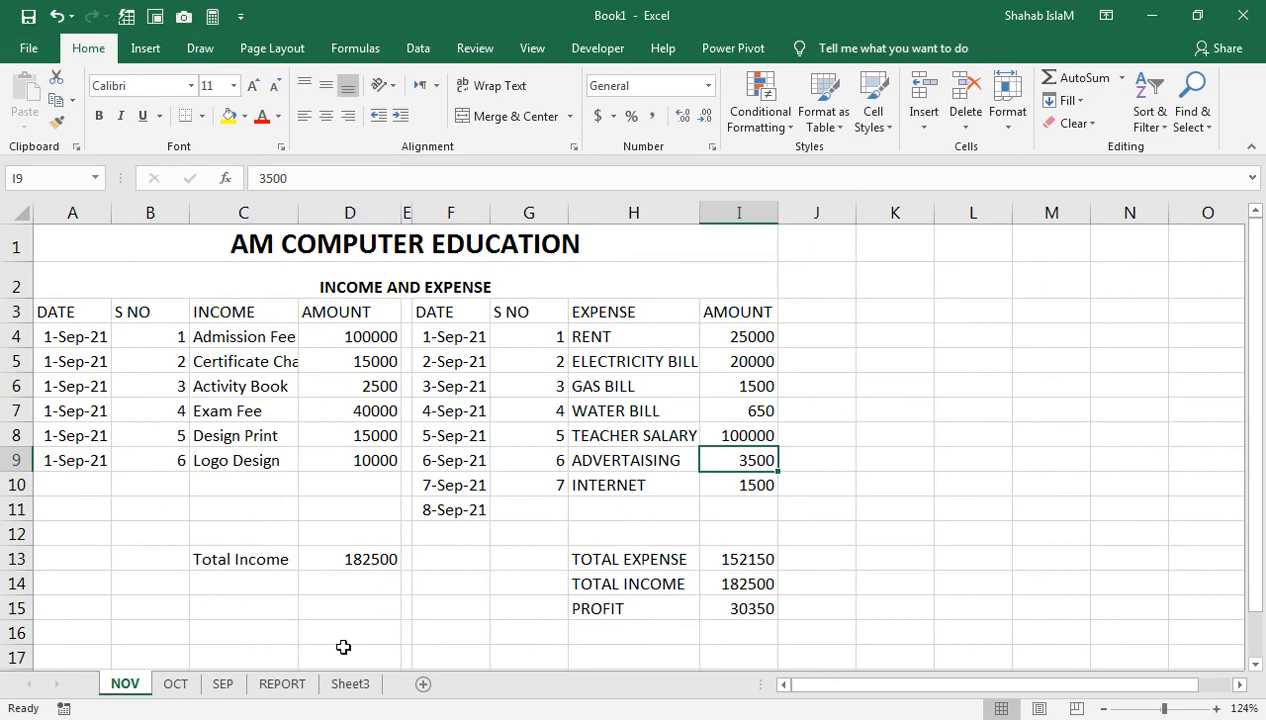
click(270, 684)
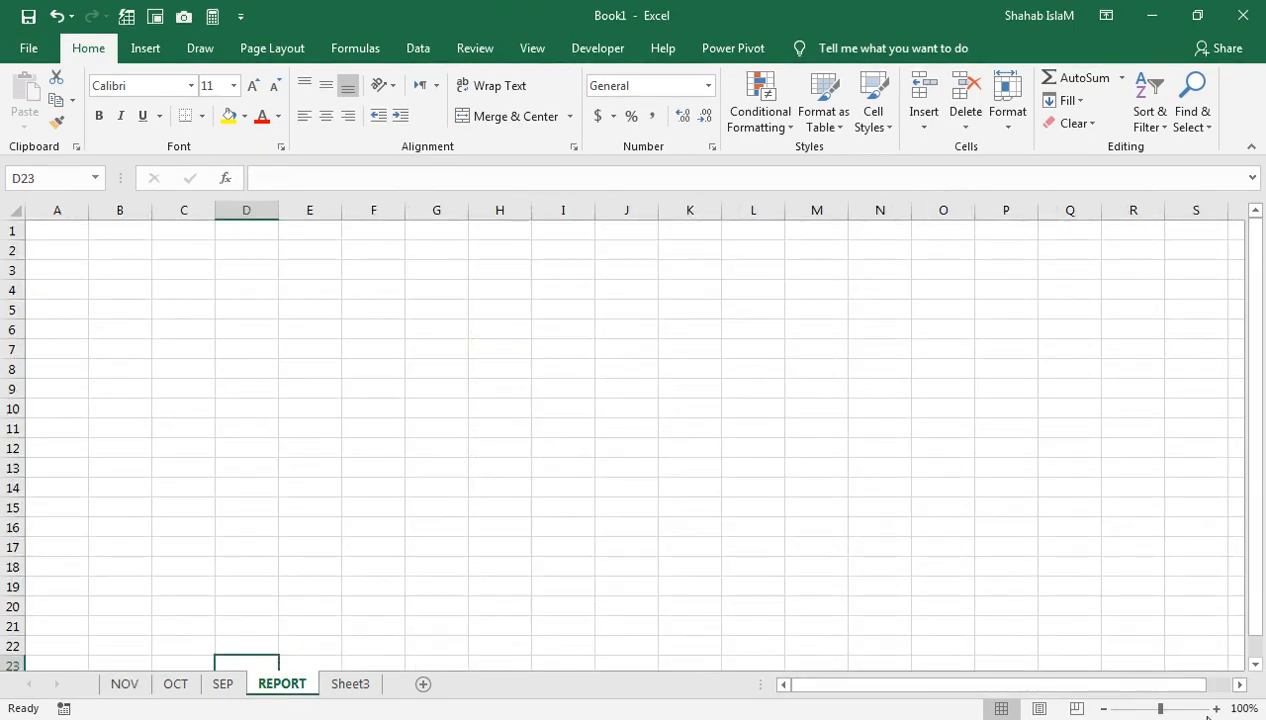
- Enter the heading LIST OF SHEET NAME in cell D17 of the REPORT sheet
click(1188, 709)
click(752, 298)
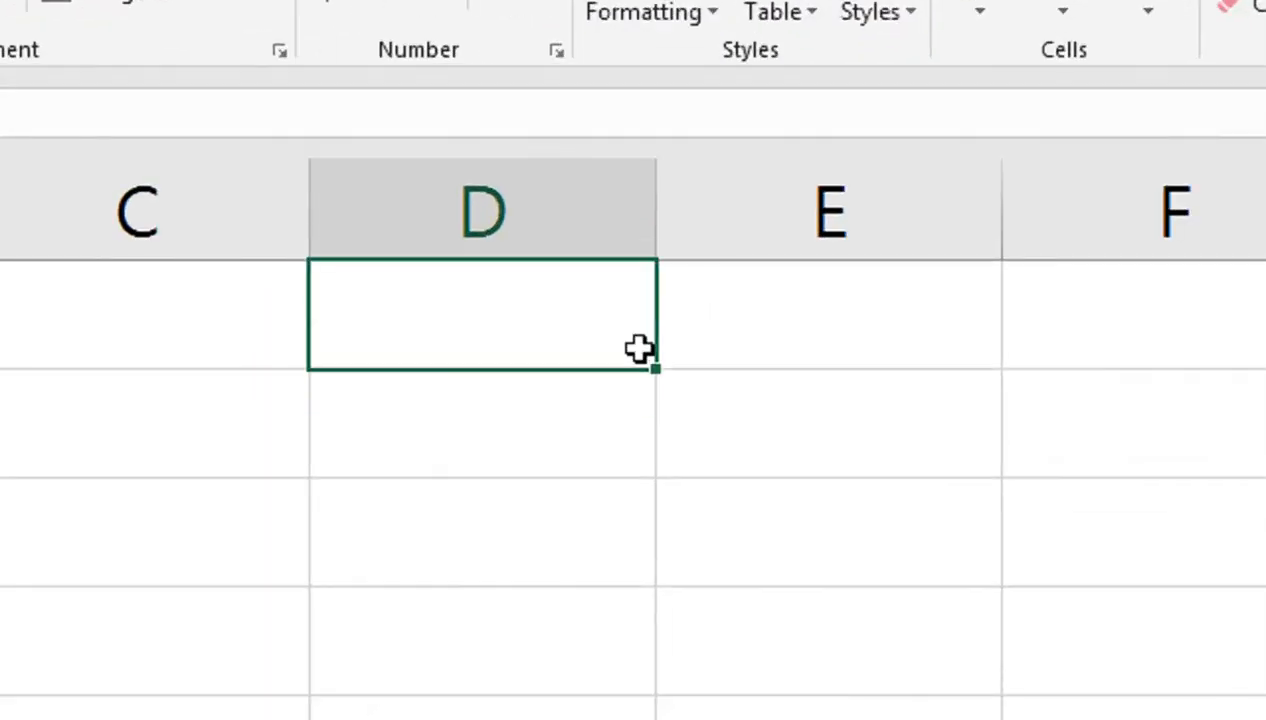
text(LIST OF )
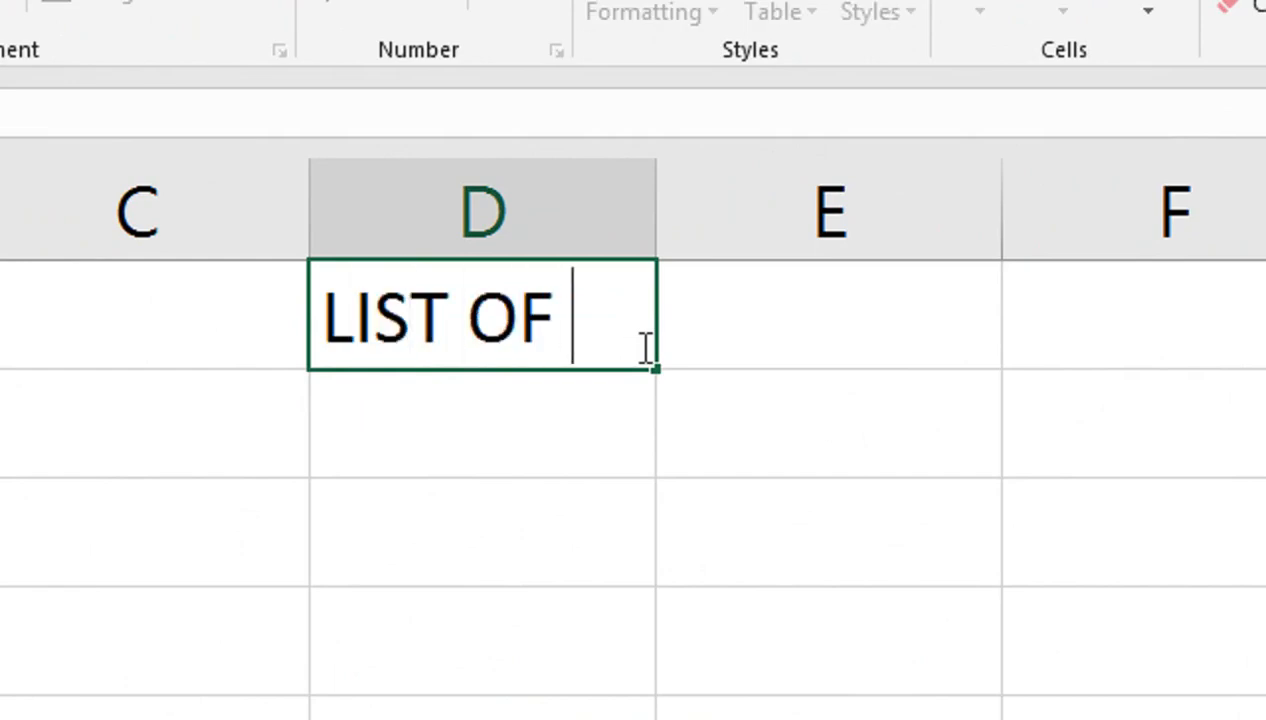
text(SHEET NA)
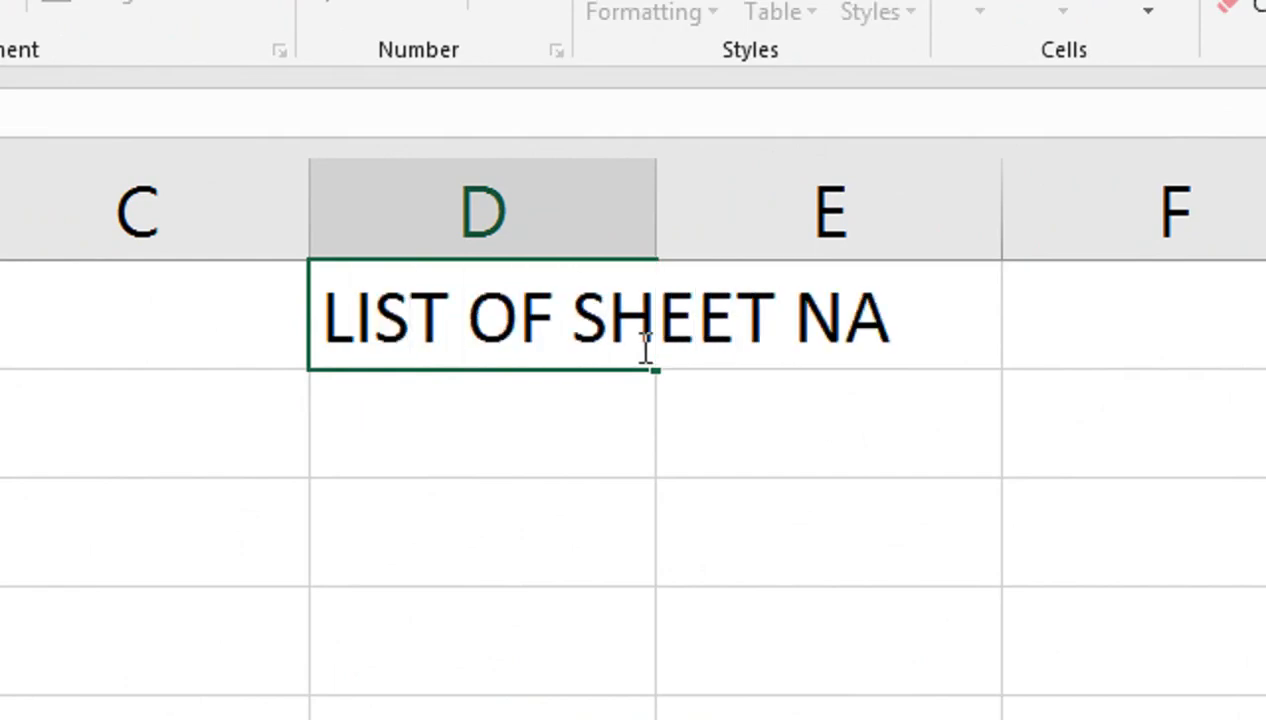
text(ME)
key(Return)
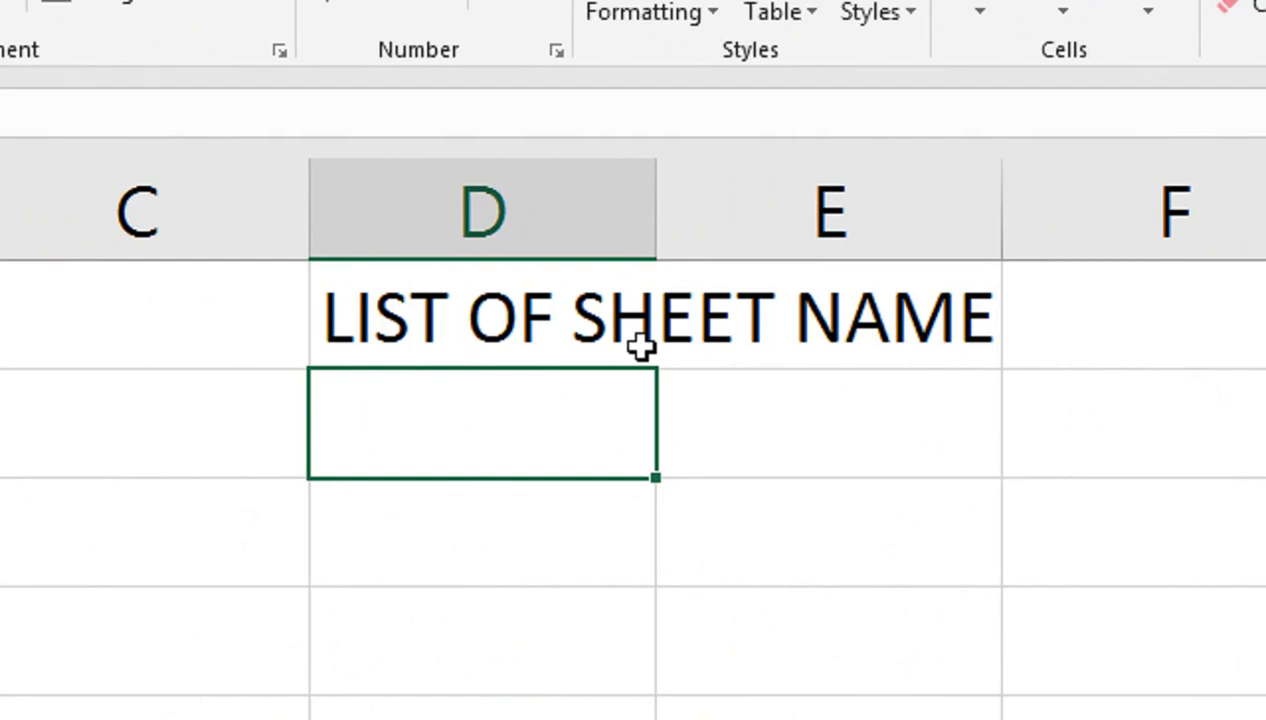
- List the sheet names OCT, NOV and SEP in the cells directly below the LIST OF SHEET NAME heading
text(C)
key(BackSpace)
text(OCT)
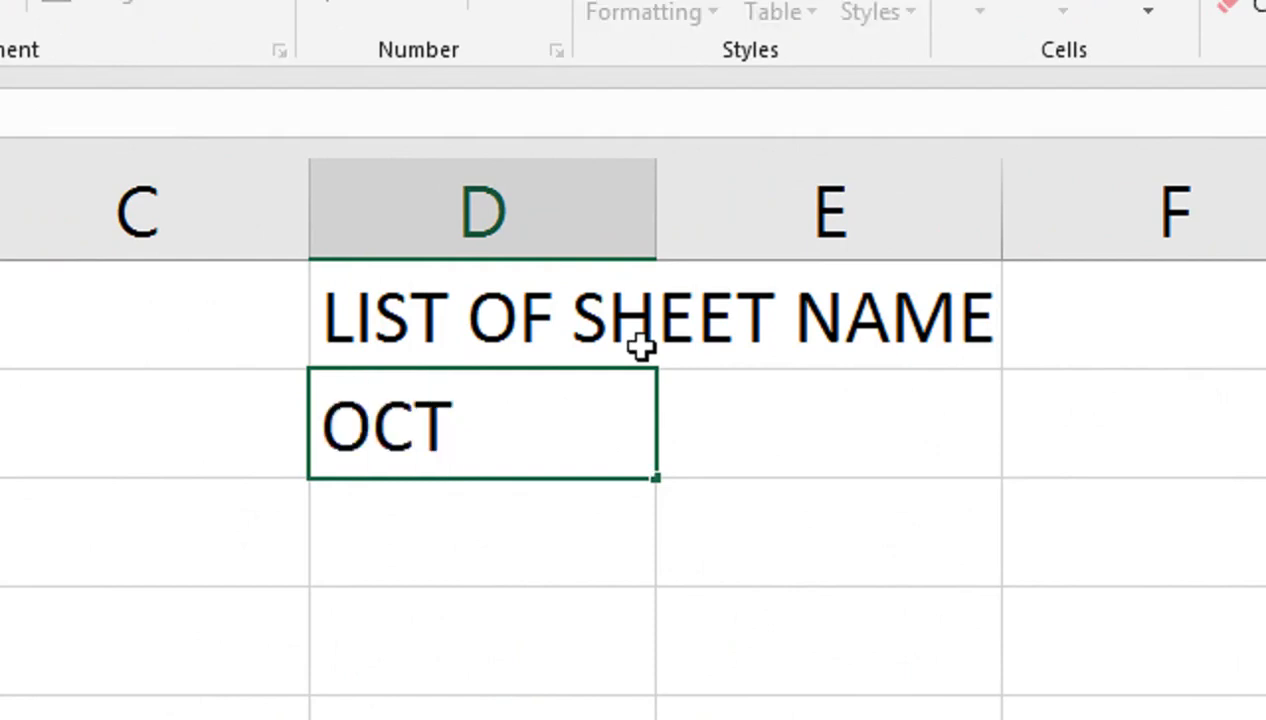
key(Return)
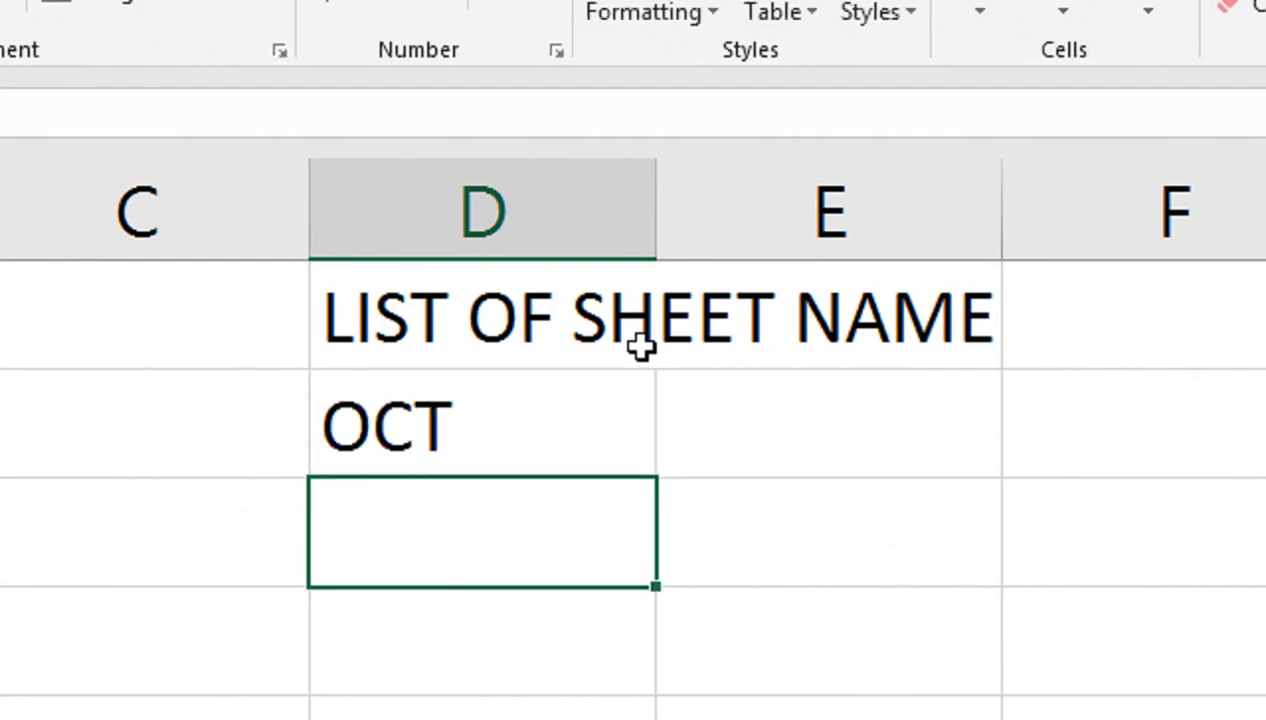
key(Up)
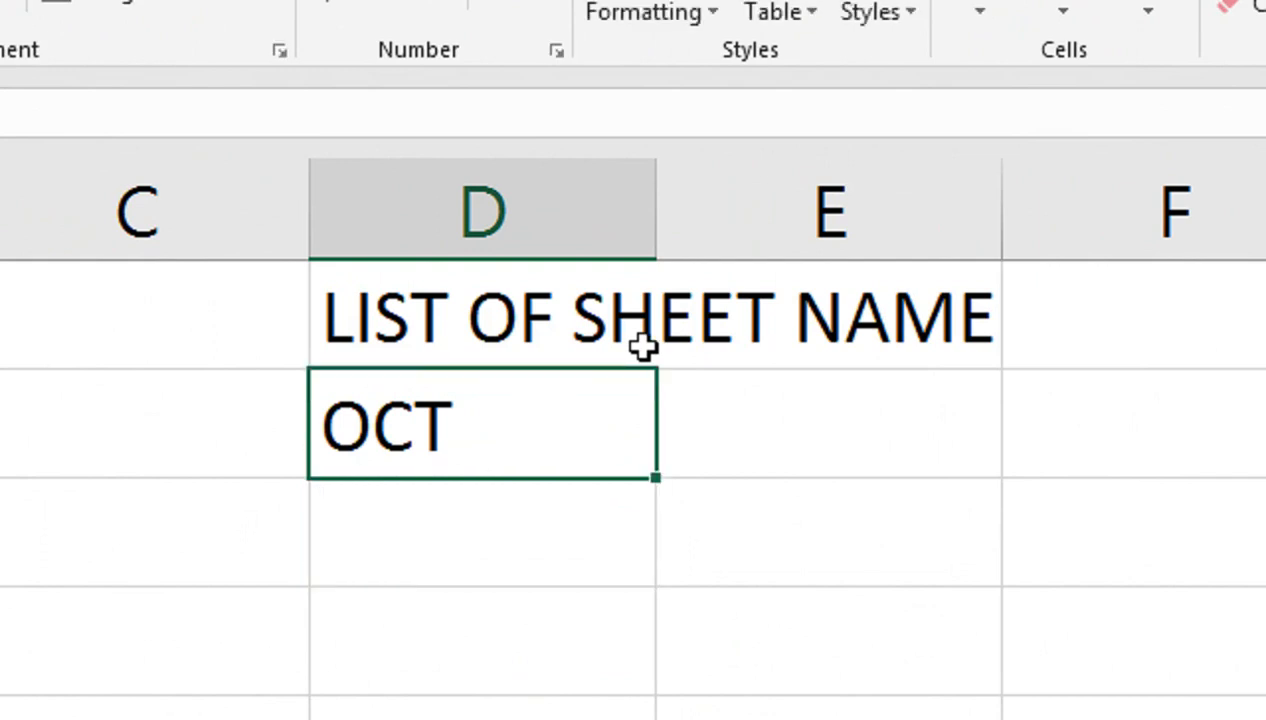
key(Down)
text(NOV)
key(Return)
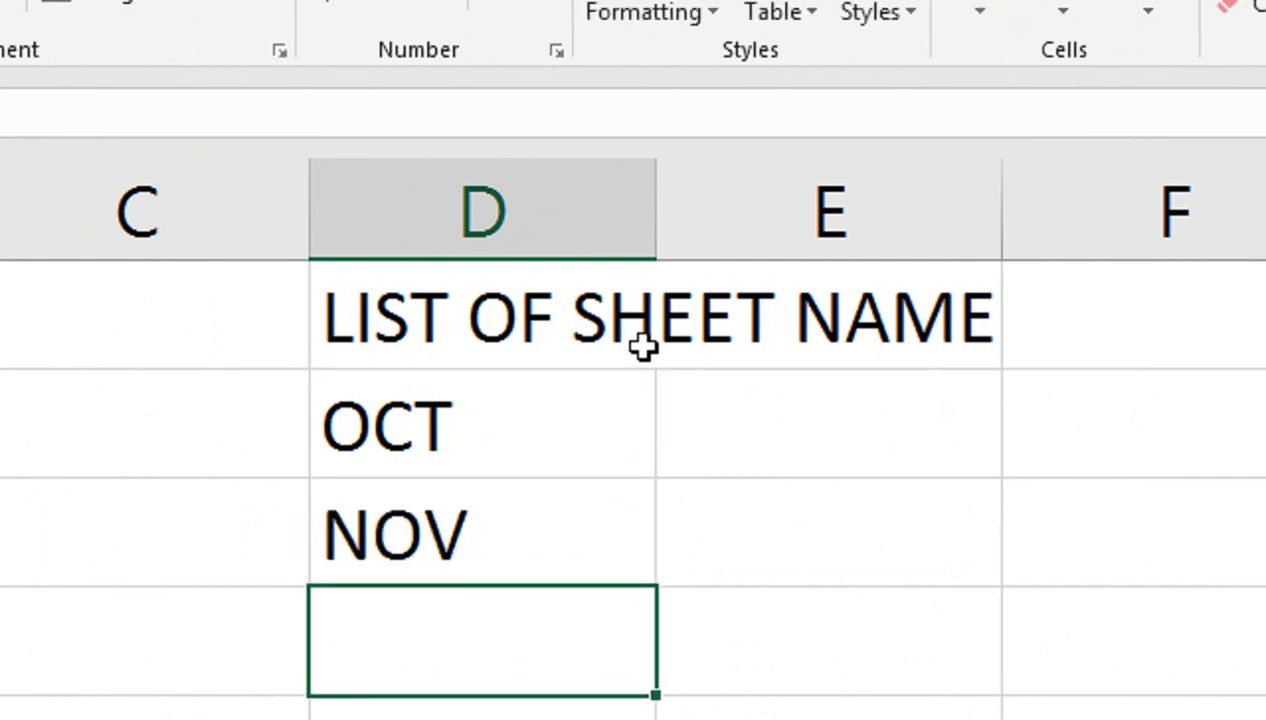
text(SEP)
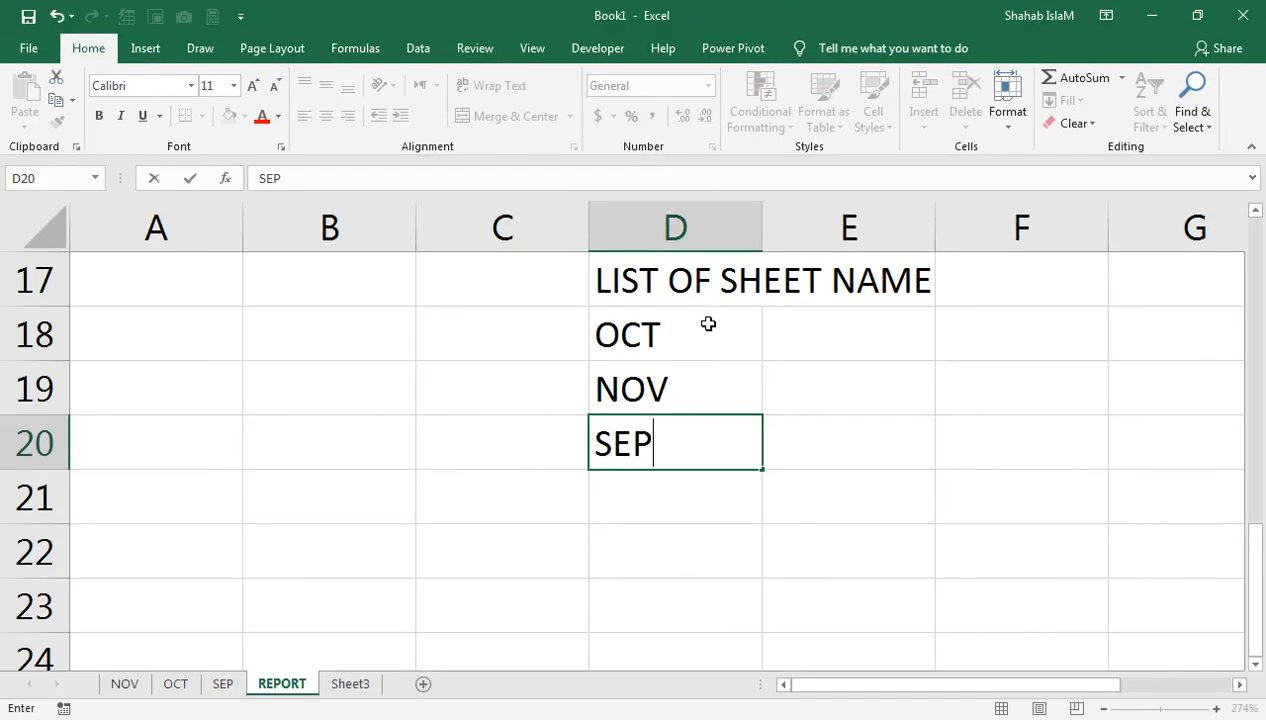
click(708, 323)
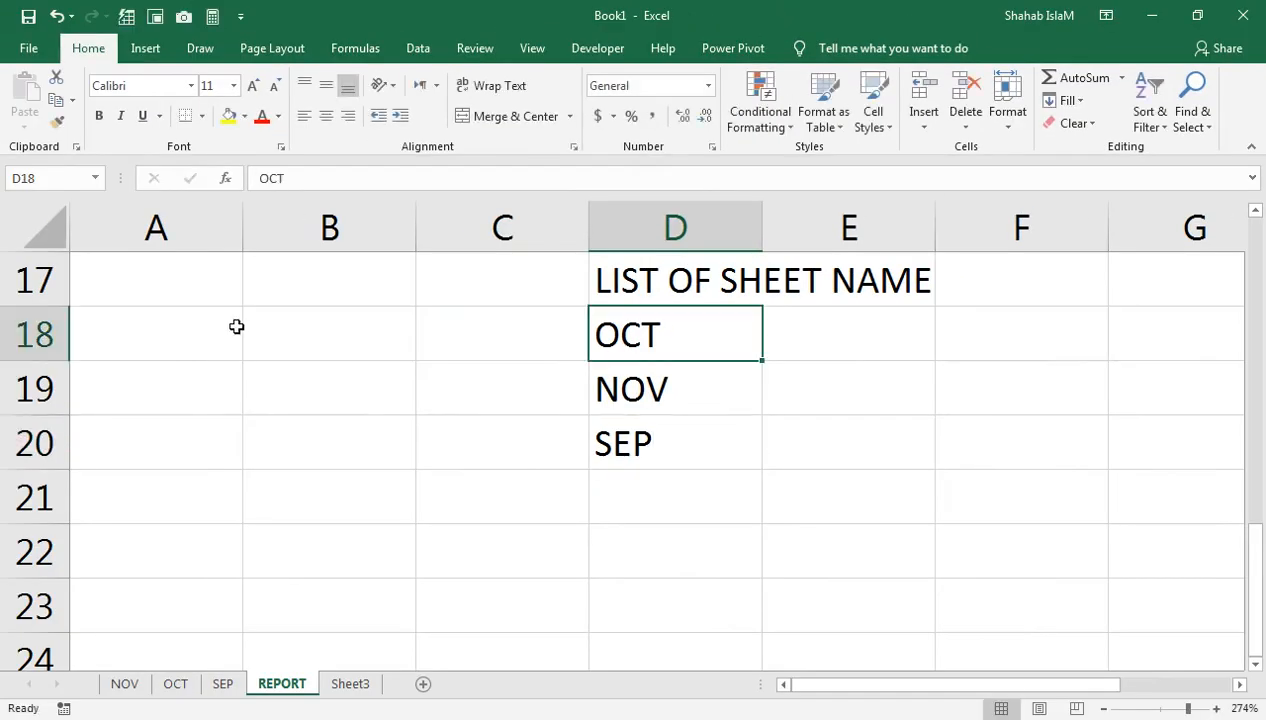
- Place the sheet name list with its heading from D17:D20 into D1:D4
click(171, 276)
drag(686, 283, 661, 424)
key(ctrl+c)
key(shift+Up)
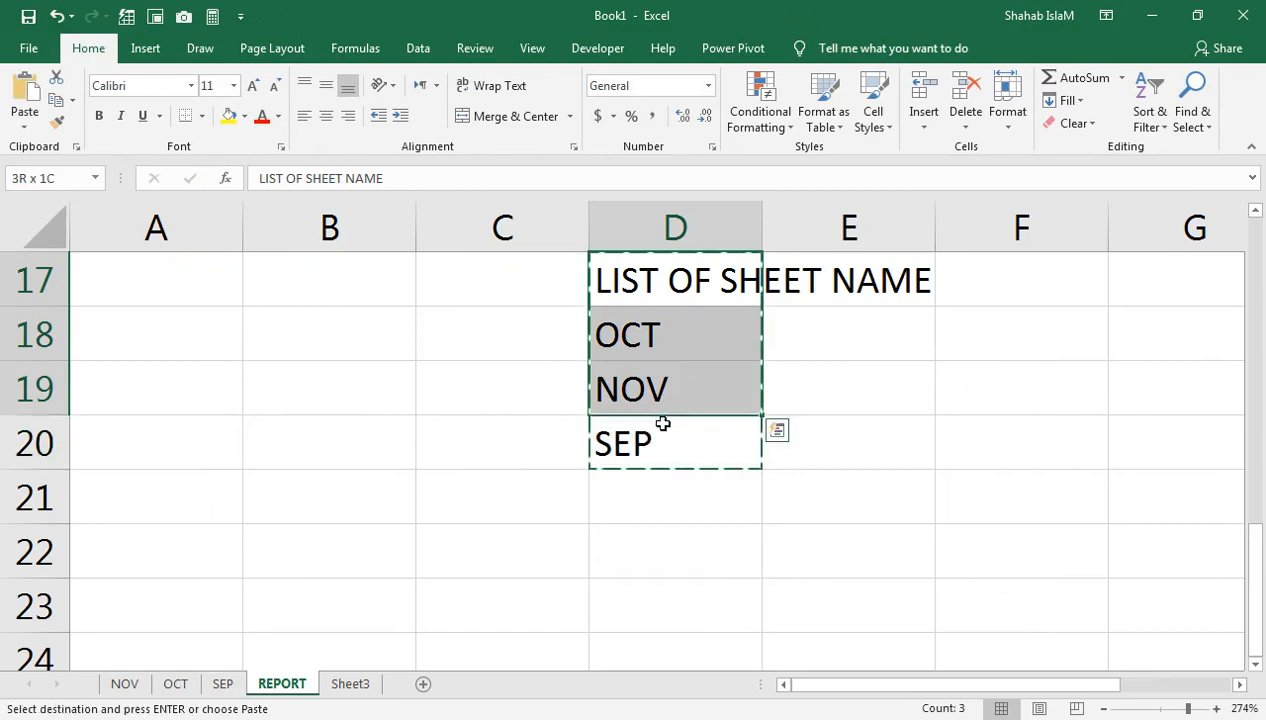
key(ctrl+Up)
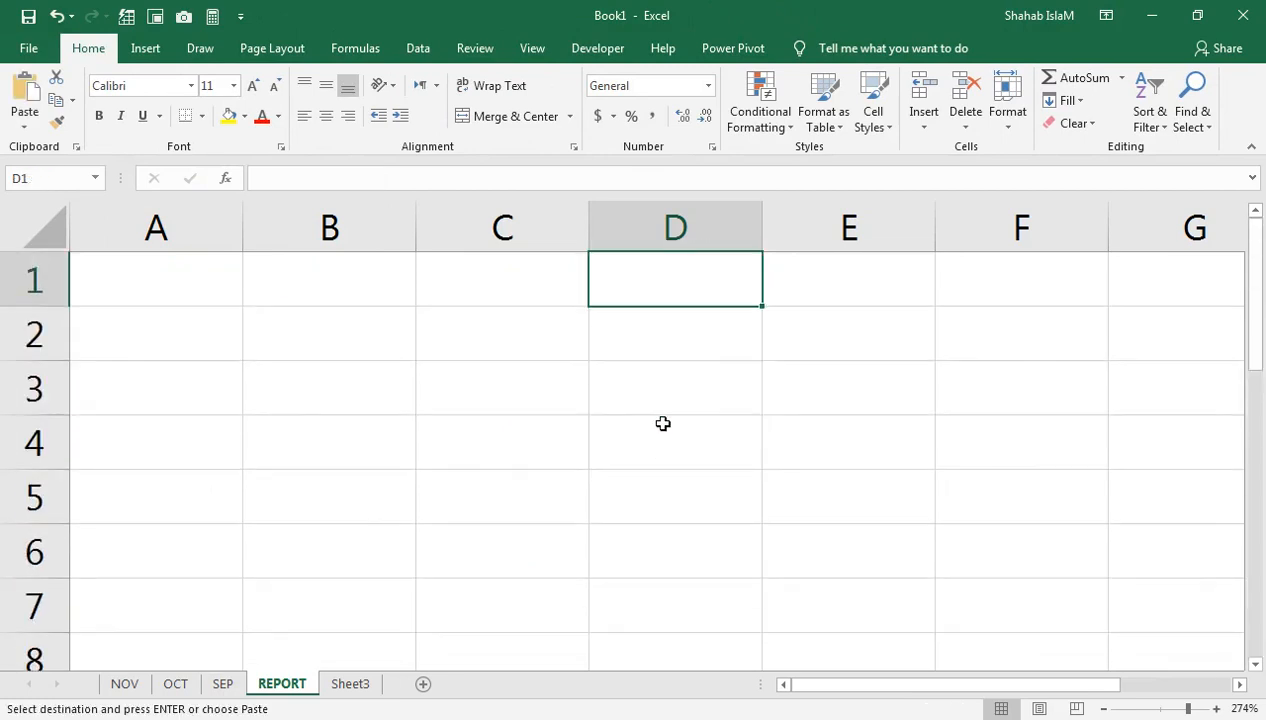
key(ctrl+v)
- Enter SELECT SHEET NAME in A1 and move the sheet name list one column over to E1:E4
key(Left)
key(Left)
key(Left)
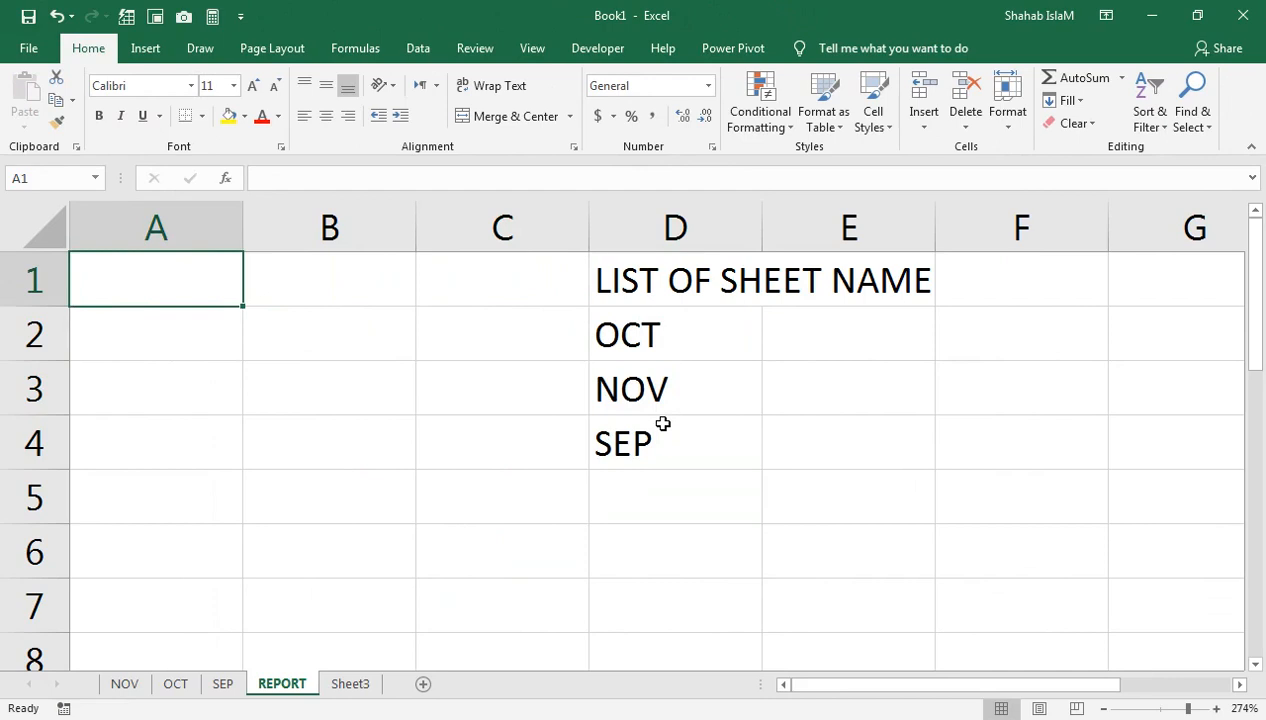
text(S)
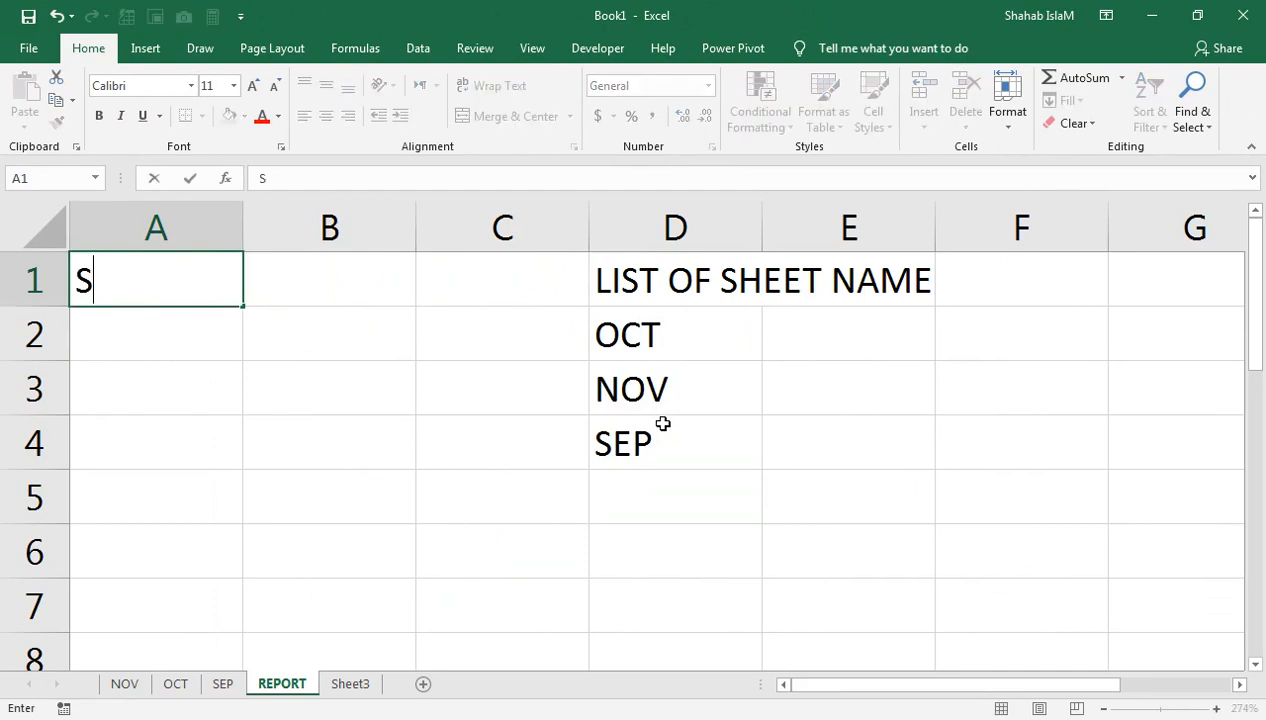
text(EELEC)
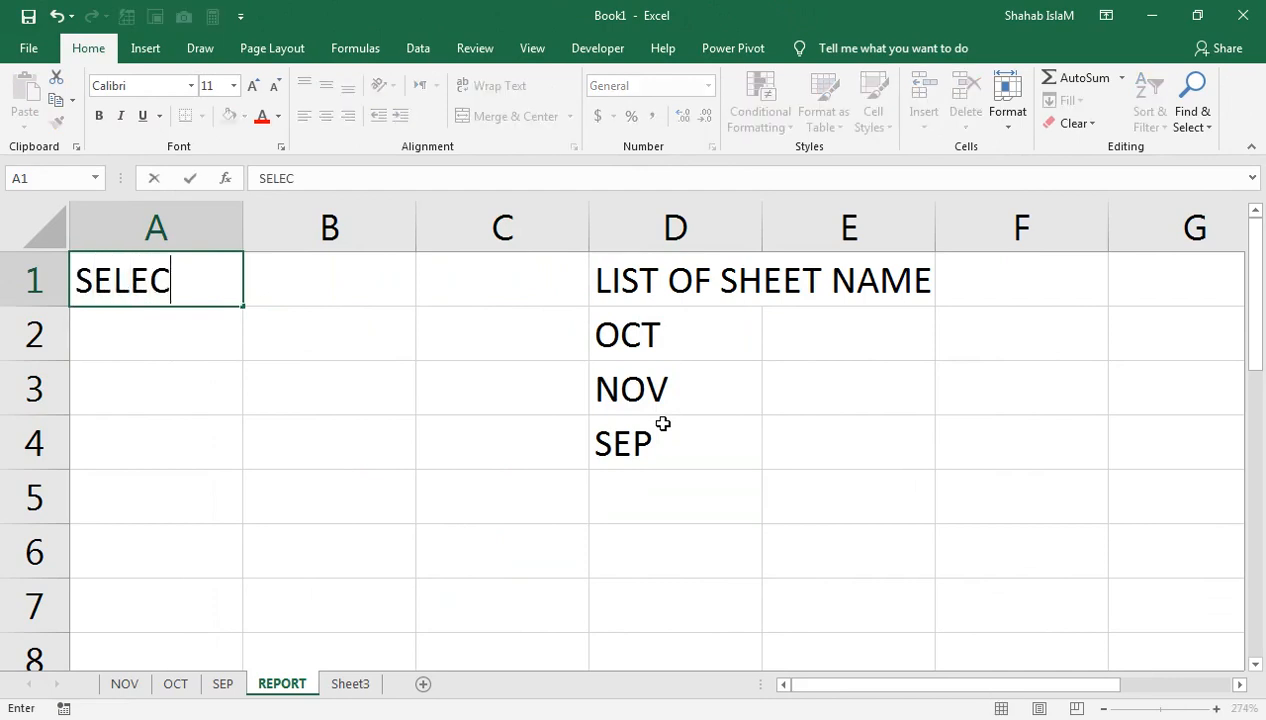
text(T SHEET NAMR)
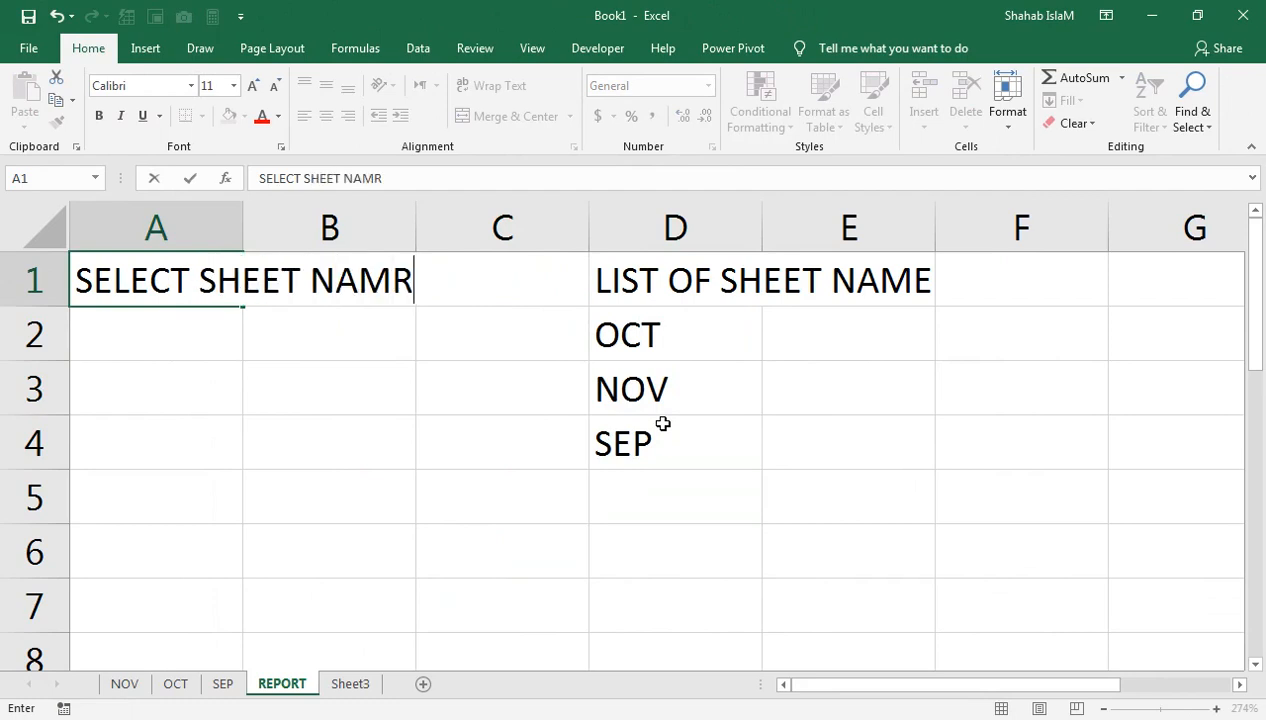
key(BackSpace)
text(E)
key(Return)
key(Up)
drag(610, 270, 650, 440)
drag(775, 318, 850, 319)
- Add List data validation to C1 with source =$E$2:$E$4 and choose OCT from its drop-down
click(447, 280)
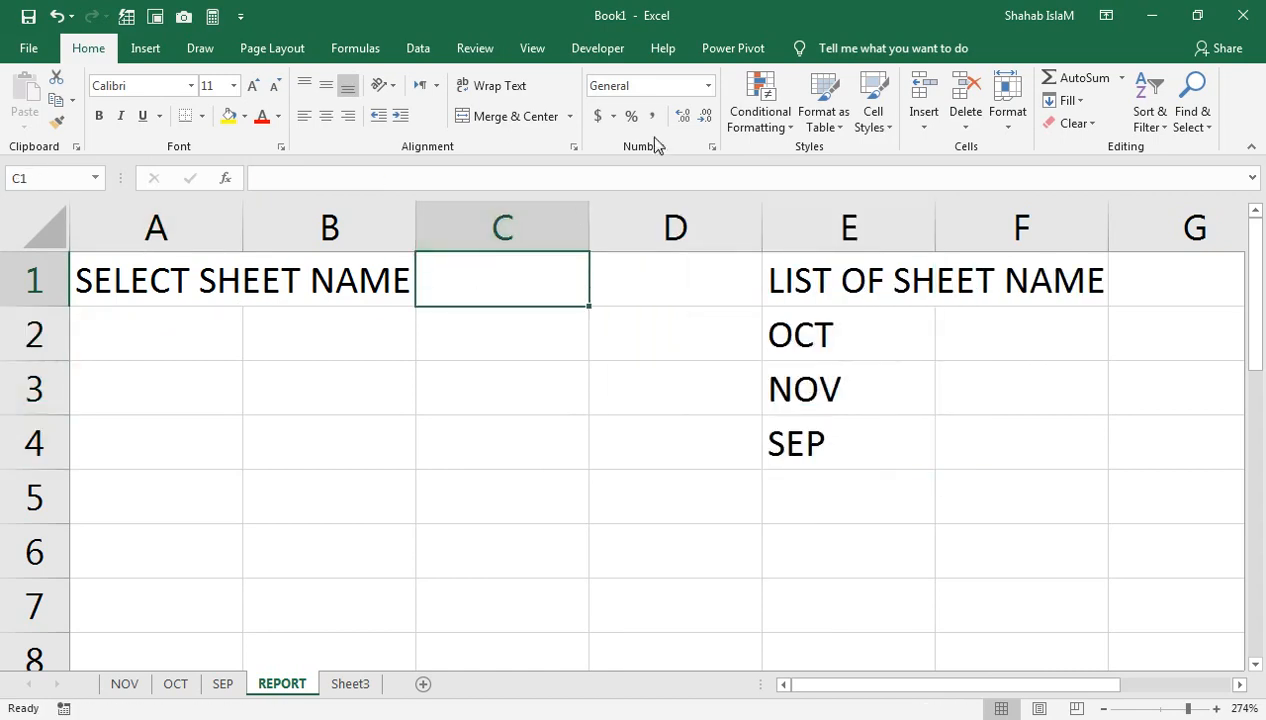
click(418, 48)
click(805, 123)
click(850, 147)
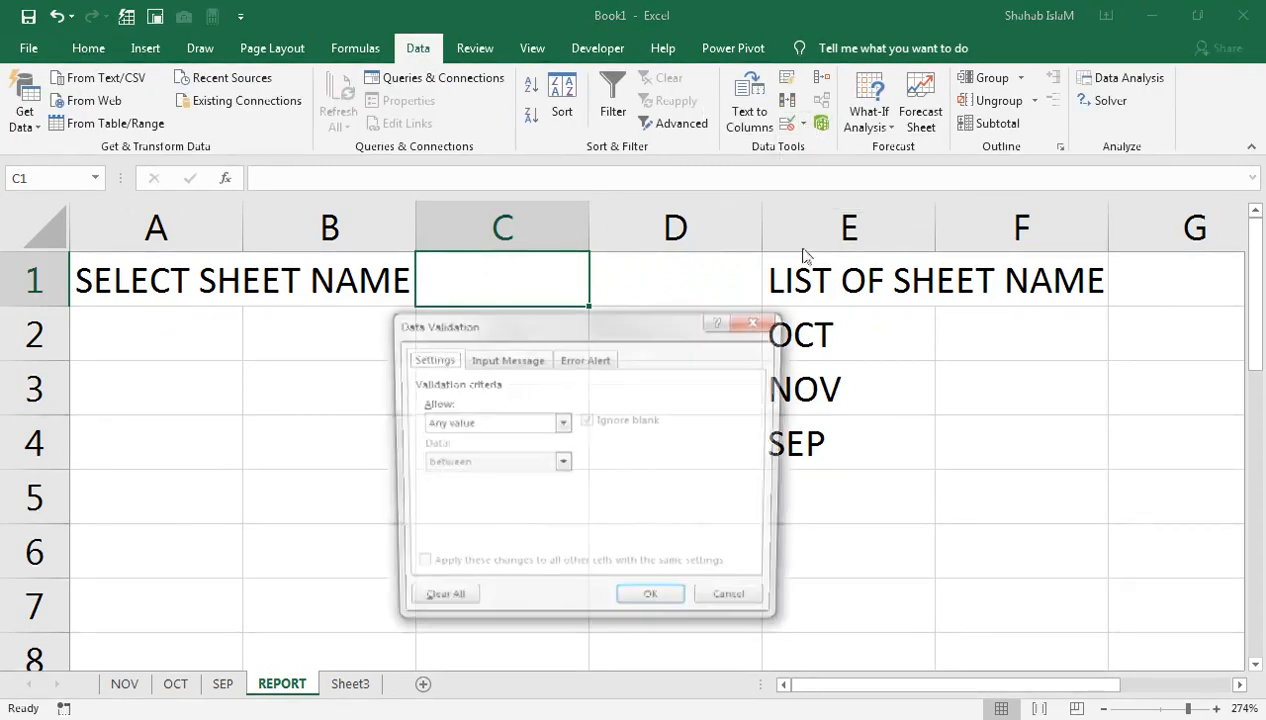
click(518, 423)
click(505, 480)
drag(545, 322, 376, 364)
click(320, 545)
drag(750, 340, 760, 440)
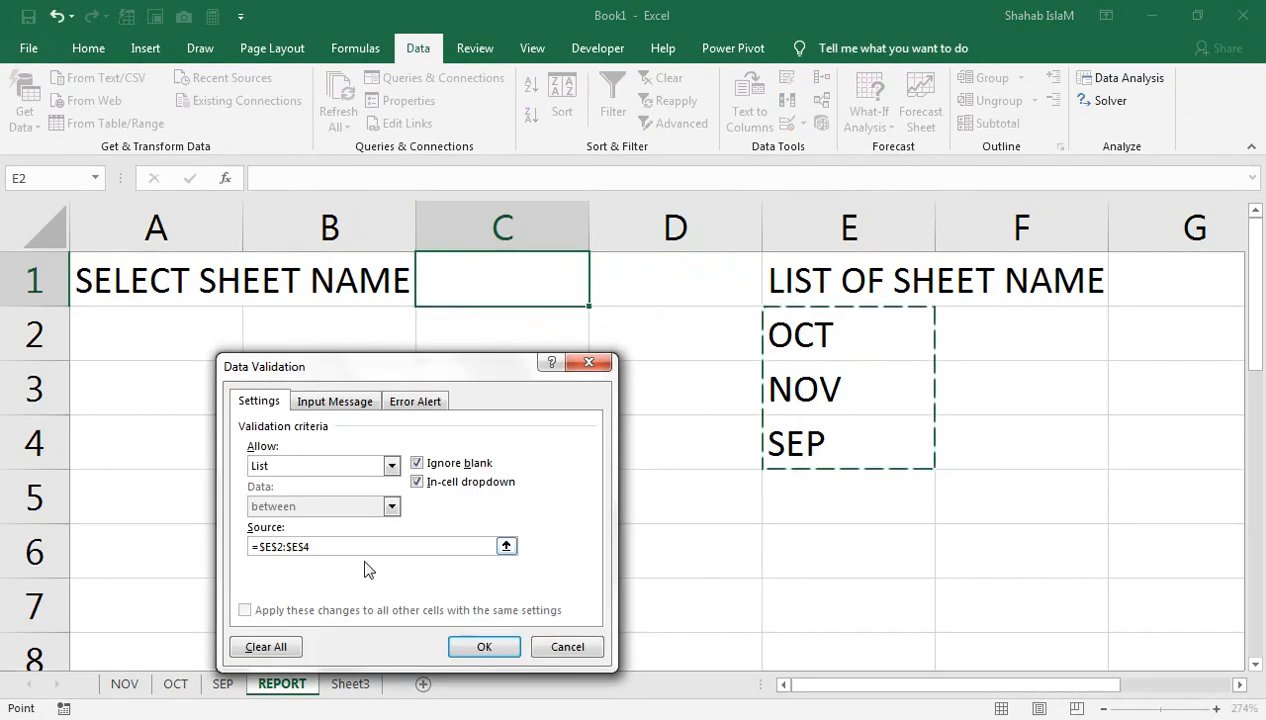
click(483, 645)
click(597, 297)
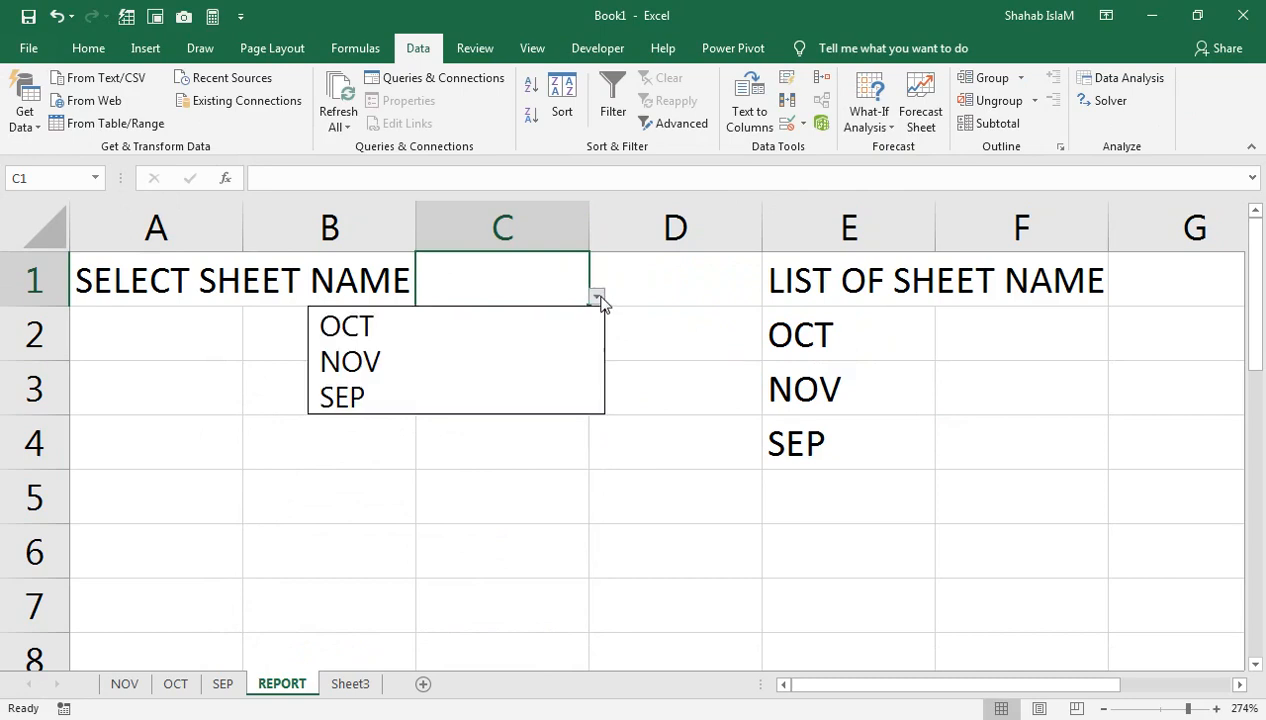
click(537, 330)
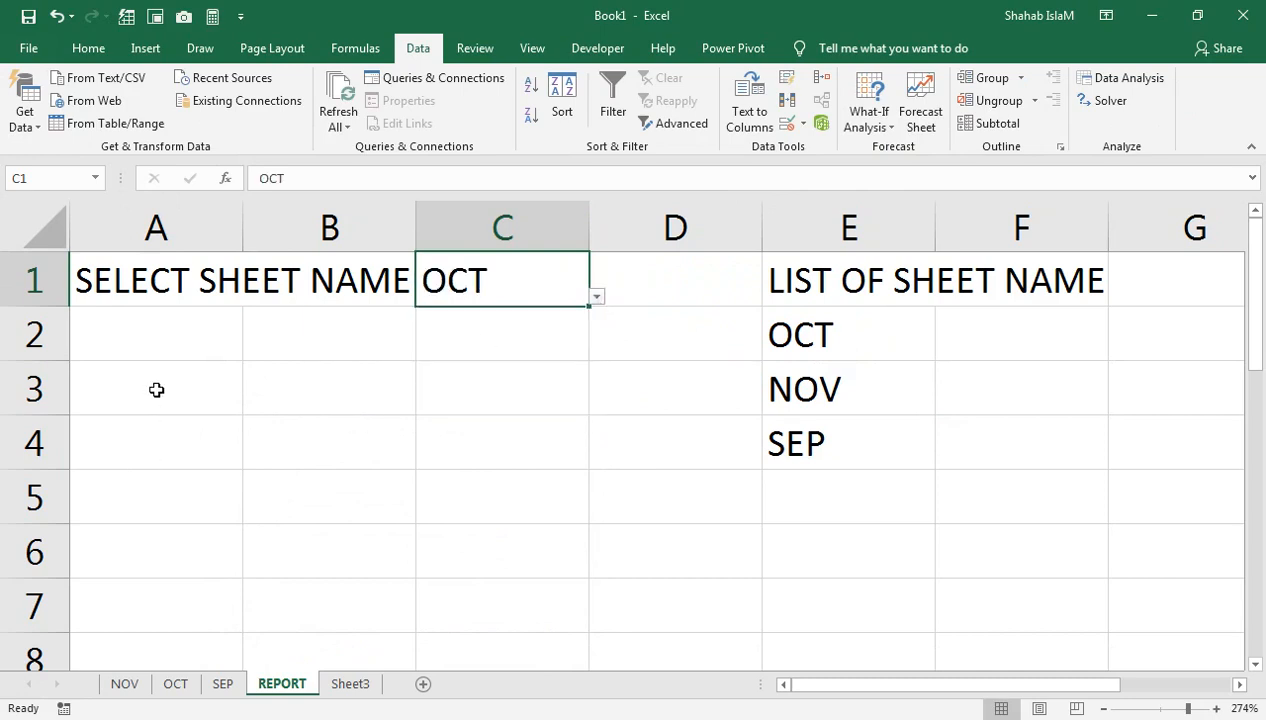
- Enter the labels REVENUE, EXPENSE and MET INCOME in A3:A5 and widen column A to fit them
click(186, 398)
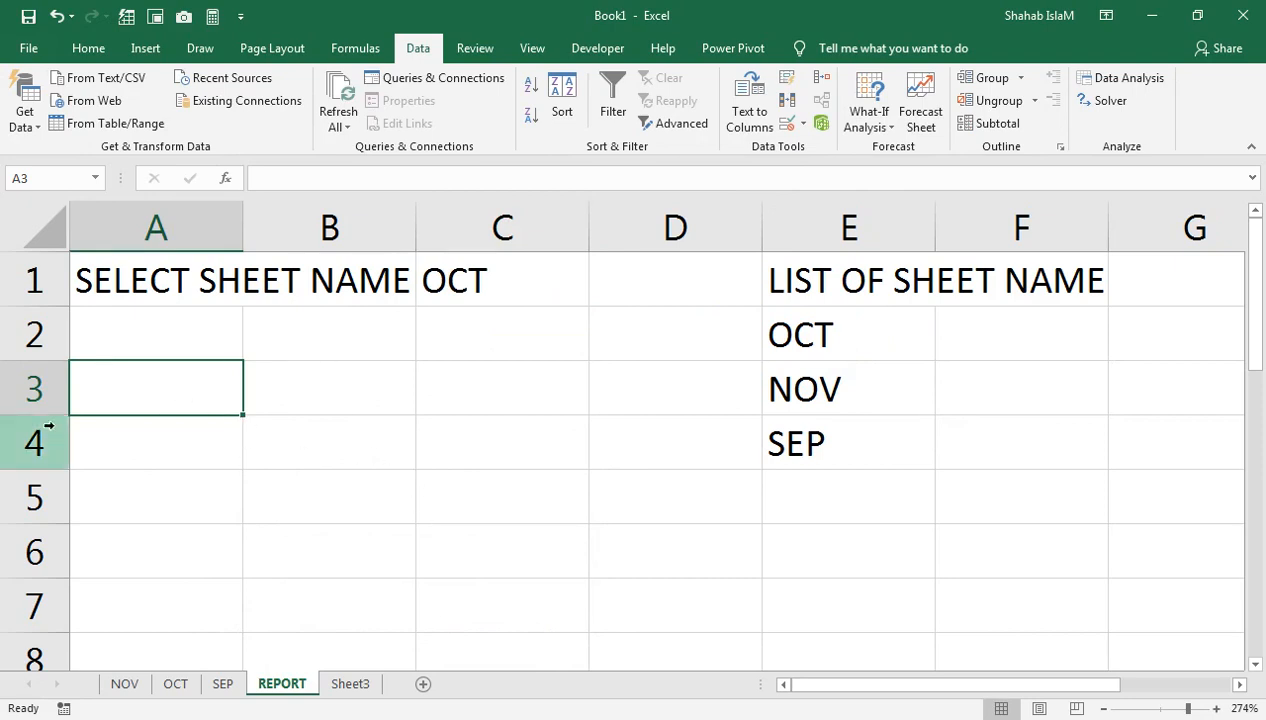
text(REVENU)
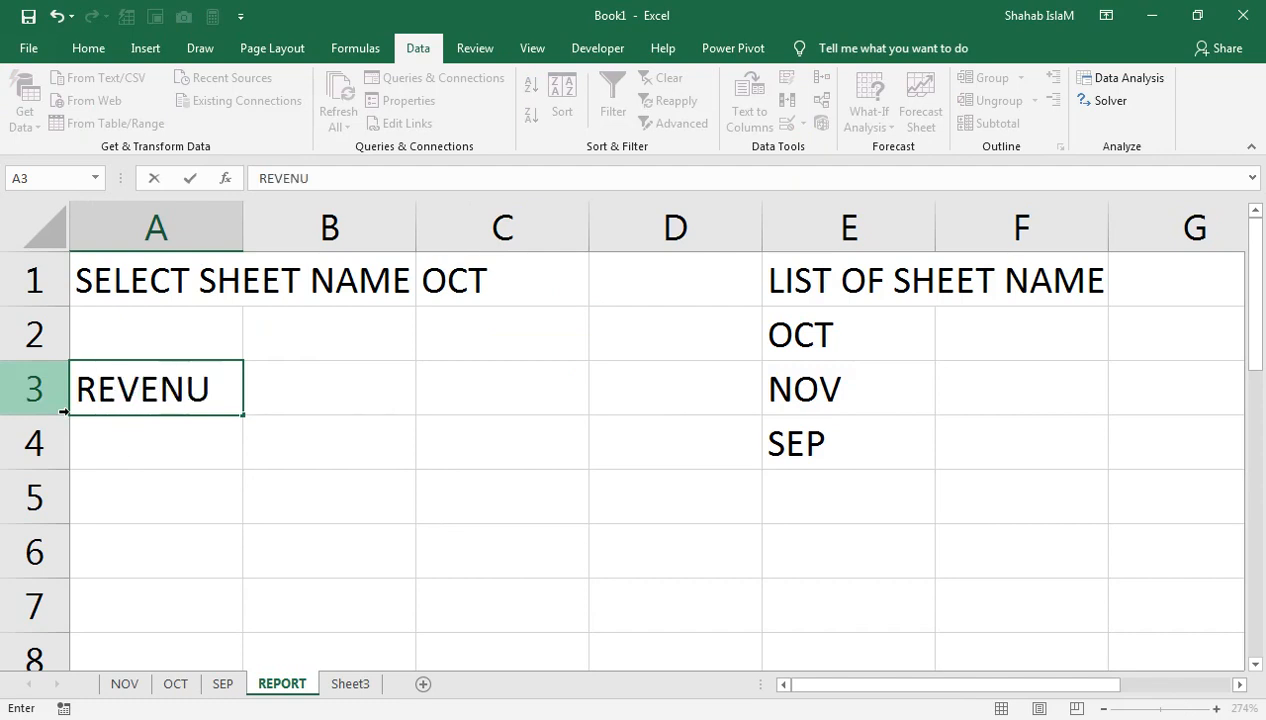
text(E)
key(Return)
text(EXPENSE)
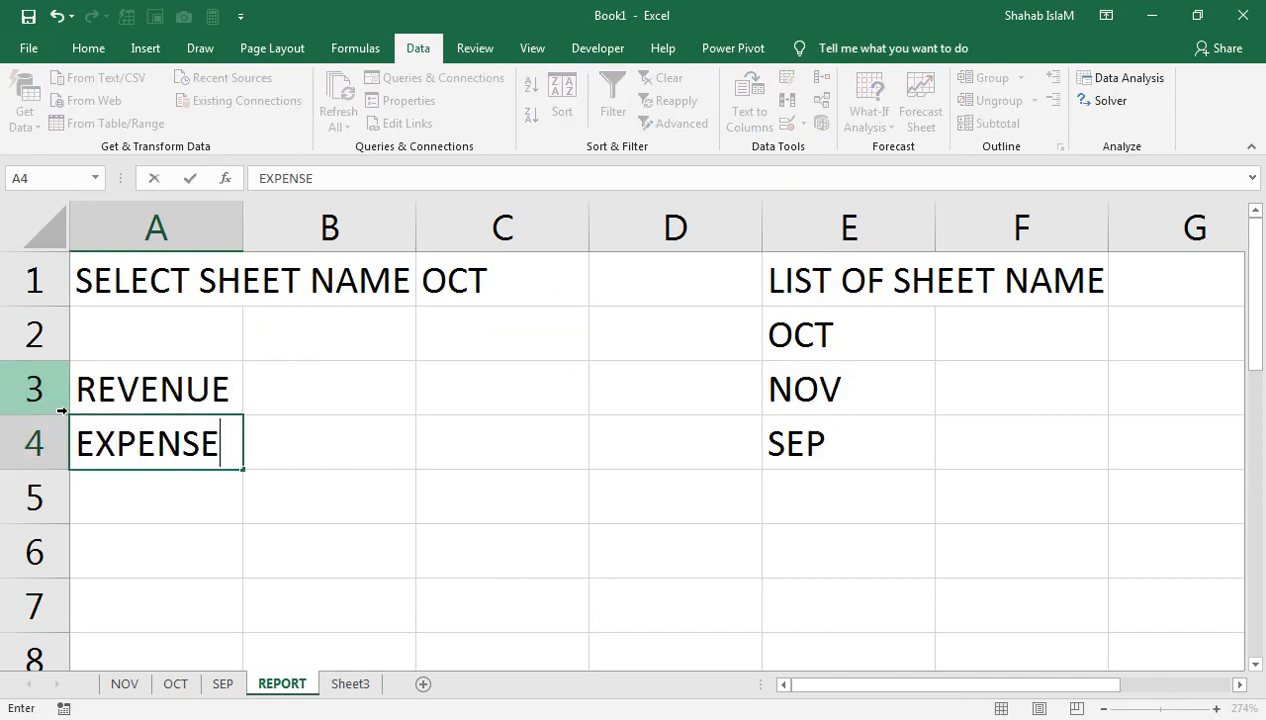
key(Return)
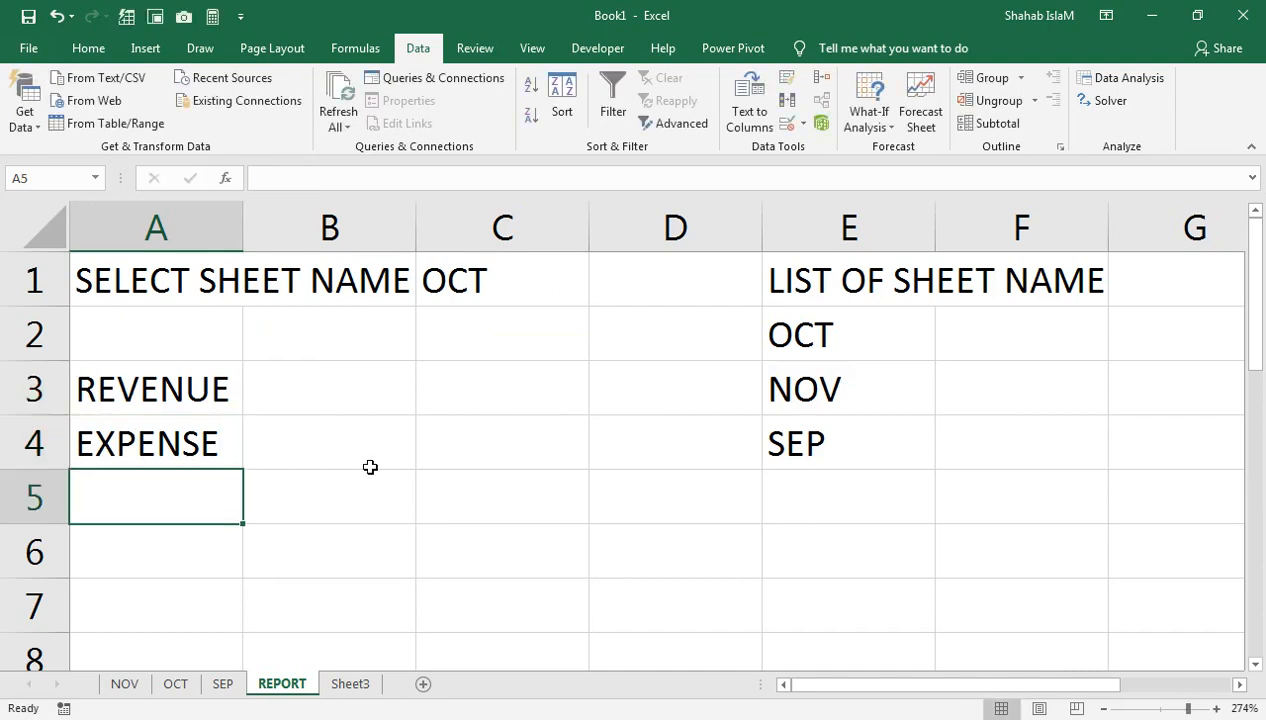
text(MET INCOME)
key(Right)
key(Left)
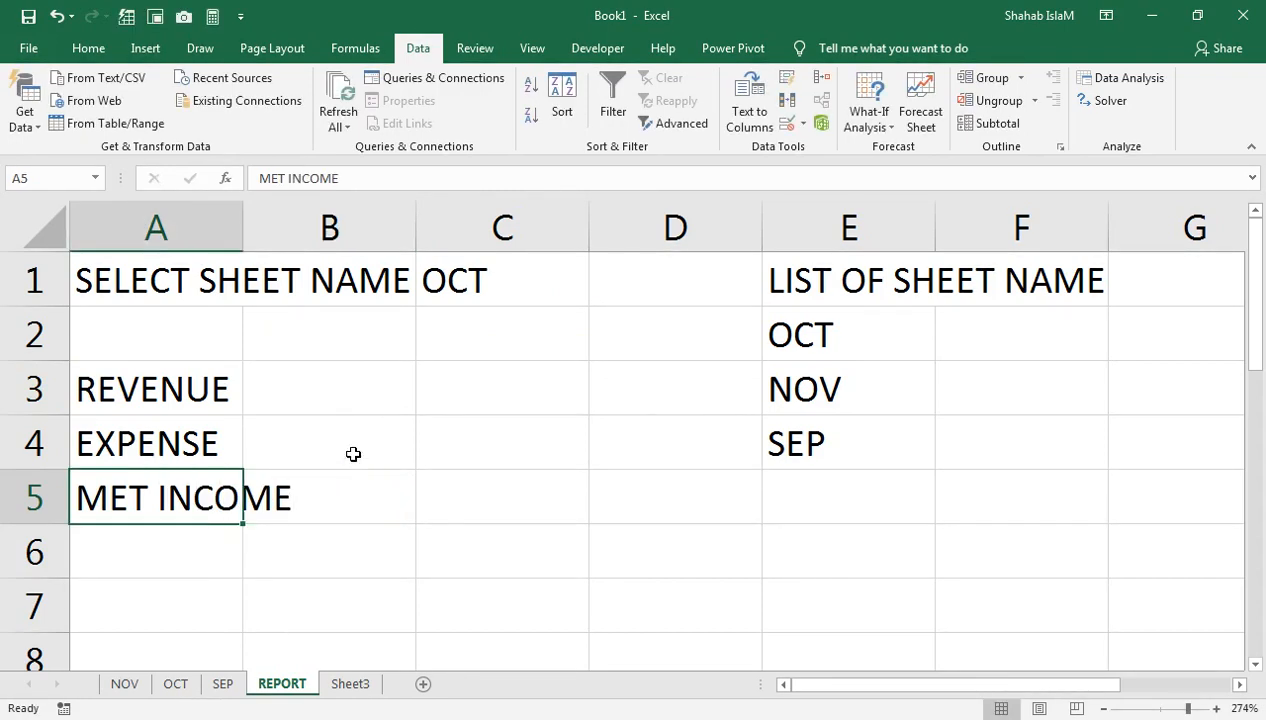
drag(241, 222, 293, 231)
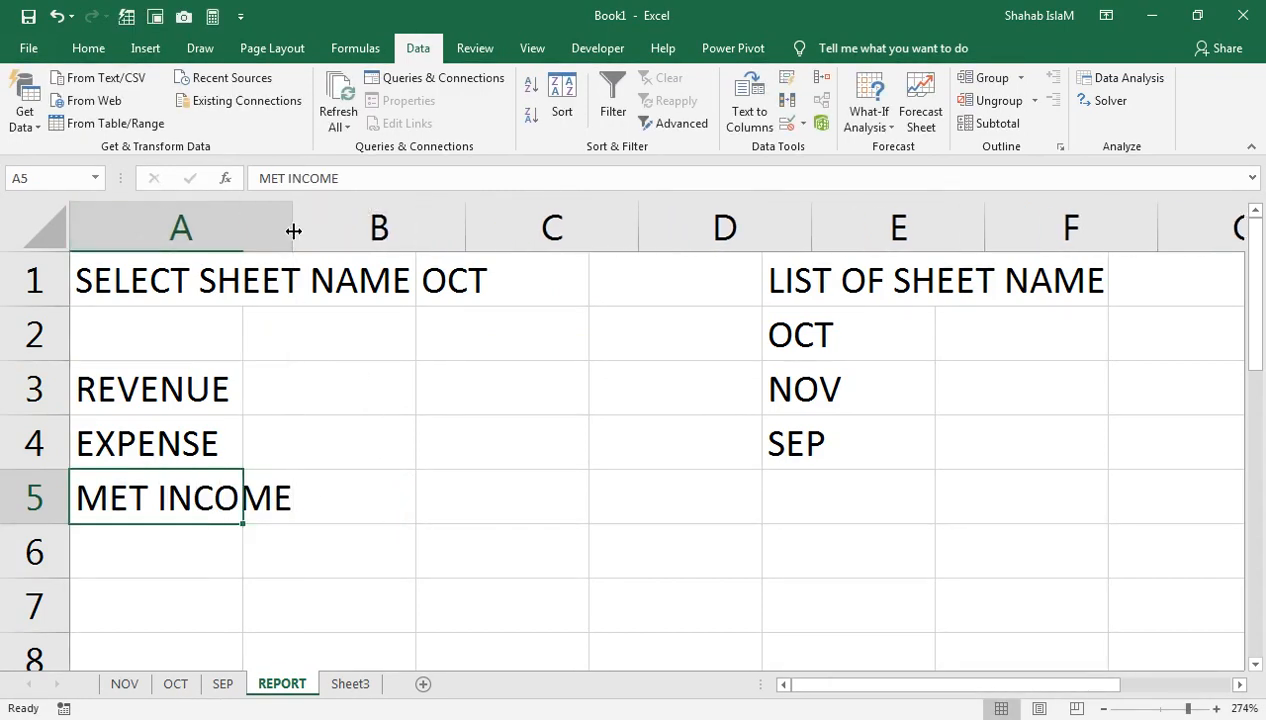
- Make cell C1 bold with a thick border and widen column C slightly
click(523, 281)
click(90, 50)
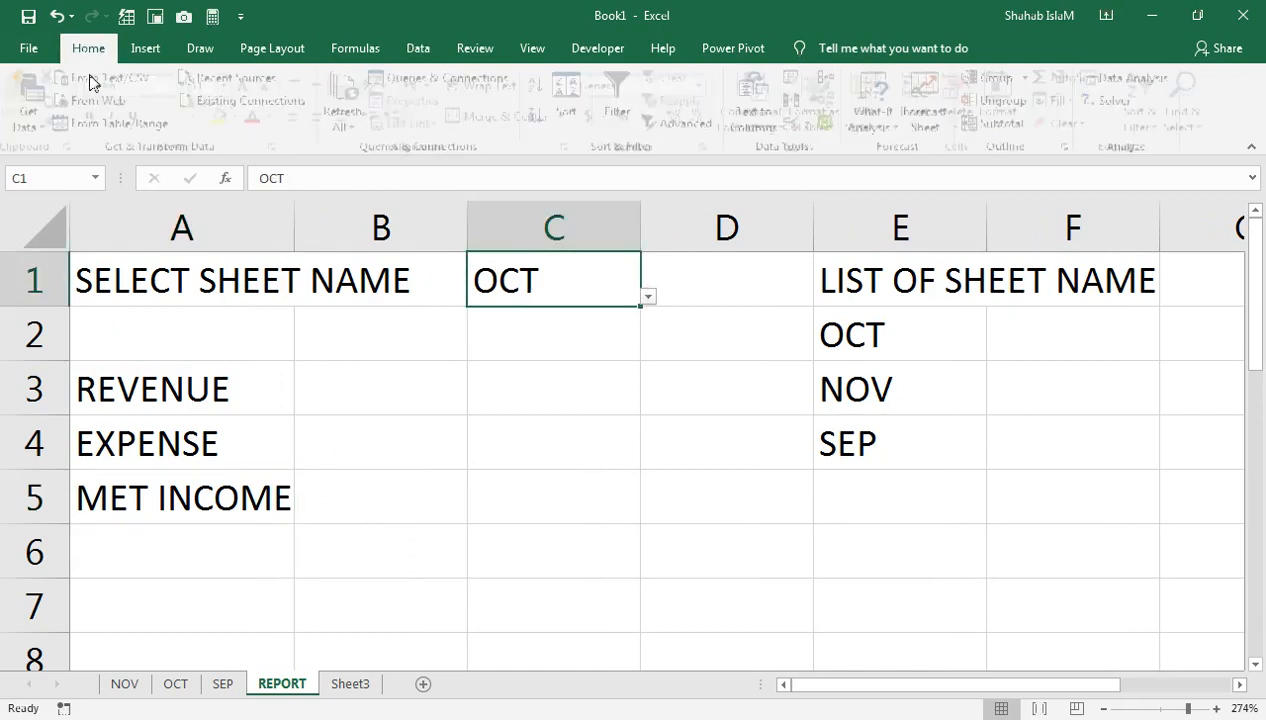
click(104, 119)
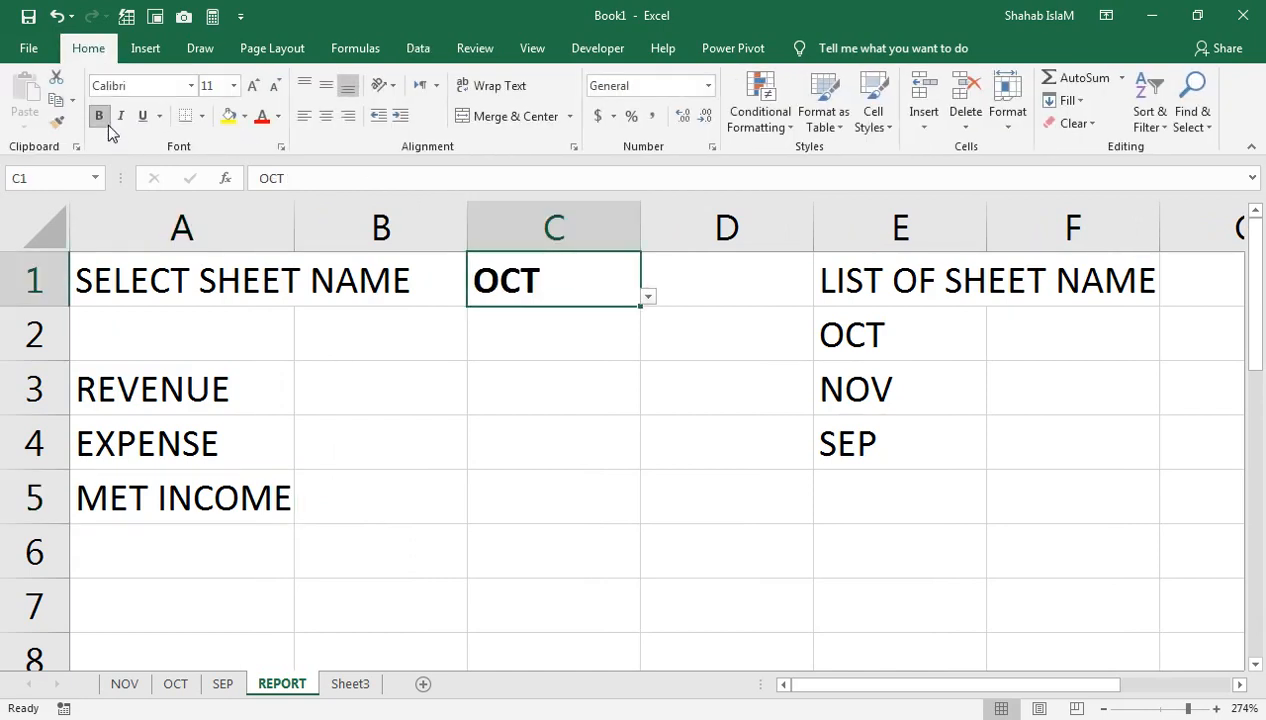
click(203, 116)
click(246, 331)
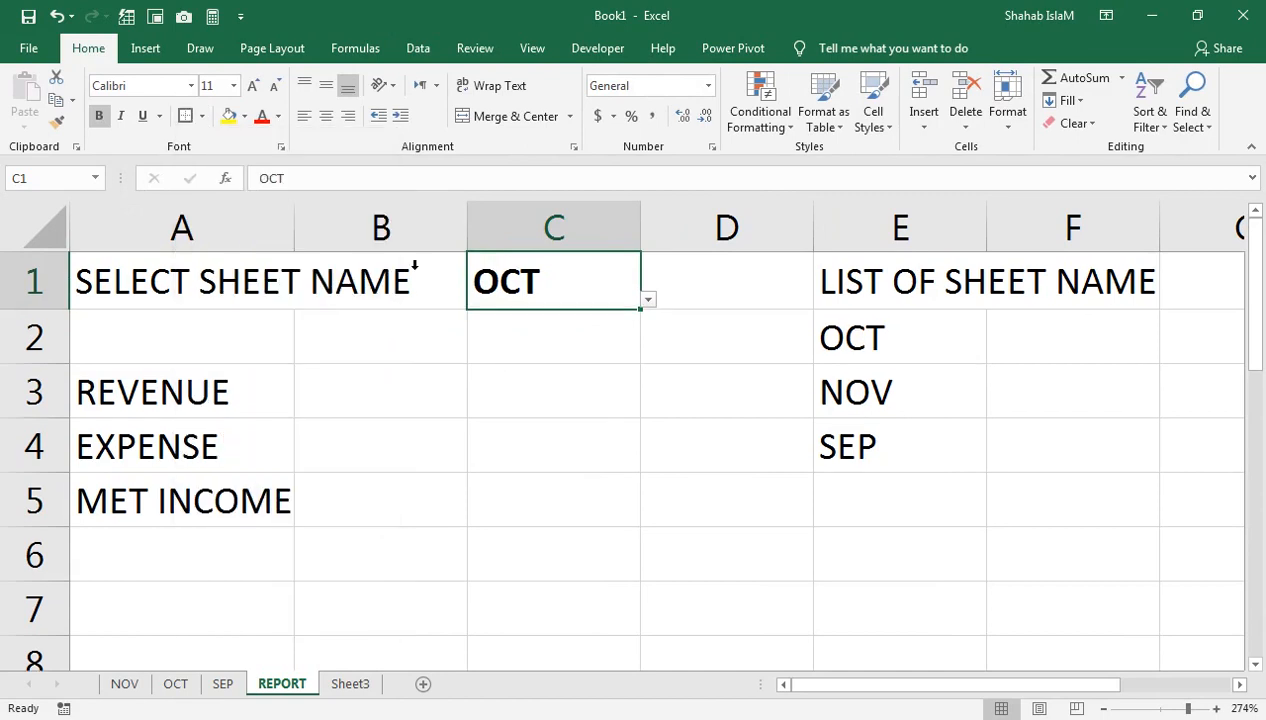
click(636, 230)
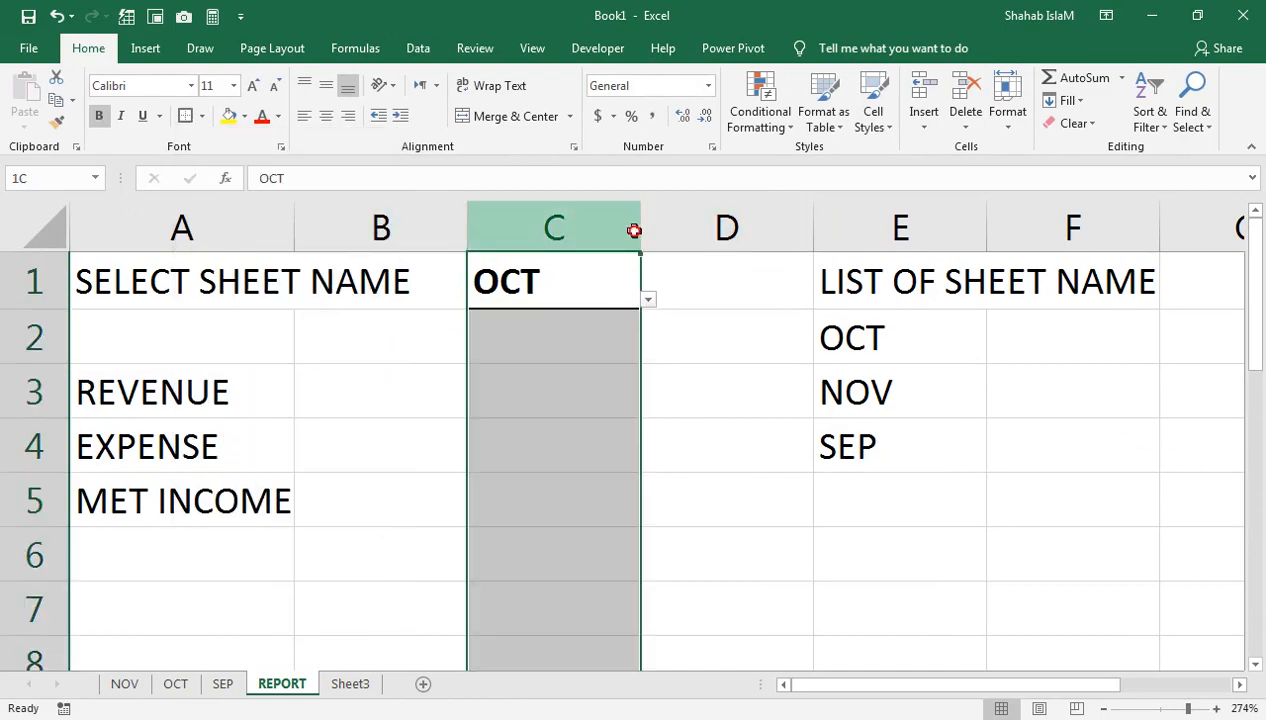
drag(641, 220, 660, 219)
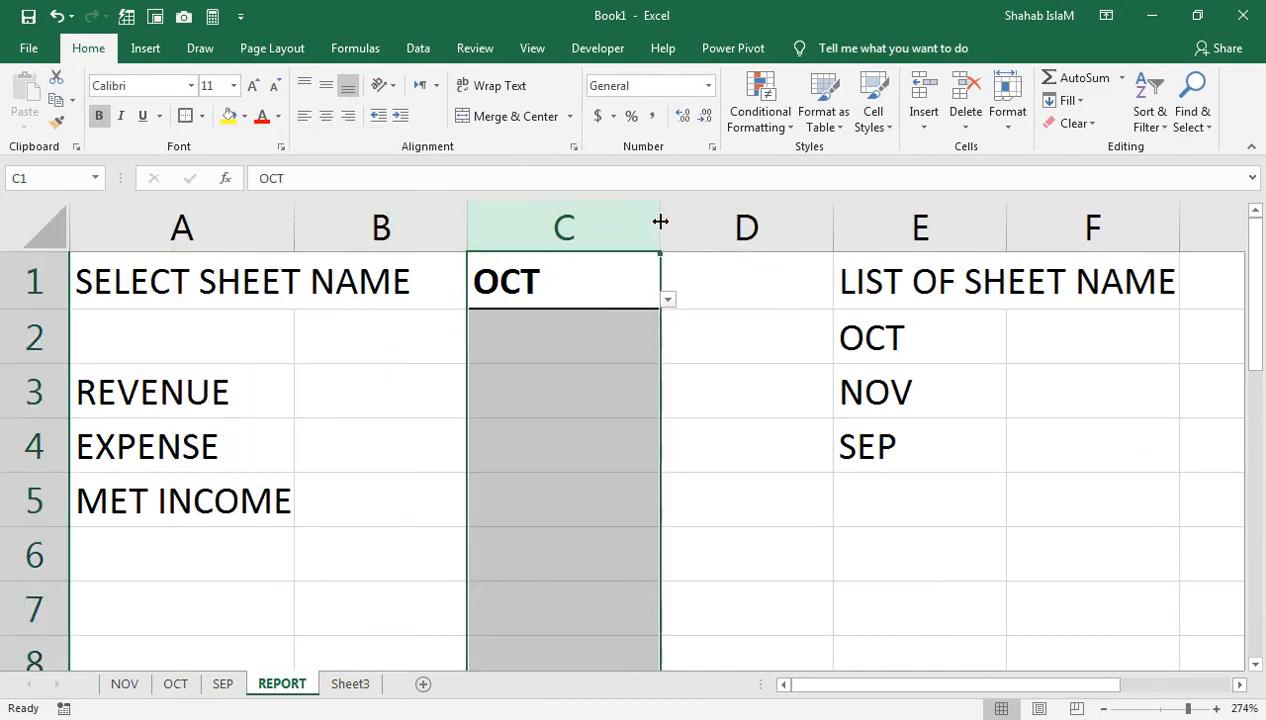
- Choose NOV from the sheet name drop-down in C1
click(676, 308)
click(653, 294)
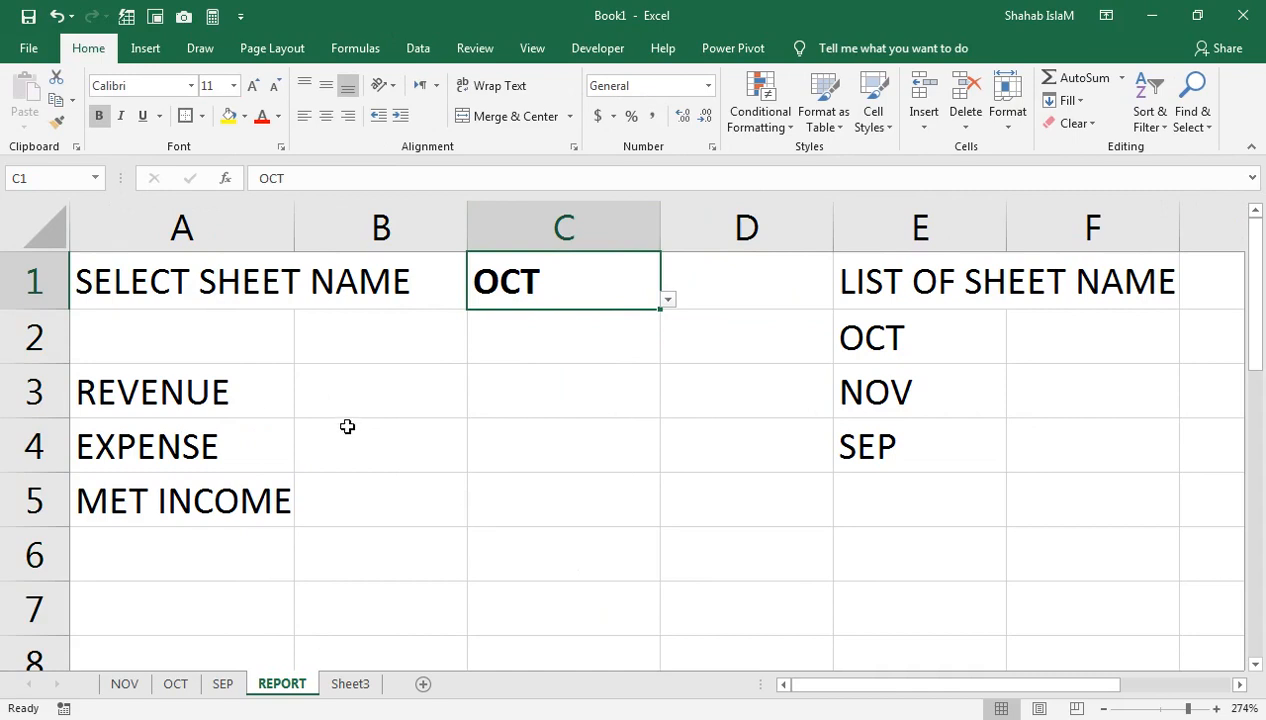
click(668, 302)
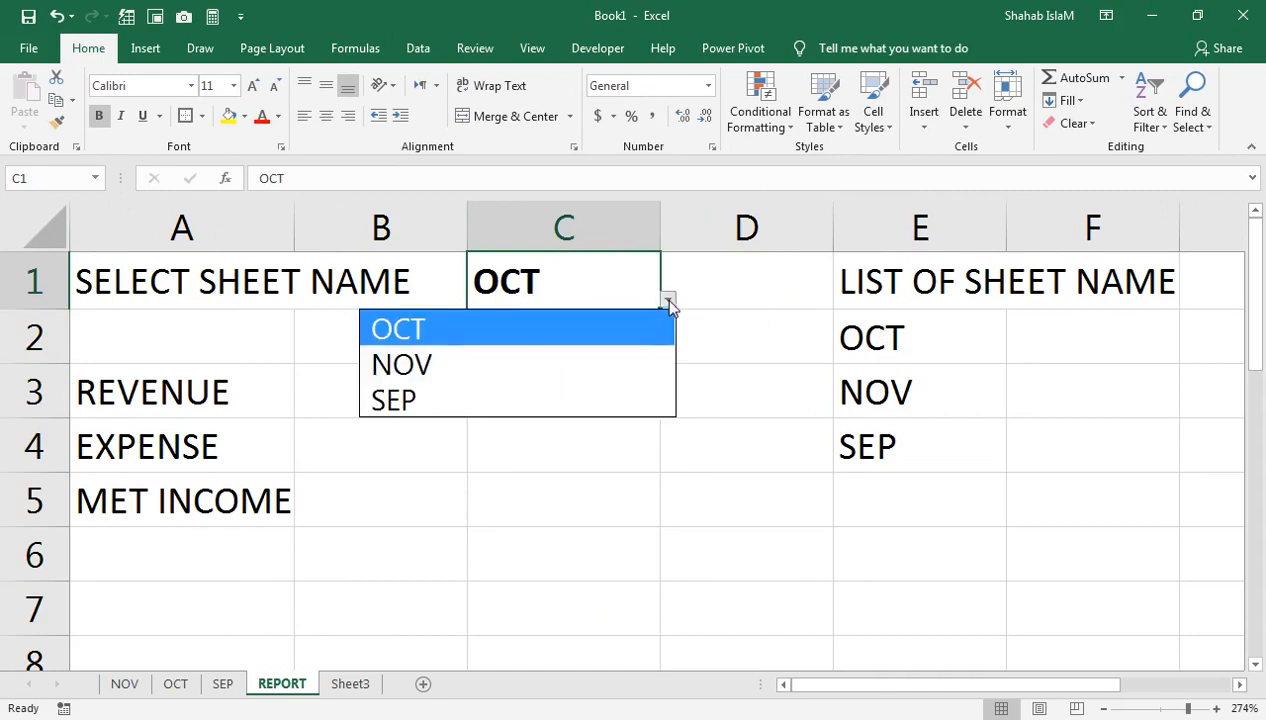
click(612, 360)
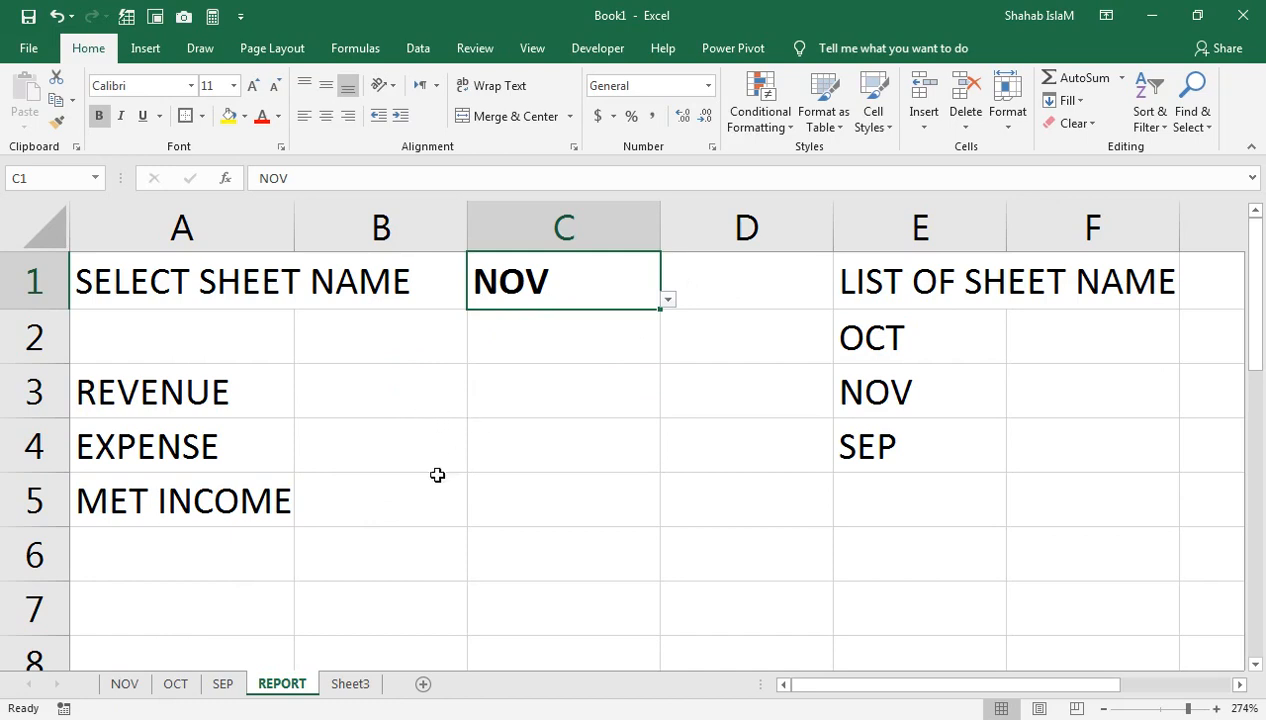
- Link the REVENUE cell B3 to the Total Income cell D13 on the NOV sheet
click(383, 399)
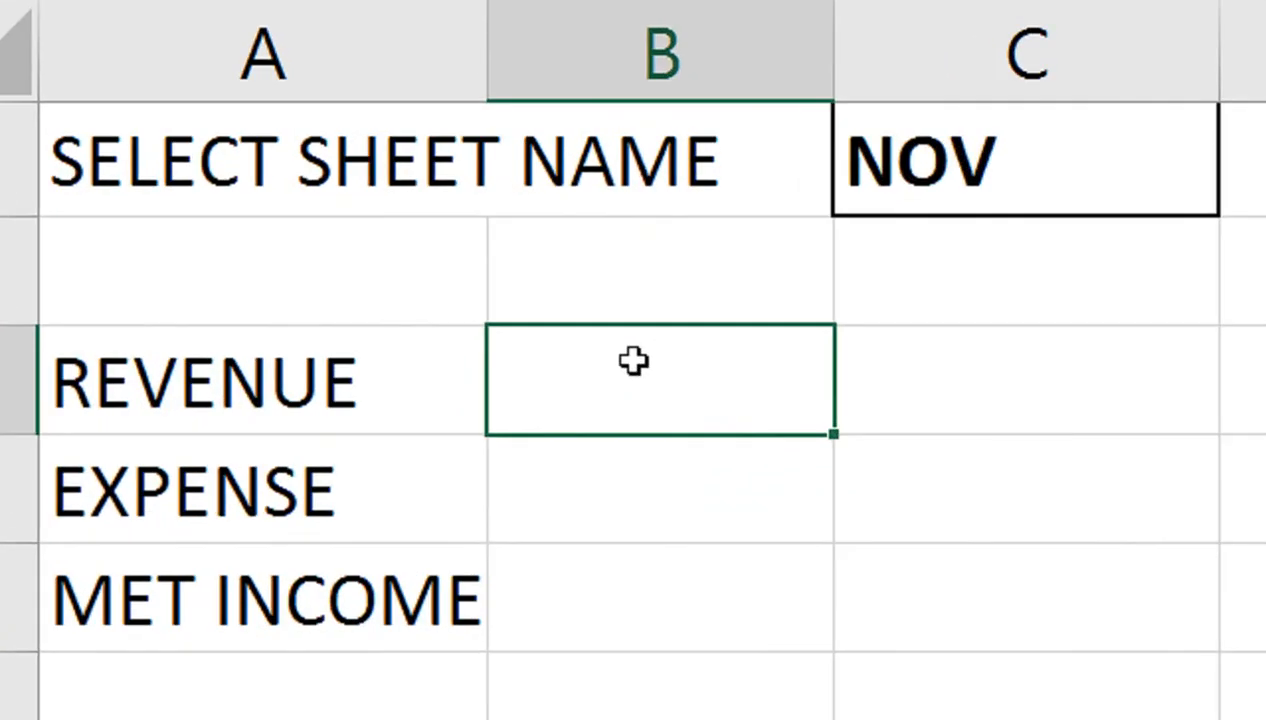
text(=)
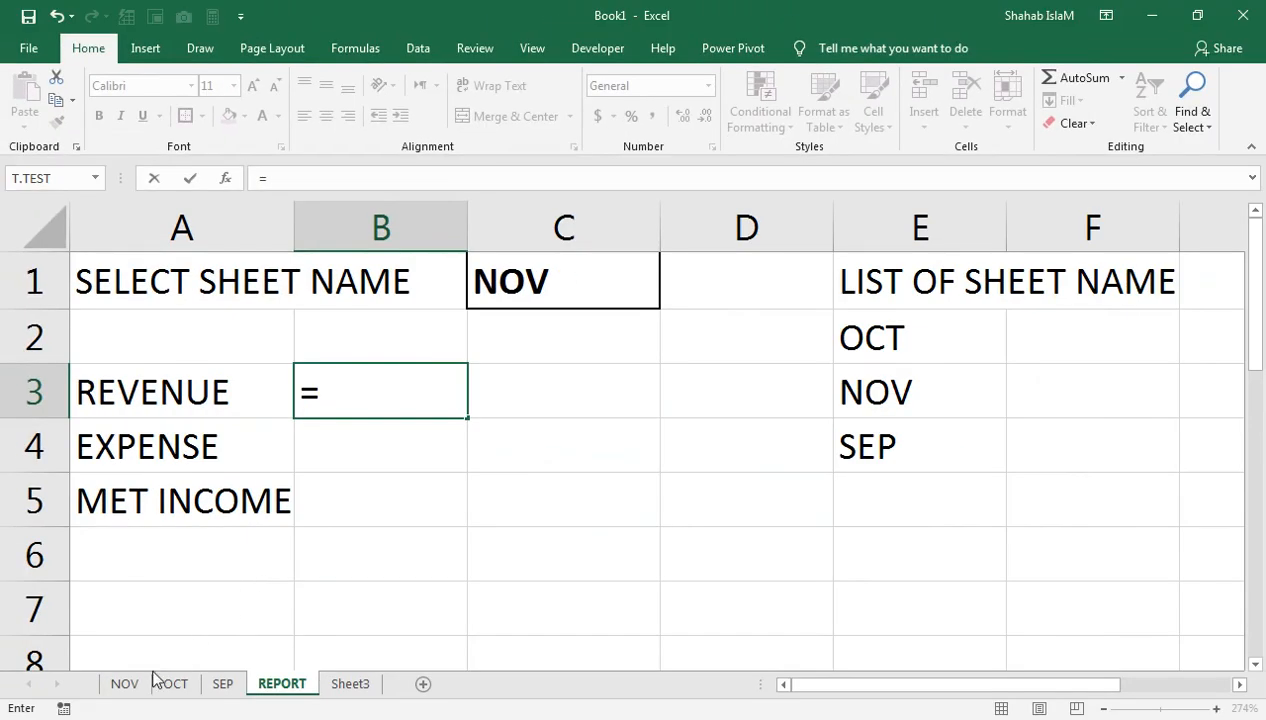
click(126, 685)
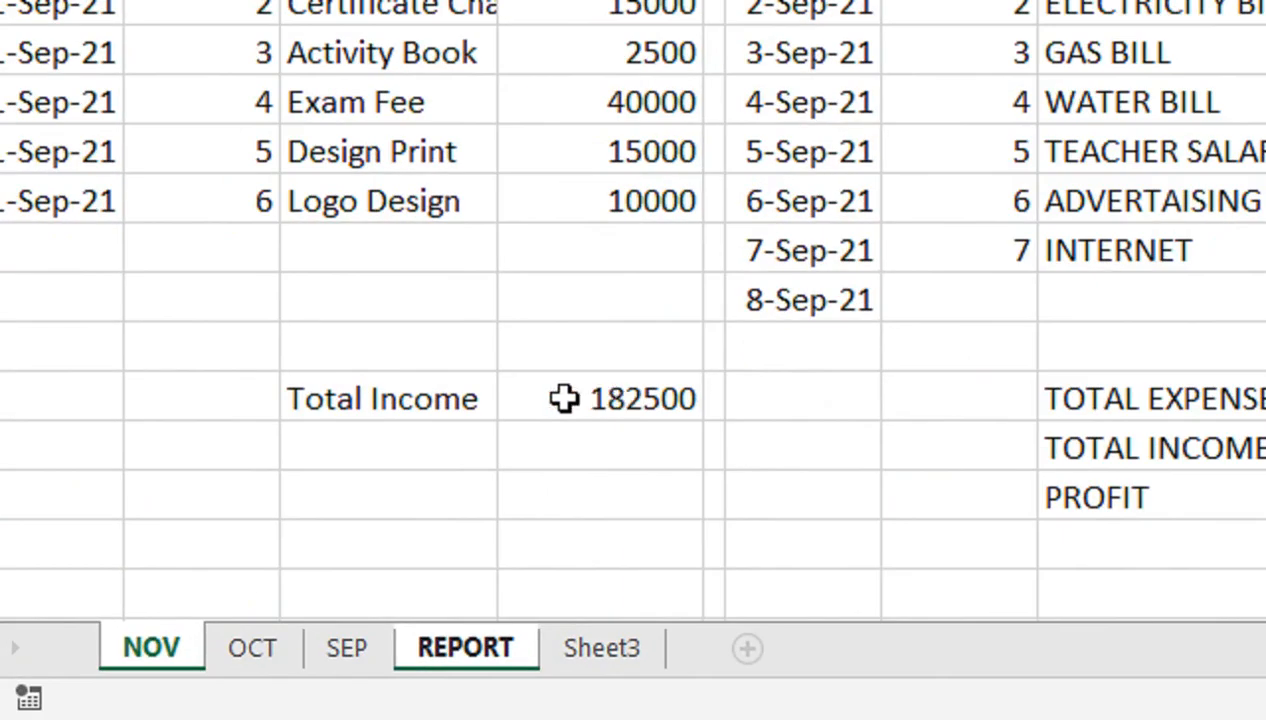
click(573, 394)
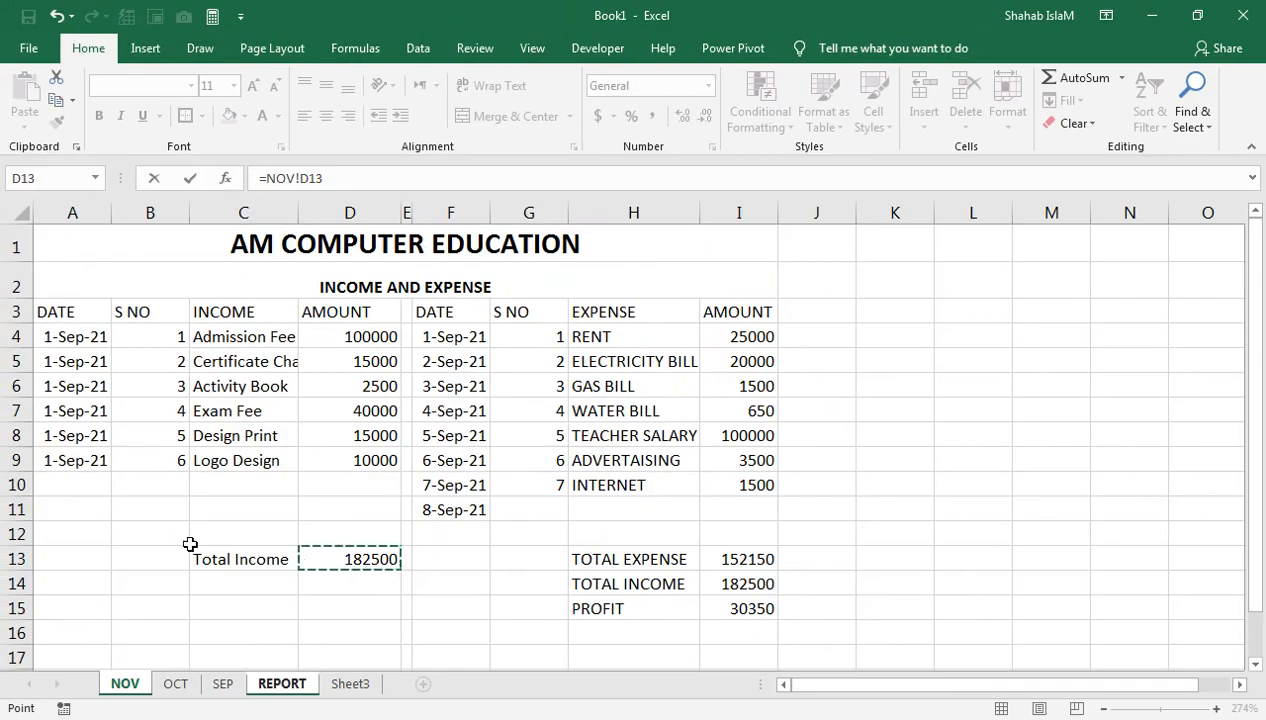
key(Return)
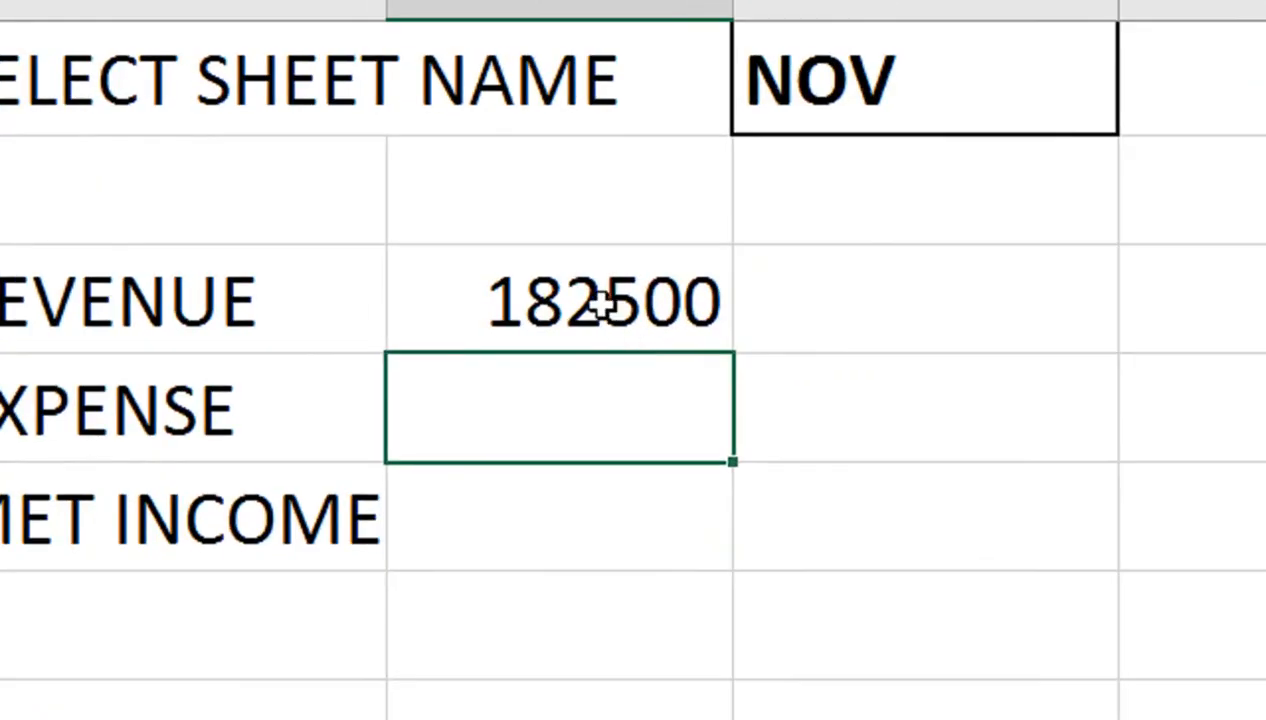
- Choose OCT from the sheet name drop-down in C1
click(401, 392)
click(961, 99)
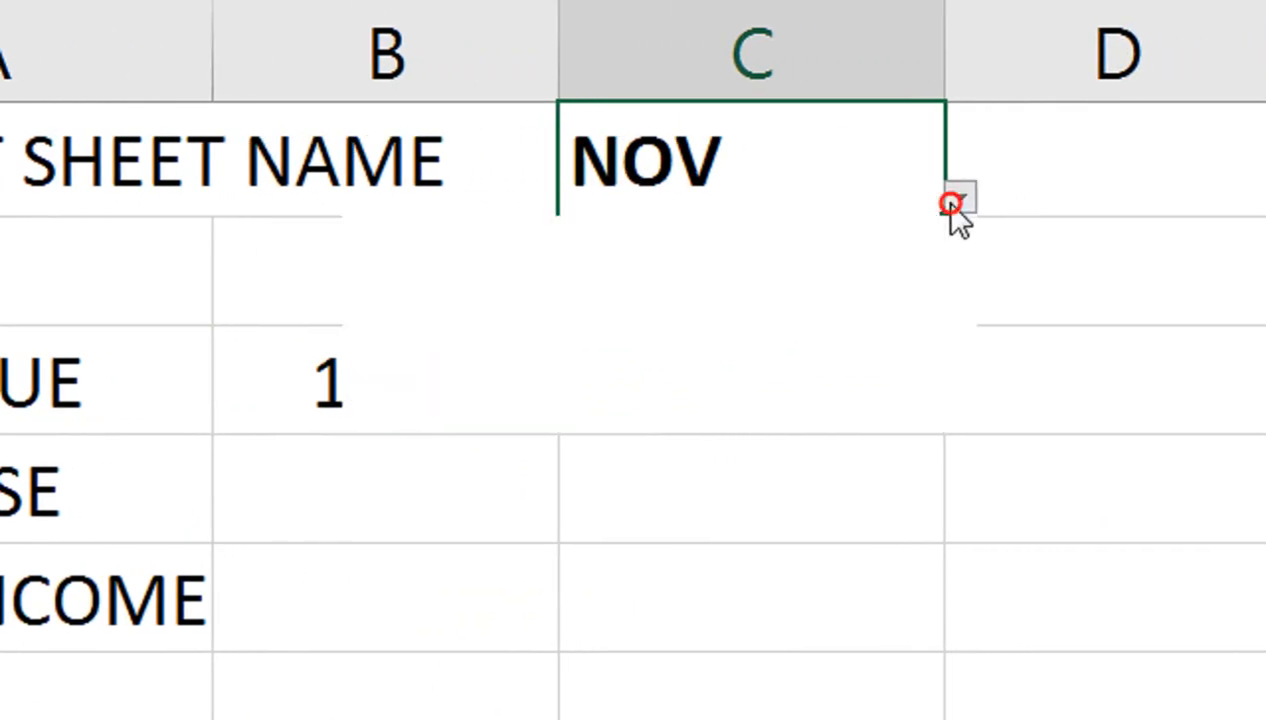
click(882, 257)
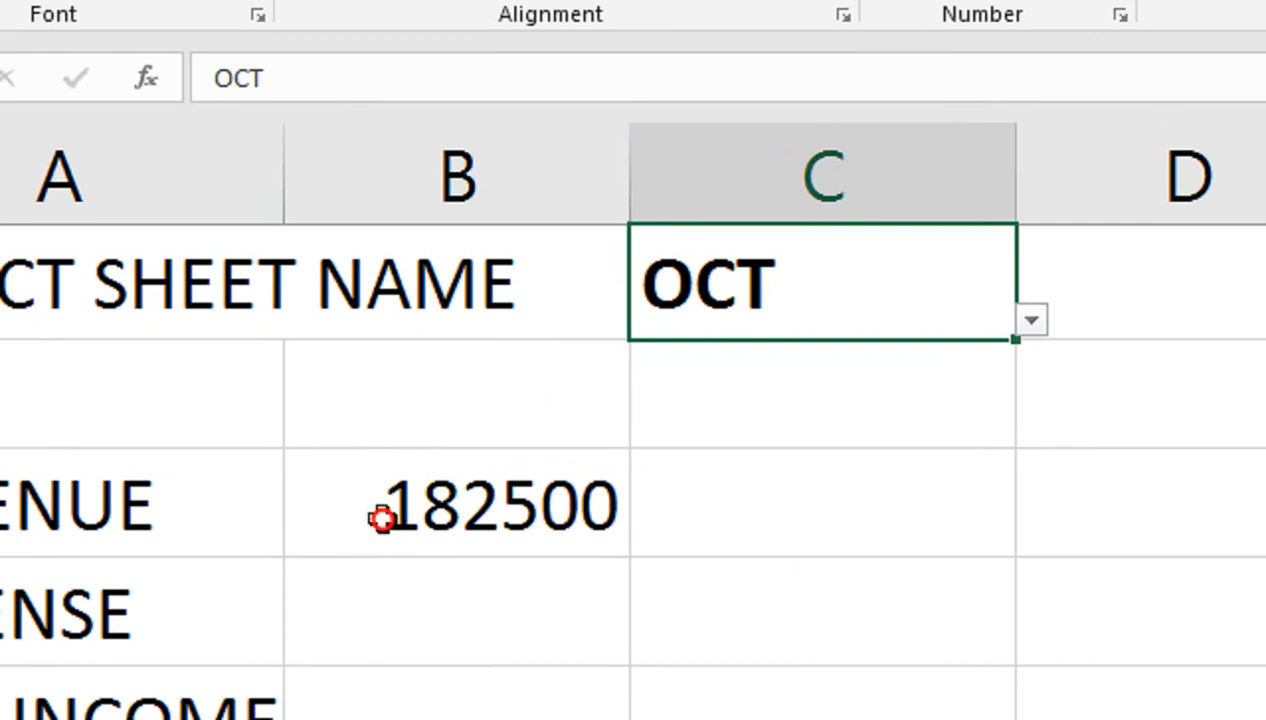
- Compare the REVENUE formula and value in B3 with the Total Income on the OCT sheet
click(311, 394)
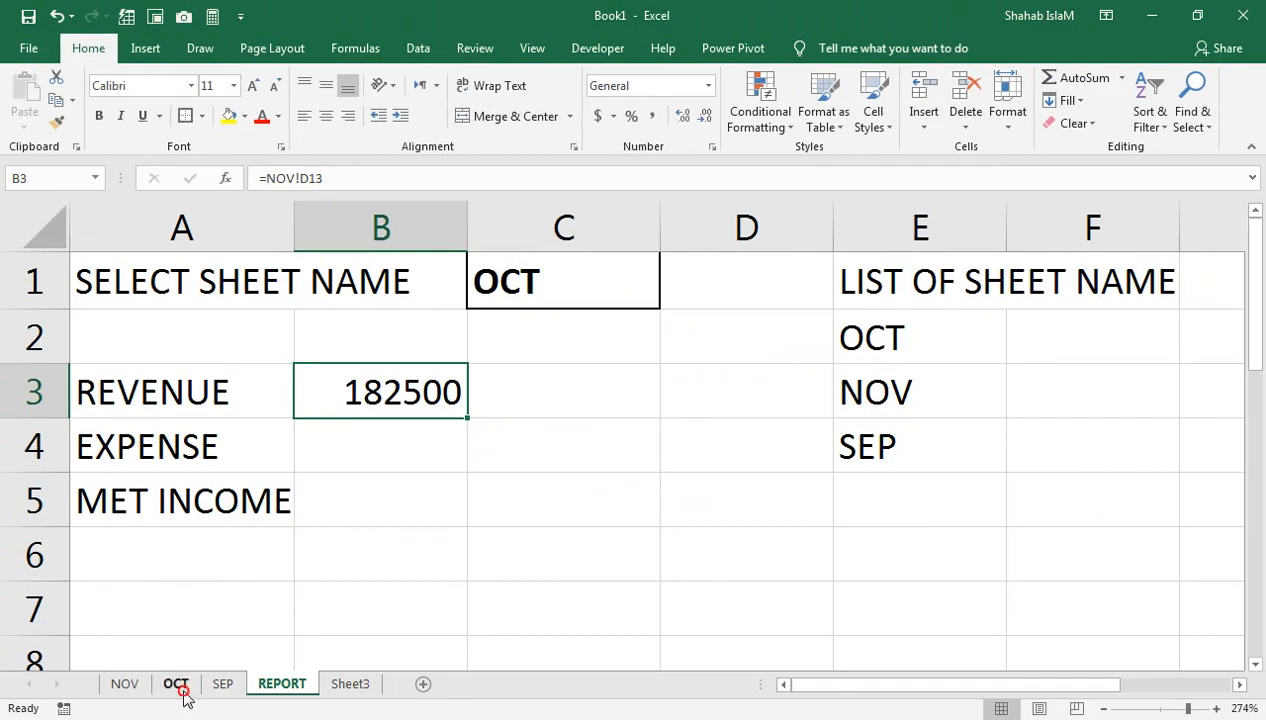
click(176, 684)
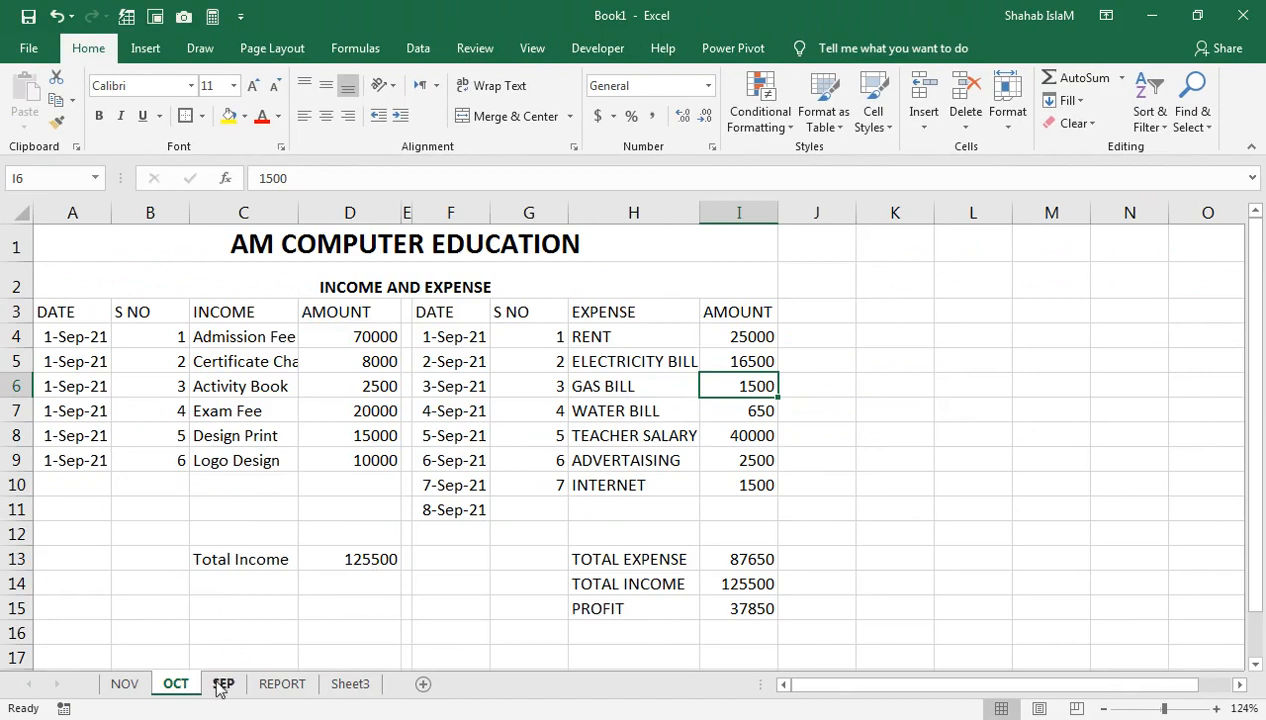
click(283, 684)
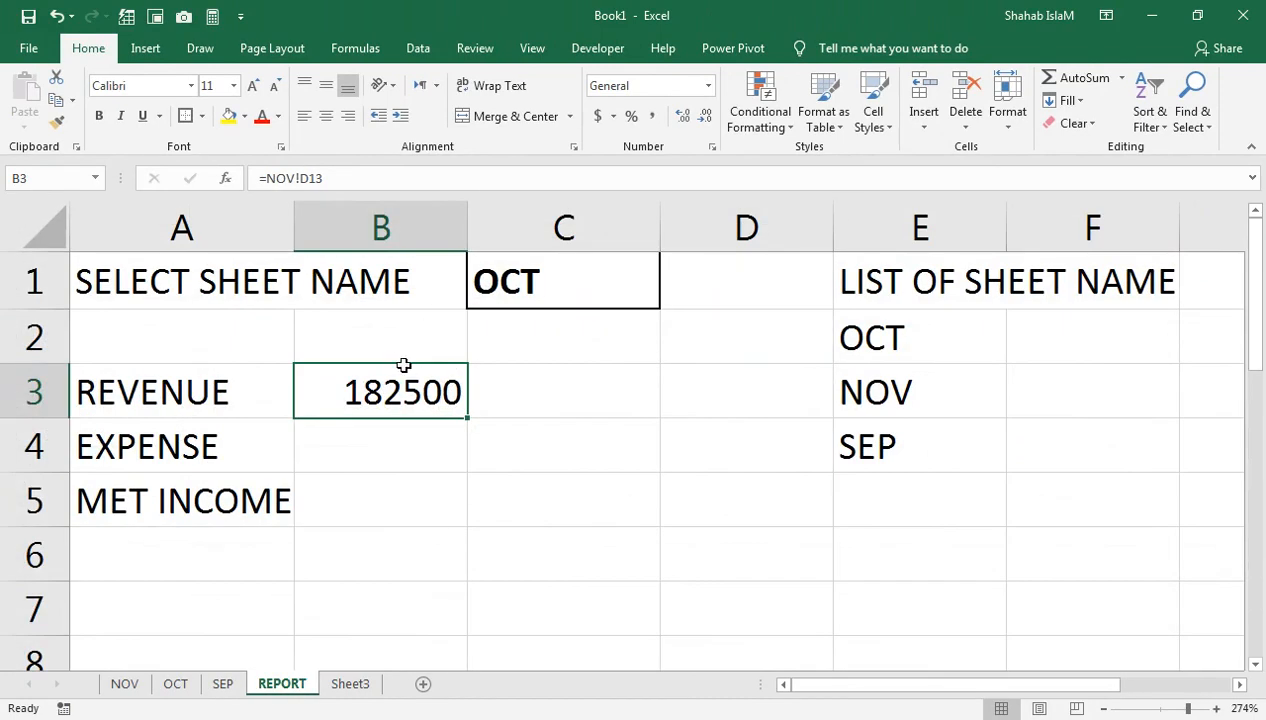
click(536, 282)
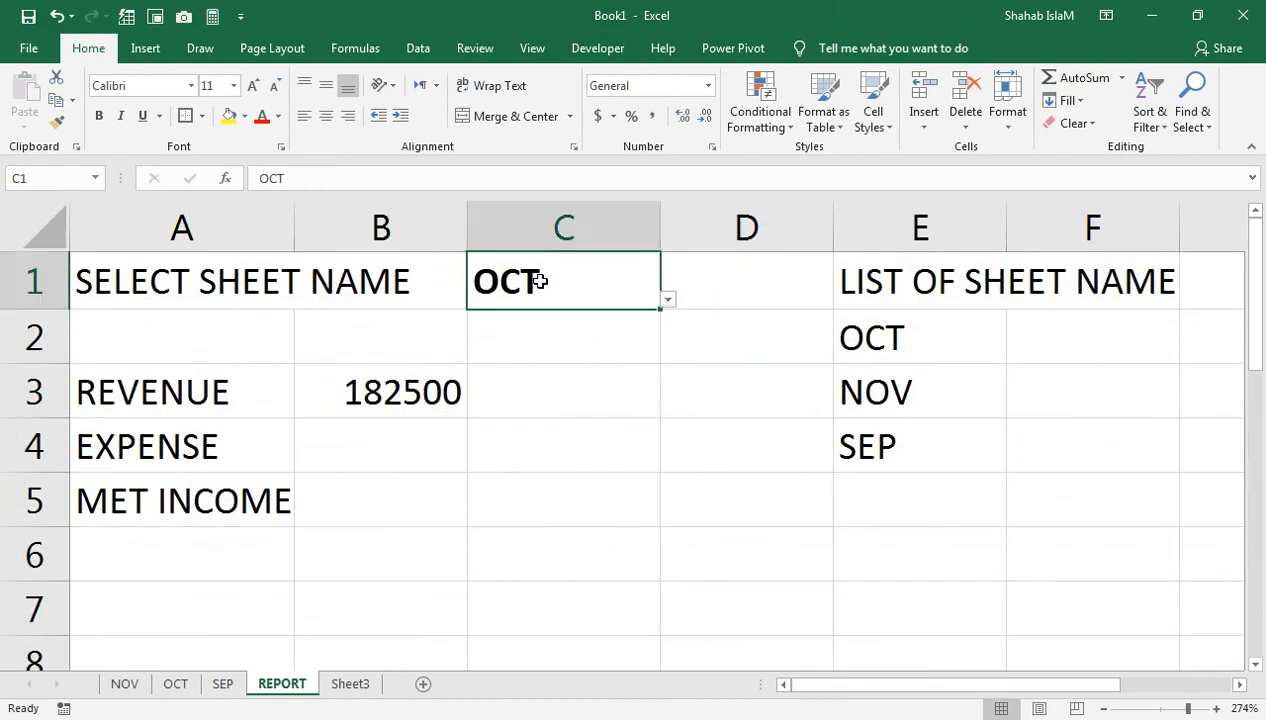
- Wrap the NOV!D13 reference in B3 in the INDIRECT function and enclose it in double quotation marks
click(394, 384)
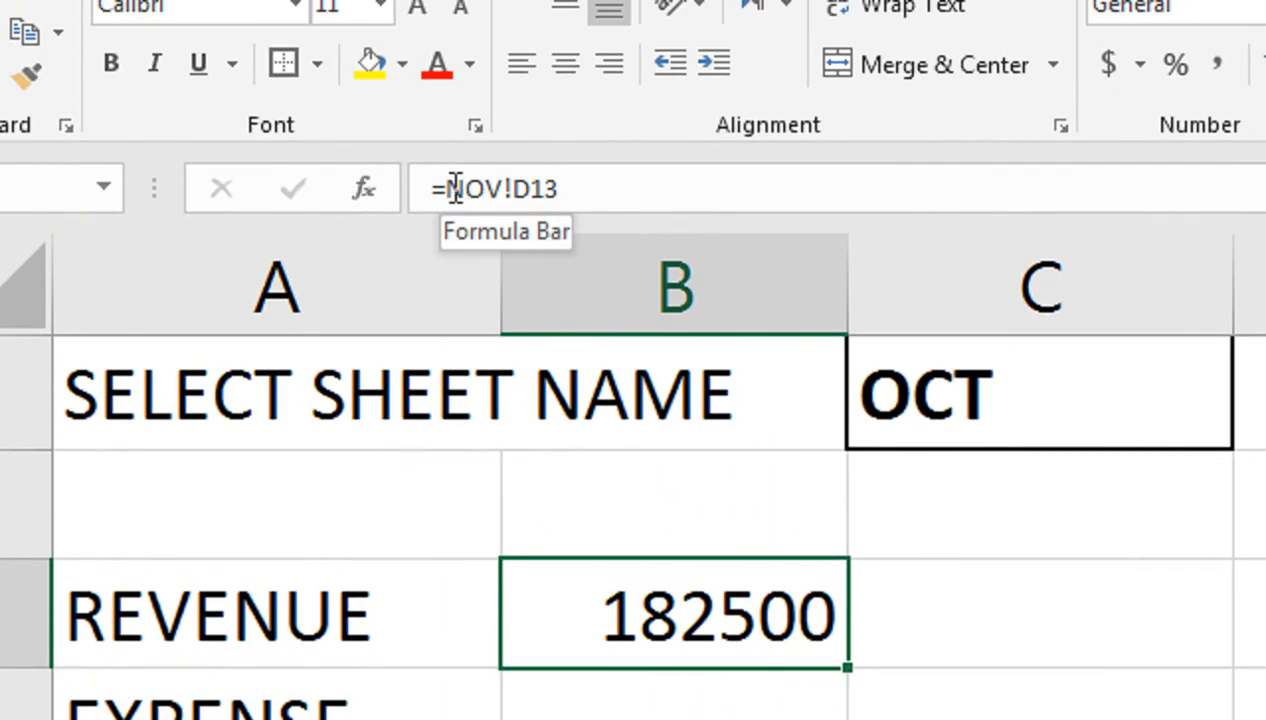
click(447, 188)
text(INDEX()
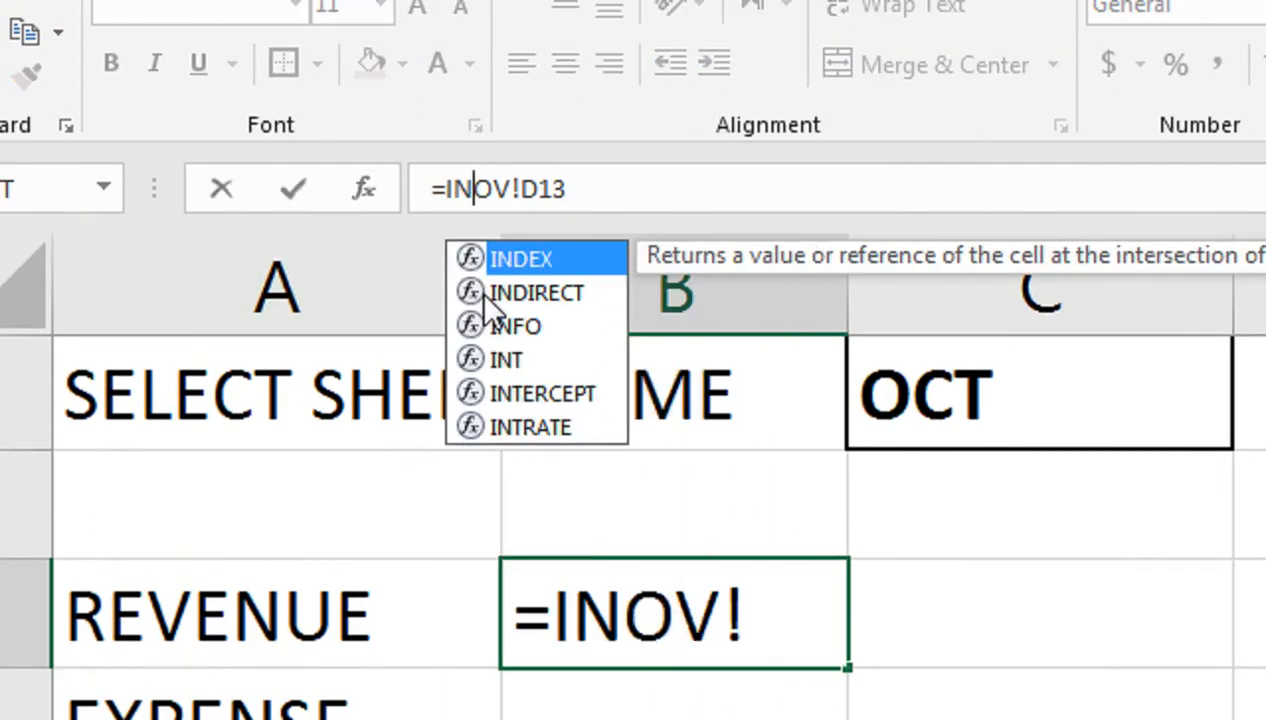
key(BackSpace)
key(BackSpace)
key(BackSpace)
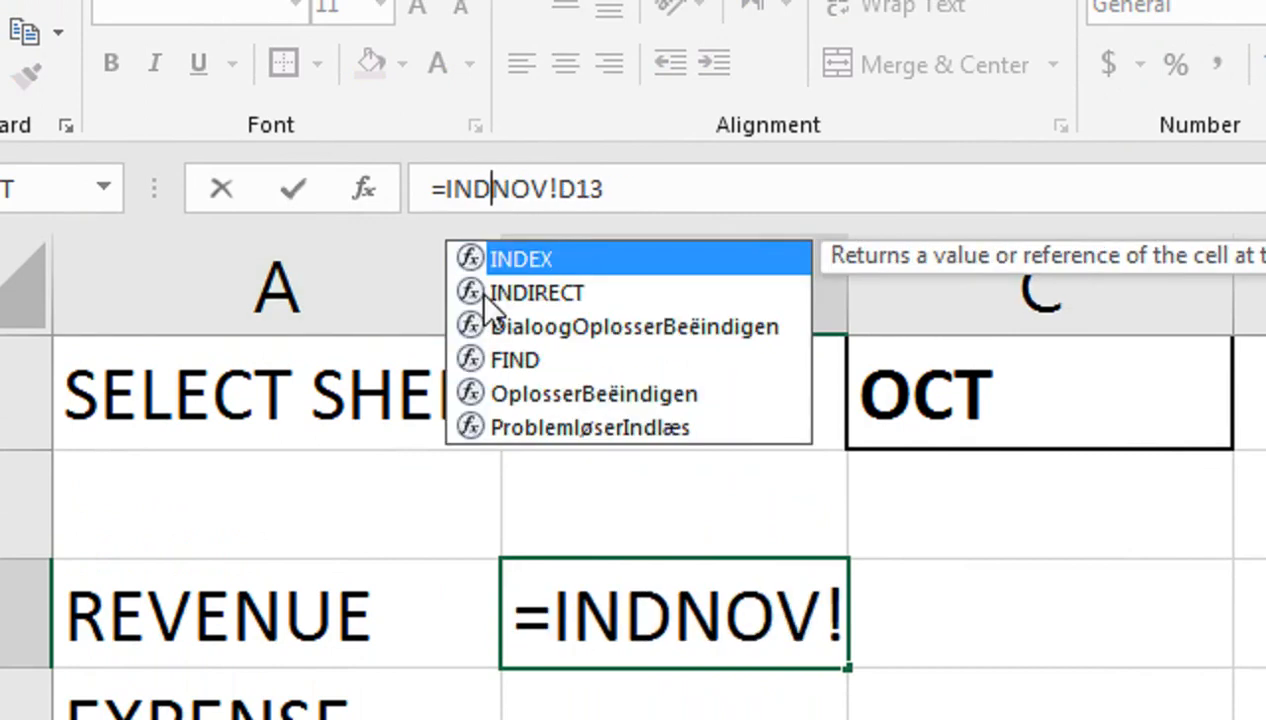
double_click(480, 291)
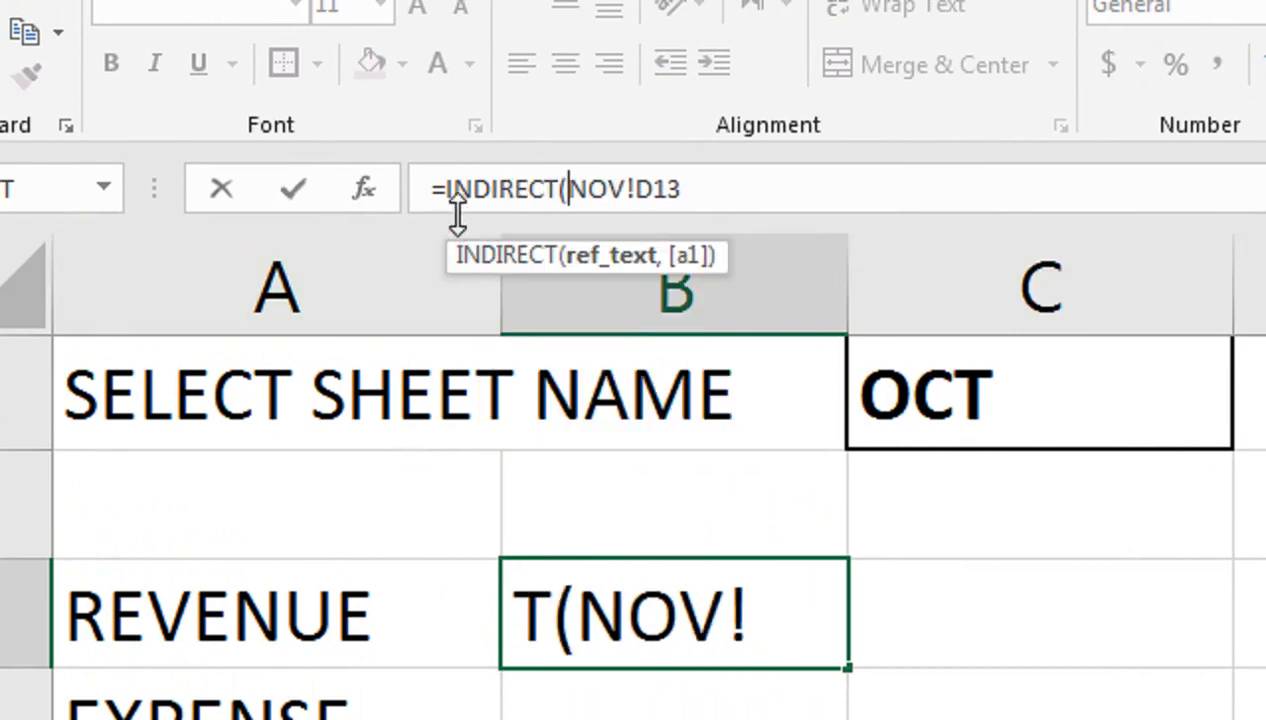
text(")
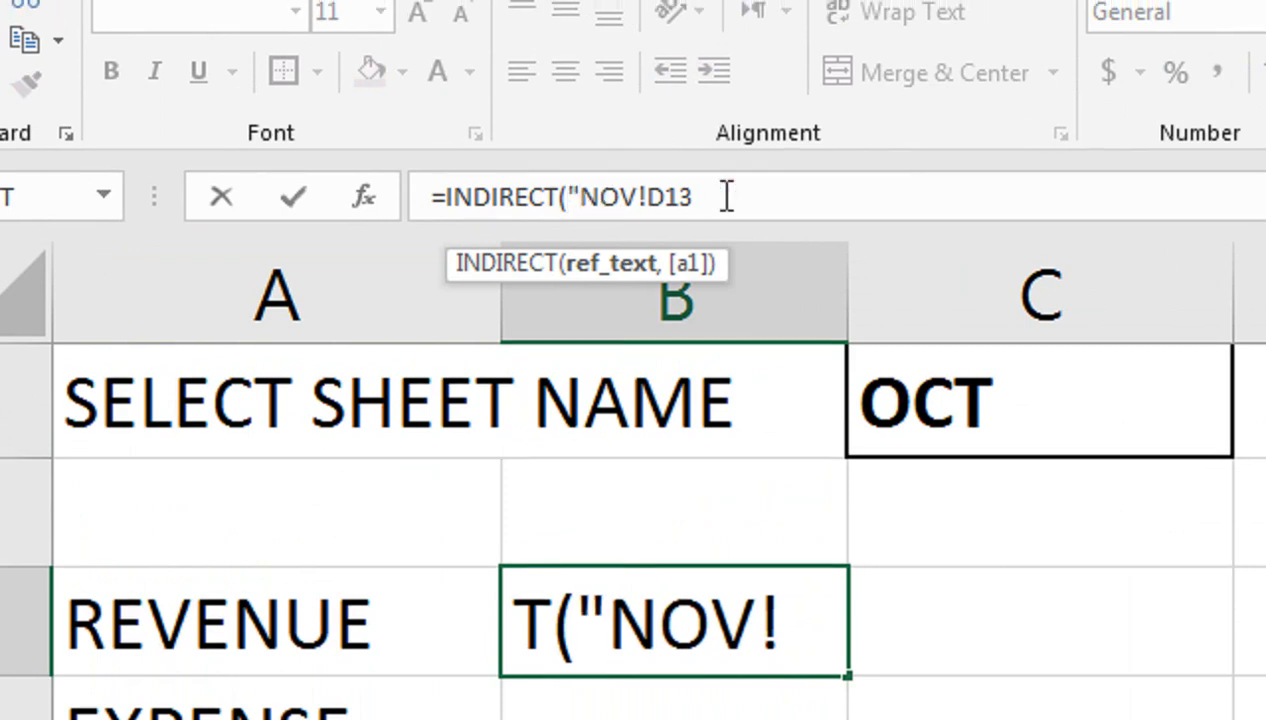
text(")
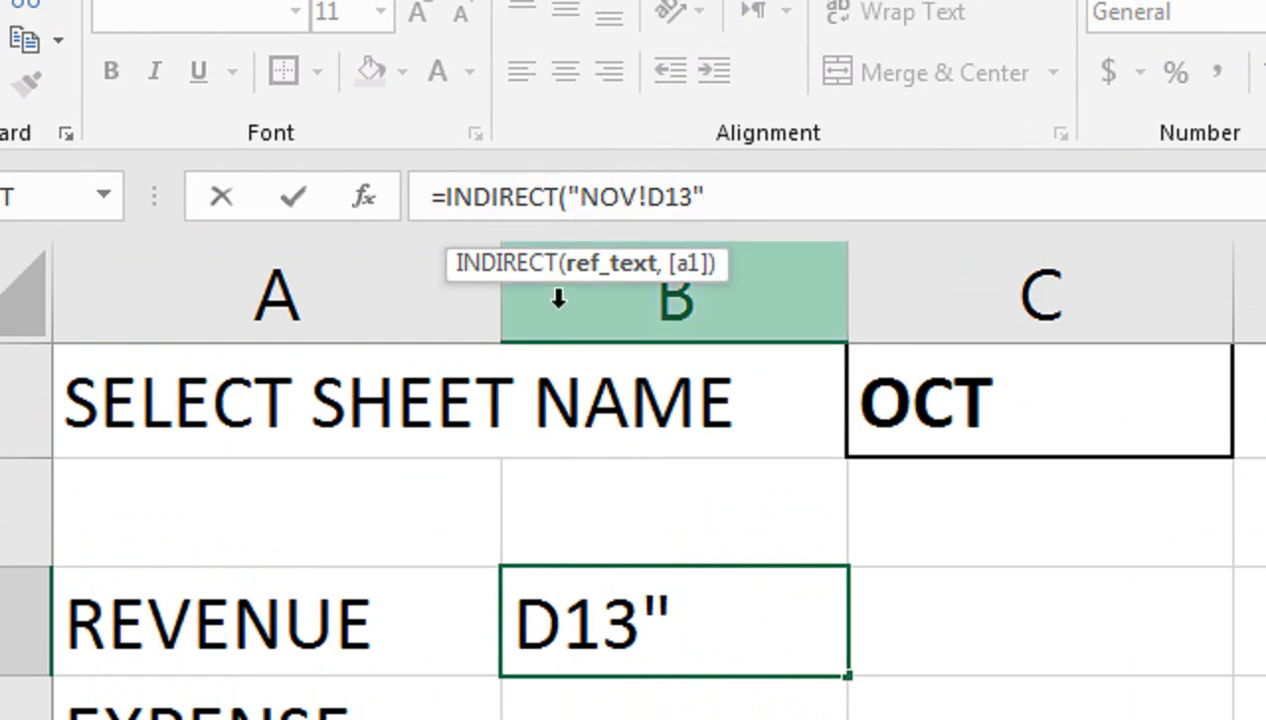
- Replace the sheet name NOV inside the B3 formula with a reference to C1 joined by ampersands, &C1&
click(576, 190)
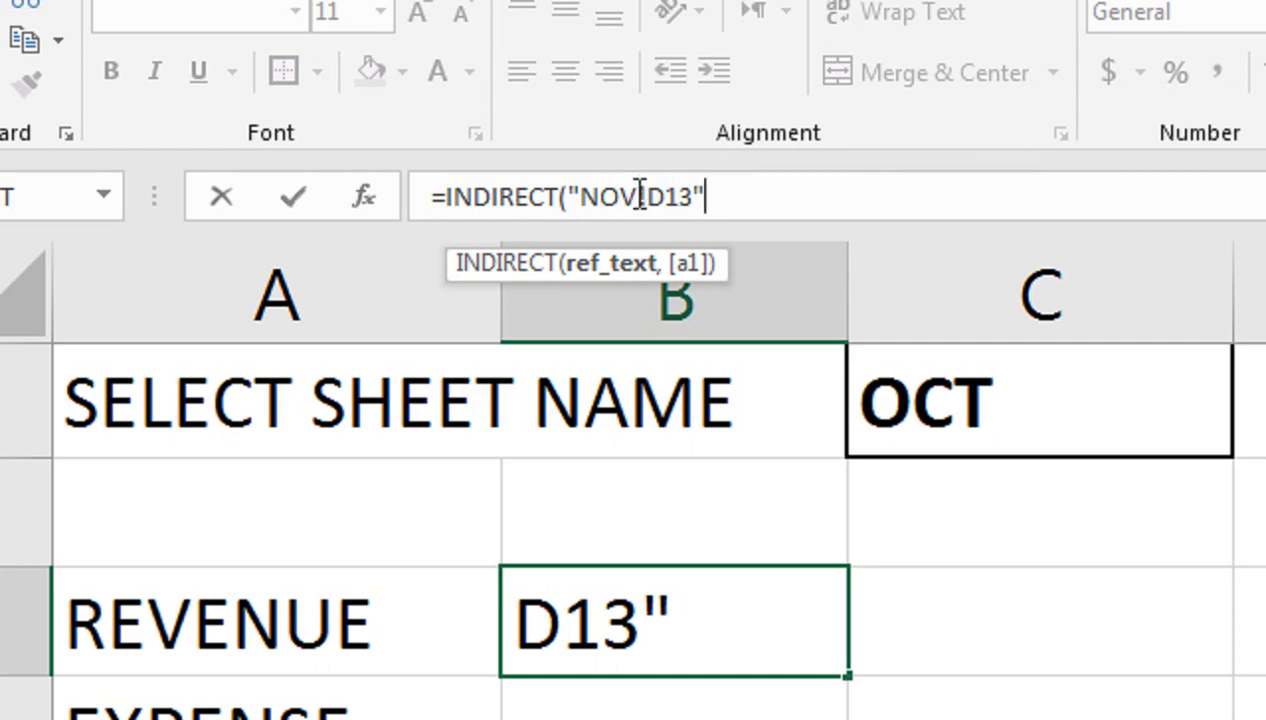
drag(640, 195, 580, 203)
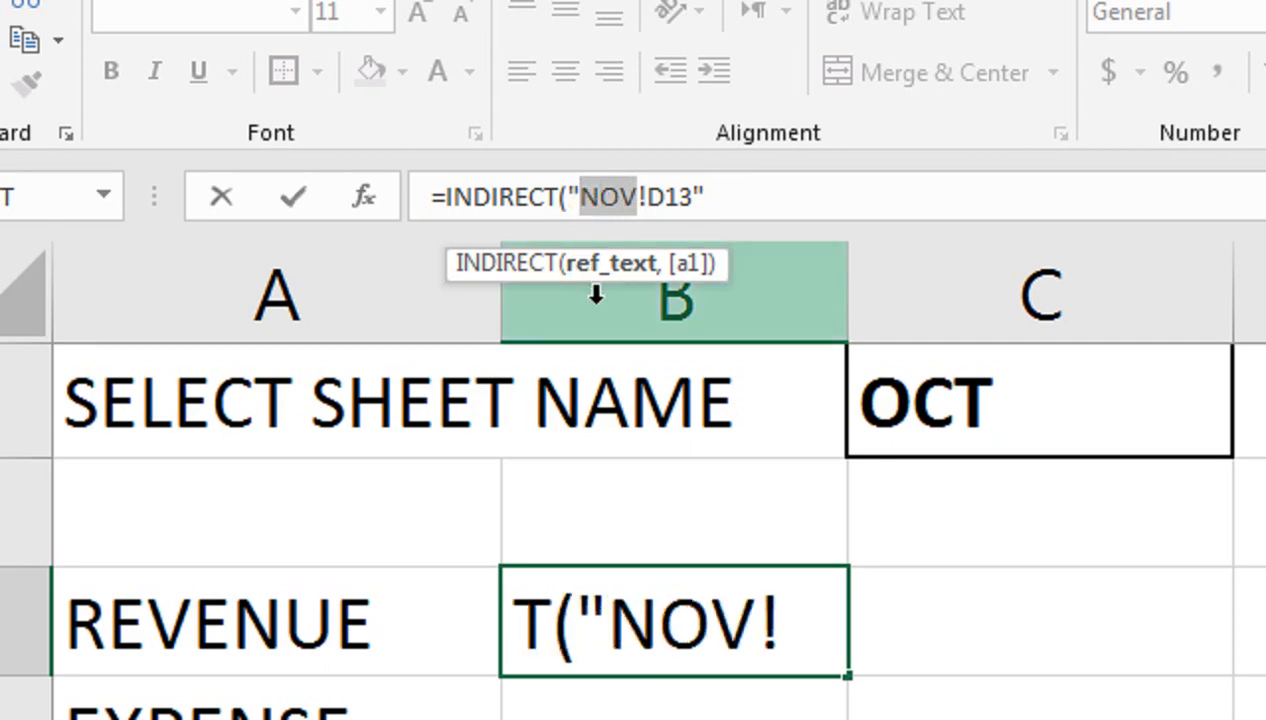
text(&&)
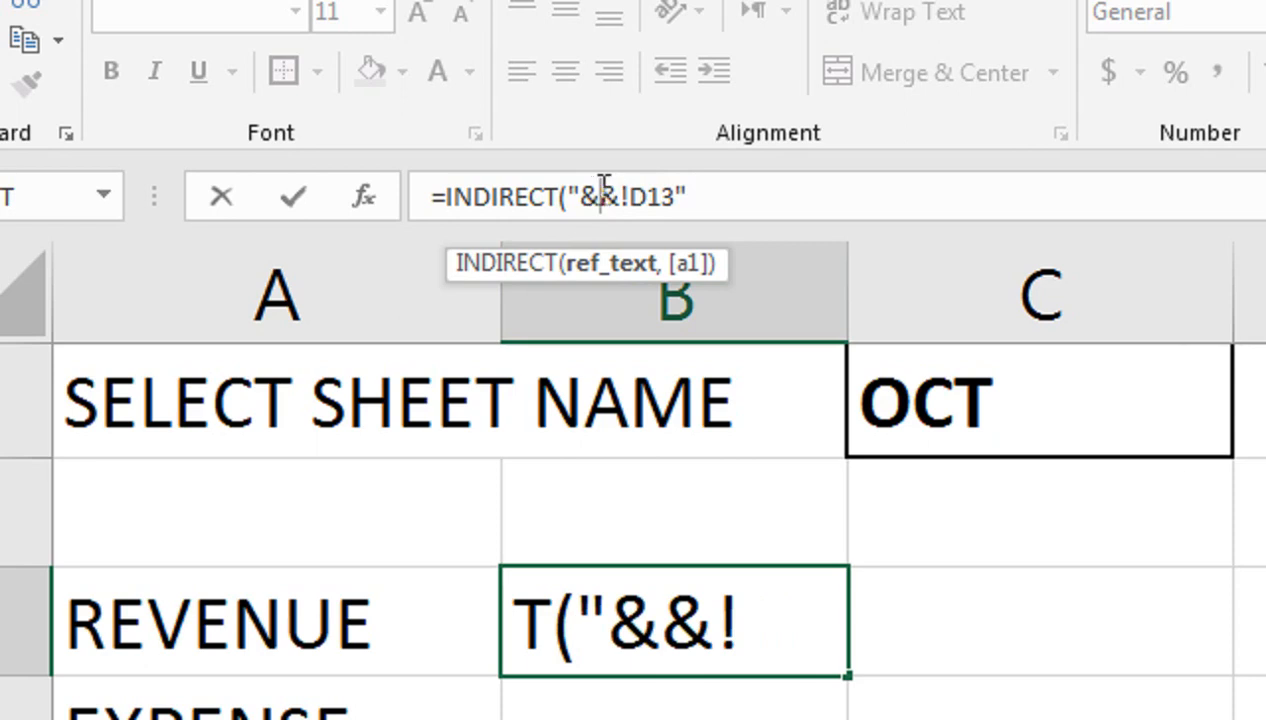
click(924, 425)
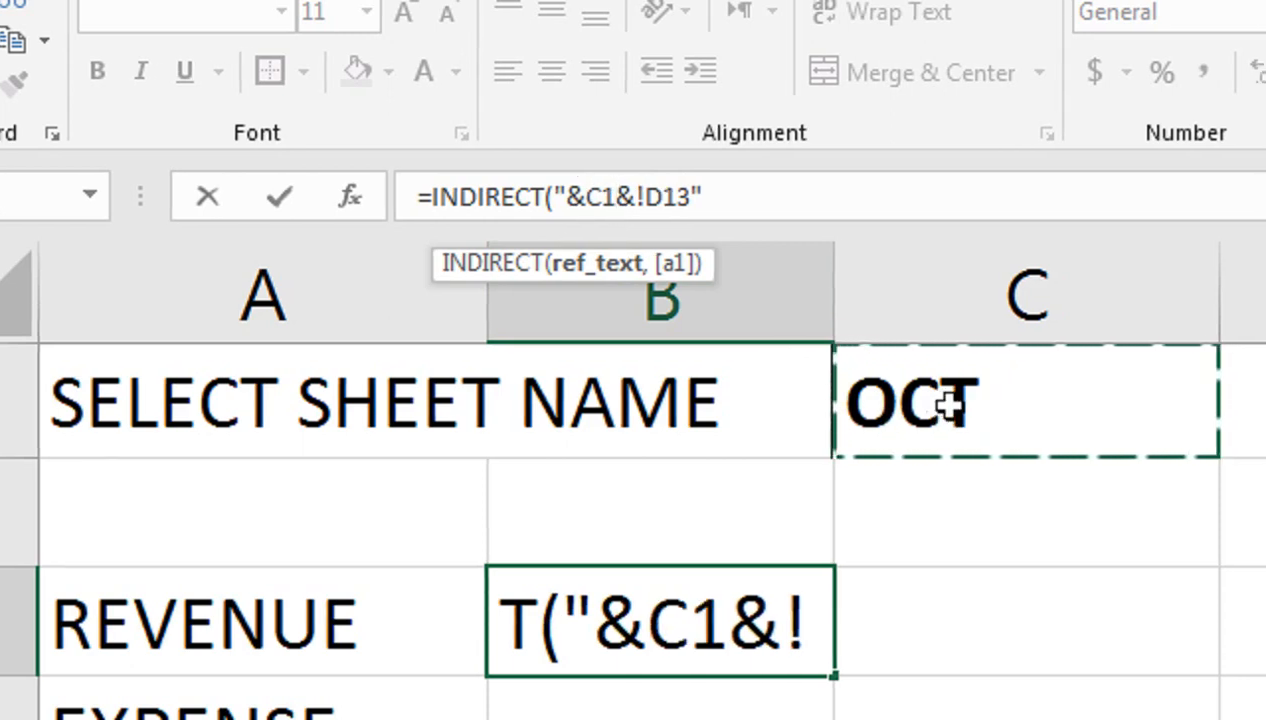
- Add the missing quotation marks, apostrophes and closing bracket so B3 holds =INDIRECT("'"&C1&"'!D13")
click(568, 195)
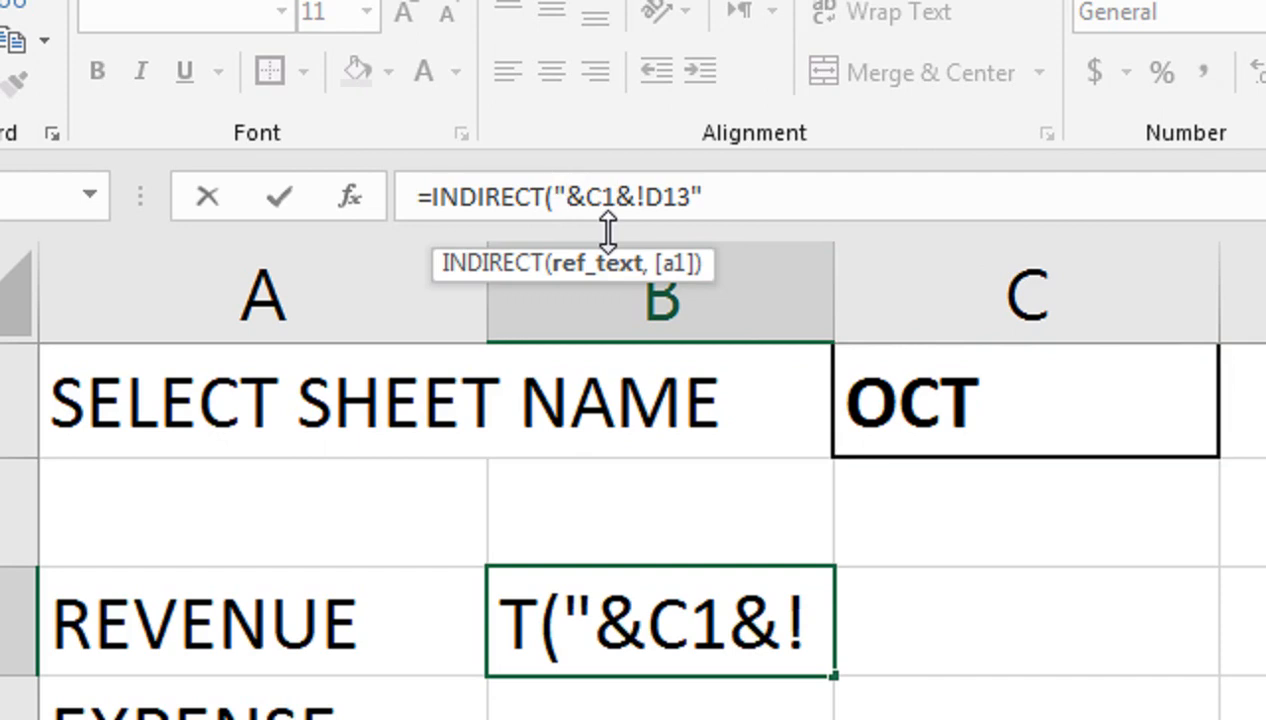
text(')
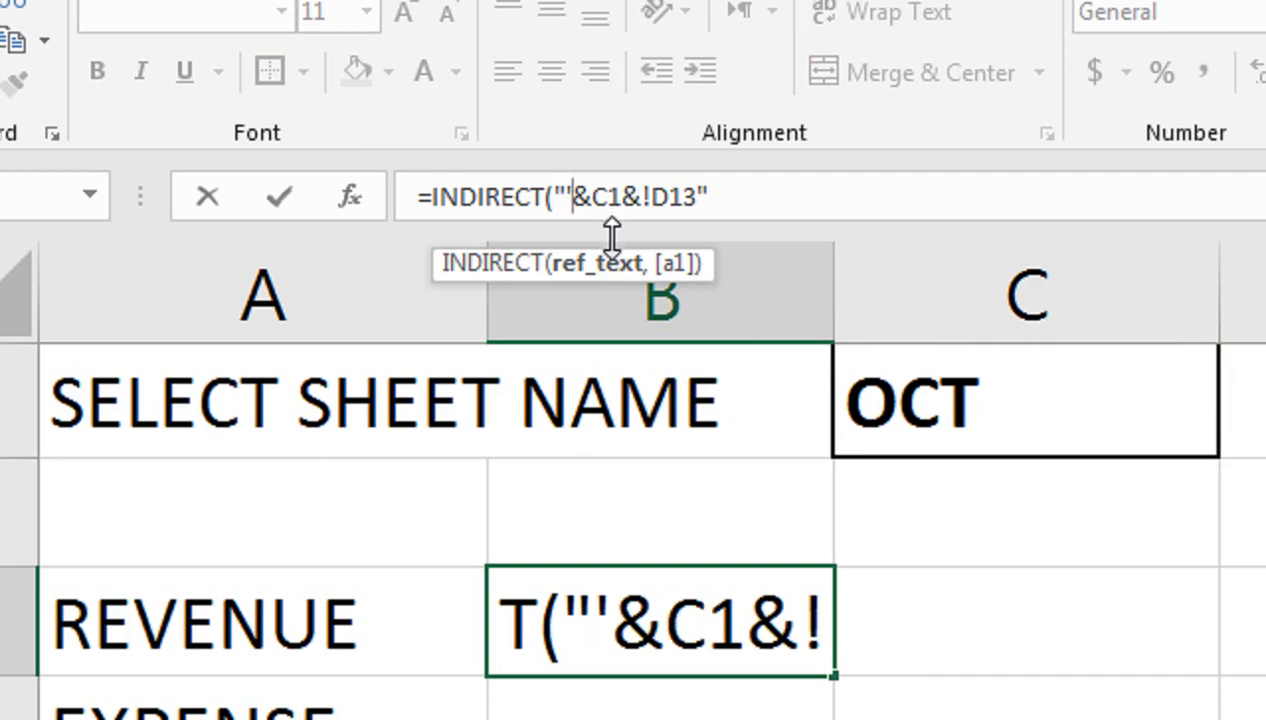
text(")
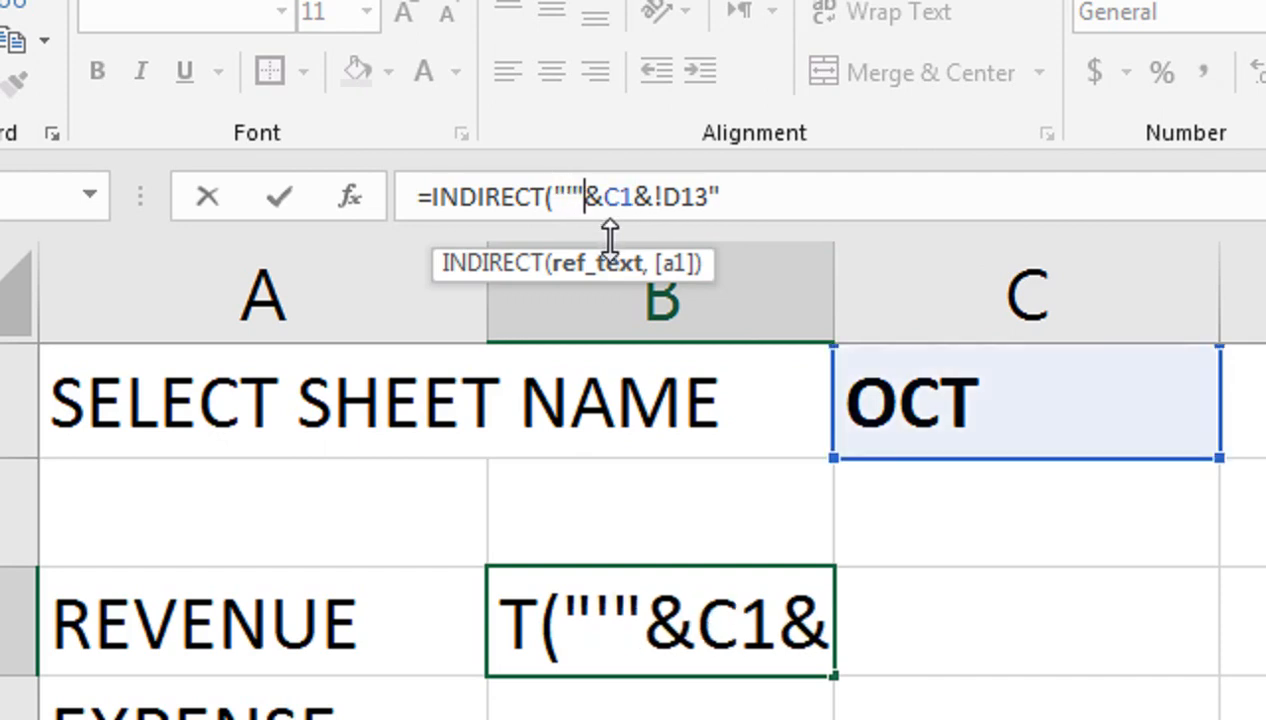
key(Right)
key(Right)
key(Right)
key(Right)
text(")
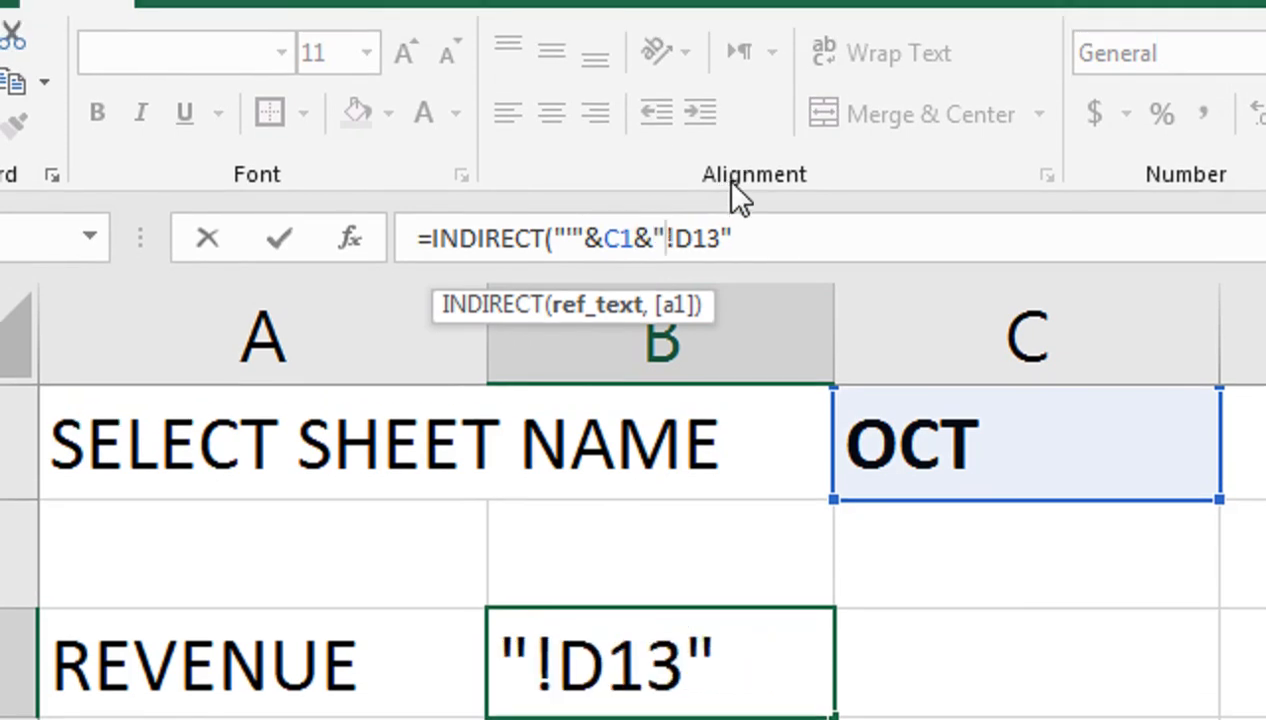
text(')
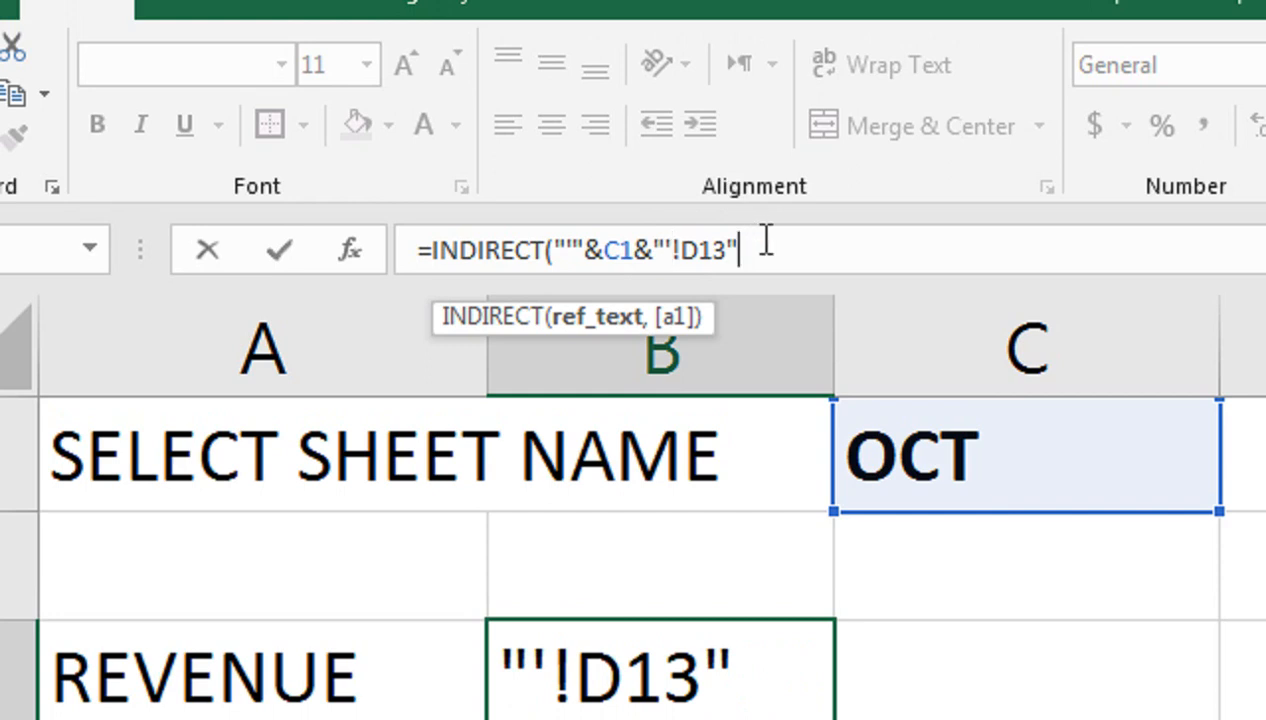
text(()
key(BackSpace)
text())
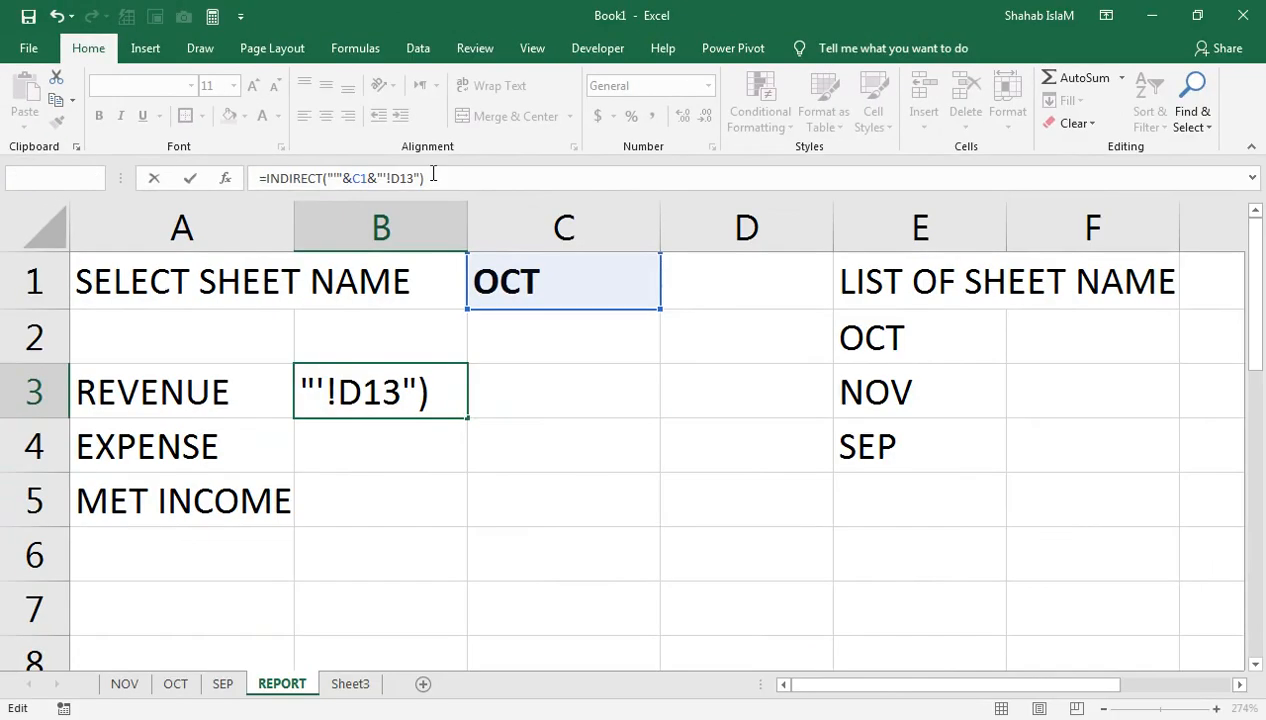
key(Return)
click(424, 393)
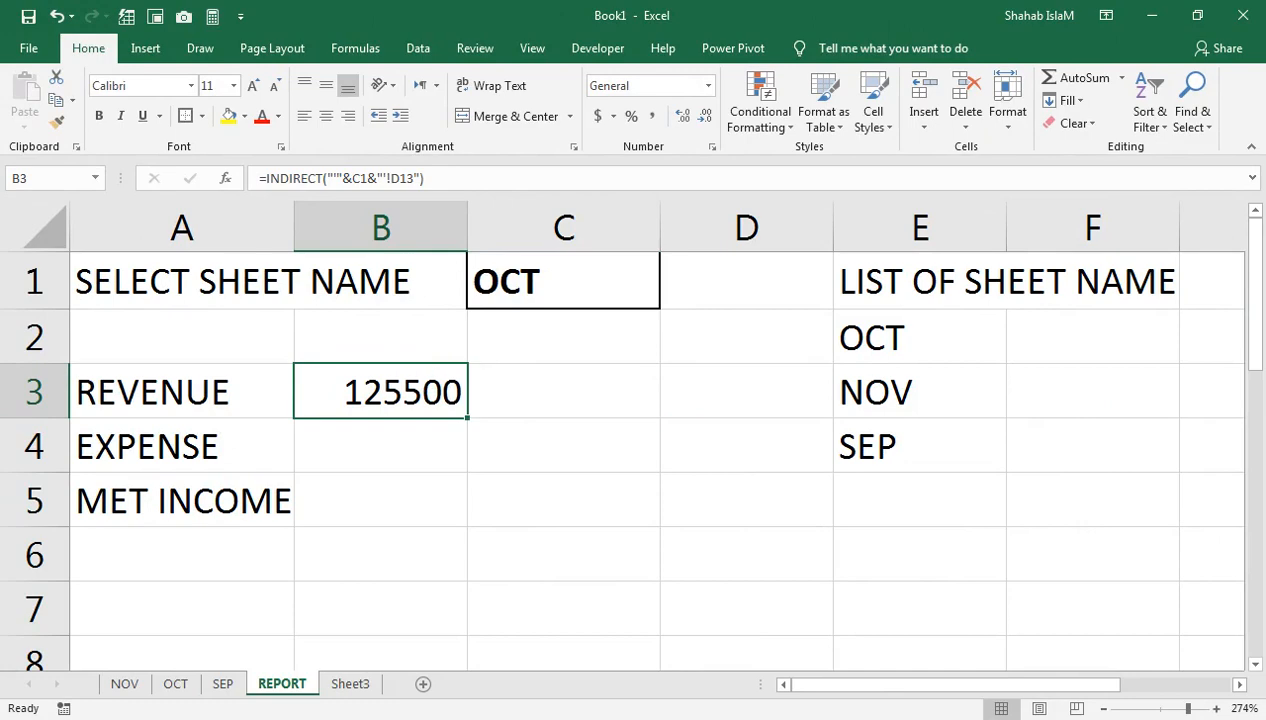
- On the OCT sheet, set the Logo Design and Design Print income amounts to 25000 each
click(182, 686)
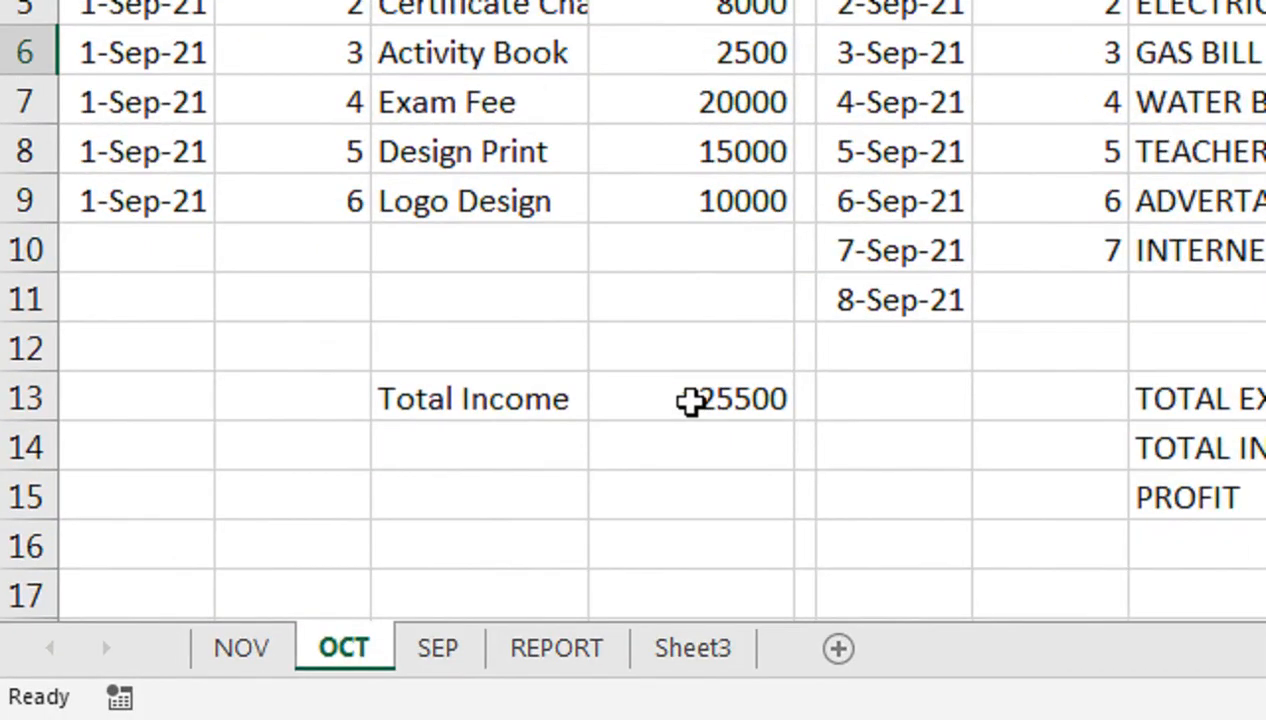
click(752, 200)
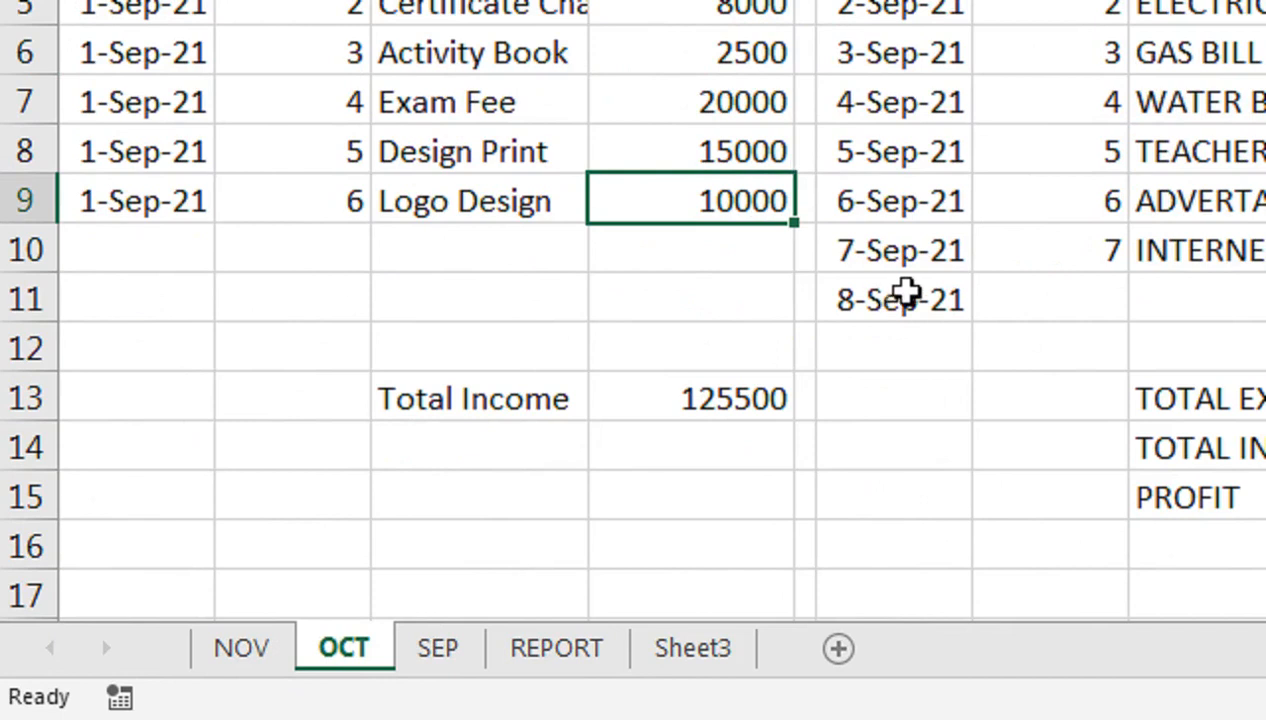
text(25000)
key(Return)
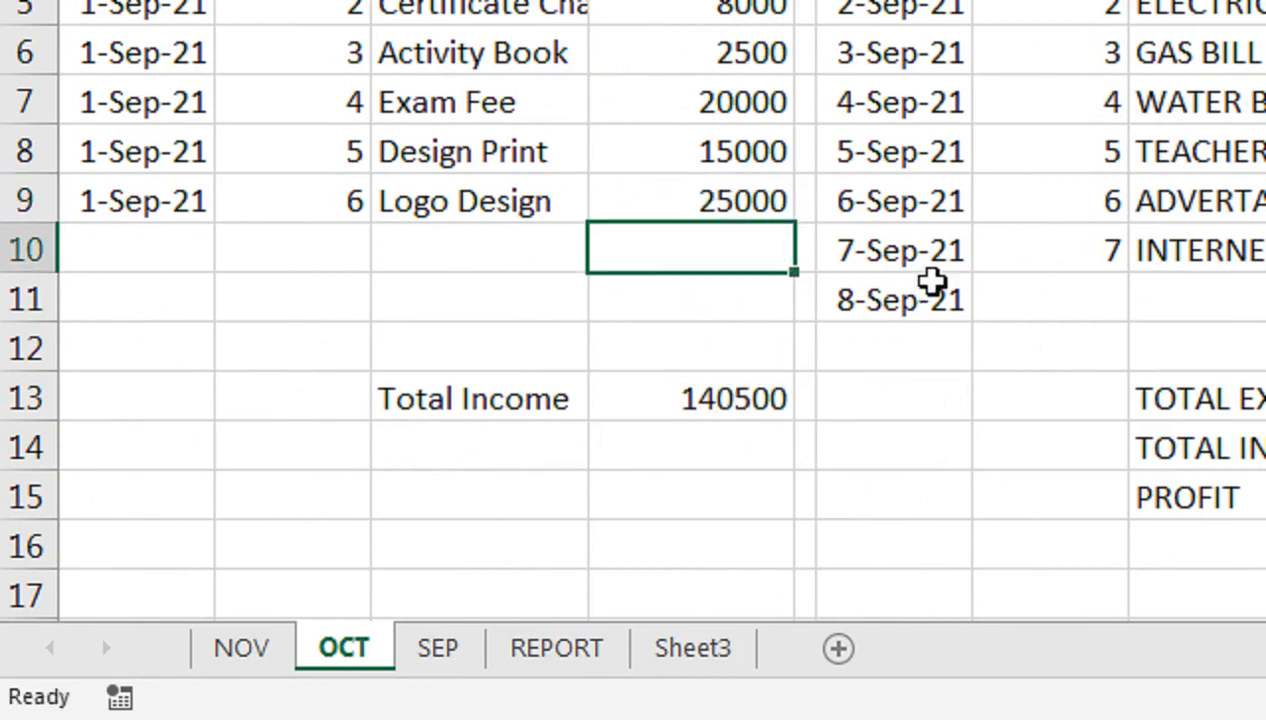
key(Up)
key(Up)
text(25000)
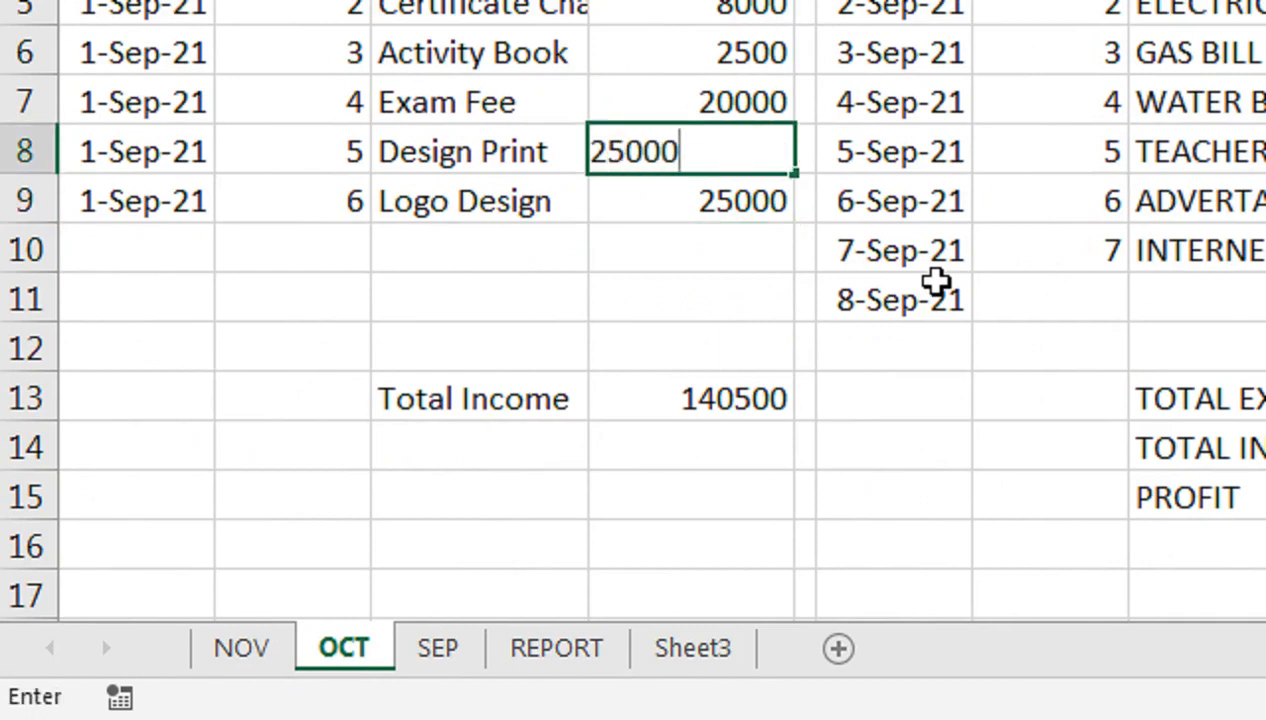
key(Return)
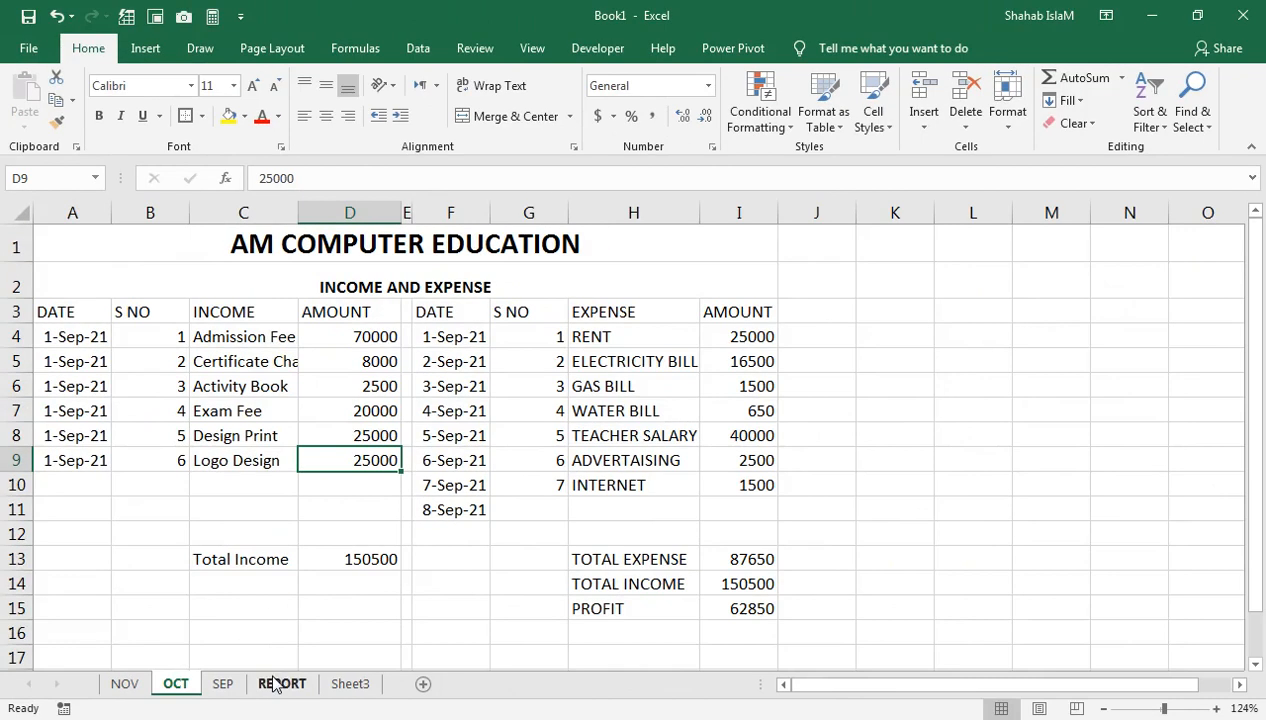
- Return to the REPORT sheet and switch the sheet name selection in C1 to NOV
click(556, 648)
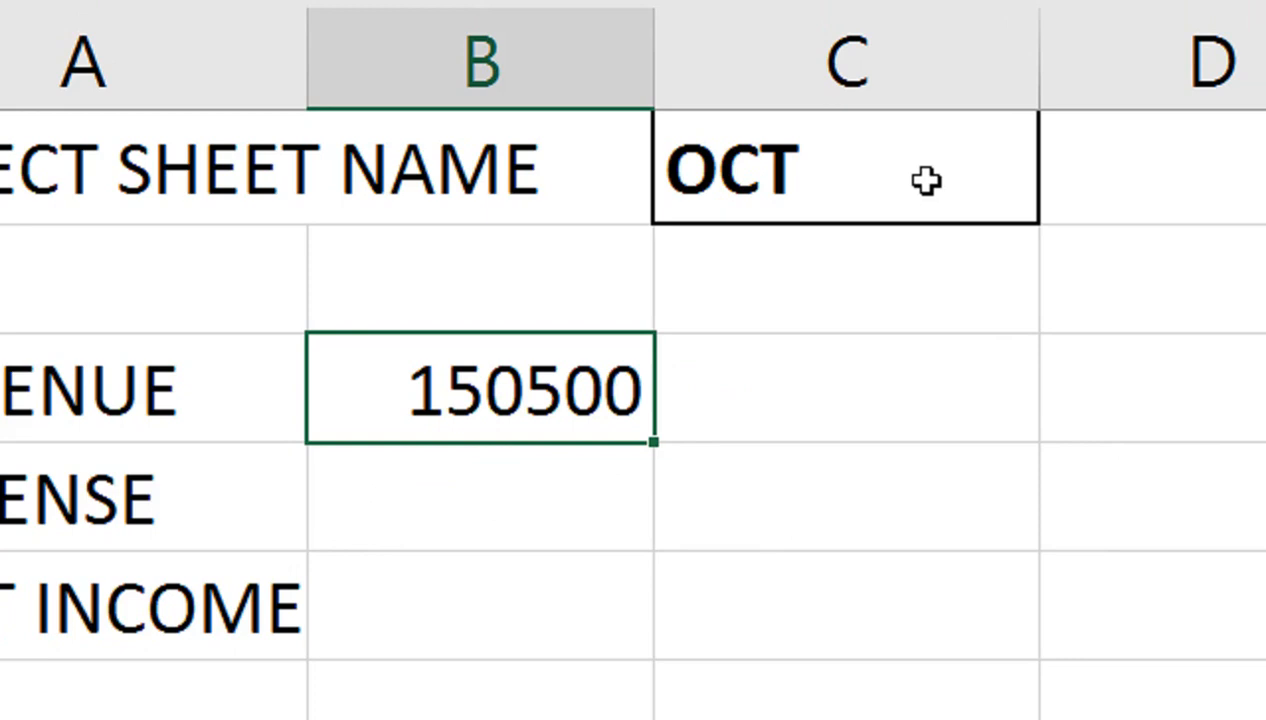
click(928, 180)
click(1056, 214)
click(870, 330)
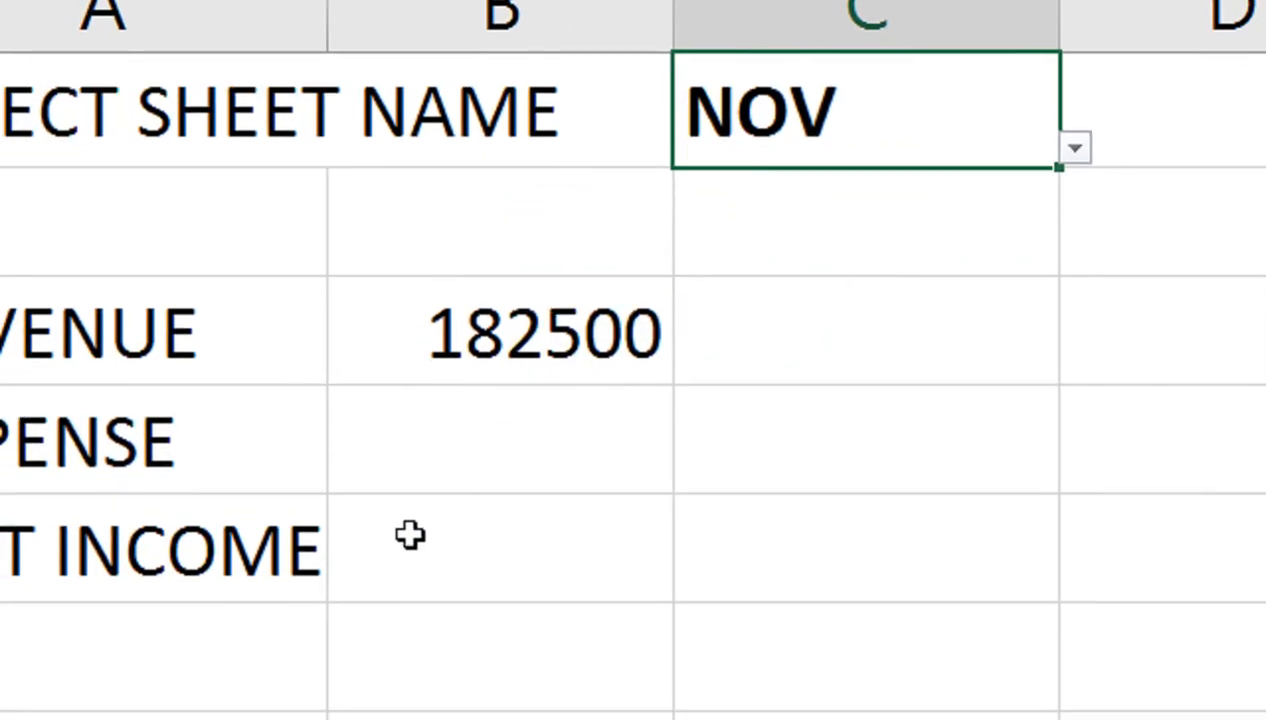
- Enter a reference to the NOV sheet's total expense, =NOV!I13, in the EXPENSE cell B4 of the REPORT sheet
click(485, 300)
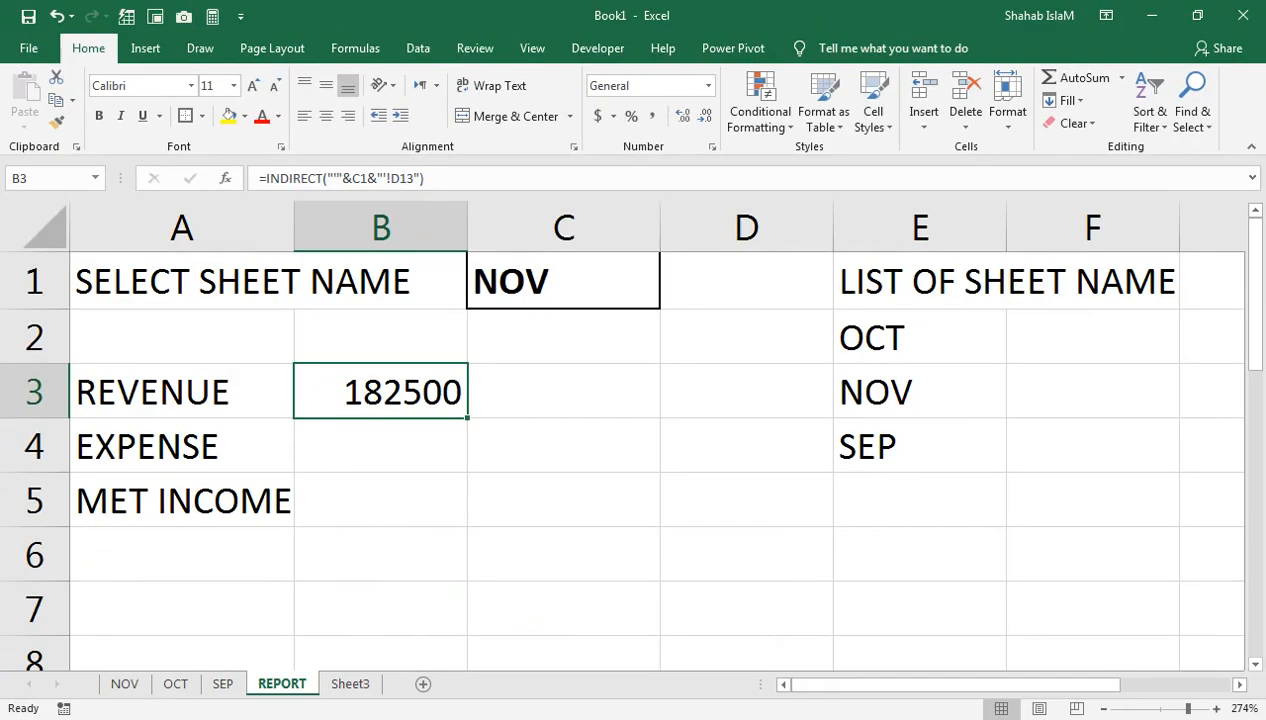
click(124, 684)
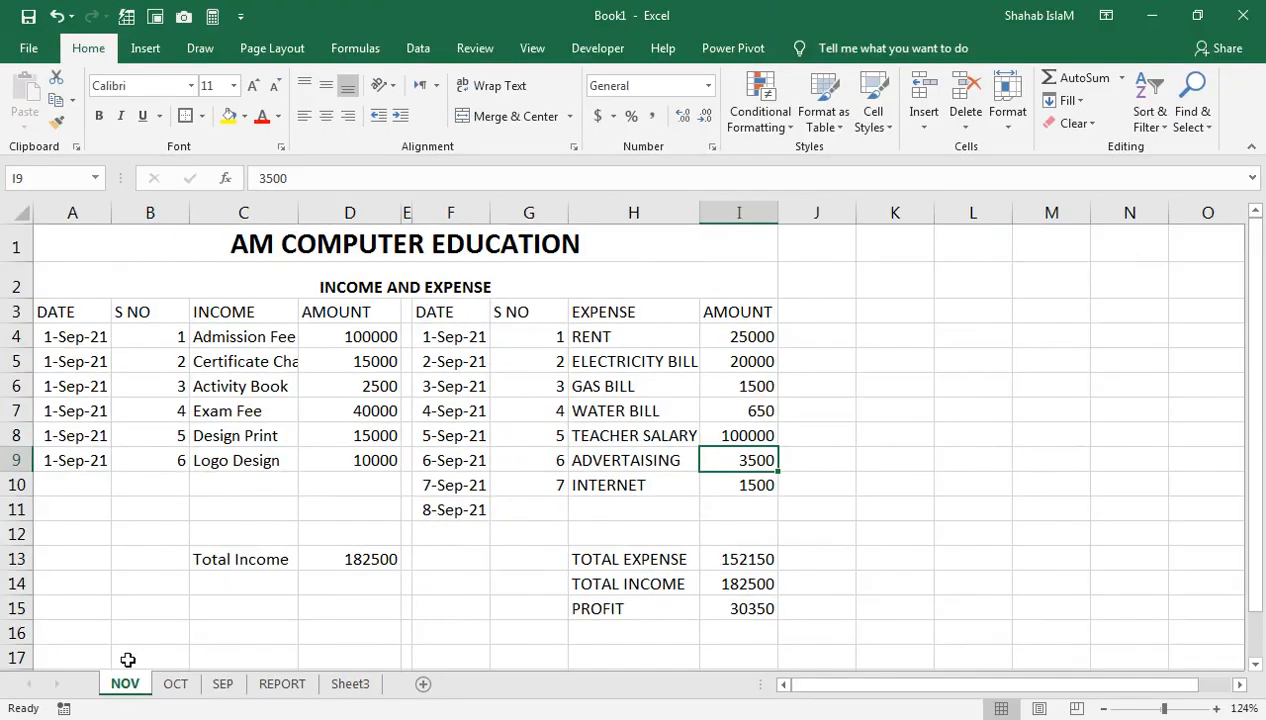
click(278, 684)
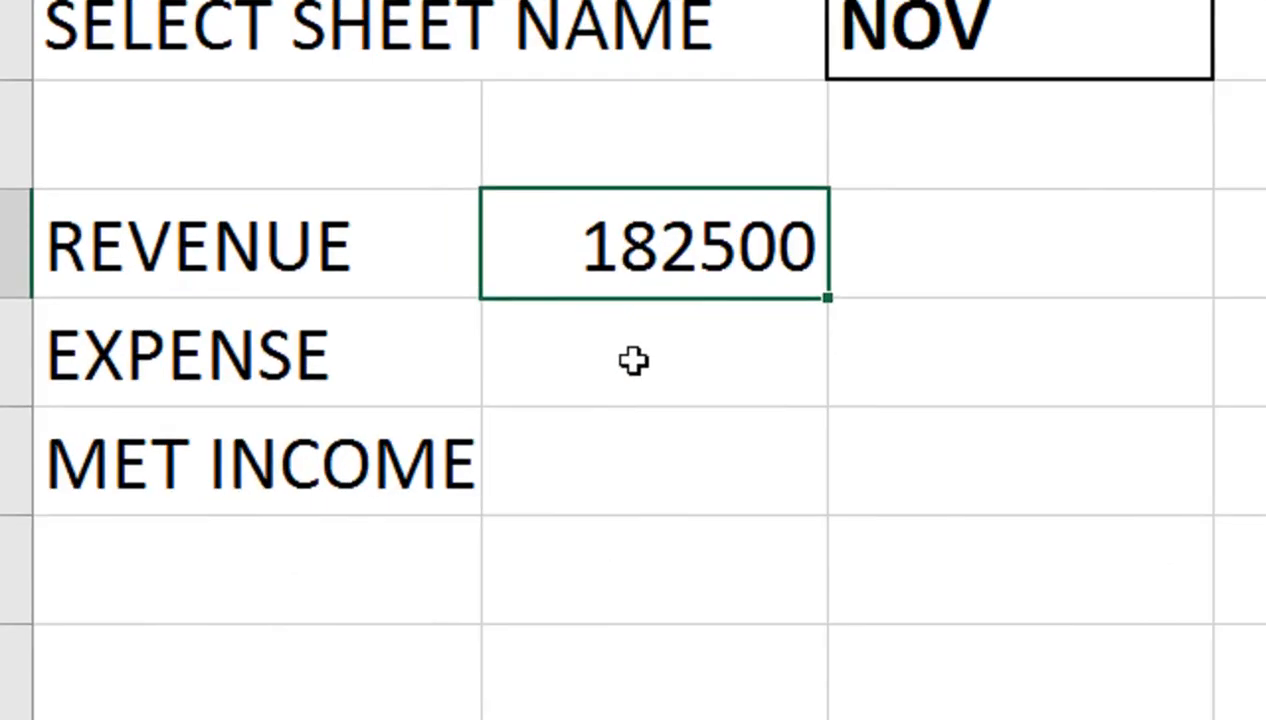
click(368, 451)
text(=)
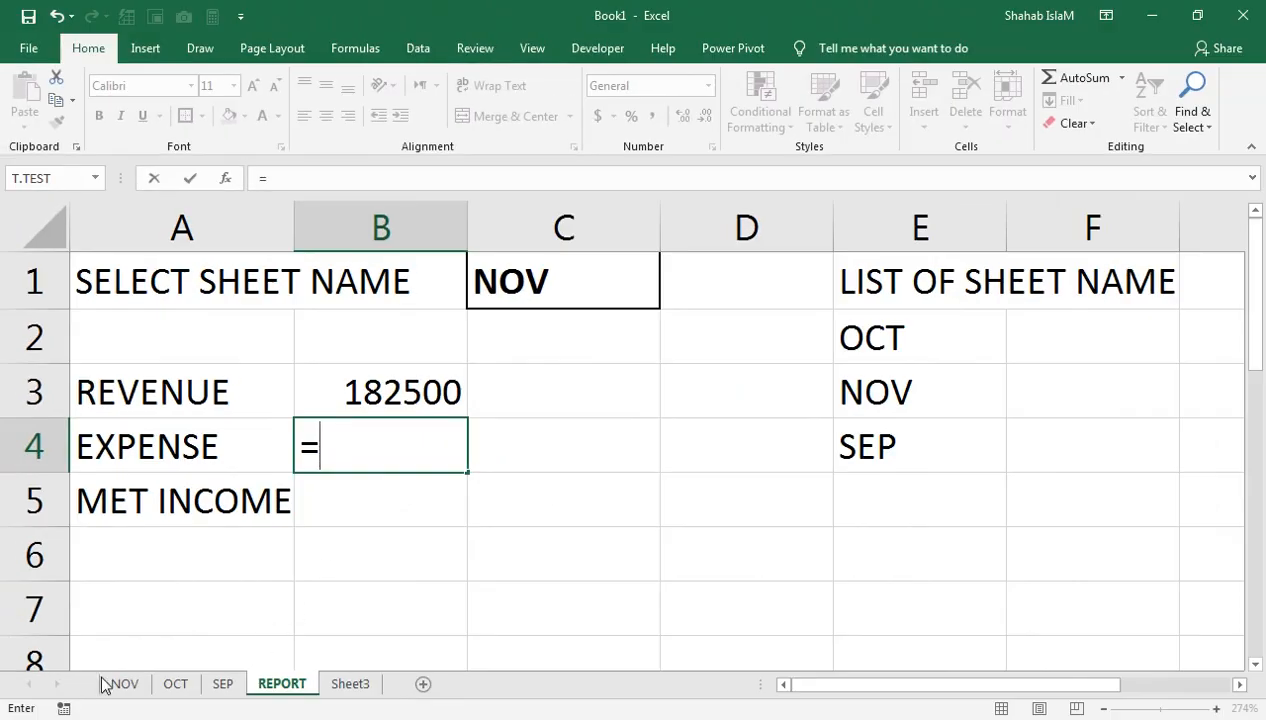
click(115, 684)
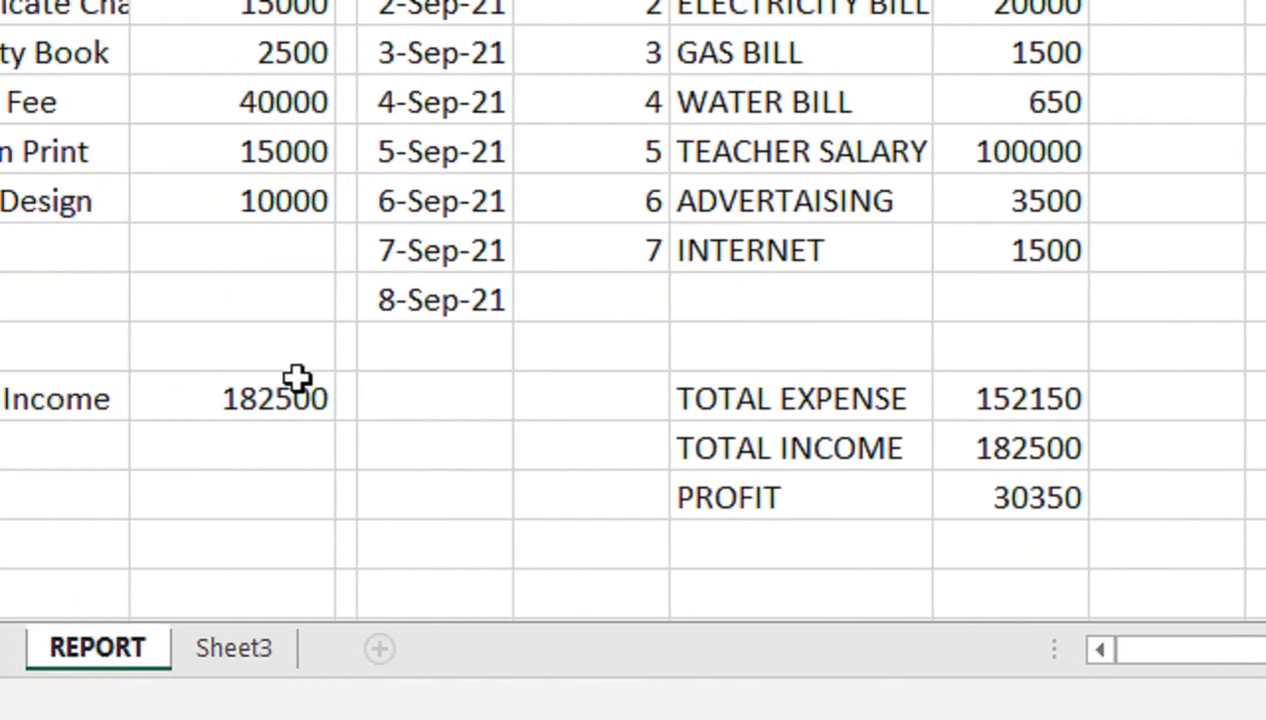
click(992, 398)
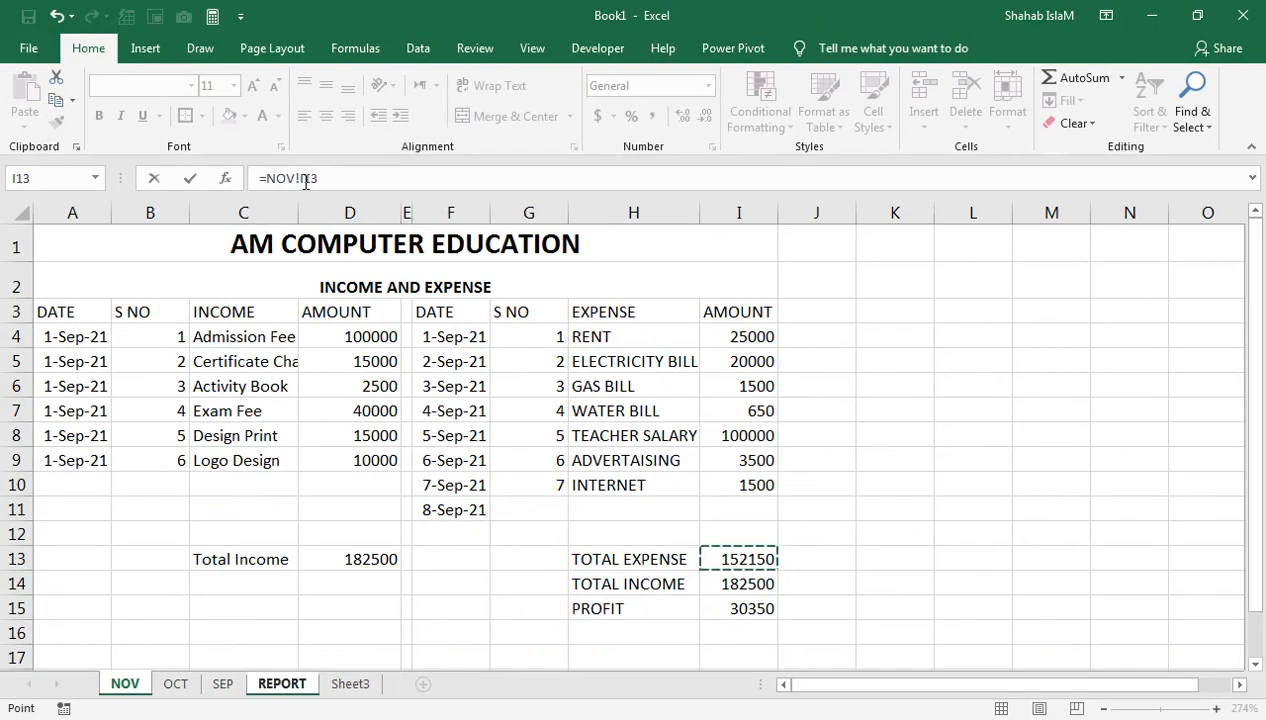
key(Escape)
click(348, 441)
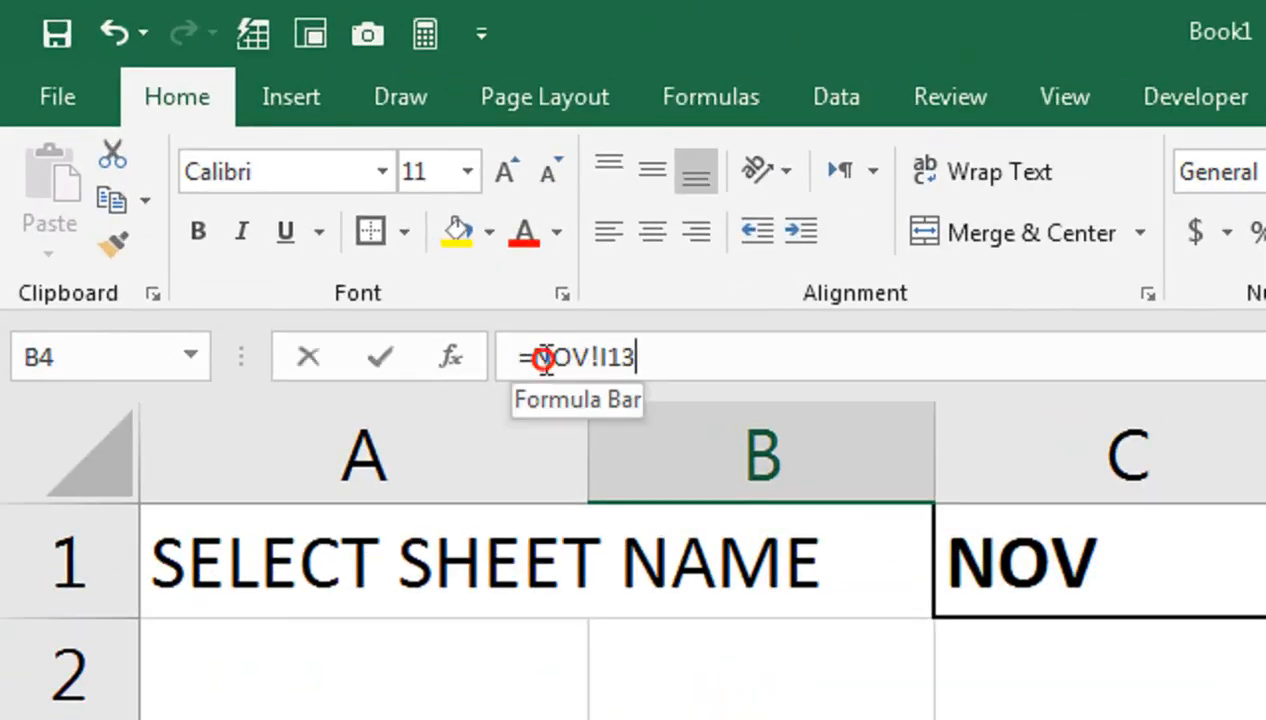
- Wrap the B4 reference in an INDIRECT function and enclose it in quotation marks, giving =INDIRECT("NOV!I13"
click(543, 358)
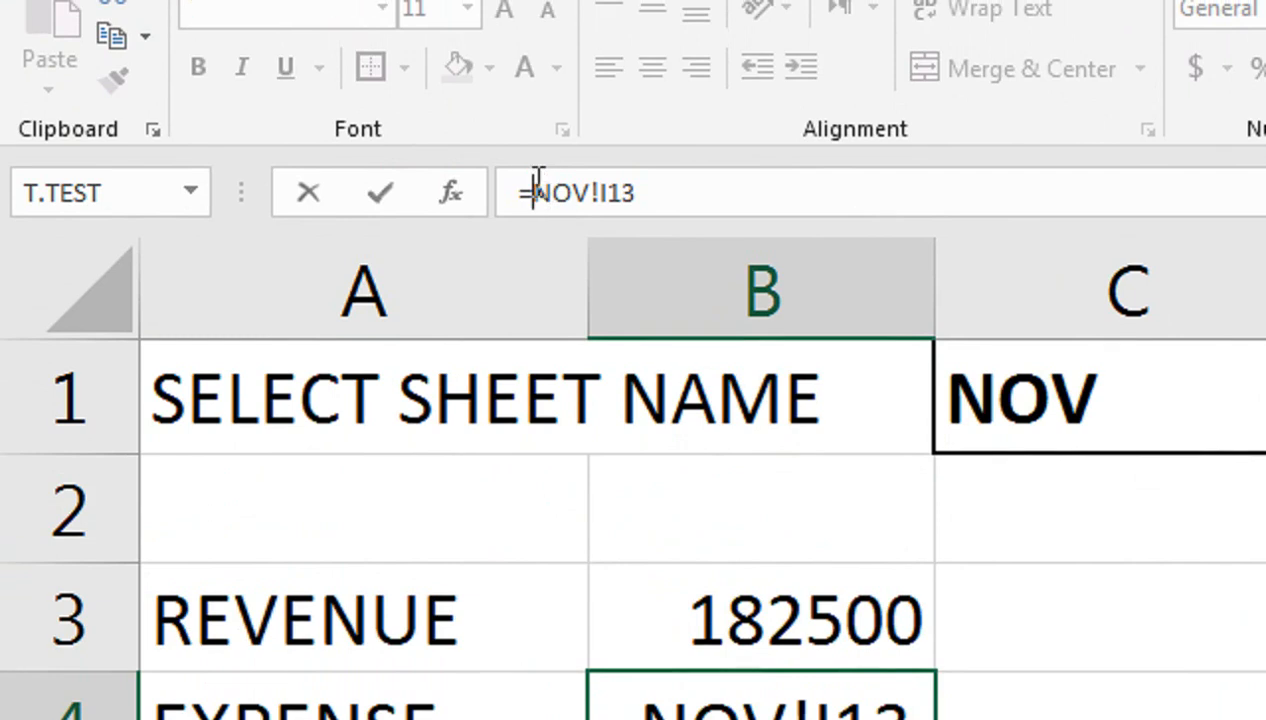
text(IND)
double_click(583, 296)
click(790, 200)
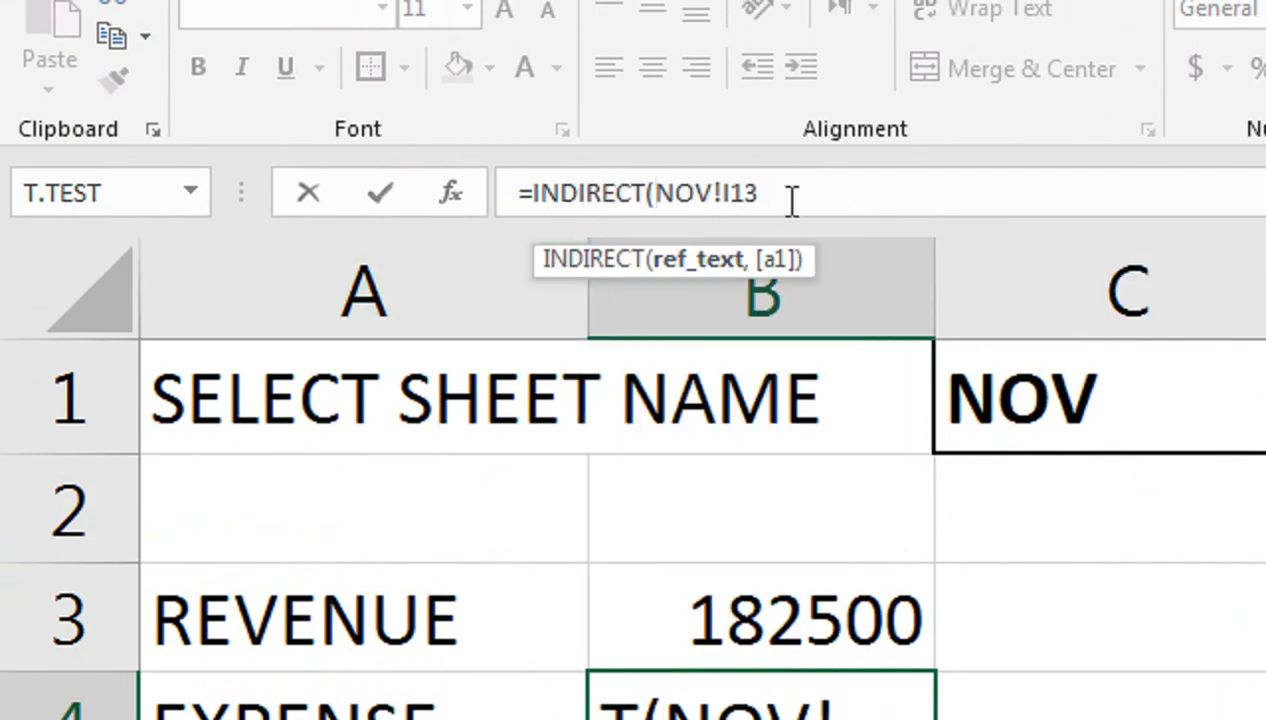
text(")
click(648, 191)
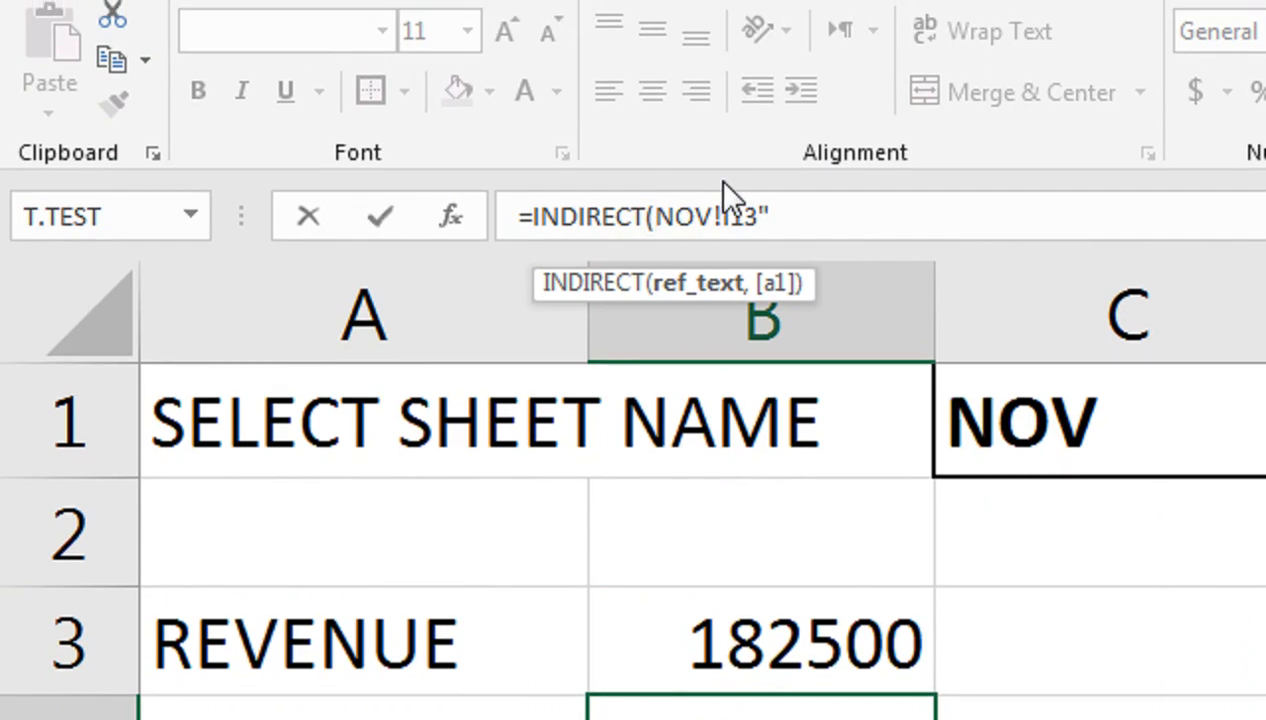
text(")
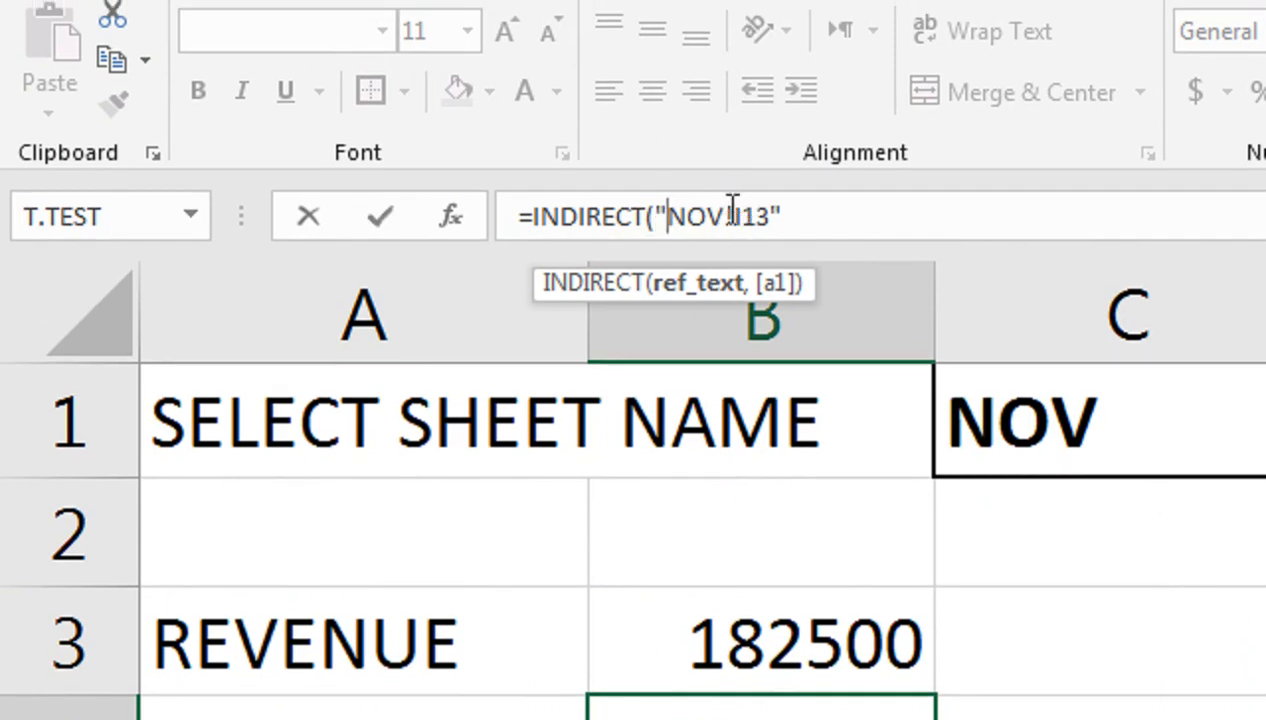
- Replace the sheet name NOV inside the B4 formula with a reference to C1 between ampersands, &C1&
drag(722, 214, 667, 220)
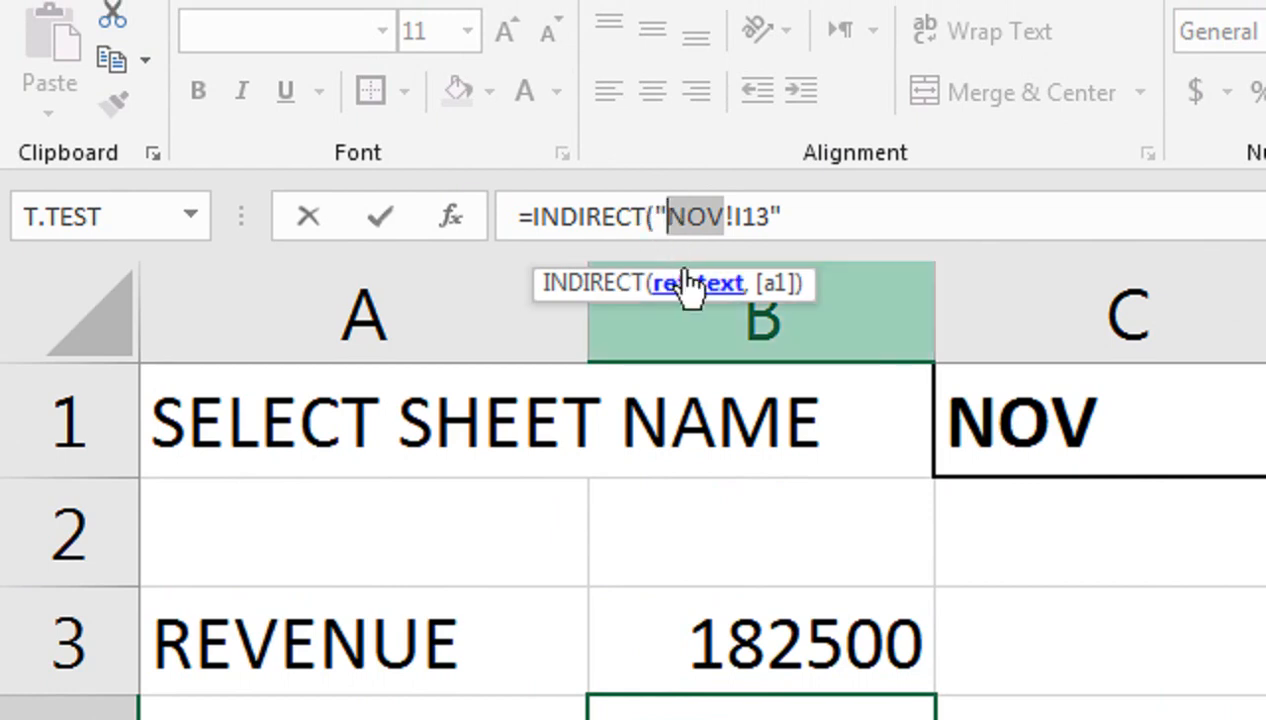
text(&&)
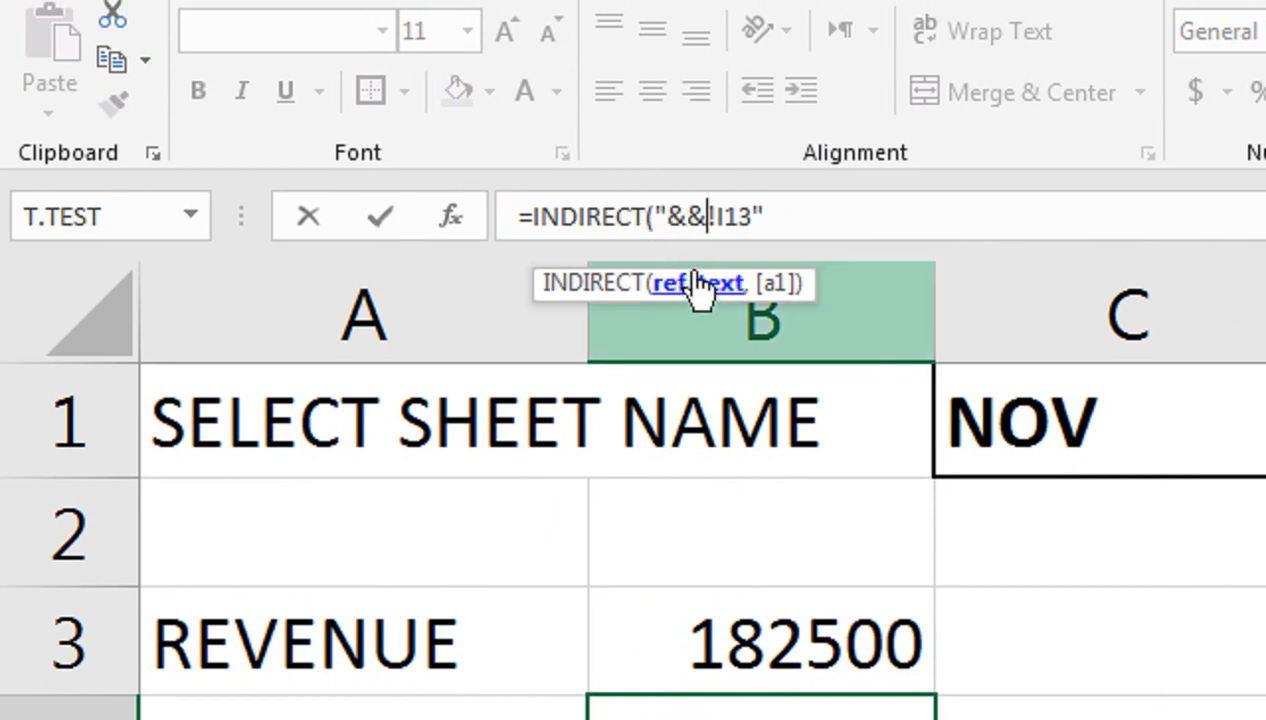
click(948, 408)
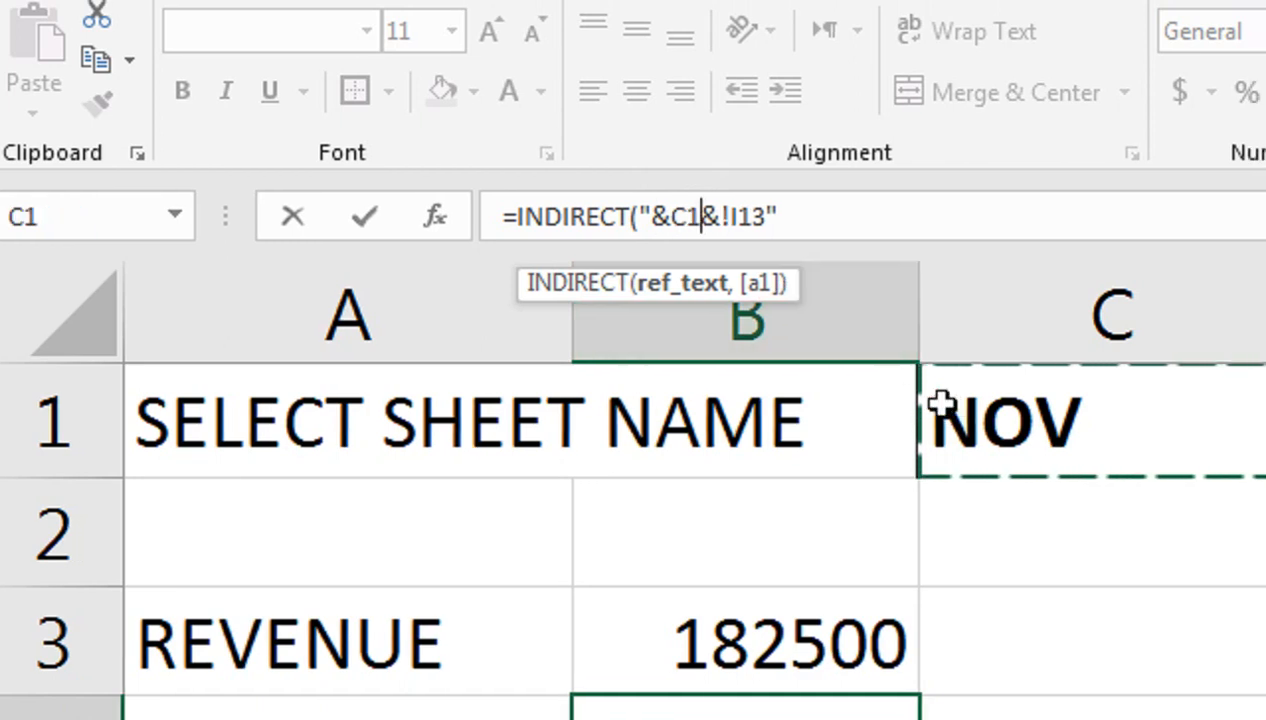
- Complete the B4 formula with the missing quotation marks, apostrophes and closing bracket as =INDIRECT("'"&C1&"'!I13")
click(648, 216)
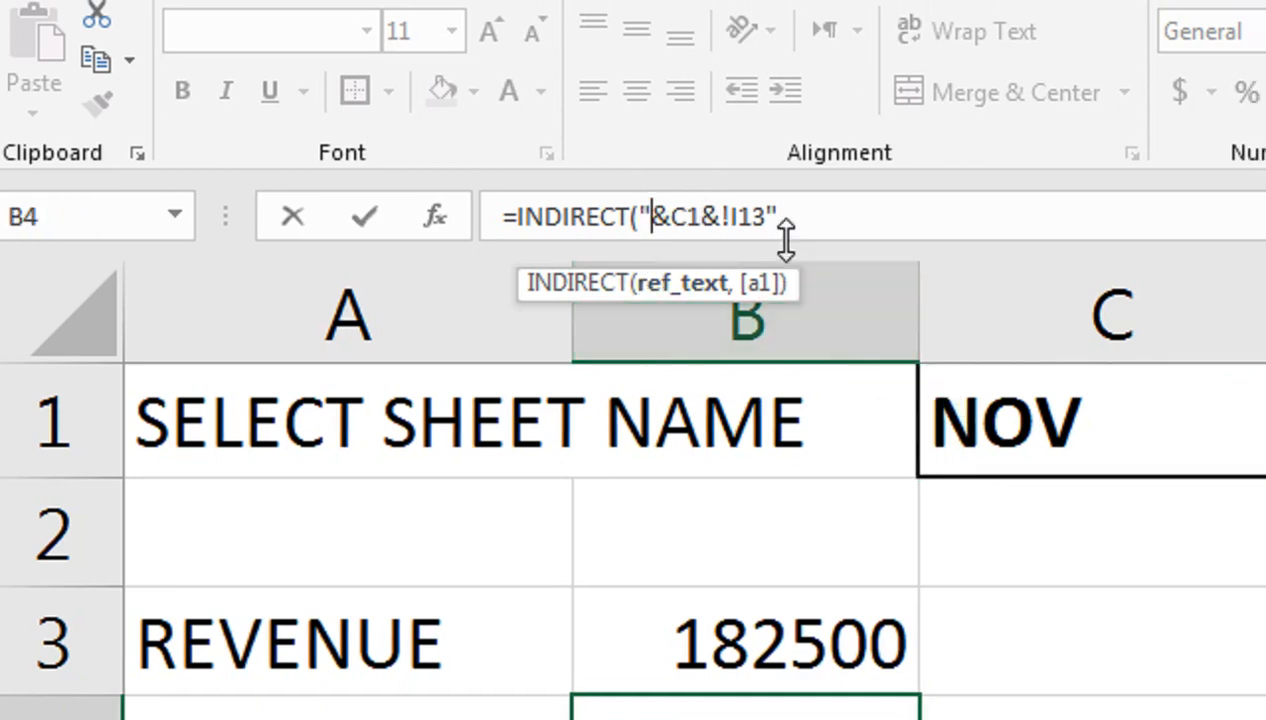
text('")
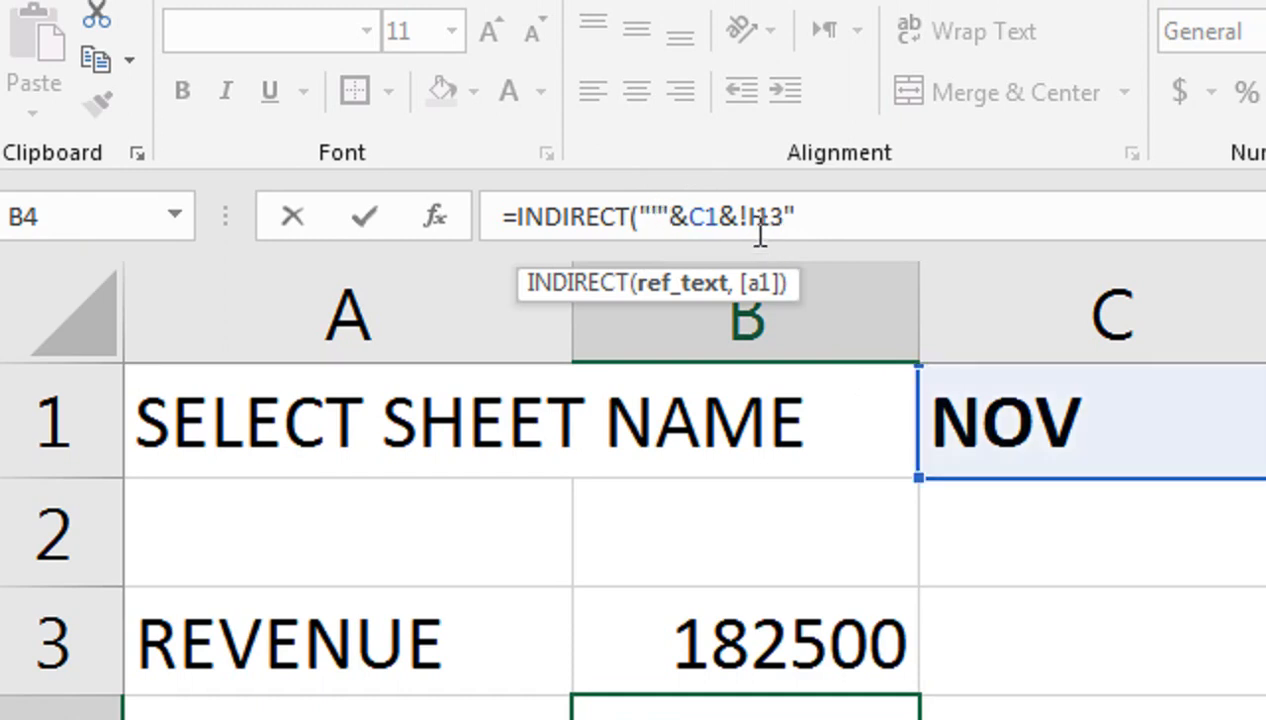
click(739, 217)
text("')
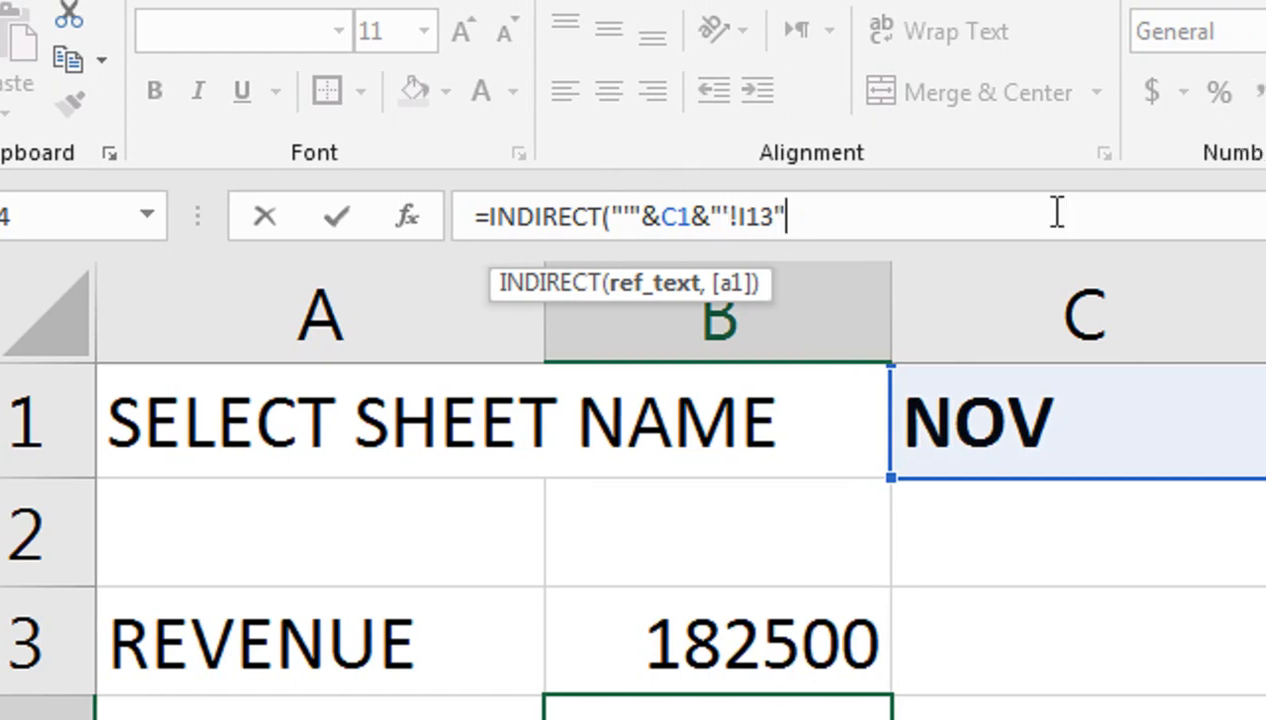
text())
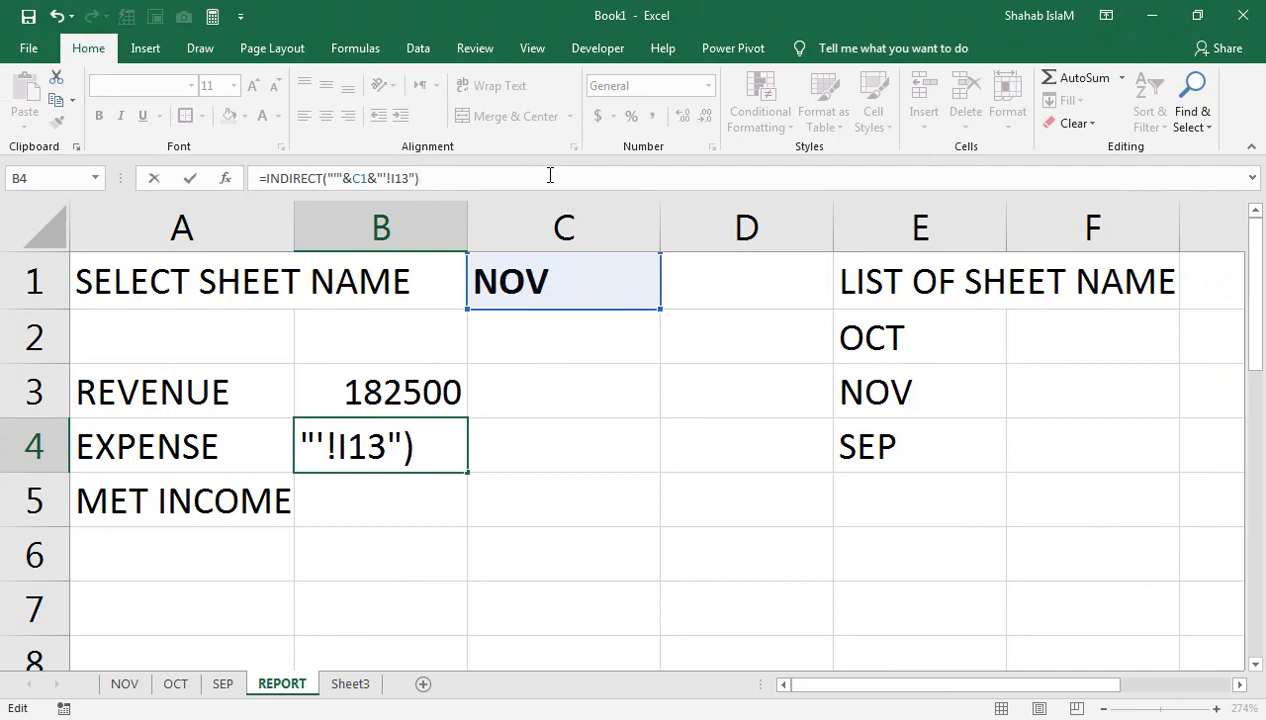
key(Return)
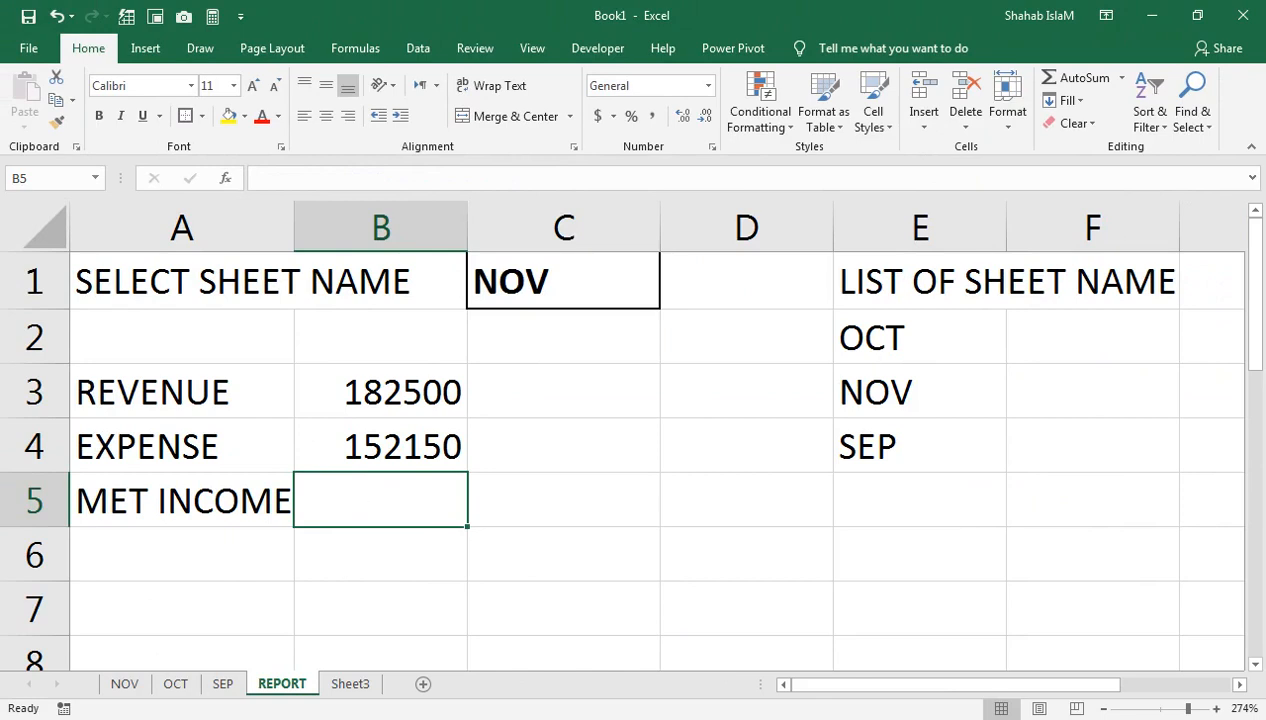
- Calculate the net income in B5 by subtracting the expense in B4 from the revenue in B3
text(=)
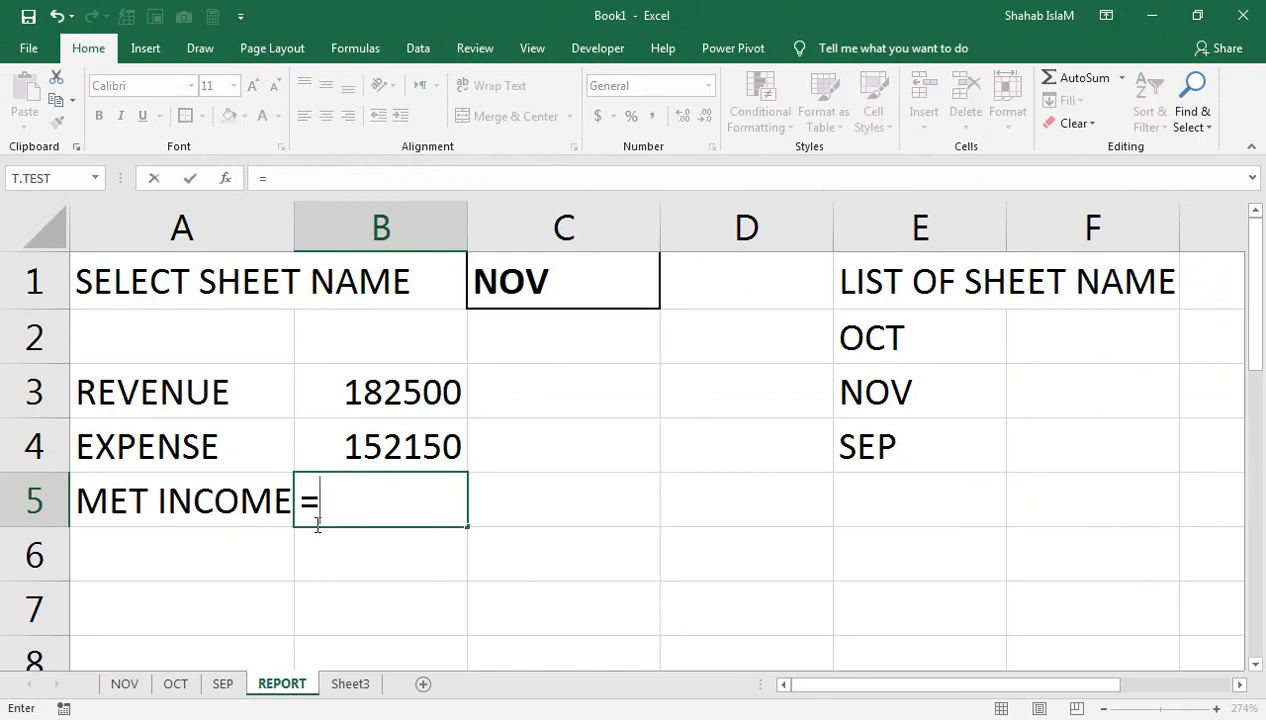
click(410, 393)
text(-)
click(407, 443)
key(Return)
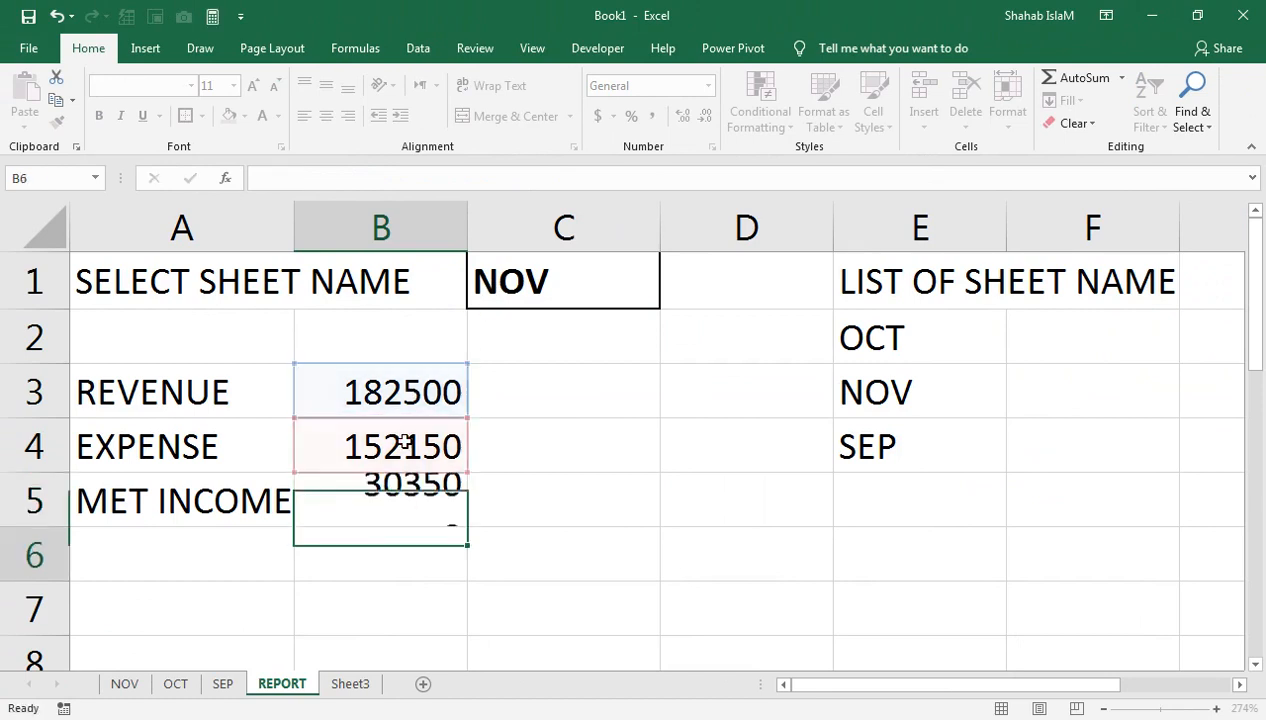
- Correct the label in A5 from MET INCOME to NET INCOME
double_click(158, 500)
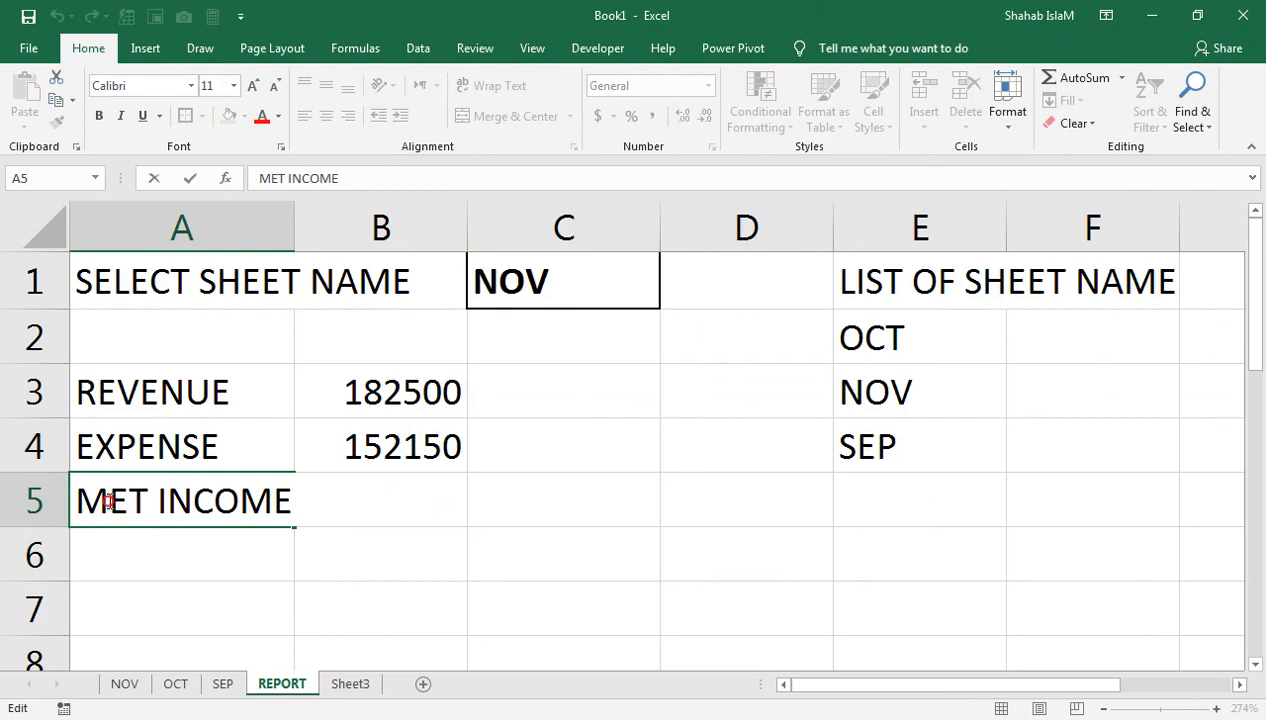
drag(115, 502, 91, 503)
text(N)
key(Return)
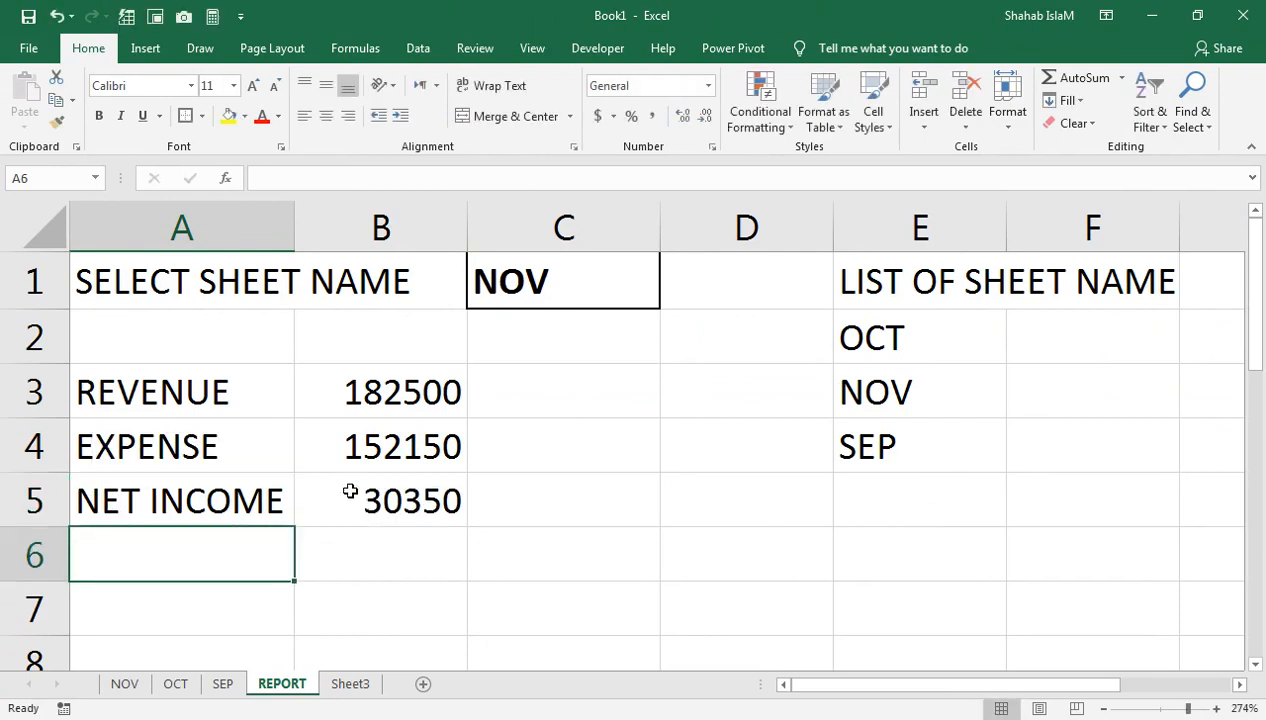
- Test the report by switching the sheet name selection in C1 to OCT and to SEP
click(560, 298)
click(668, 300)
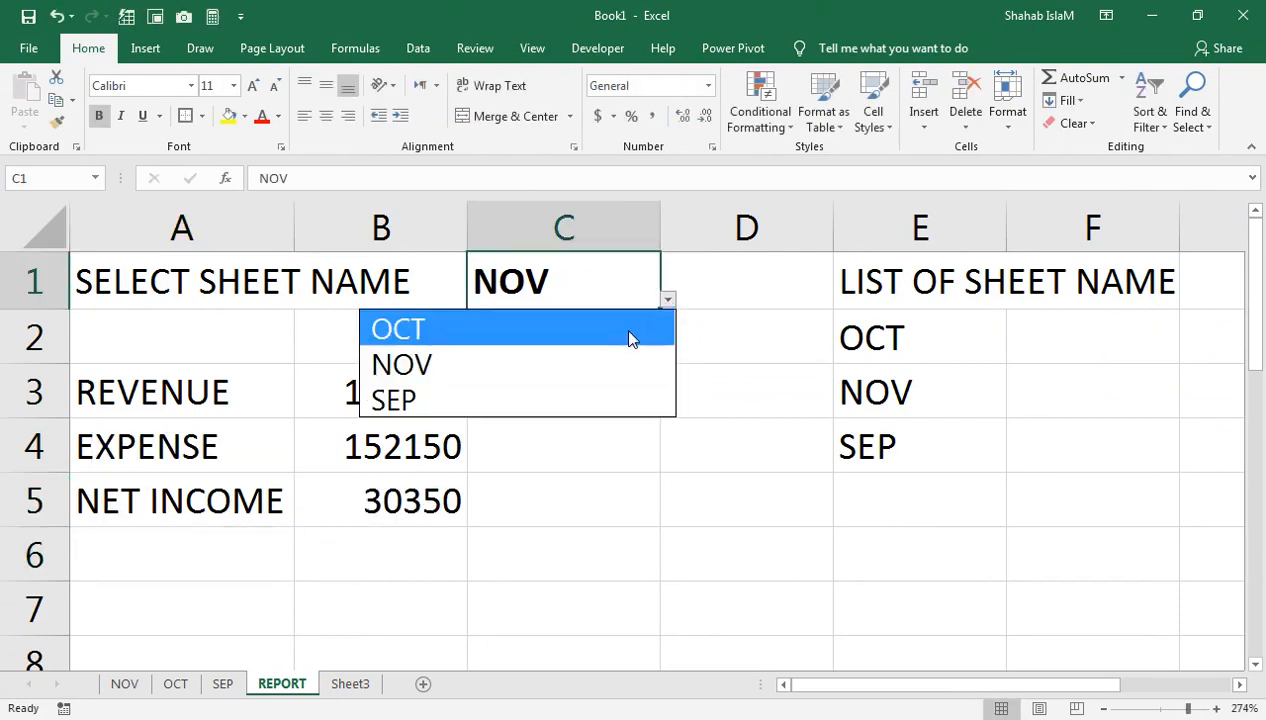
click(625, 337)
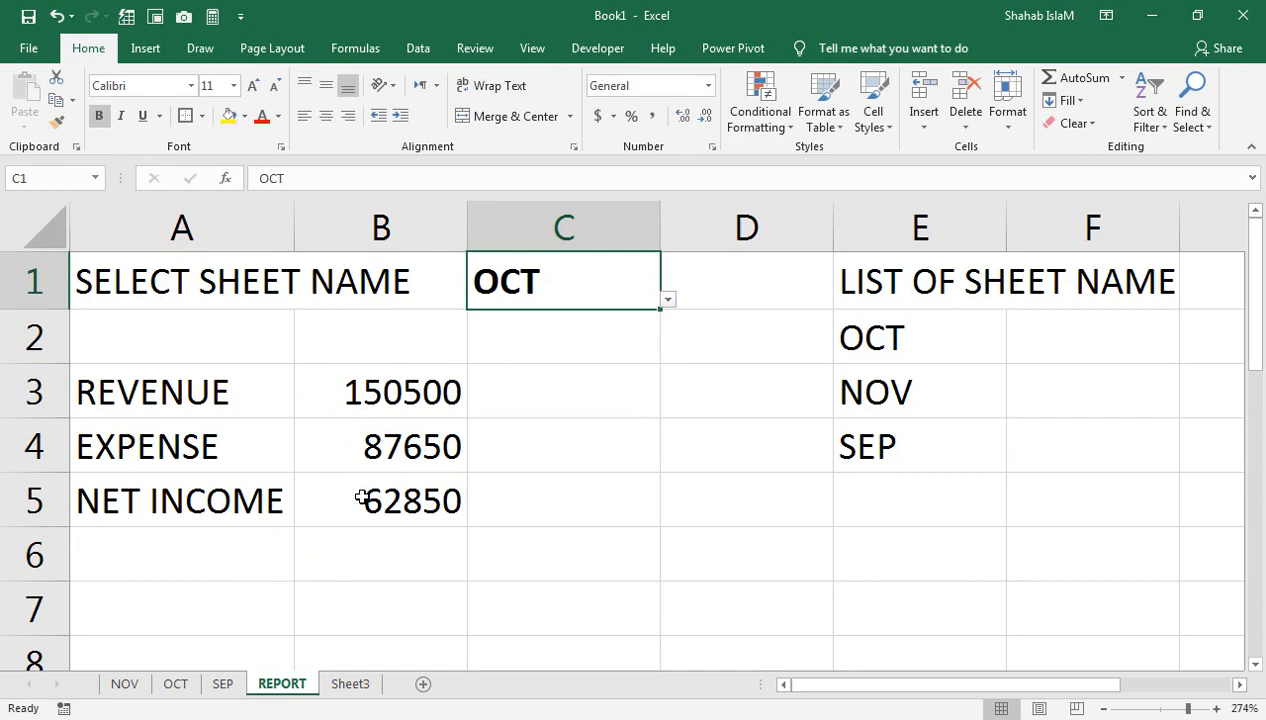
click(665, 299)
click(576, 393)
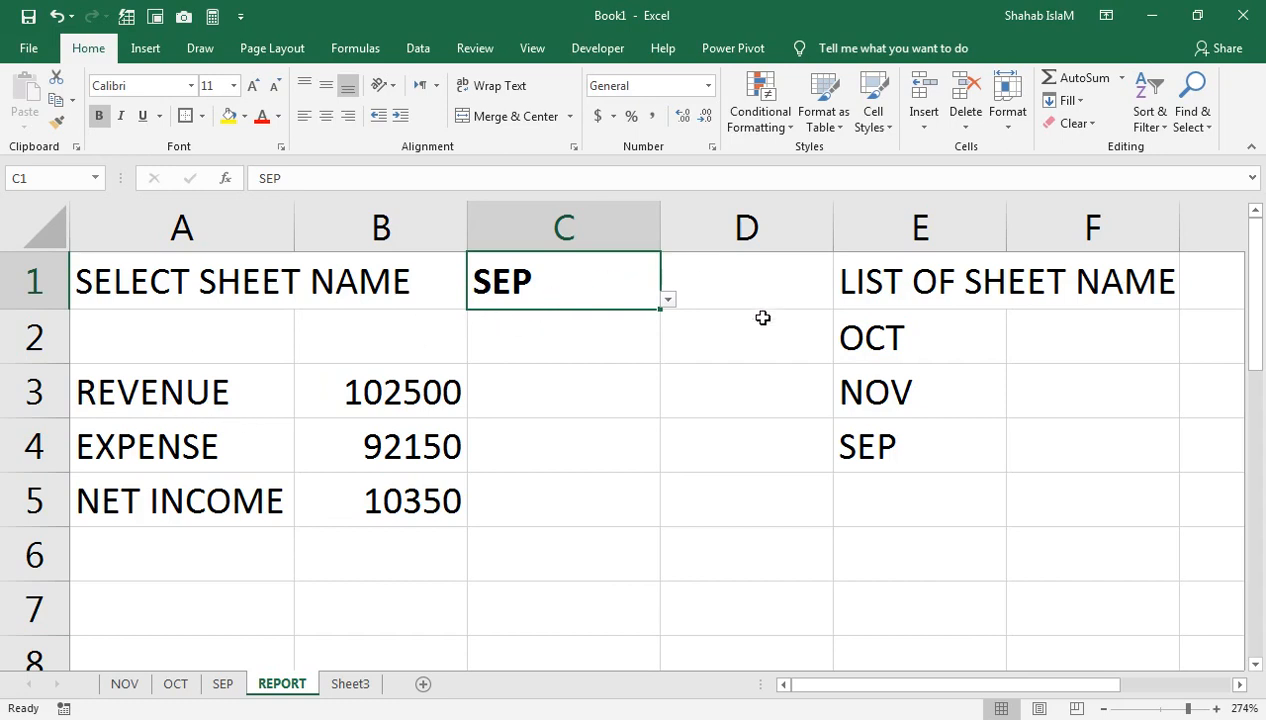
- Look through the SEP, OCT and NOV sheets and return to the REPORT sheet
click(221, 684)
click(175, 685)
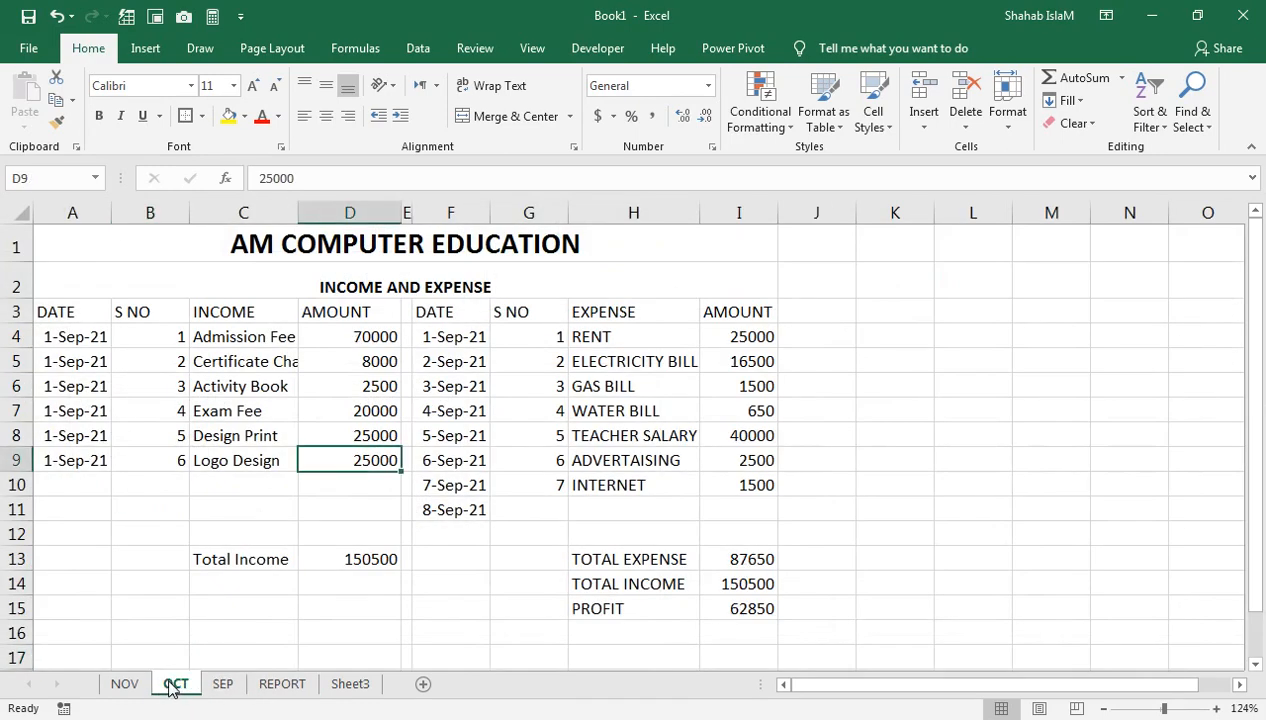
click(130, 682)
click(282, 684)
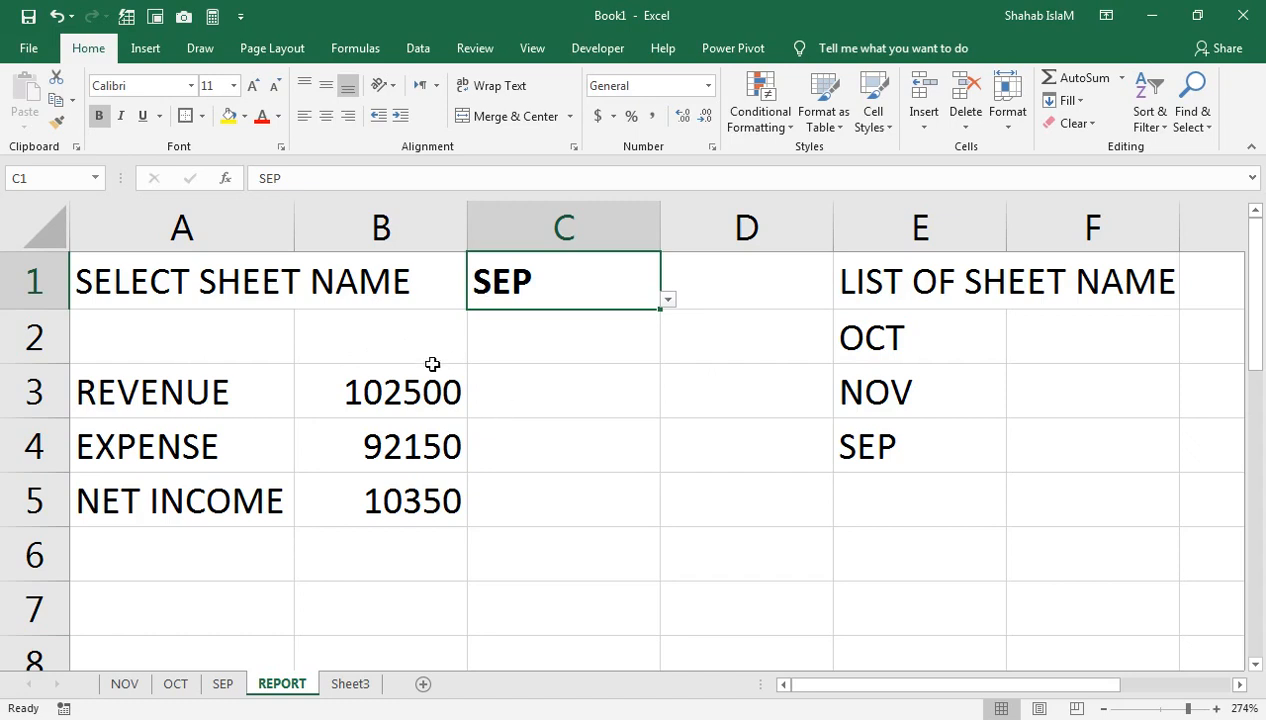
- Start inserting a hyperlink on the OCT entry in E2 of the sheet name list
click(886, 340)
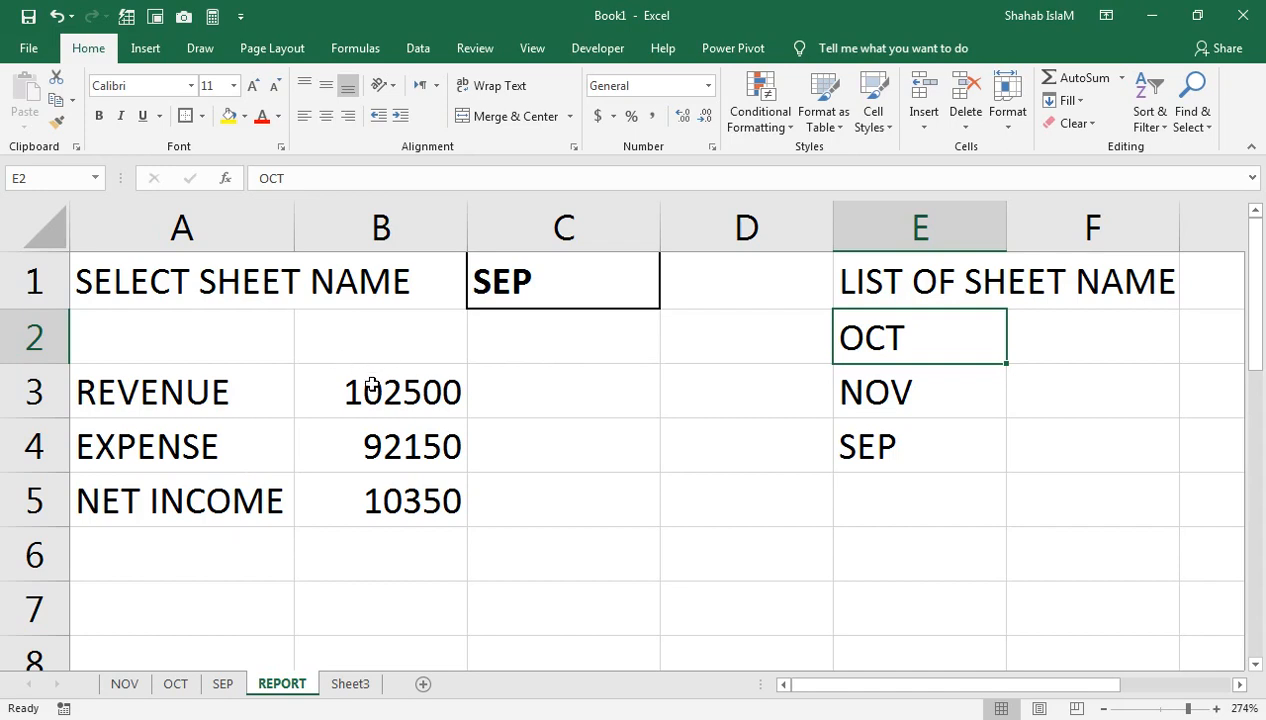
right_click(865, 345)
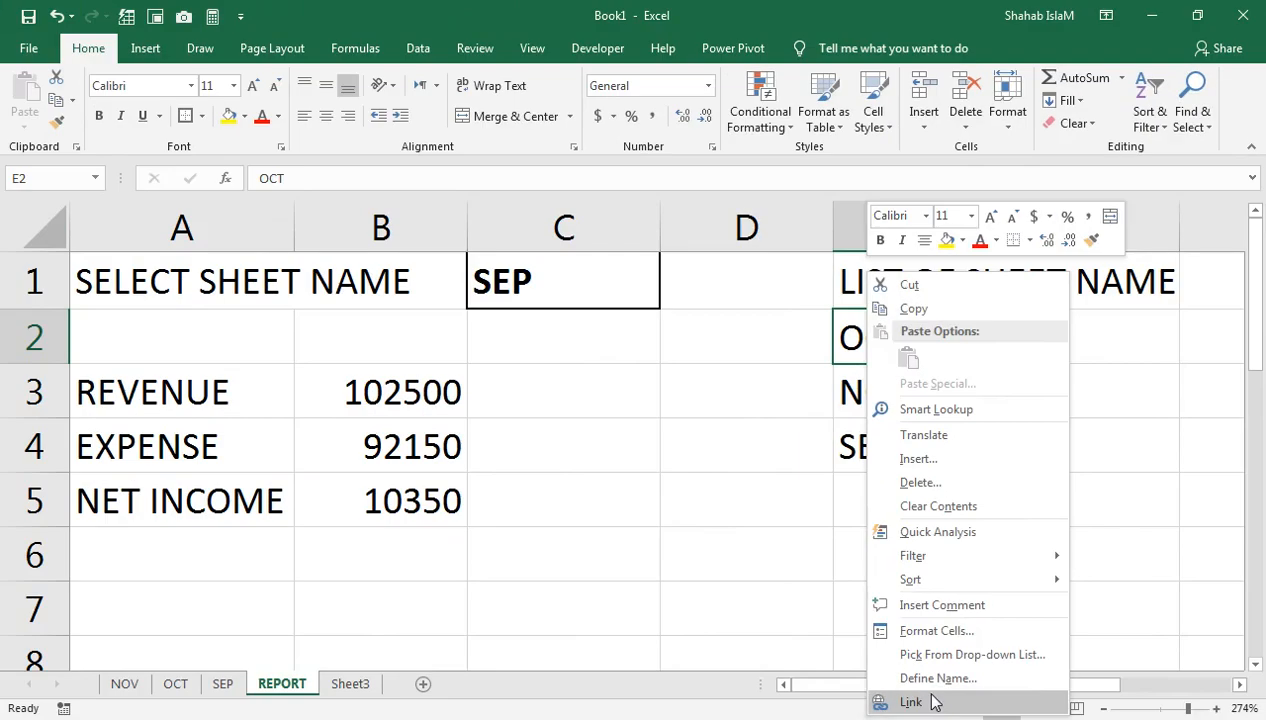
click(915, 701)
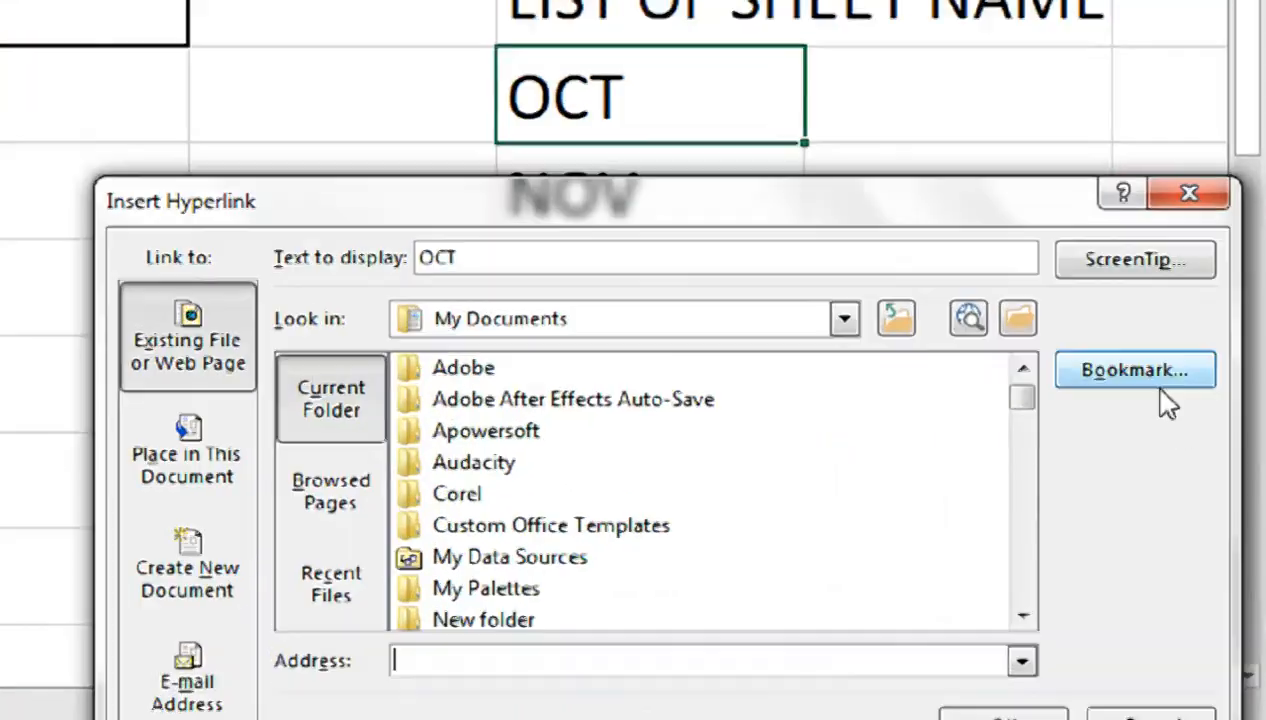
click(1182, 491)
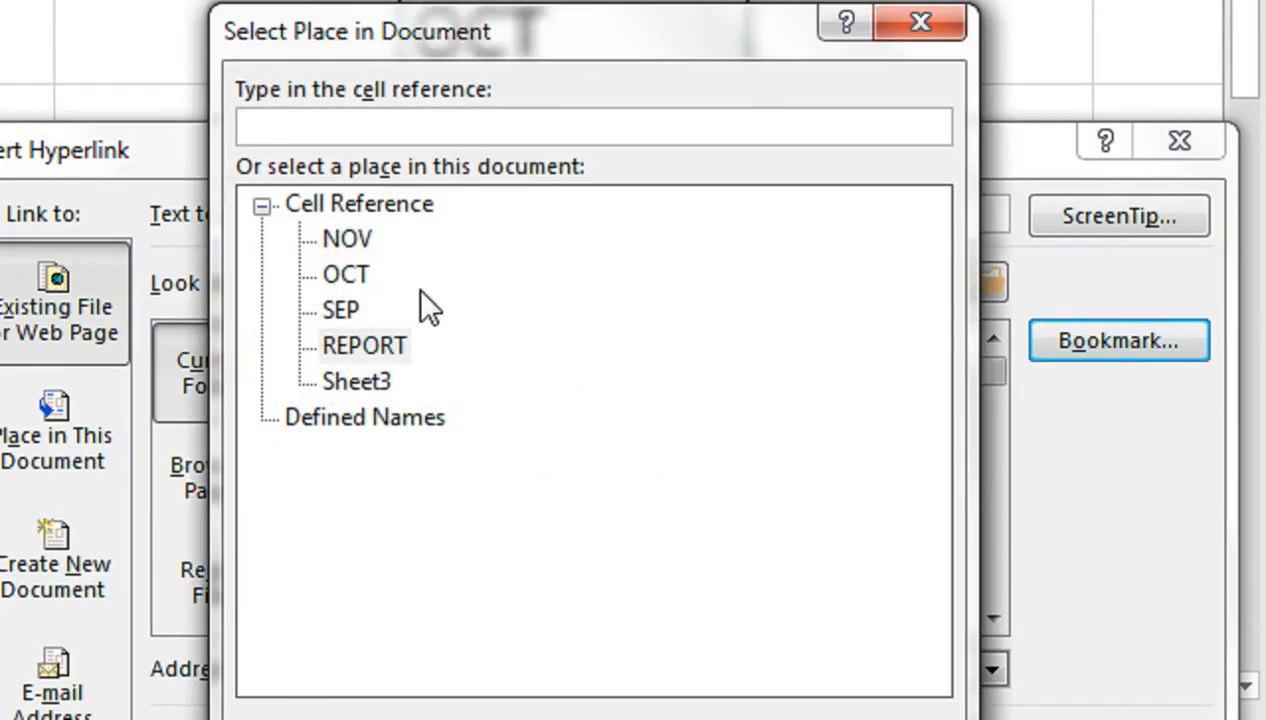
click(345, 274)
click(975, 687)
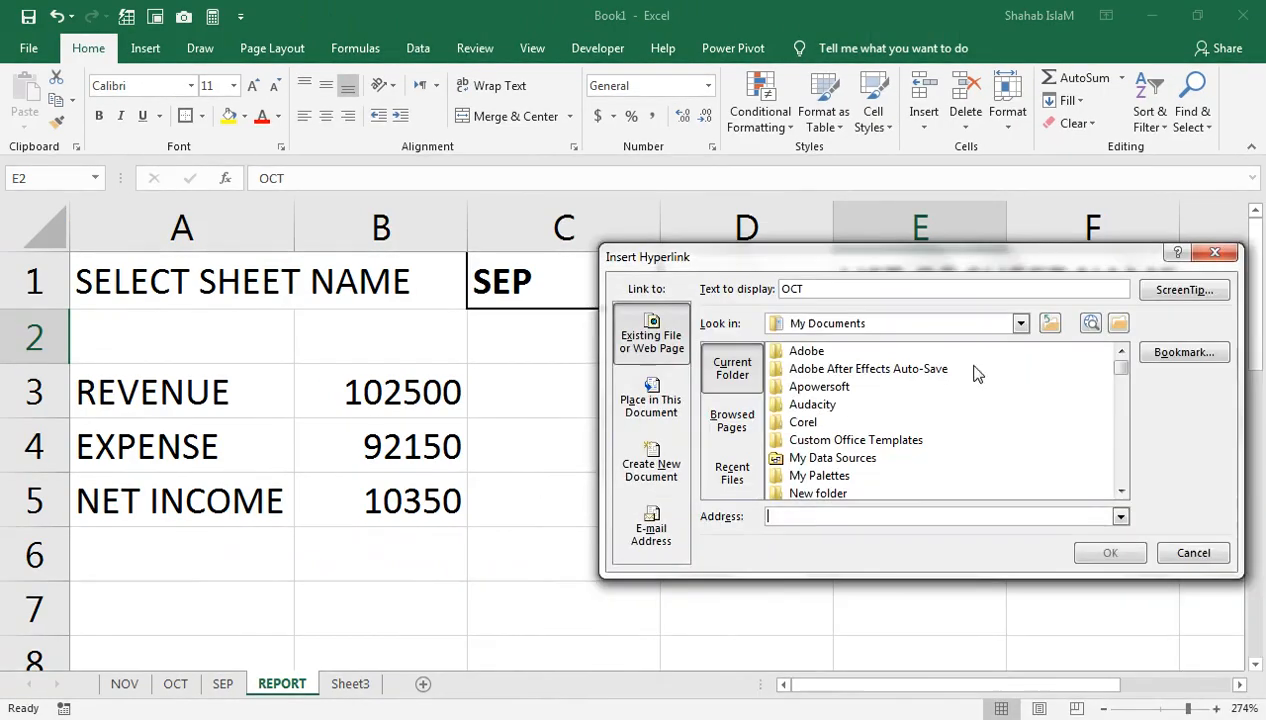
- Link the OCT entry in E2 to cell A1 of the OCT sheet in this document and follow the link
click(669, 407)
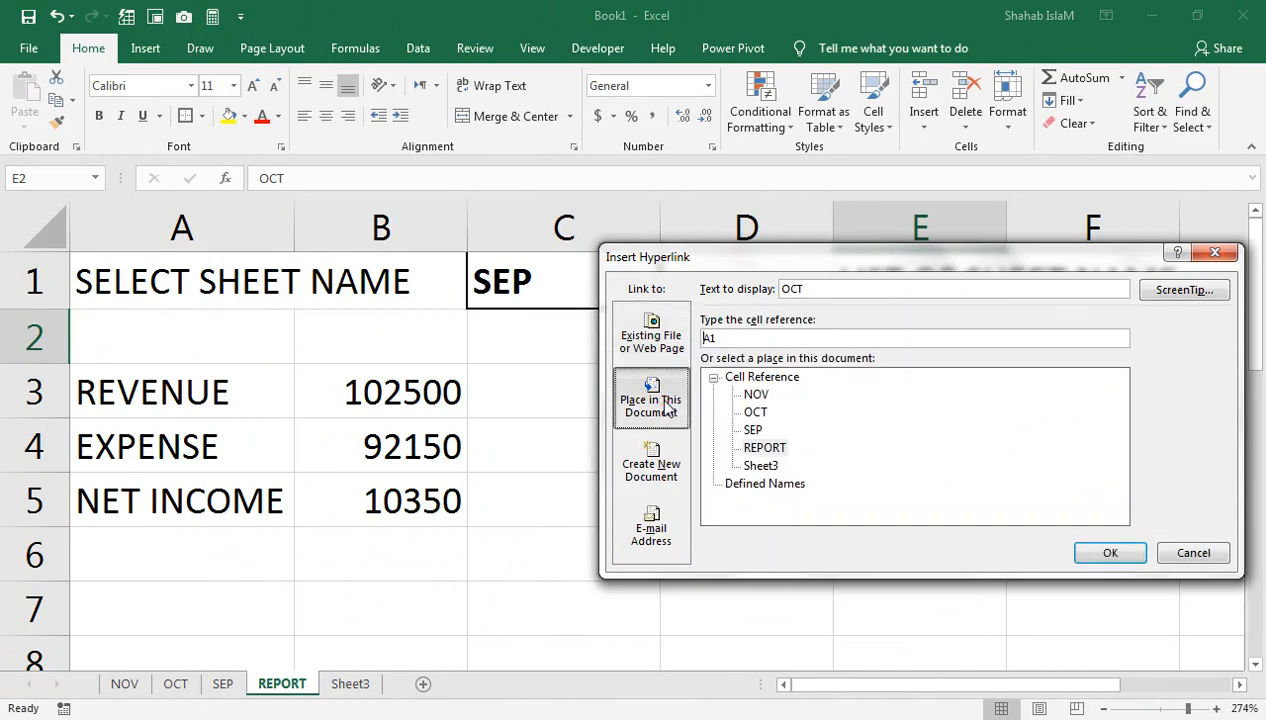
click(760, 413)
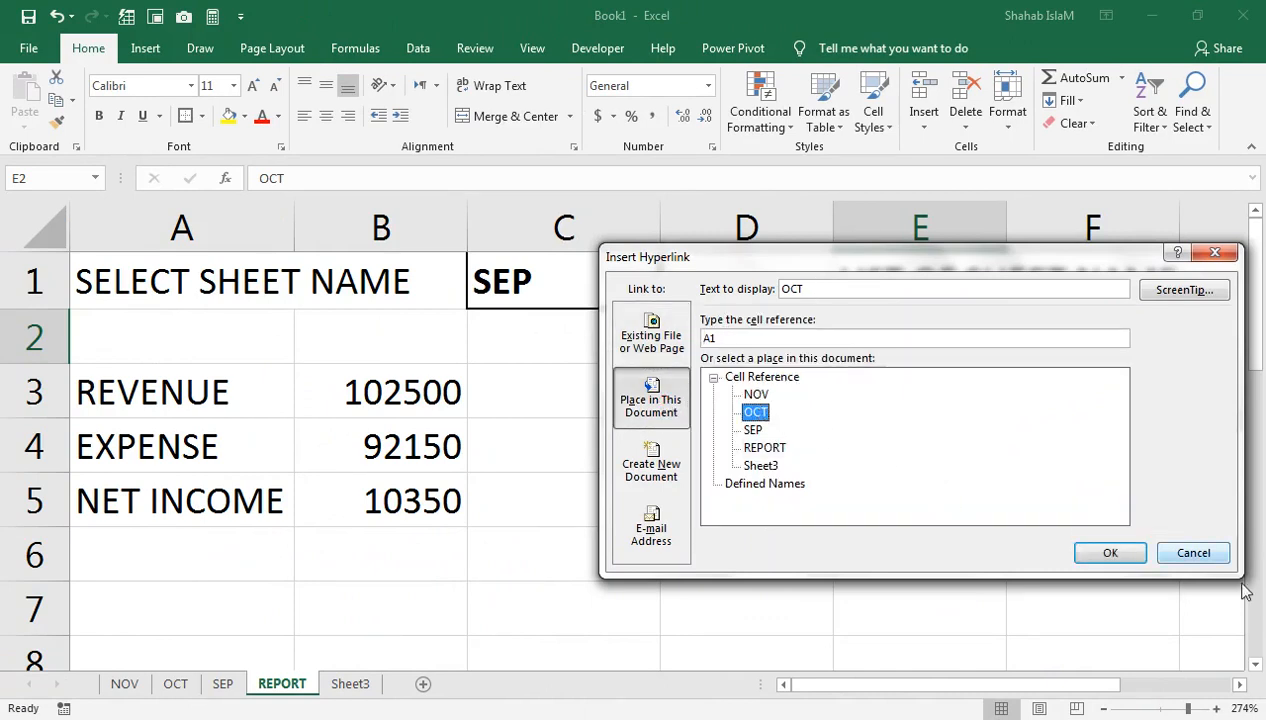
click(1108, 552)
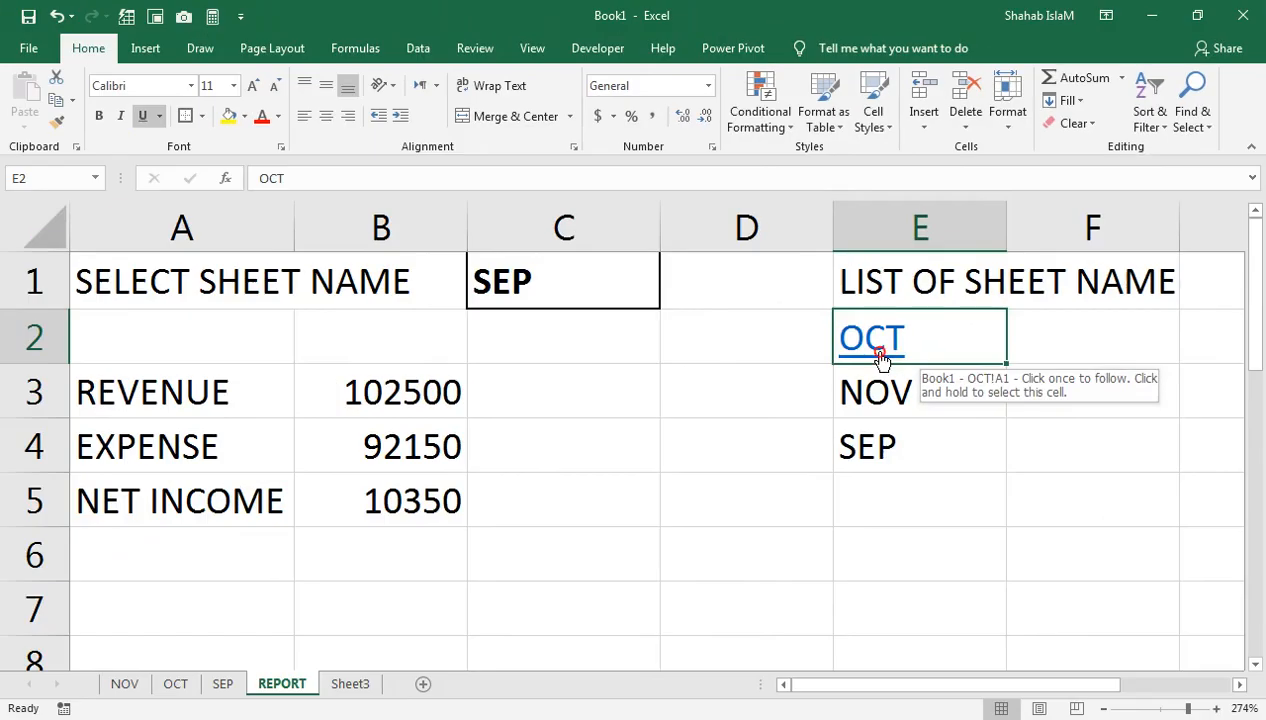
click(884, 360)
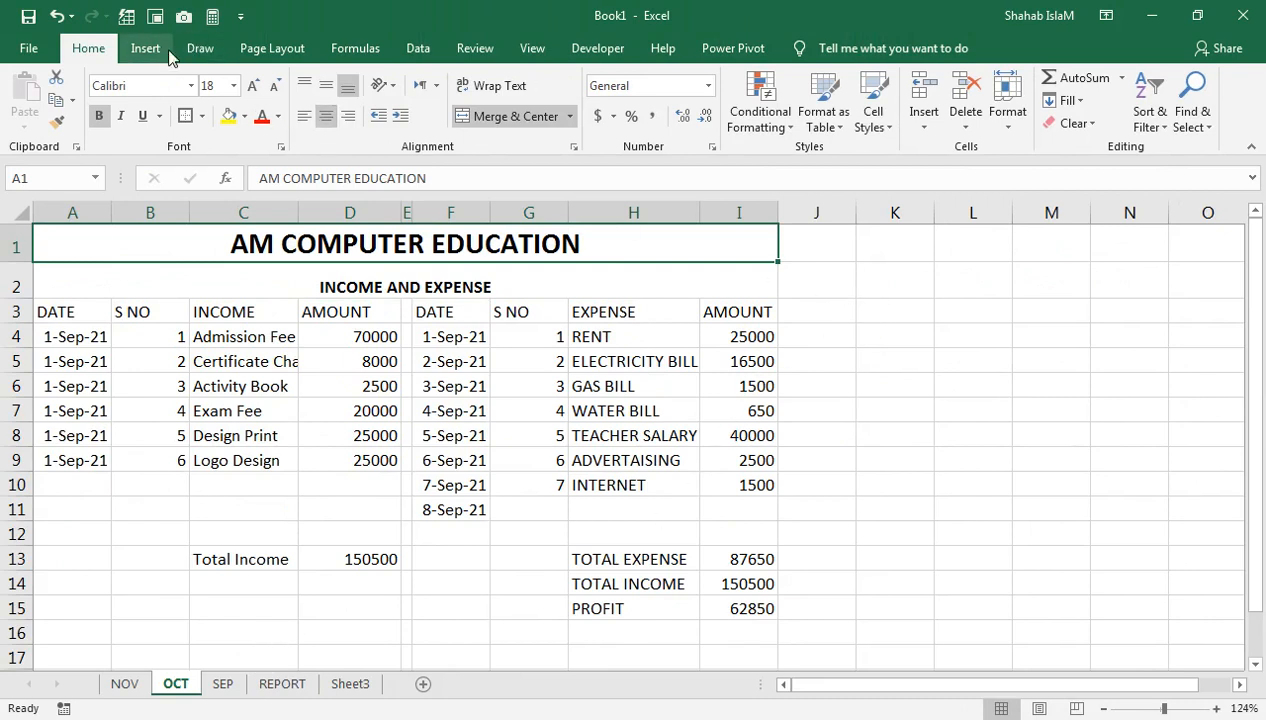
- Insert a rounded rectangle shape of about 1.25 by 0.5 inches beside the tables on the OCT sheet, around columns J to L
scroll(237, 136, down, 1)
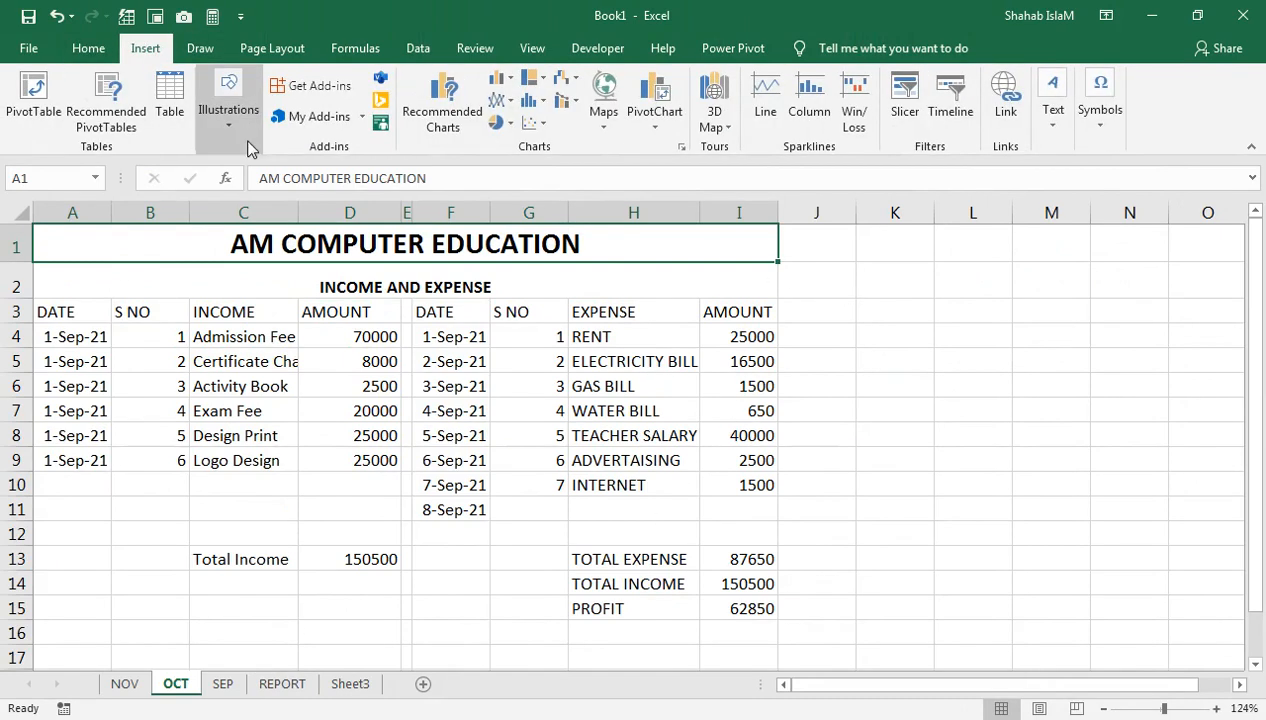
click(234, 120)
click(314, 207)
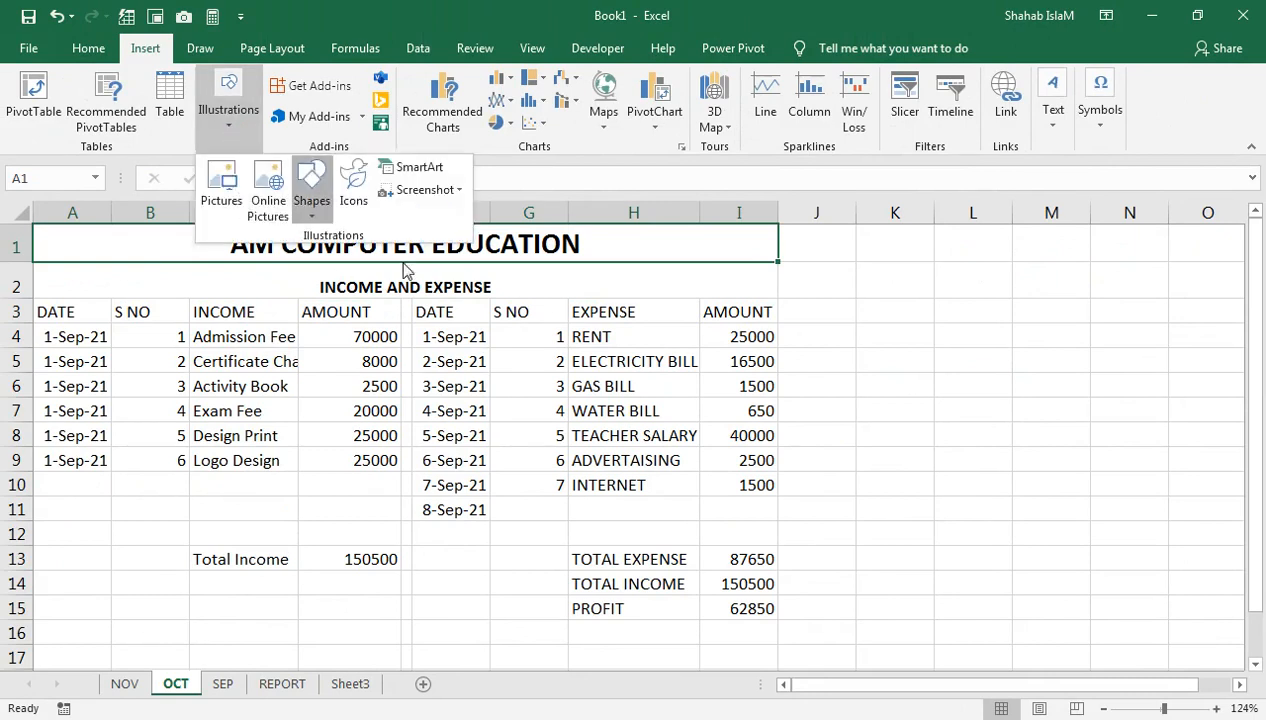
click(404, 256)
drag(824, 278, 968, 336)
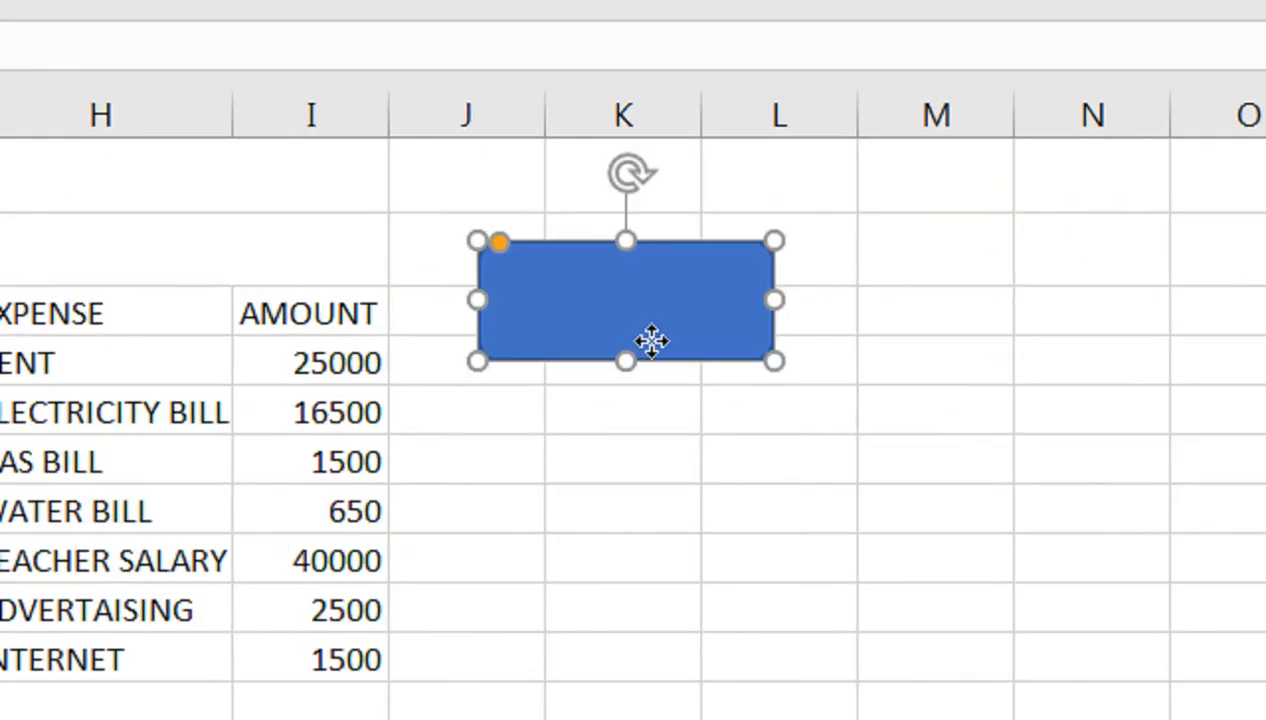
- Add the text REPORT to the rounded rectangle and select the shape as a whole
right_click(719, 342)
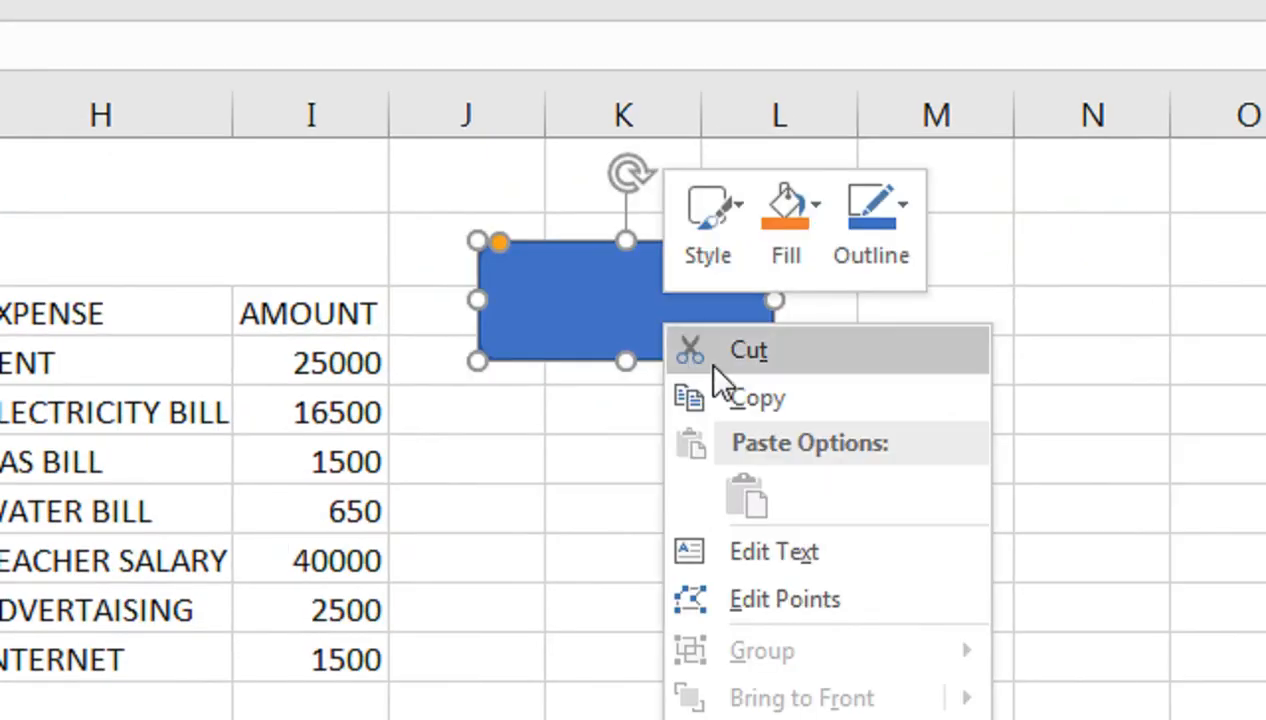
click(729, 552)
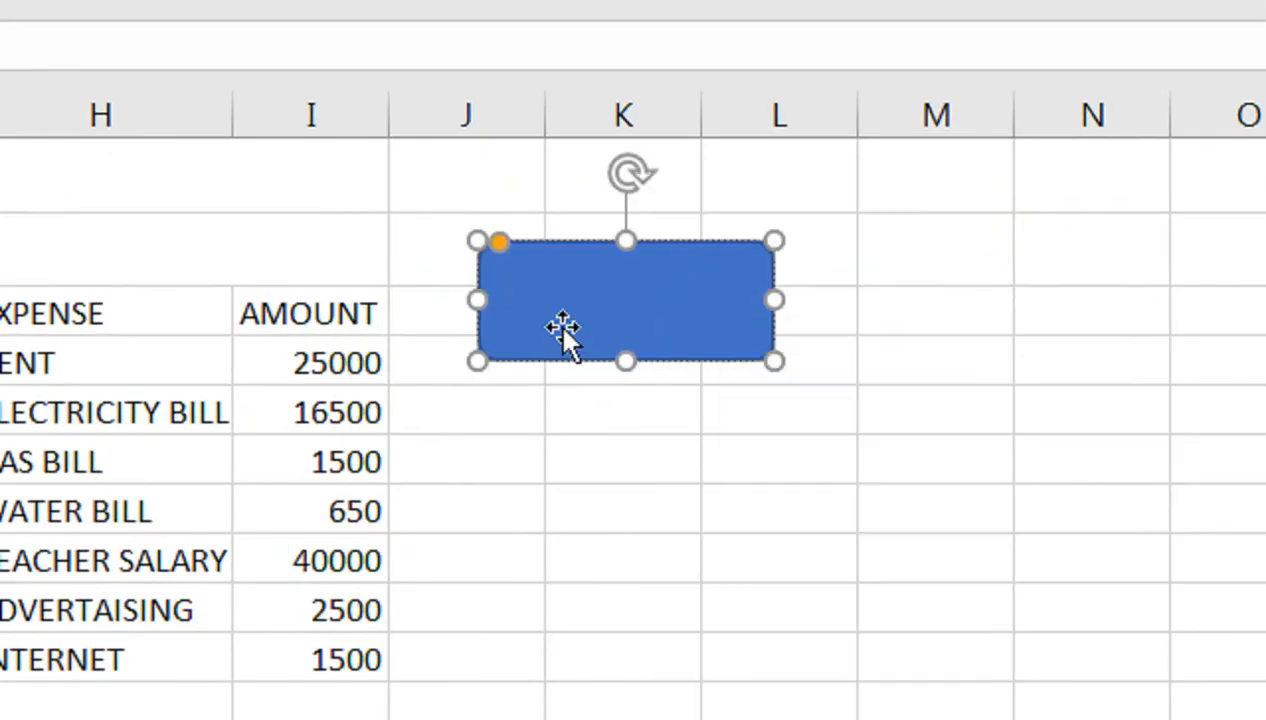
text(REPORT)
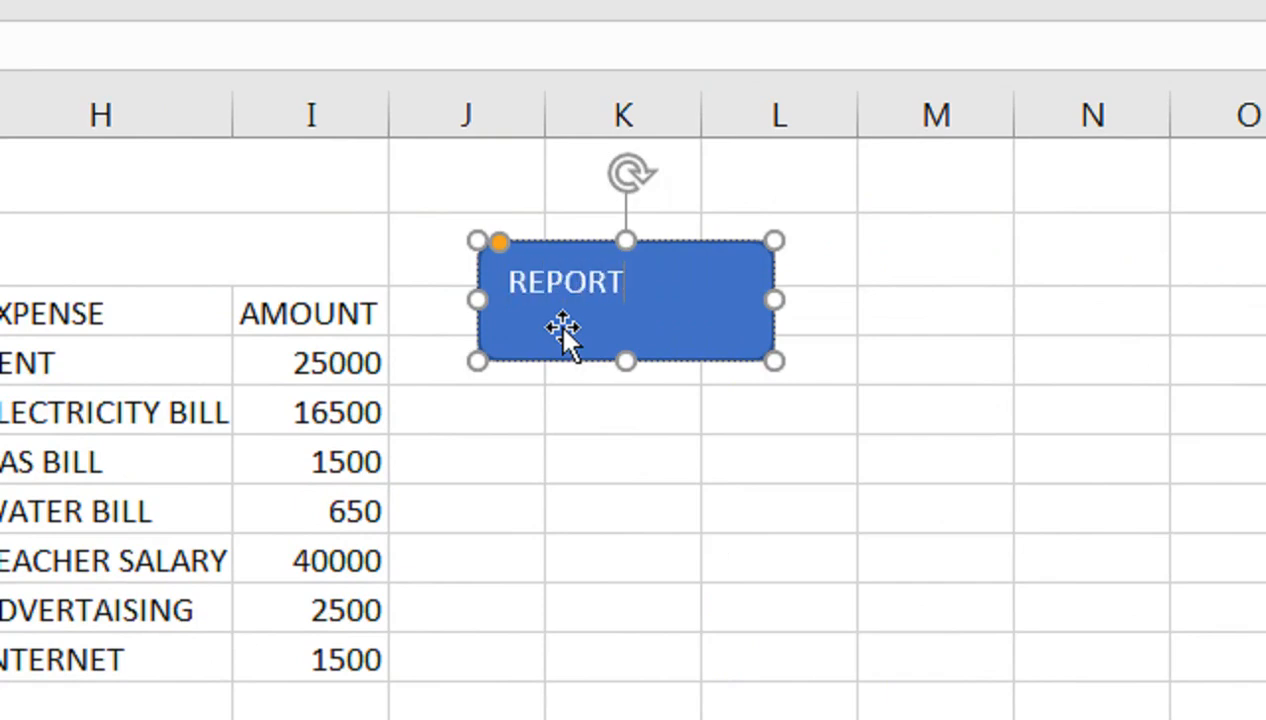
click(584, 242)
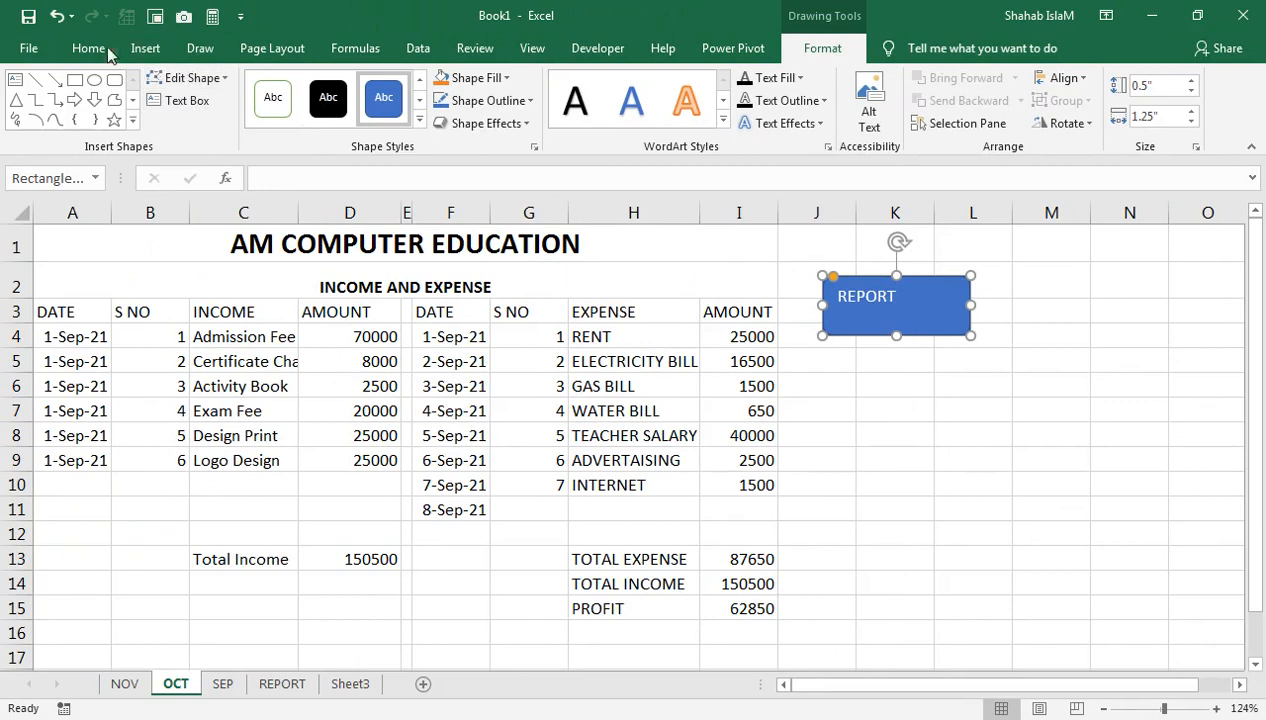
- Centre the REPORT text horizontally and vertically in the shape, make it bold and set its font size to 18
click(104, 50)
click(326, 116)
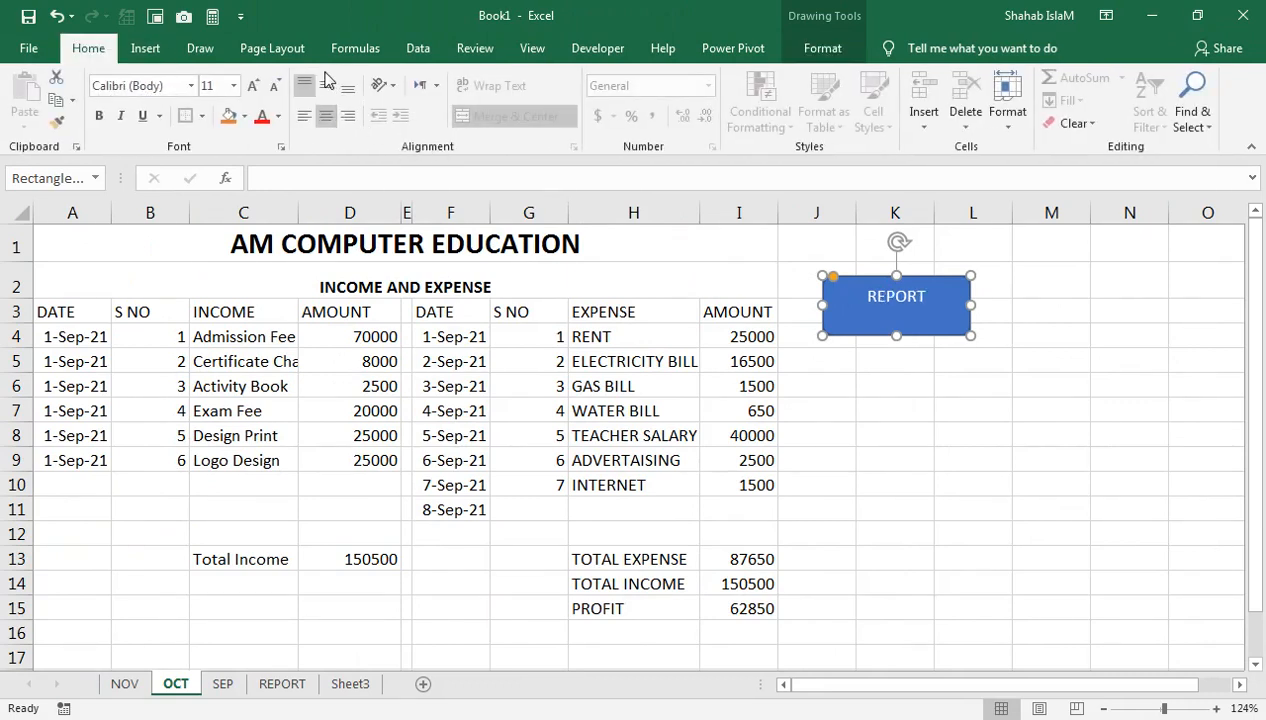
click(326, 85)
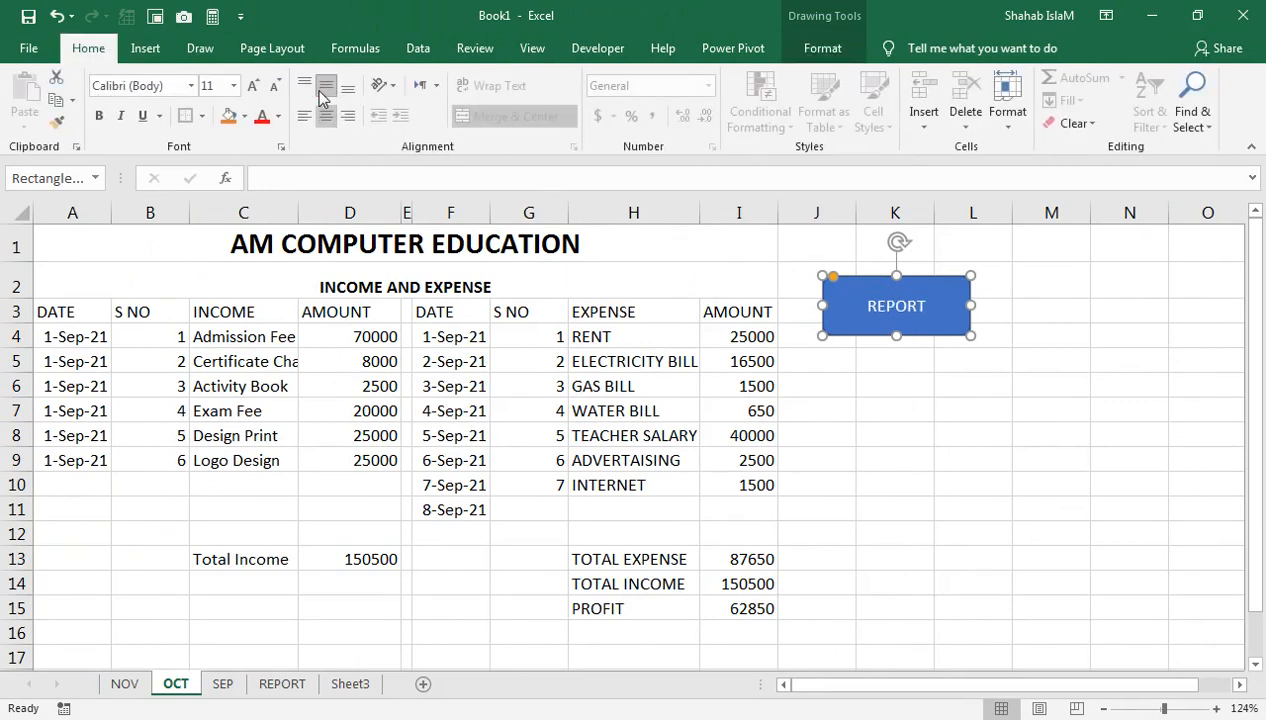
click(96, 114)
click(96, 114)
click(96, 114)
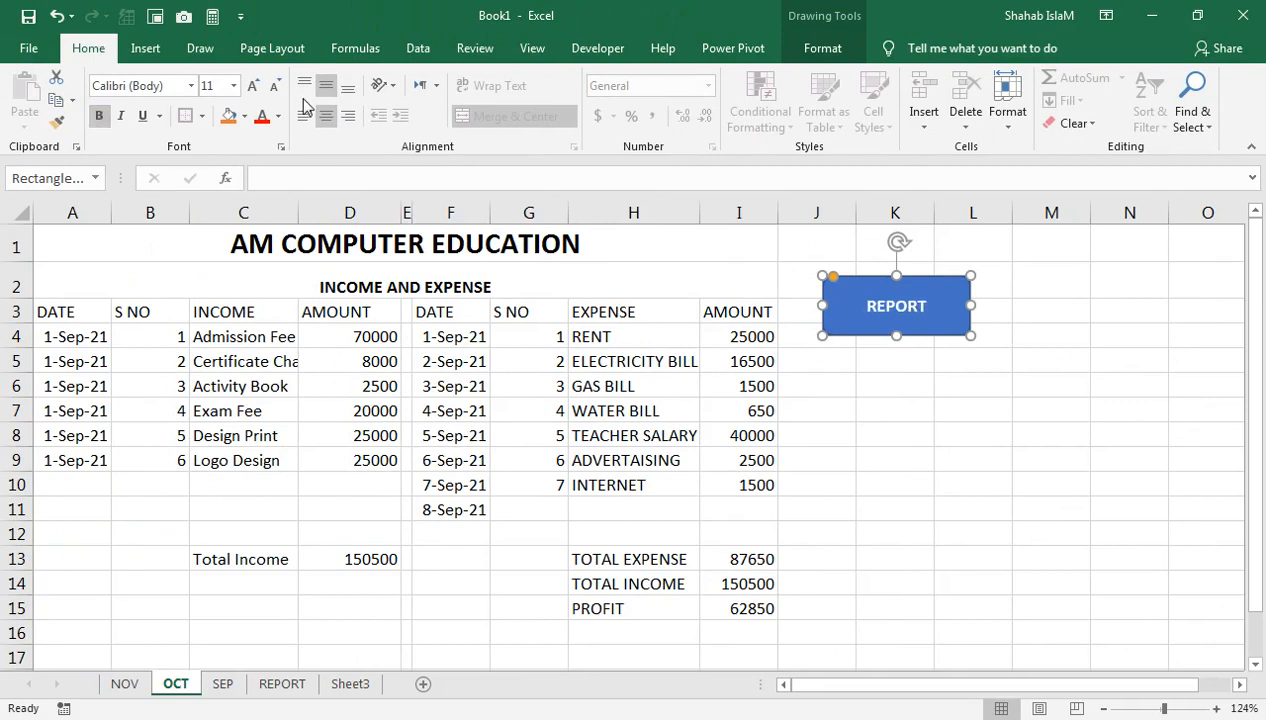
click(253, 85)
click(253, 85)
click(253, 85)
click(253, 85)
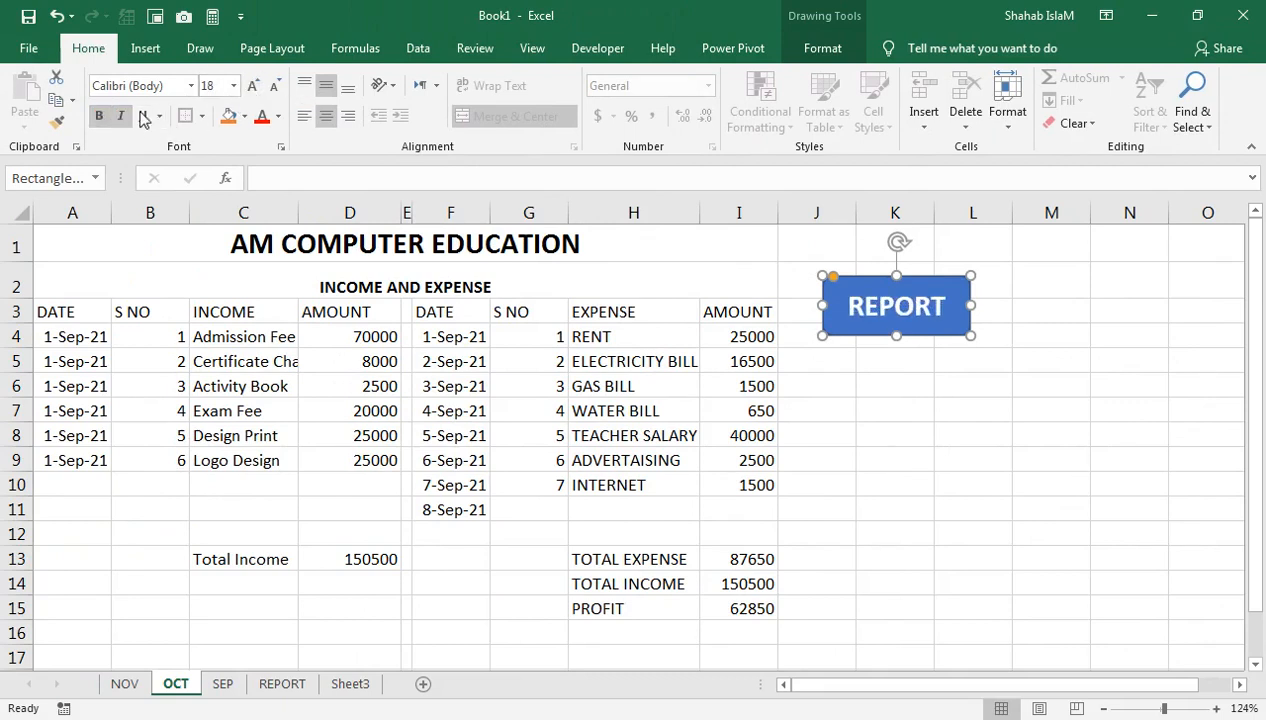
- Fill the REPORT shape with standard dark blue and remove its outline
click(228, 116)
click(245, 116)
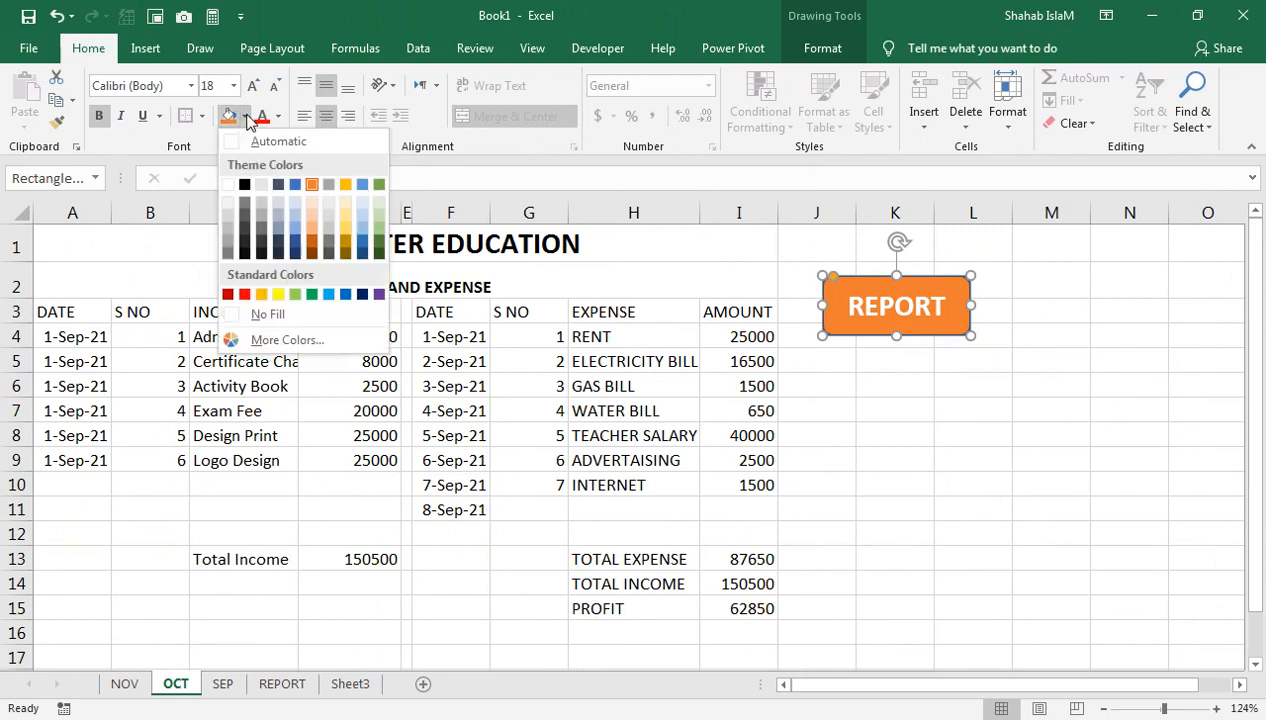
click(362, 294)
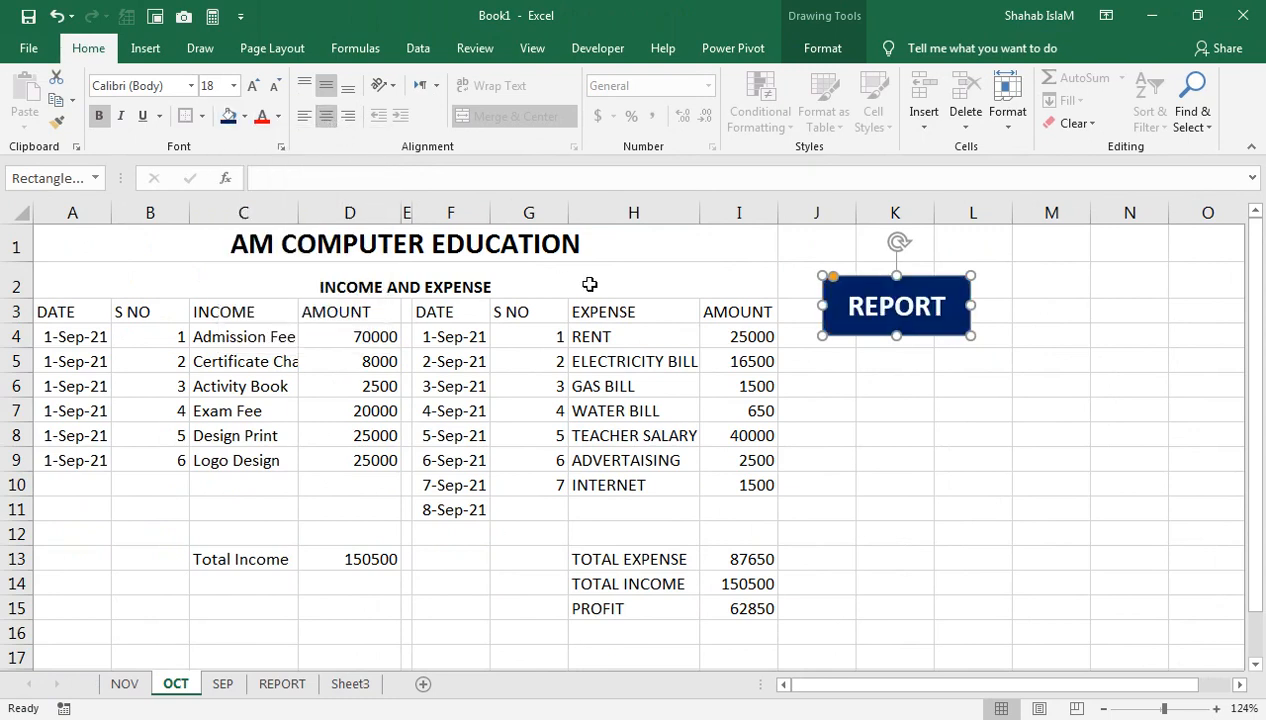
click(822, 48)
click(505, 102)
click(490, 294)
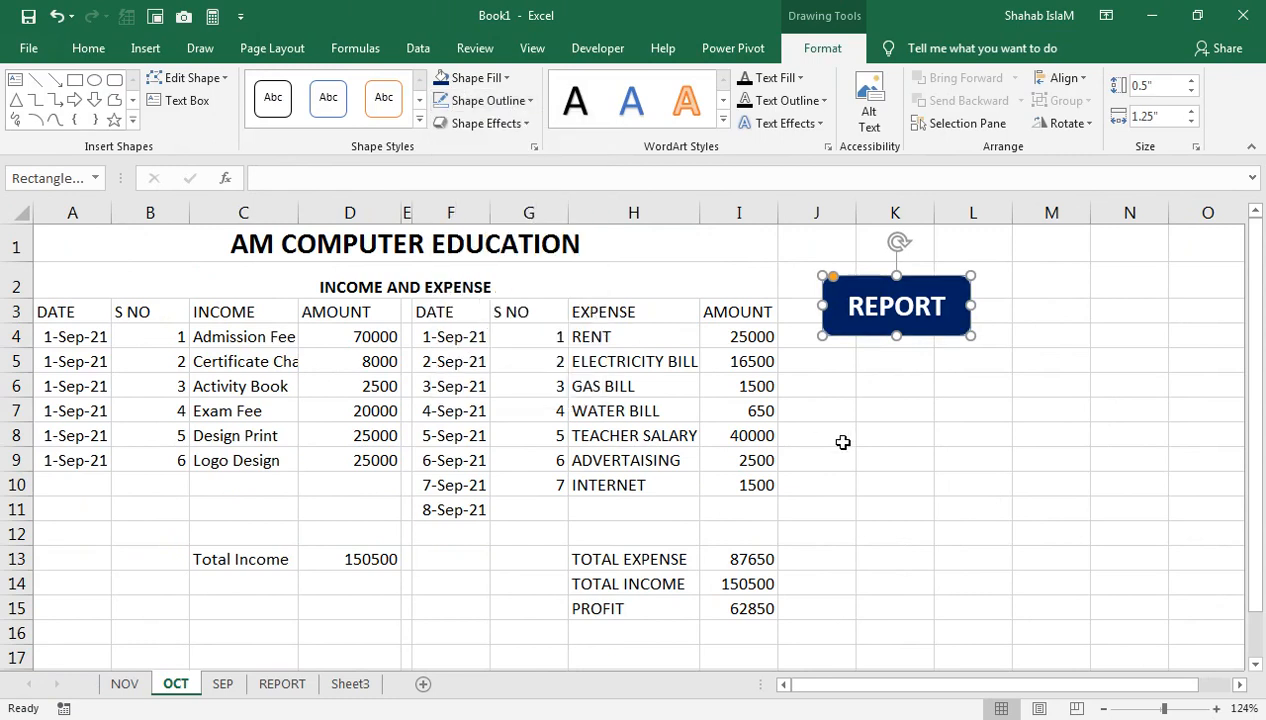
- Add a hyperlink to the REPORT shape that leads to cell A1 of the REPORT sheet in this document
click(816, 434)
right_click(878, 322)
click(866, 330)
right_click(866, 336)
click(836, 333)
right_click(840, 334)
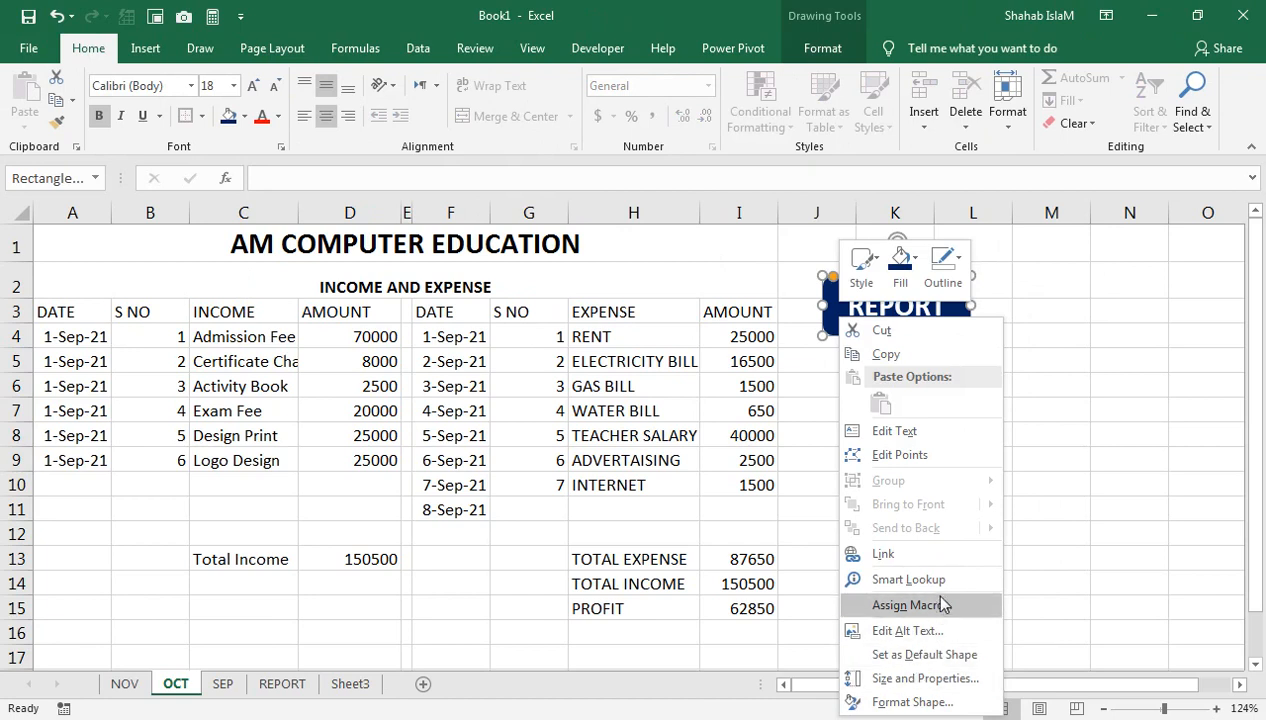
click(884, 553)
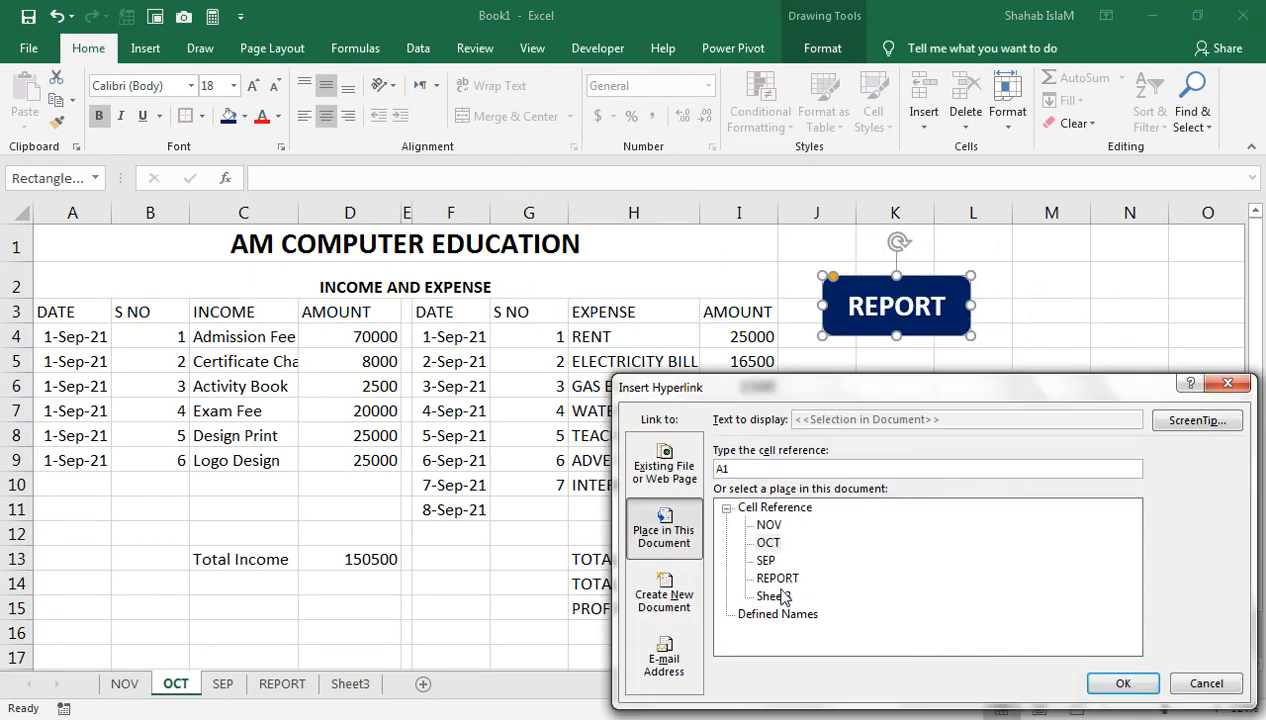
click(780, 580)
click(1123, 683)
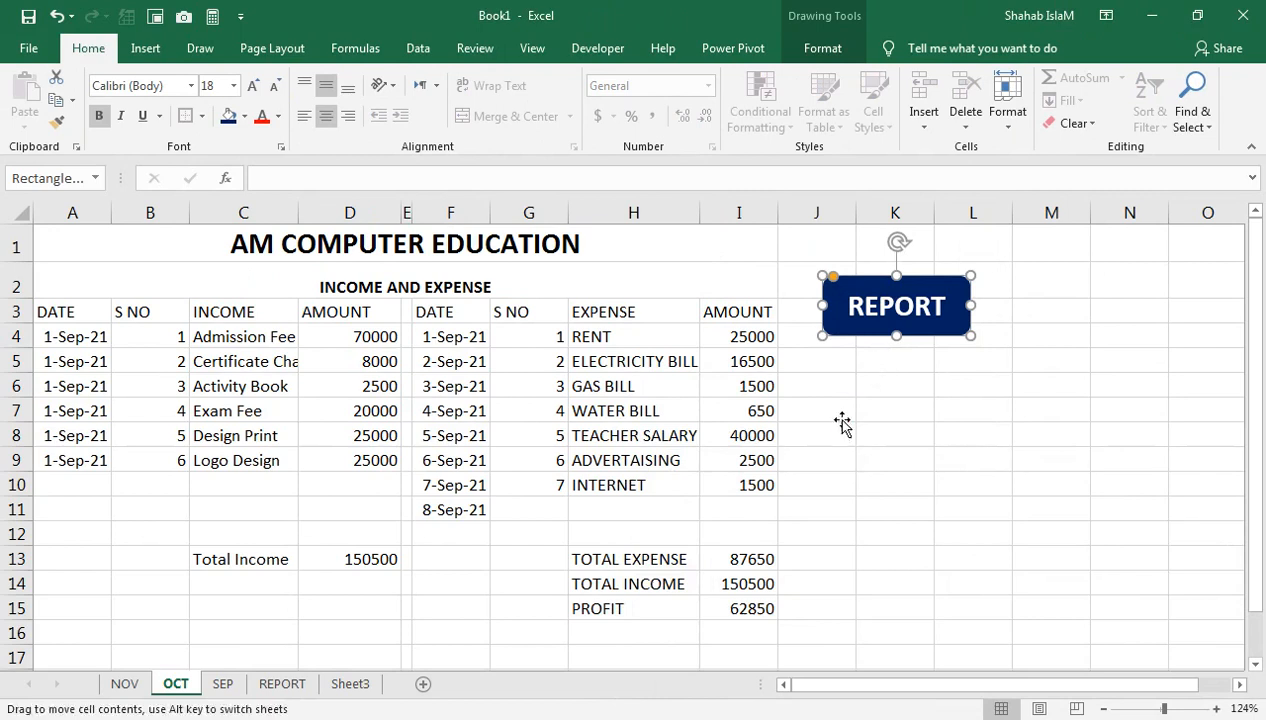
- Test going back and forth between the OCT and REPORT sheets with the REPORT shape and the OCT hyperlink
click(899, 290)
click(847, 352)
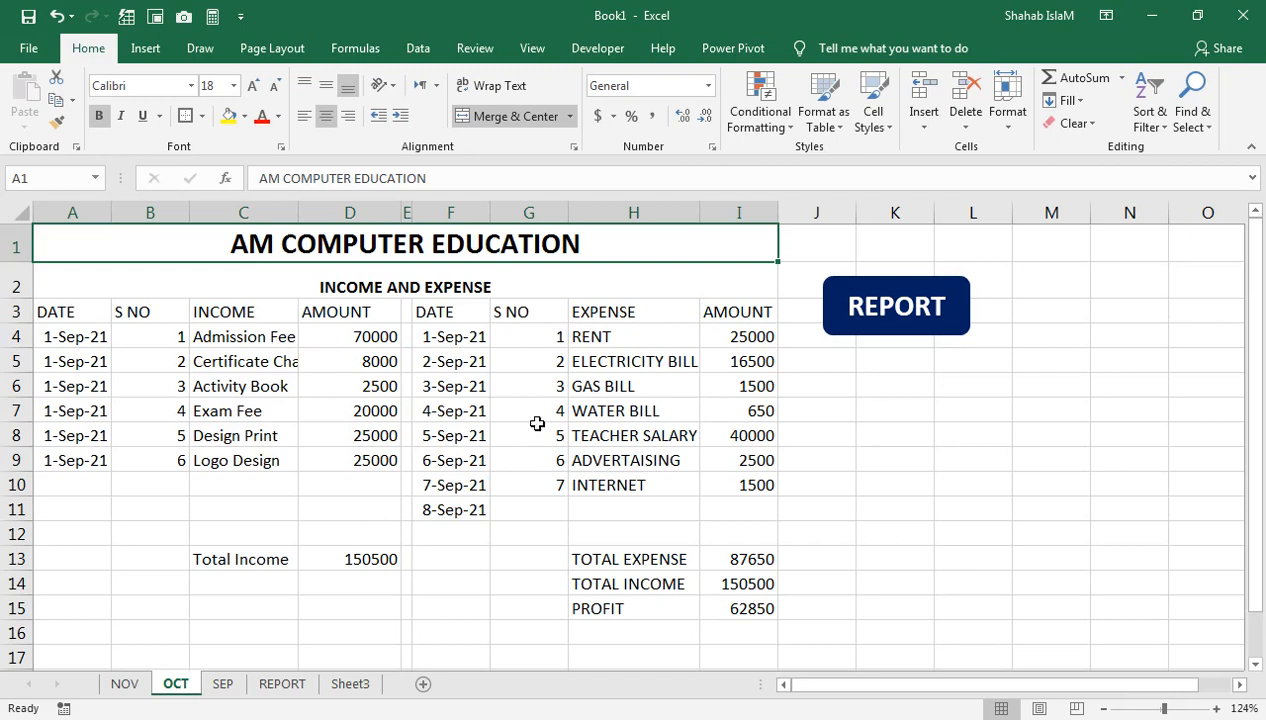
click(845, 298)
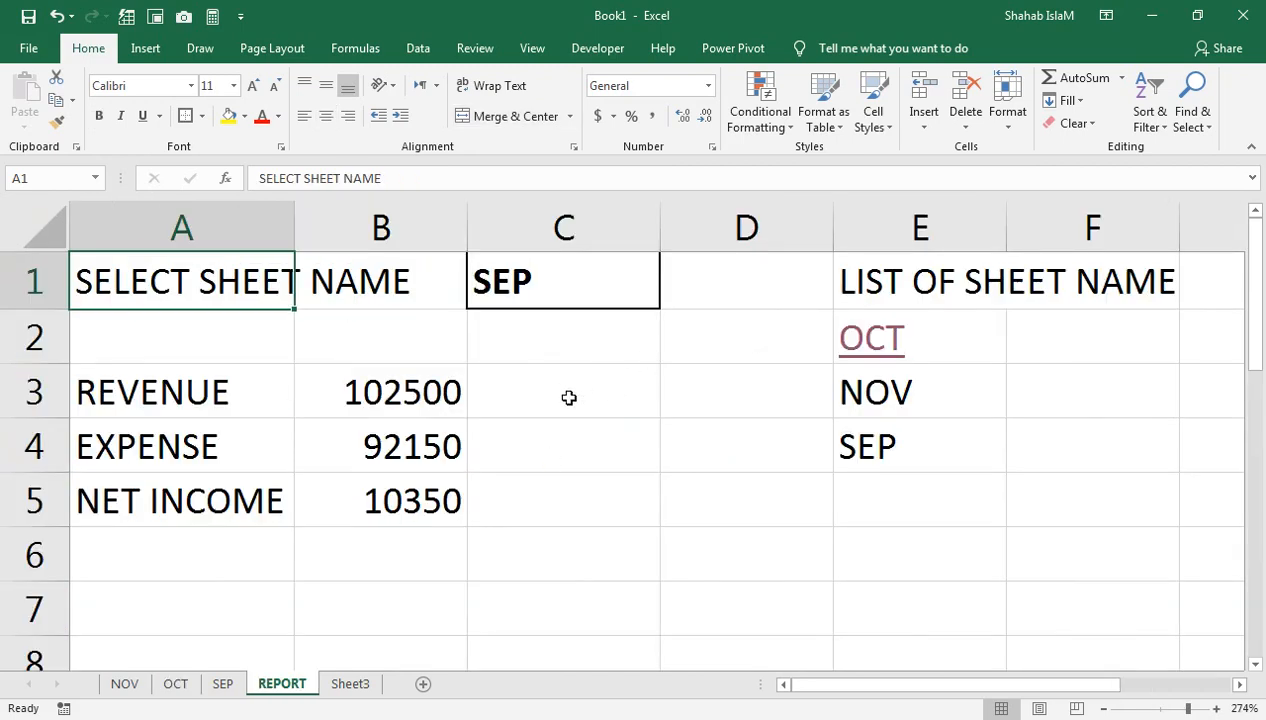
- Link the NOV entry in E3 of the sheet name list to cell A1 of the NOV sheet
click(876, 397)
right_click(876, 397)
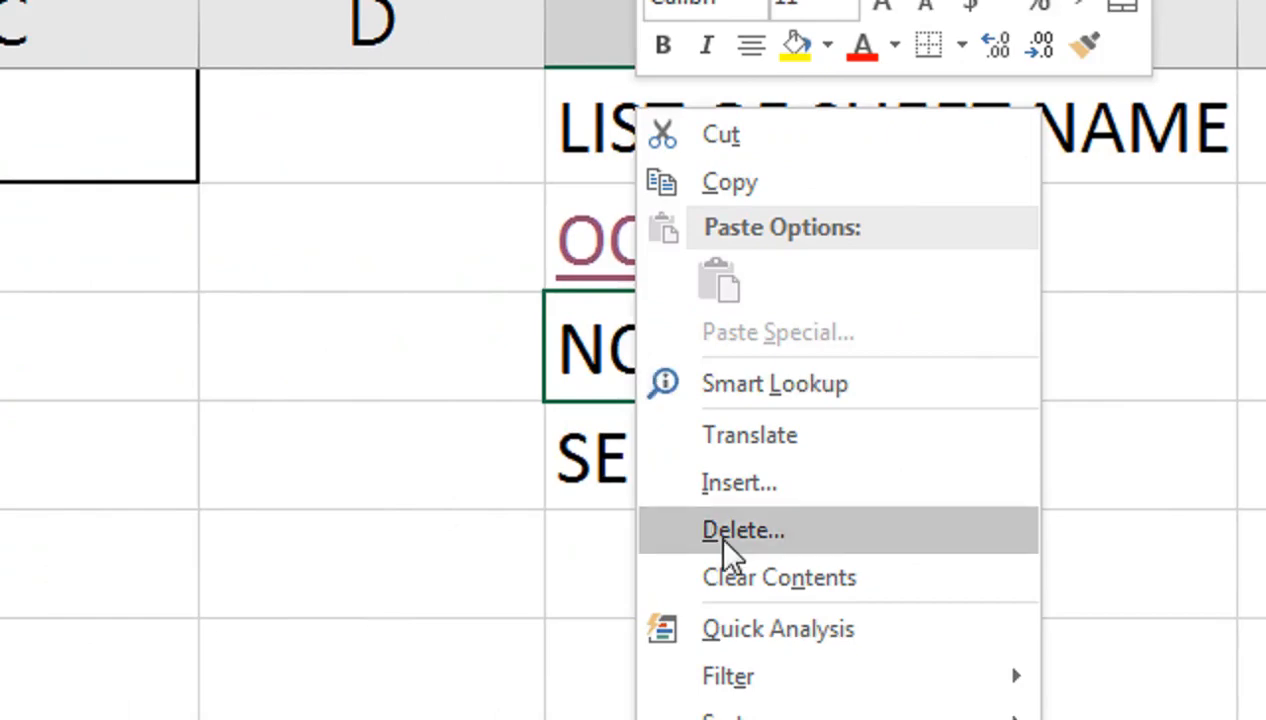
click(935, 693)
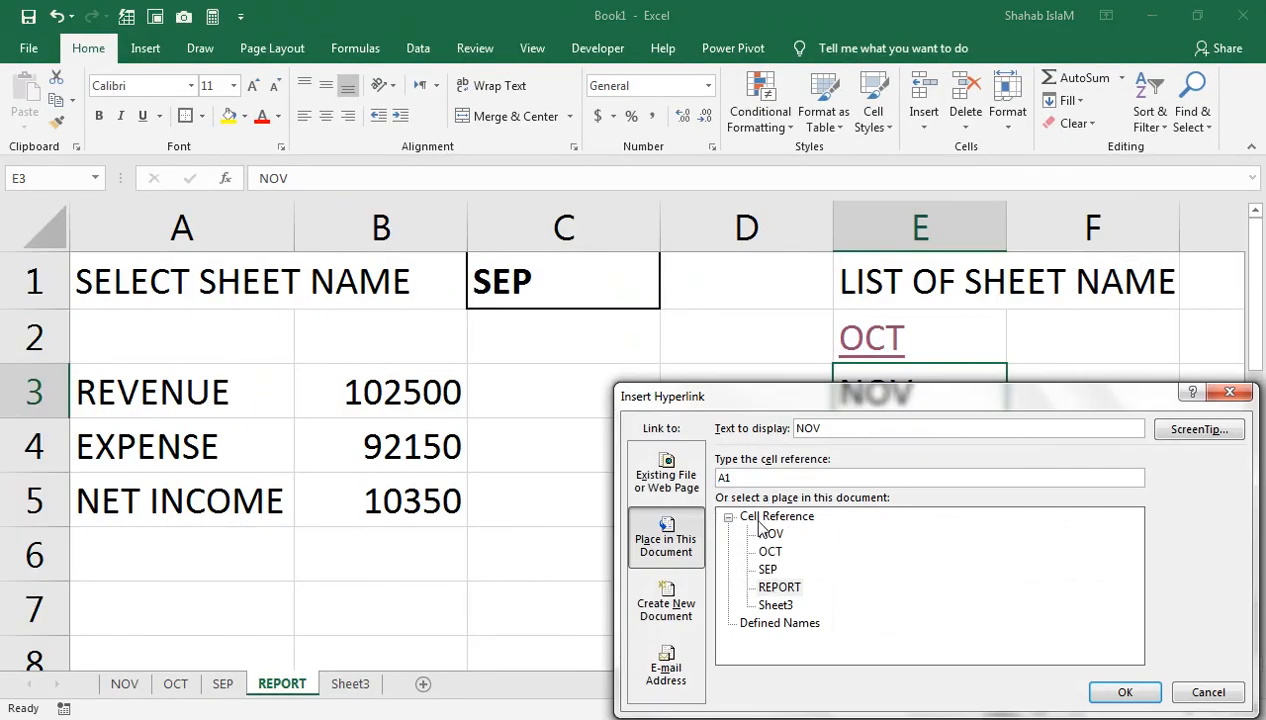
click(770, 533)
click(1125, 692)
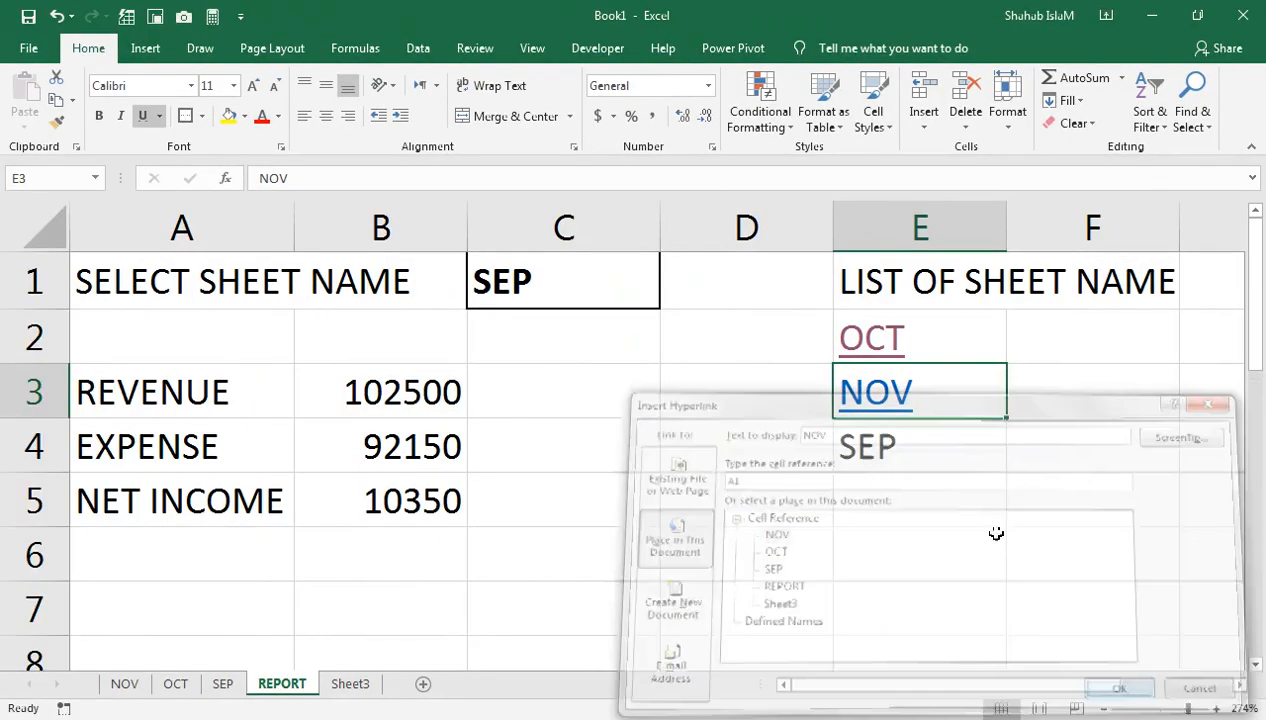
- Link the SEP entry in E4 of the sheet name list to the SEP sheet
right_click(870, 450)
click(912, 430)
click(757, 439)
click(1107, 561)
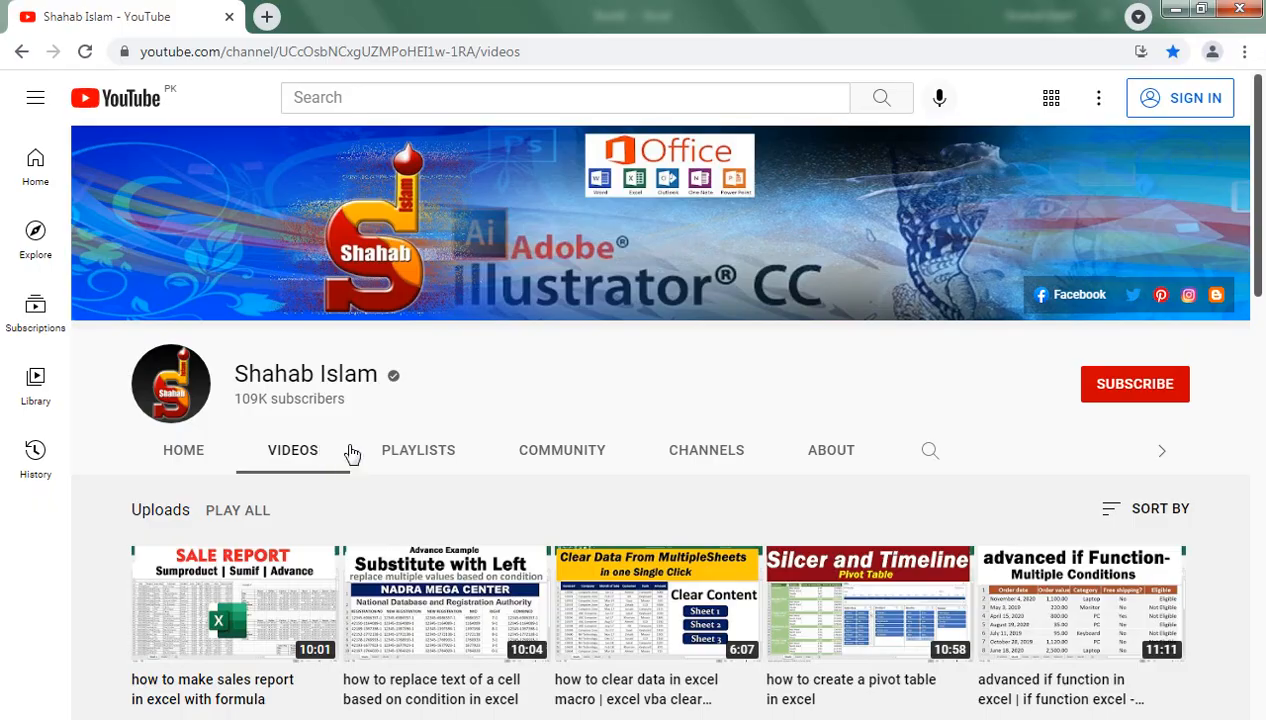
- Look through the uploaded videos and created playlists of the YouTube channel in the browser
drag(1258, 160, 1260, 90)
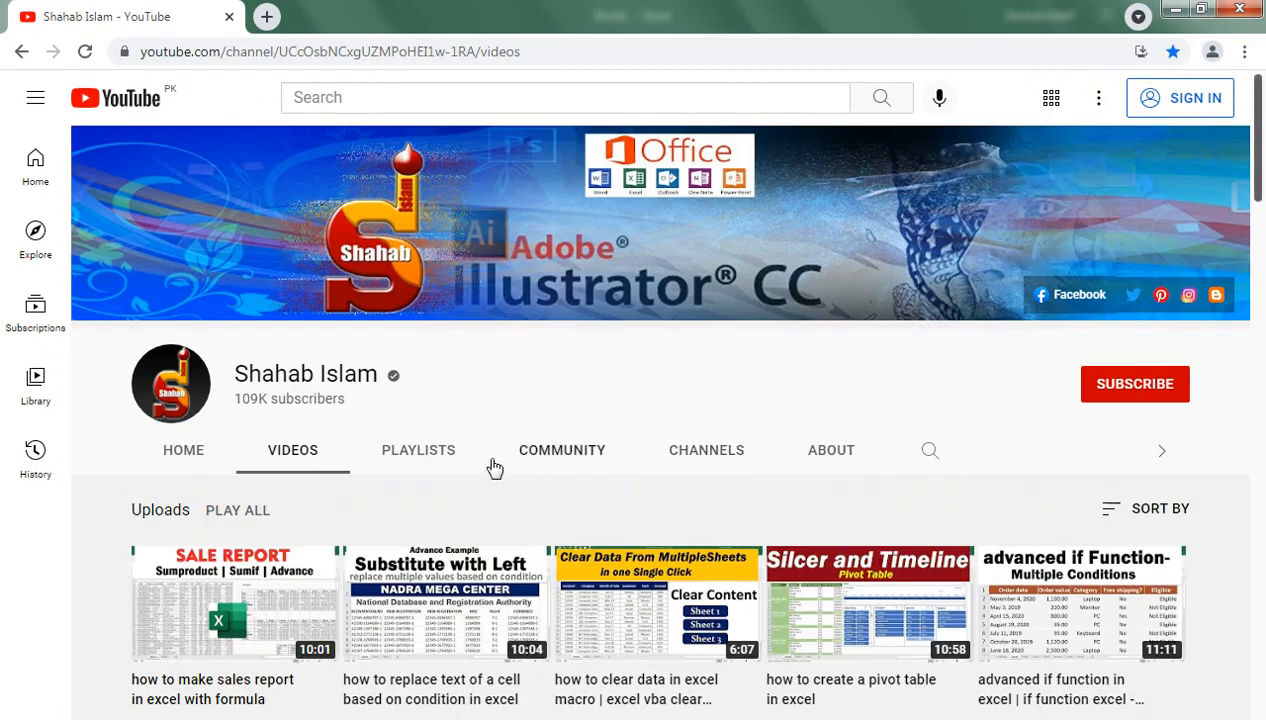
click(444, 458)
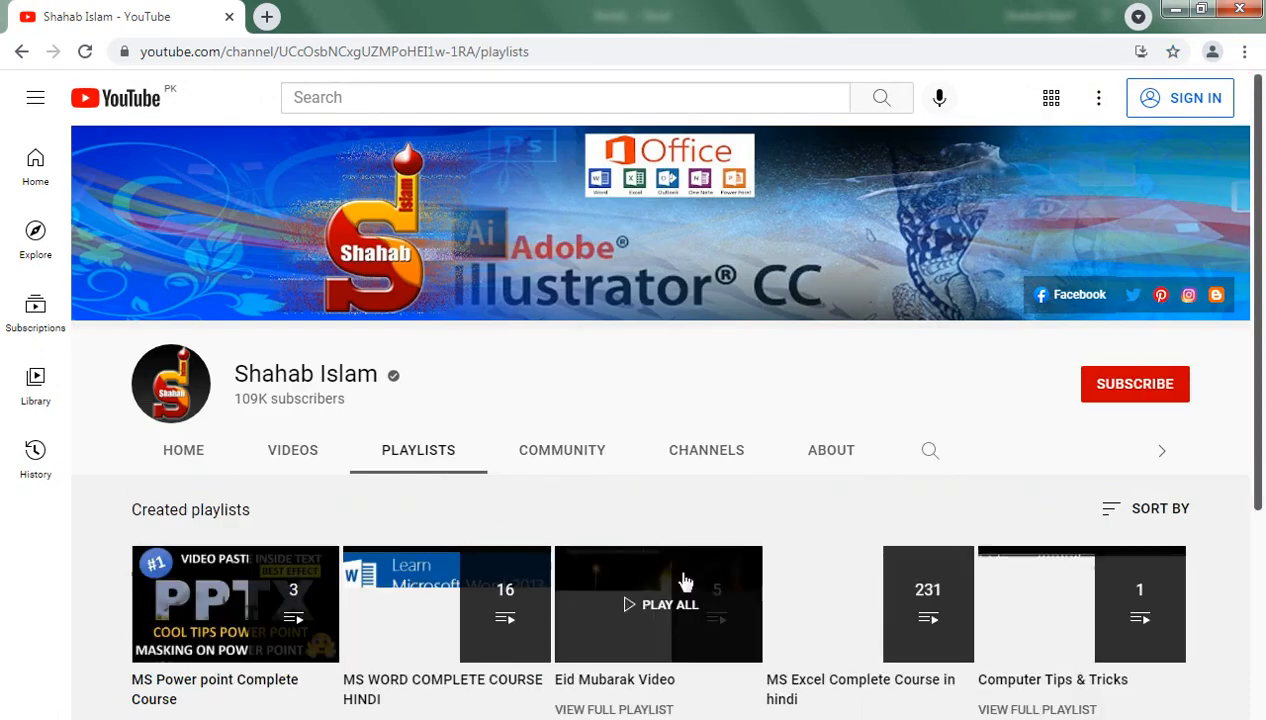
scroll(1248, 232, down, 3)
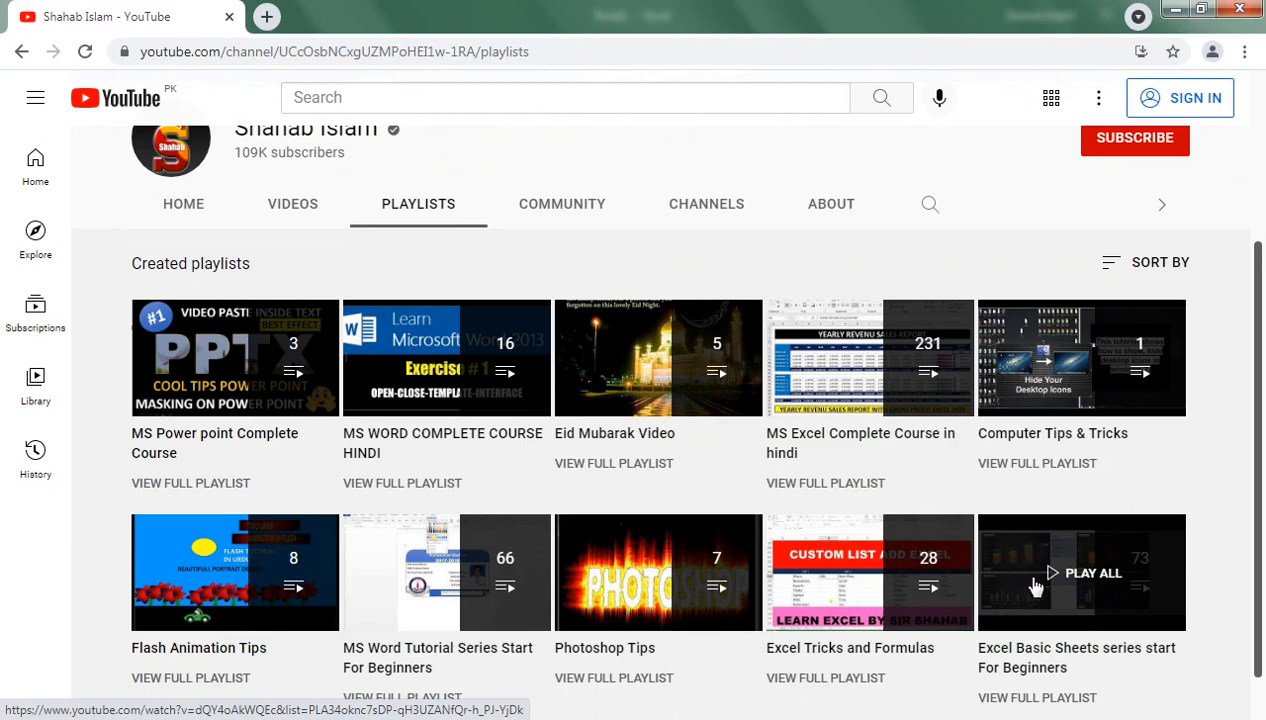
click(295, 207)
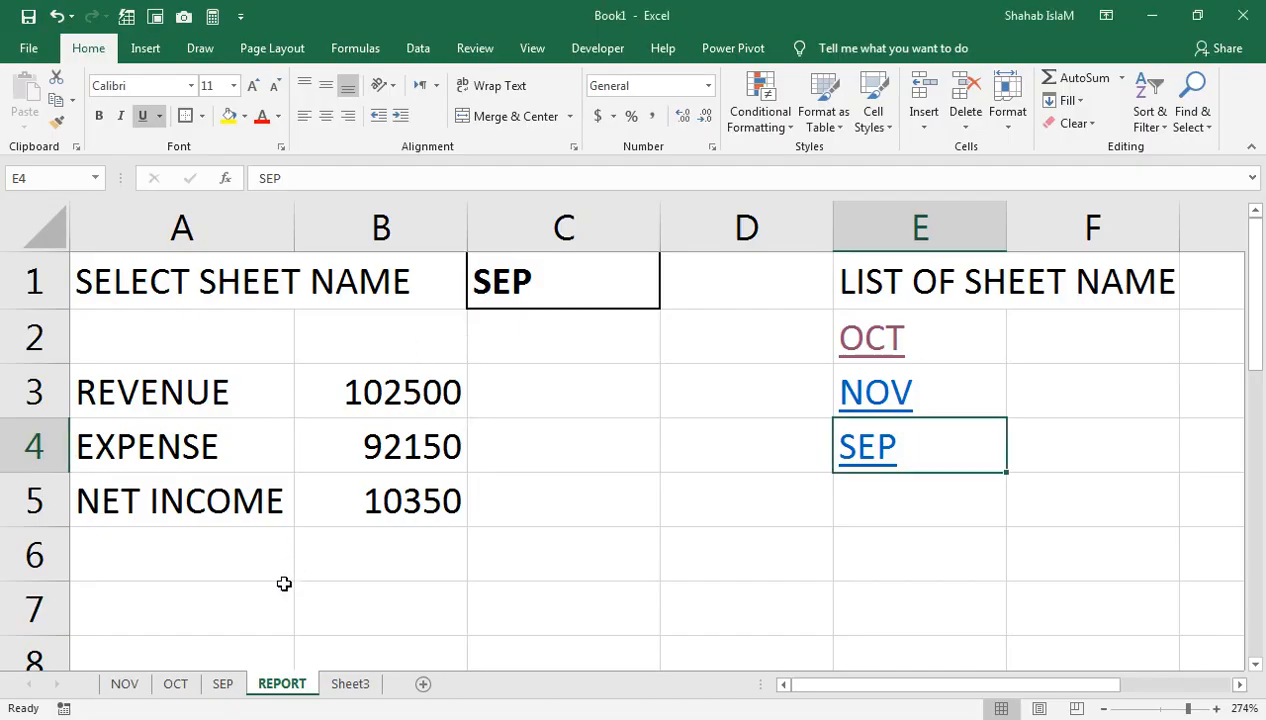
- View the OCT sheet, then test the NOV and SEP hyperlinks in the REPORT sheet's name list
click(175, 690)
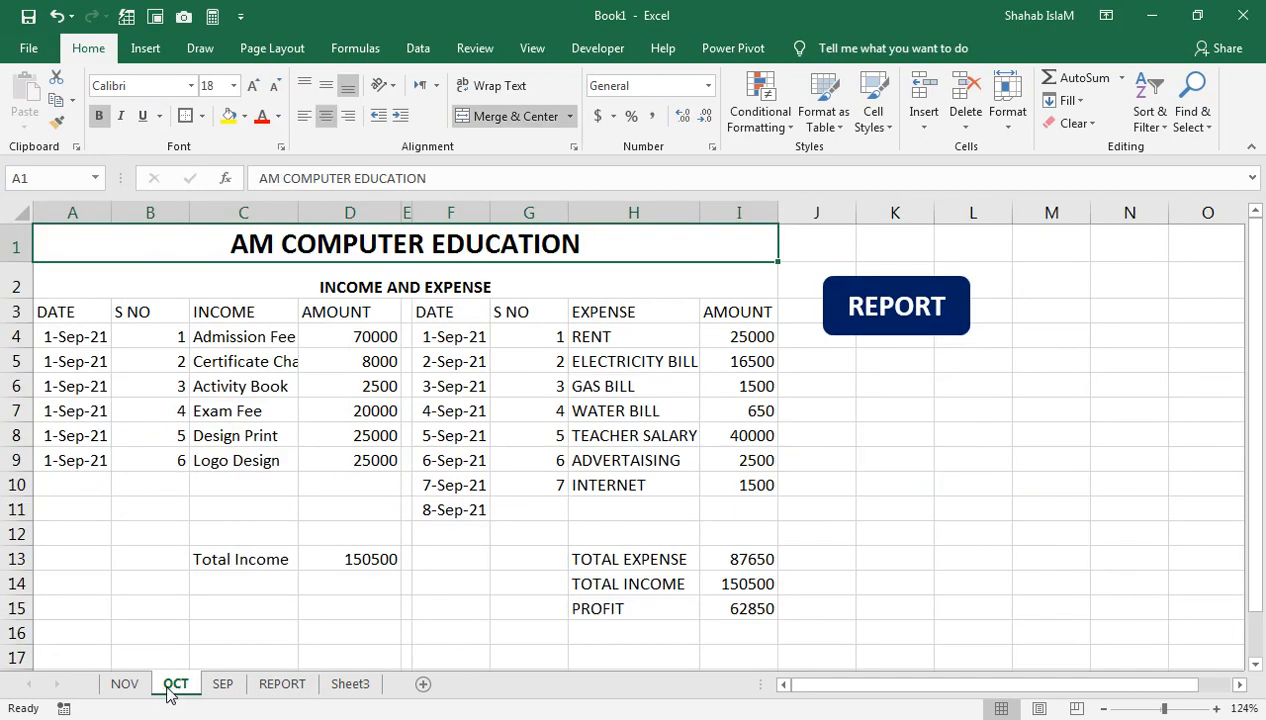
click(291, 689)
click(877, 415)
click(877, 415)
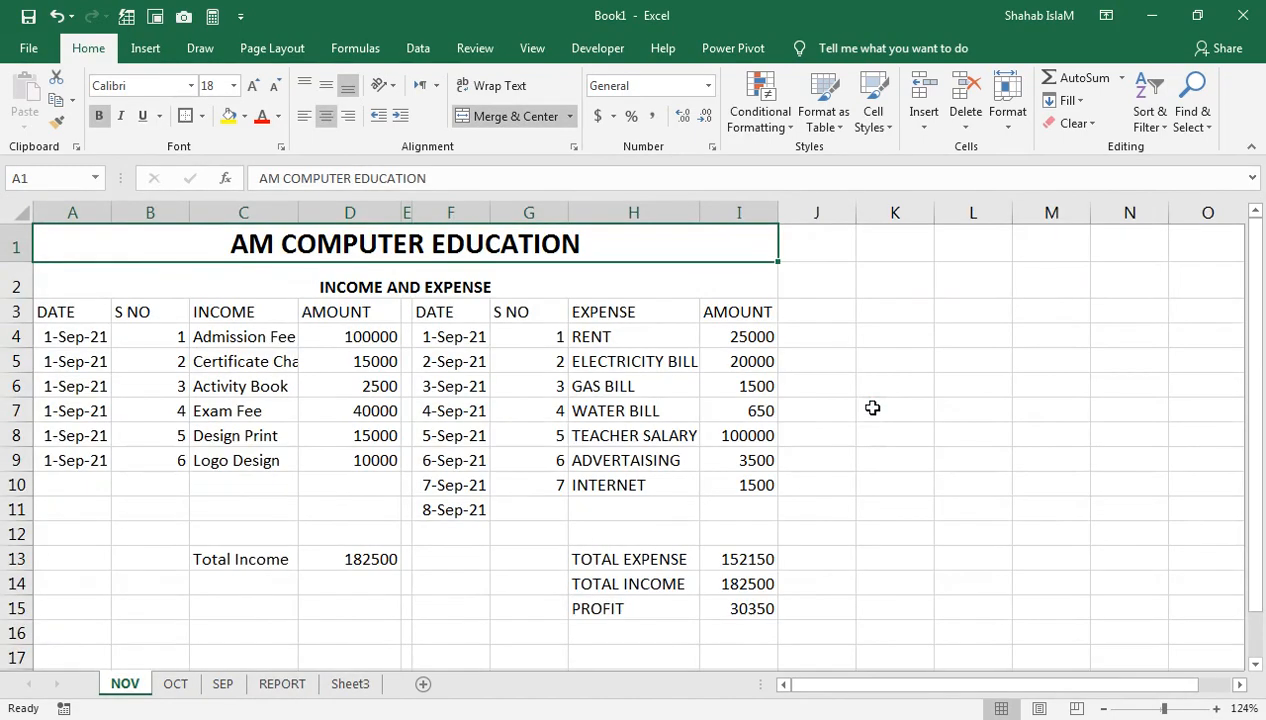
click(282, 683)
click(884, 462)
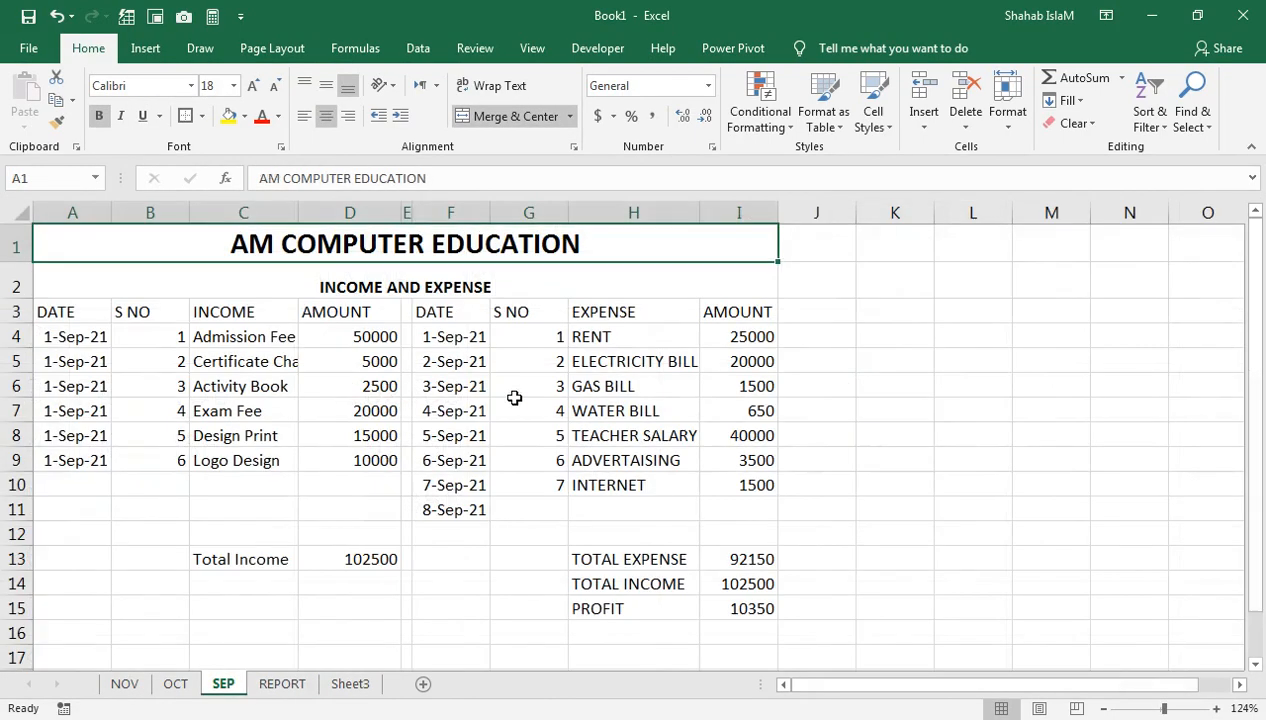
- Look over the OCT and SEP sheets once more and return to the REPORT sheet
click(172, 683)
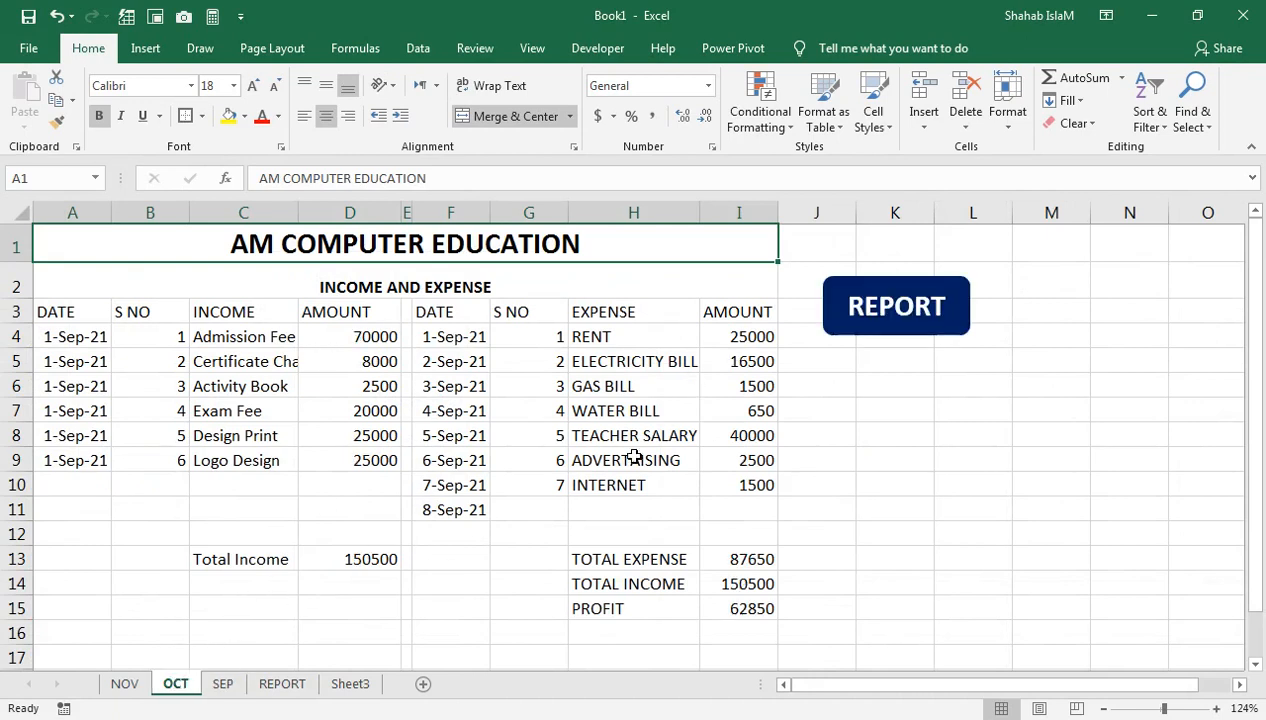
click(228, 683)
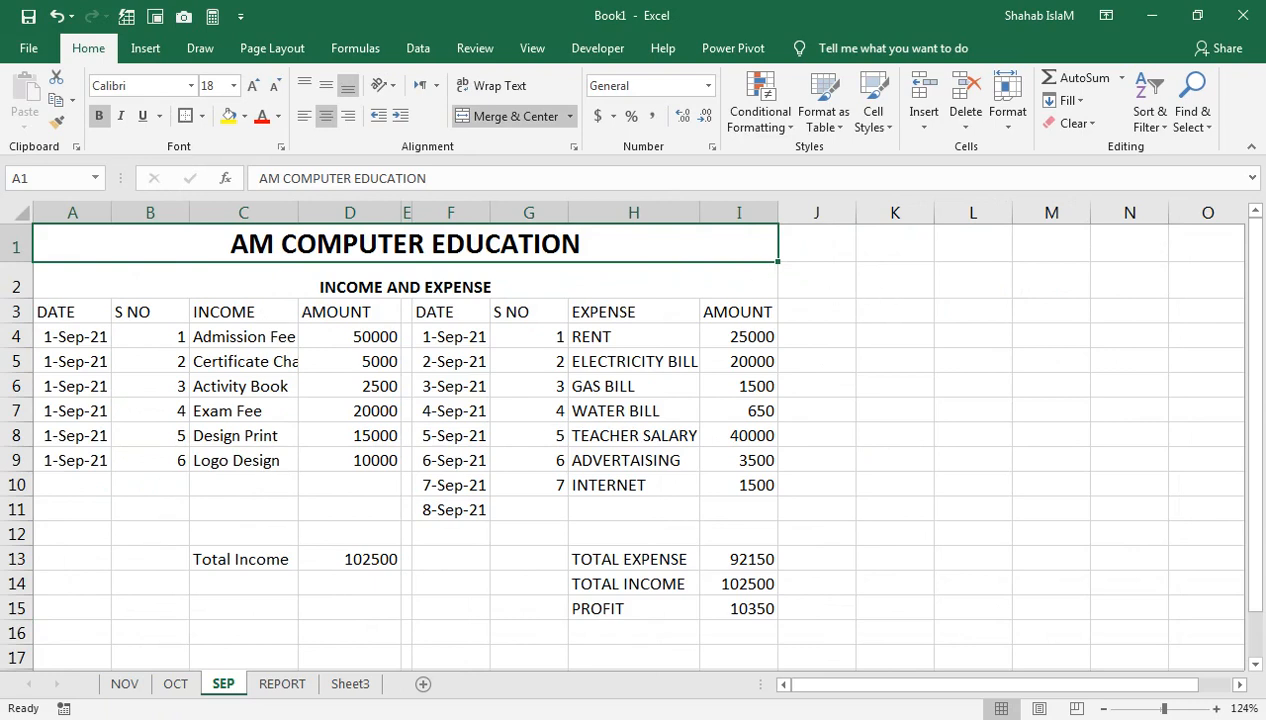
click(298, 689)
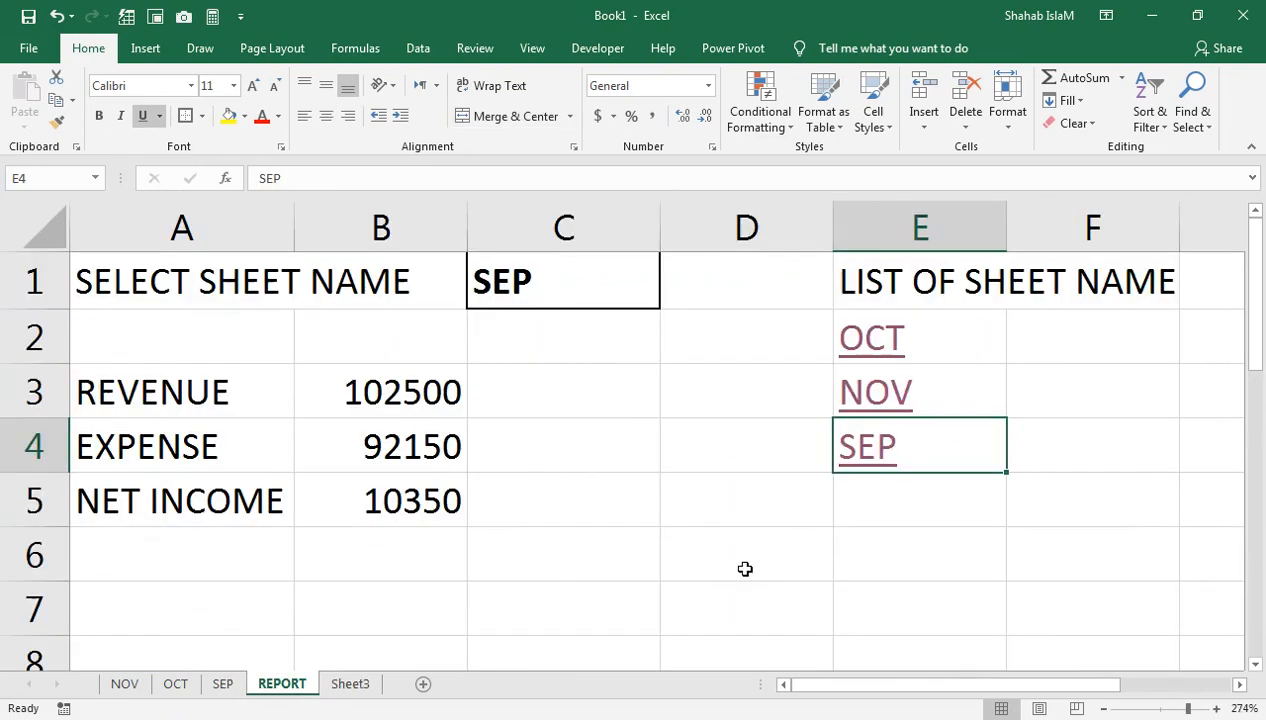